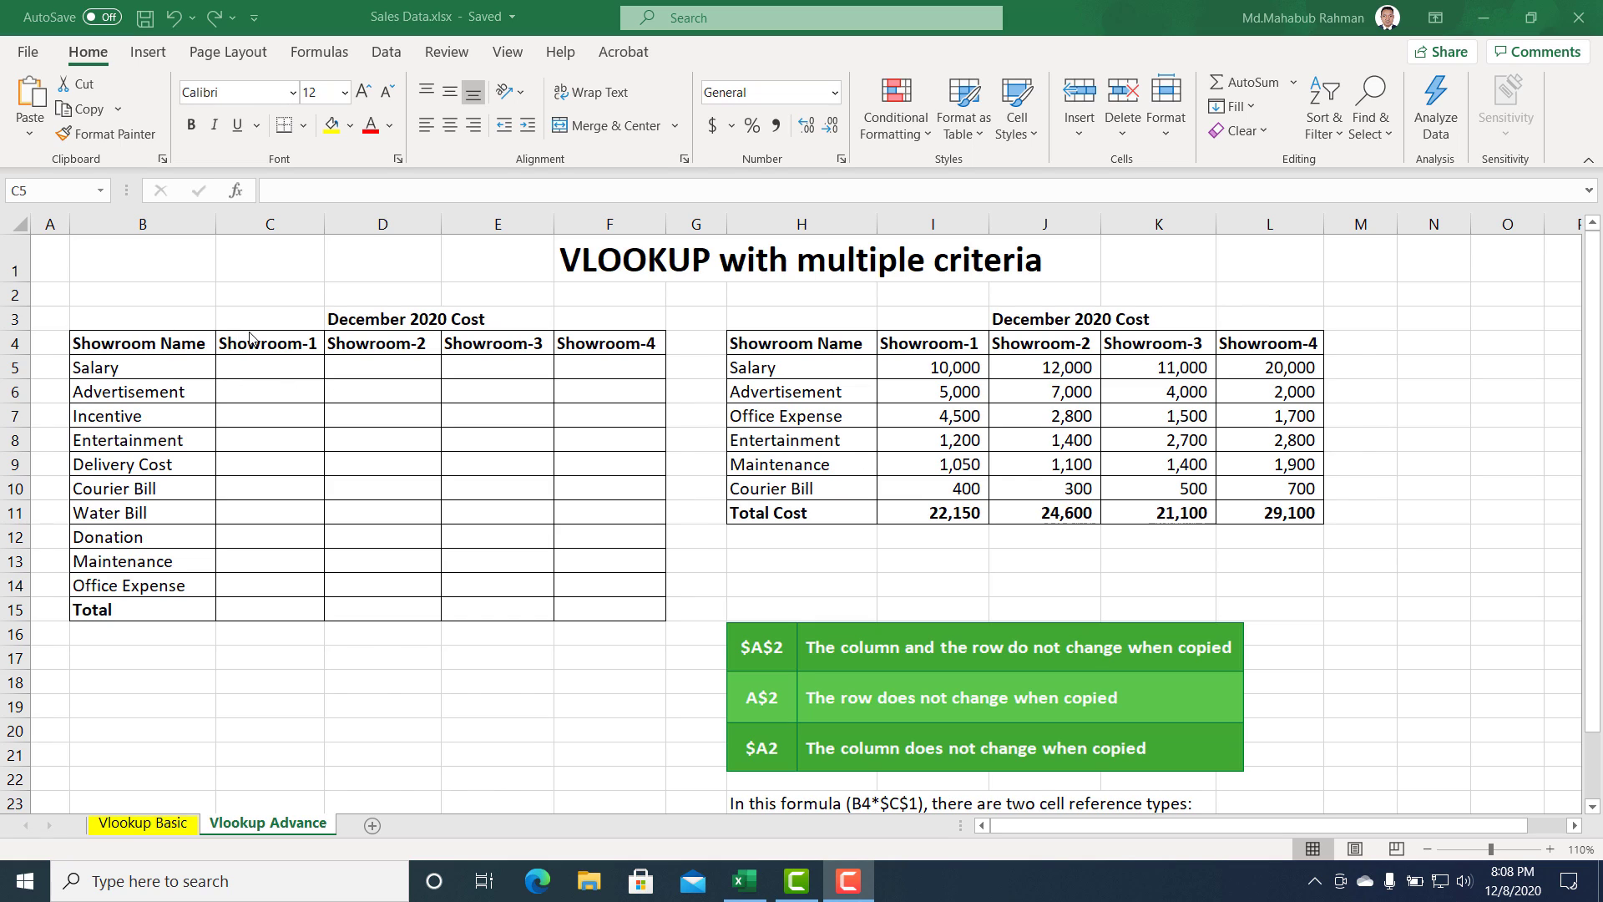
Compare the empty December 2020 Cost table with the filled one, including their expense rows and showroom headers.
left_click_drag(134, 321, 609, 602)
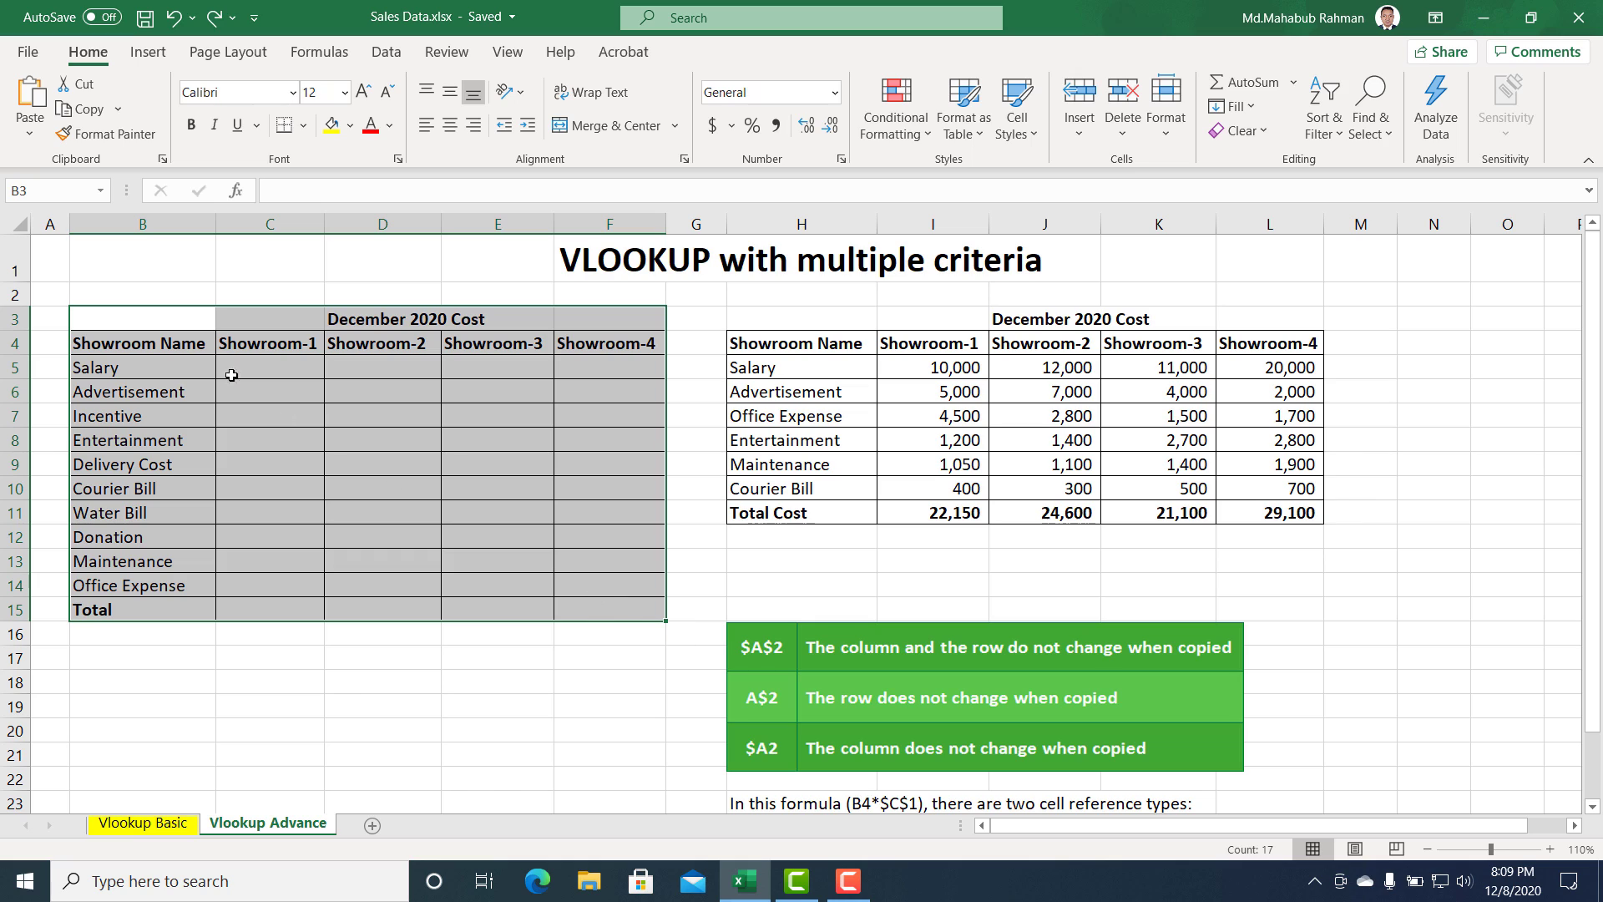
left_click_drag(798, 321, 1265, 512)
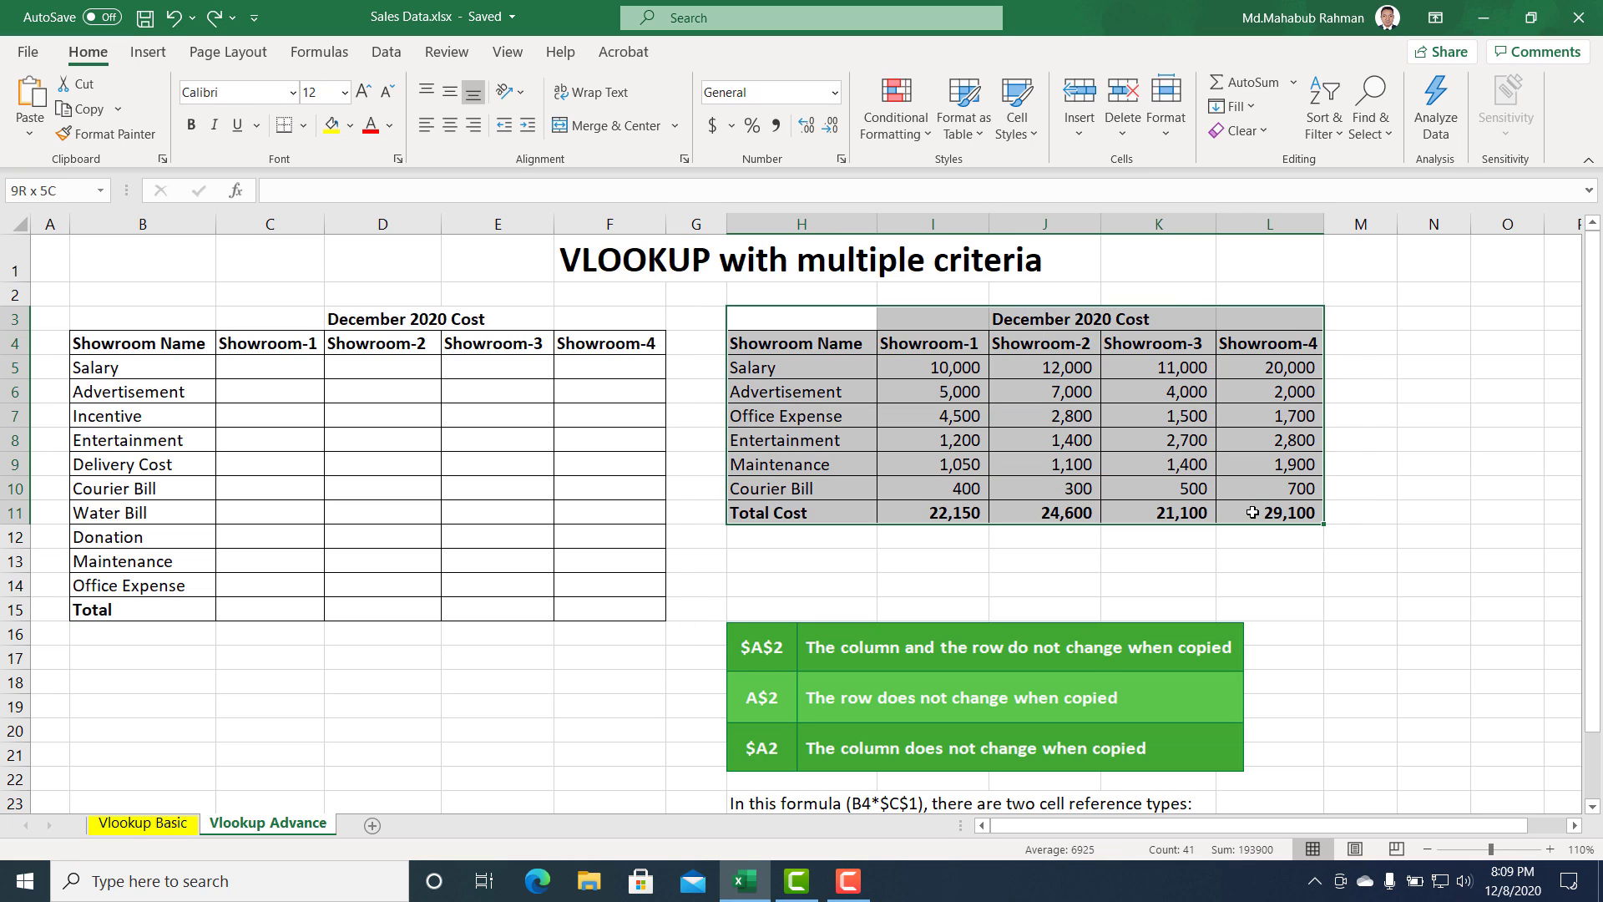
left_click_drag(165, 328, 501, 587)
left_click_drag(95, 376, 134, 589)
left_click_drag(762, 372, 780, 493)
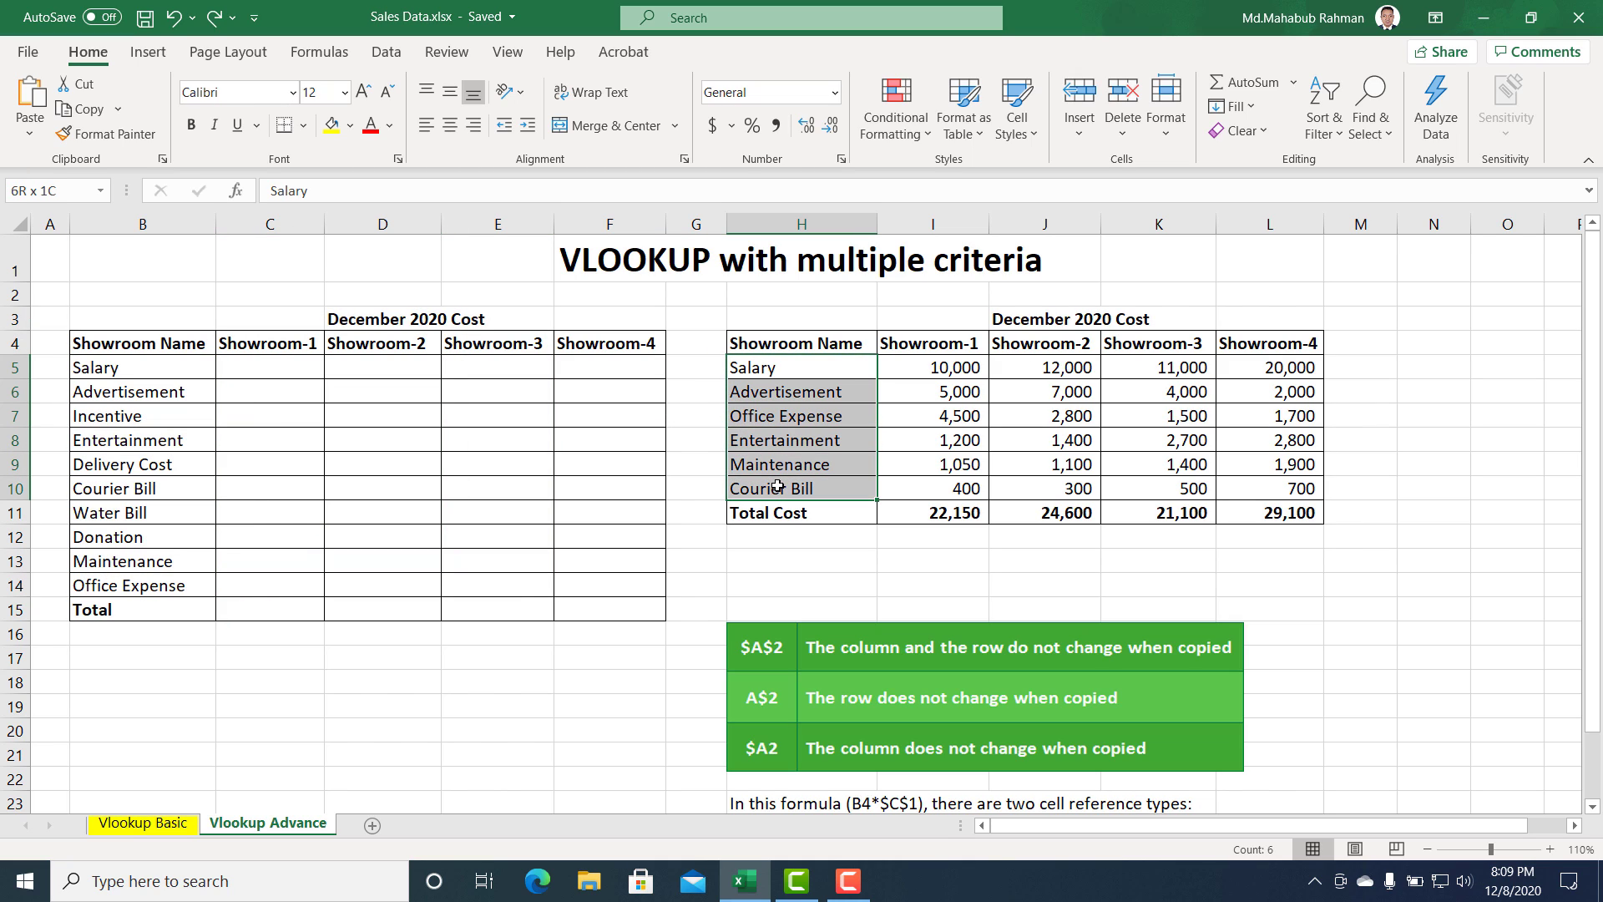
left_click_drag(124, 345, 605, 344)
left_click_drag(775, 345, 1261, 346)
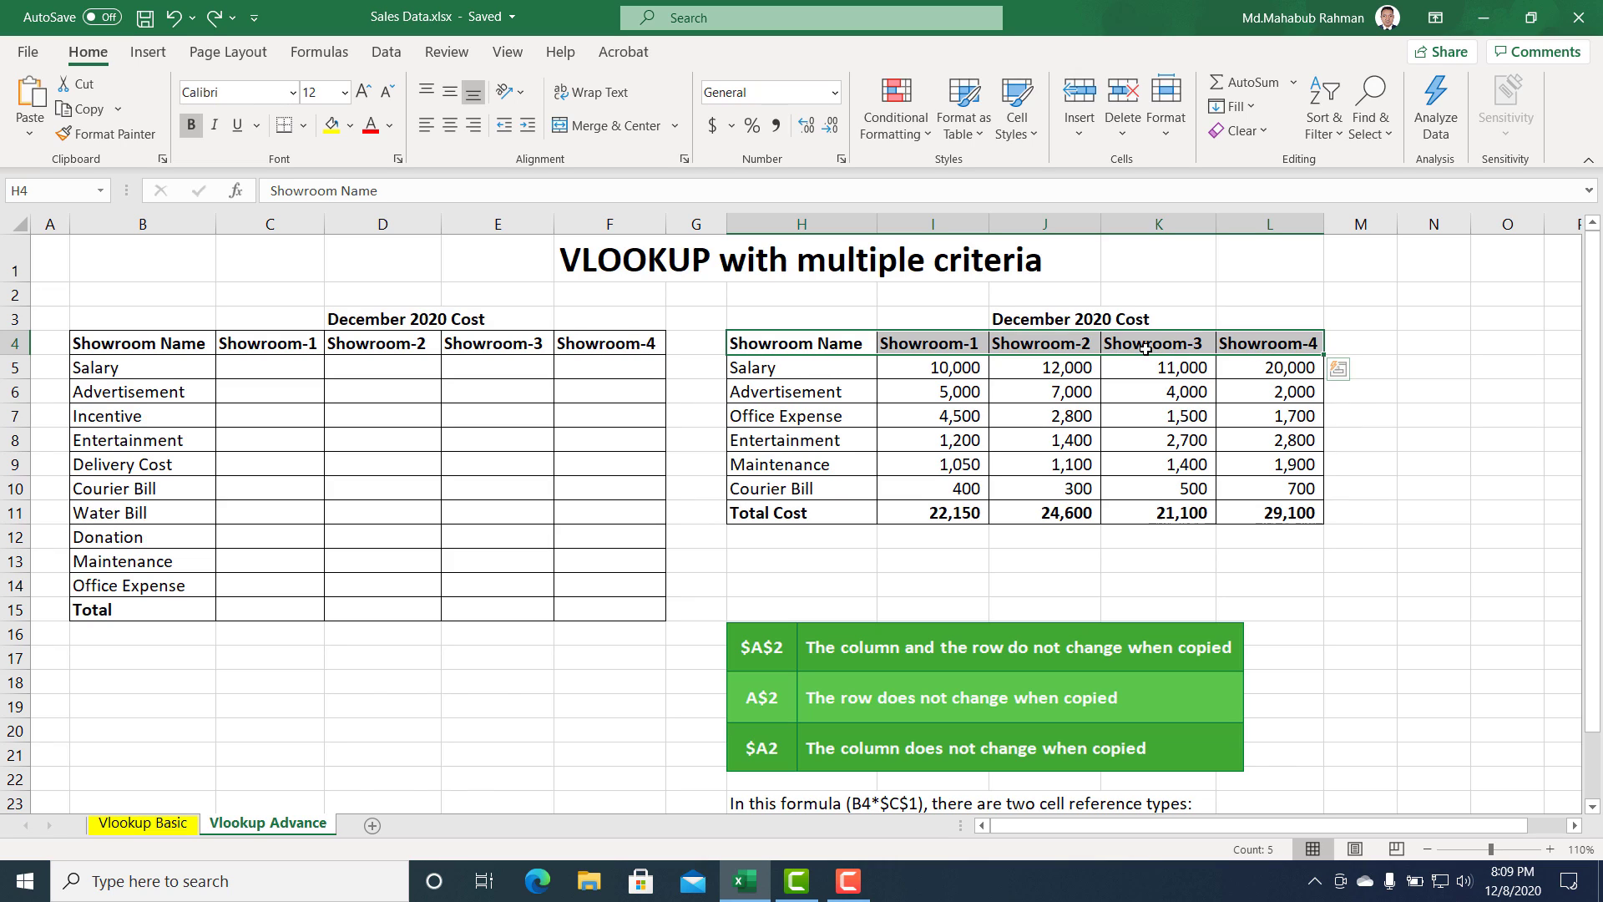
Examine how the Salary and Advertisement cells under Showroom-1 correspond between the two tables, along with the showroom header order.
left_click(369, 390)
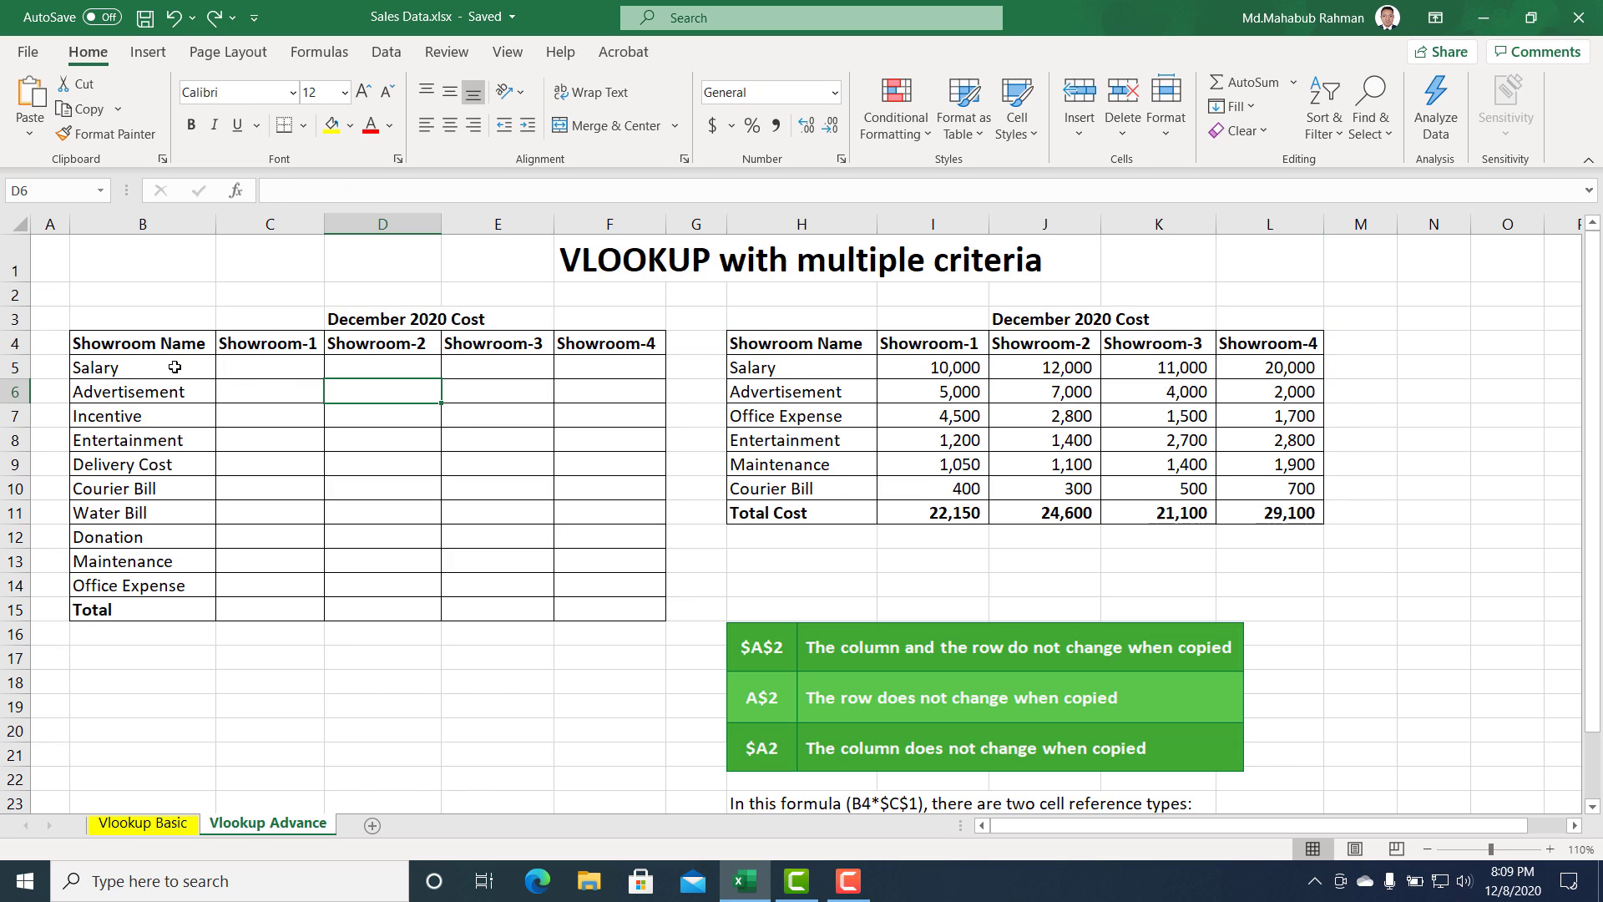
left_click(126, 367)
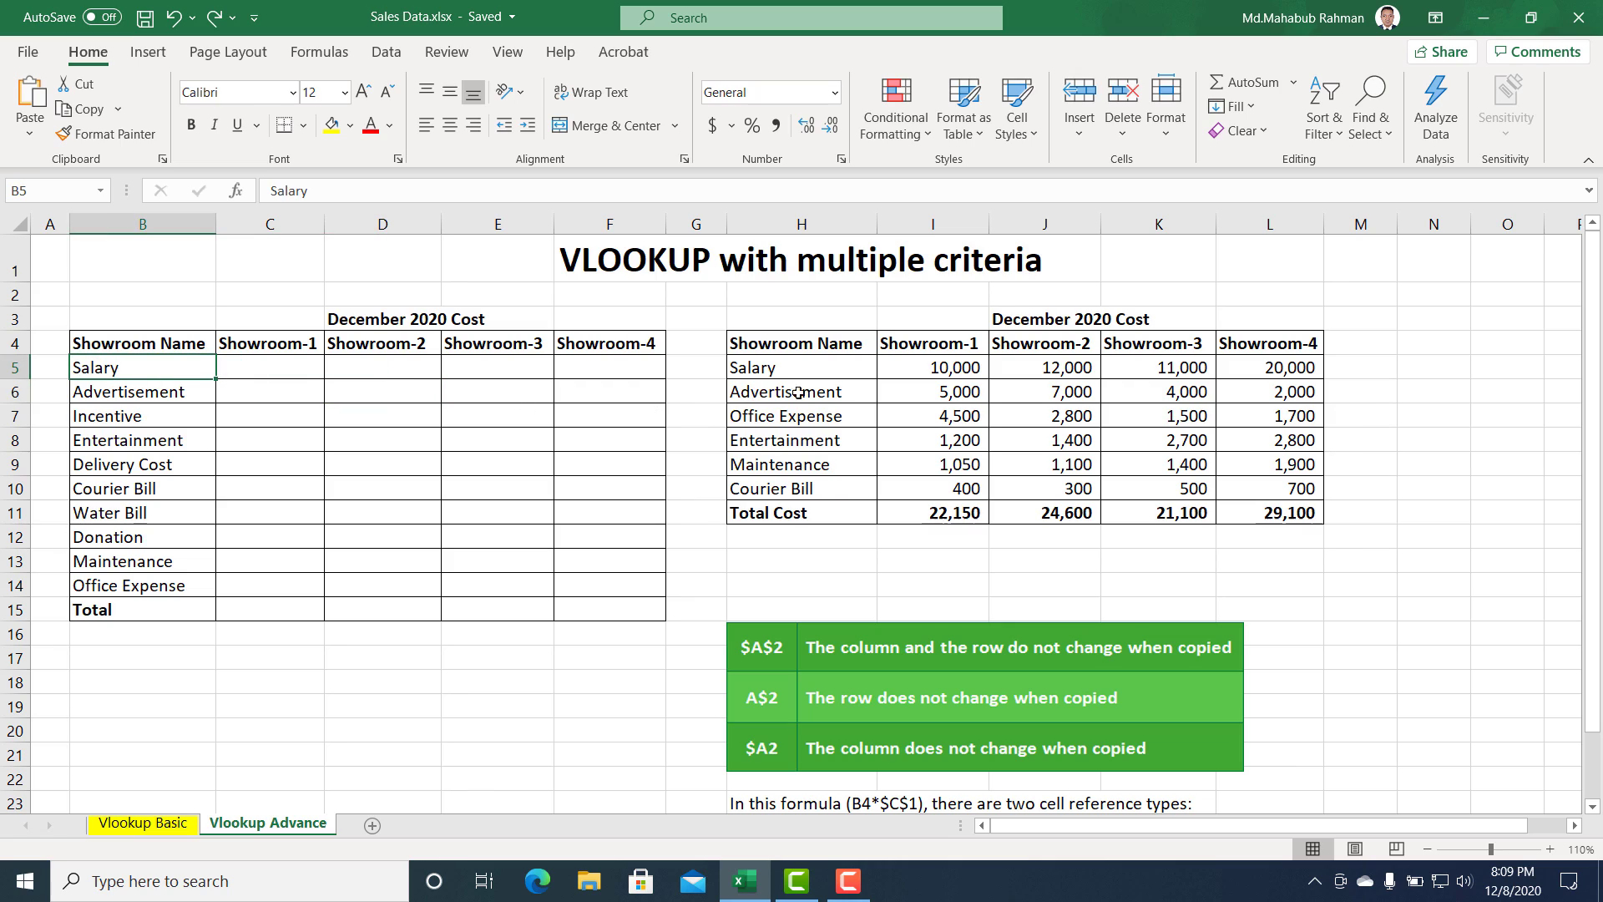
left_click(251, 366)
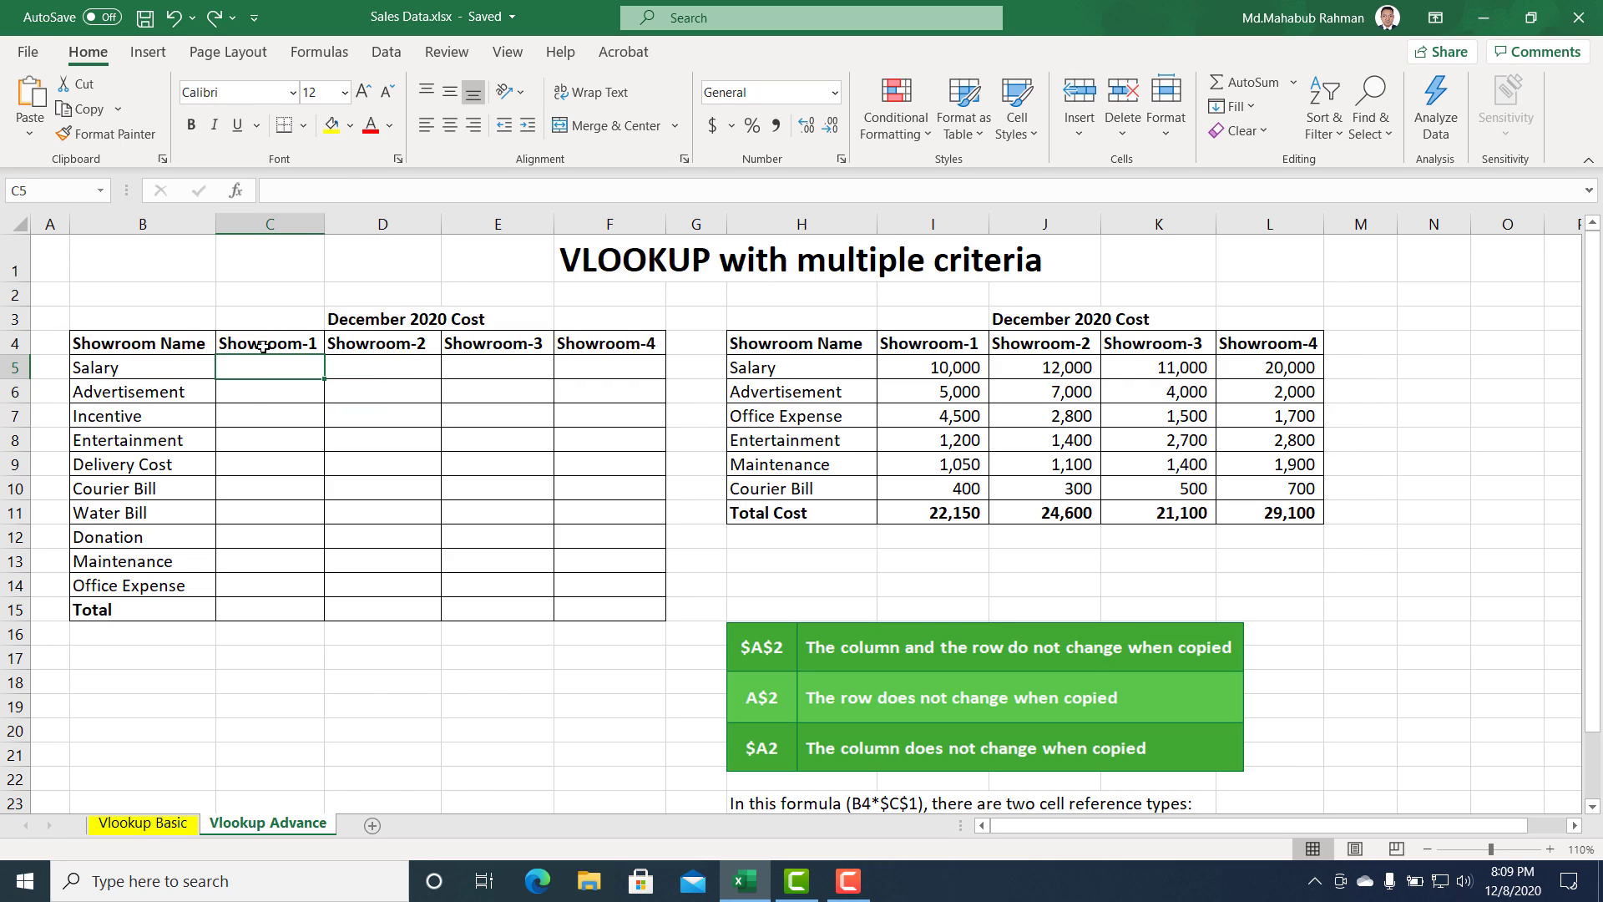
left_click(948, 368)
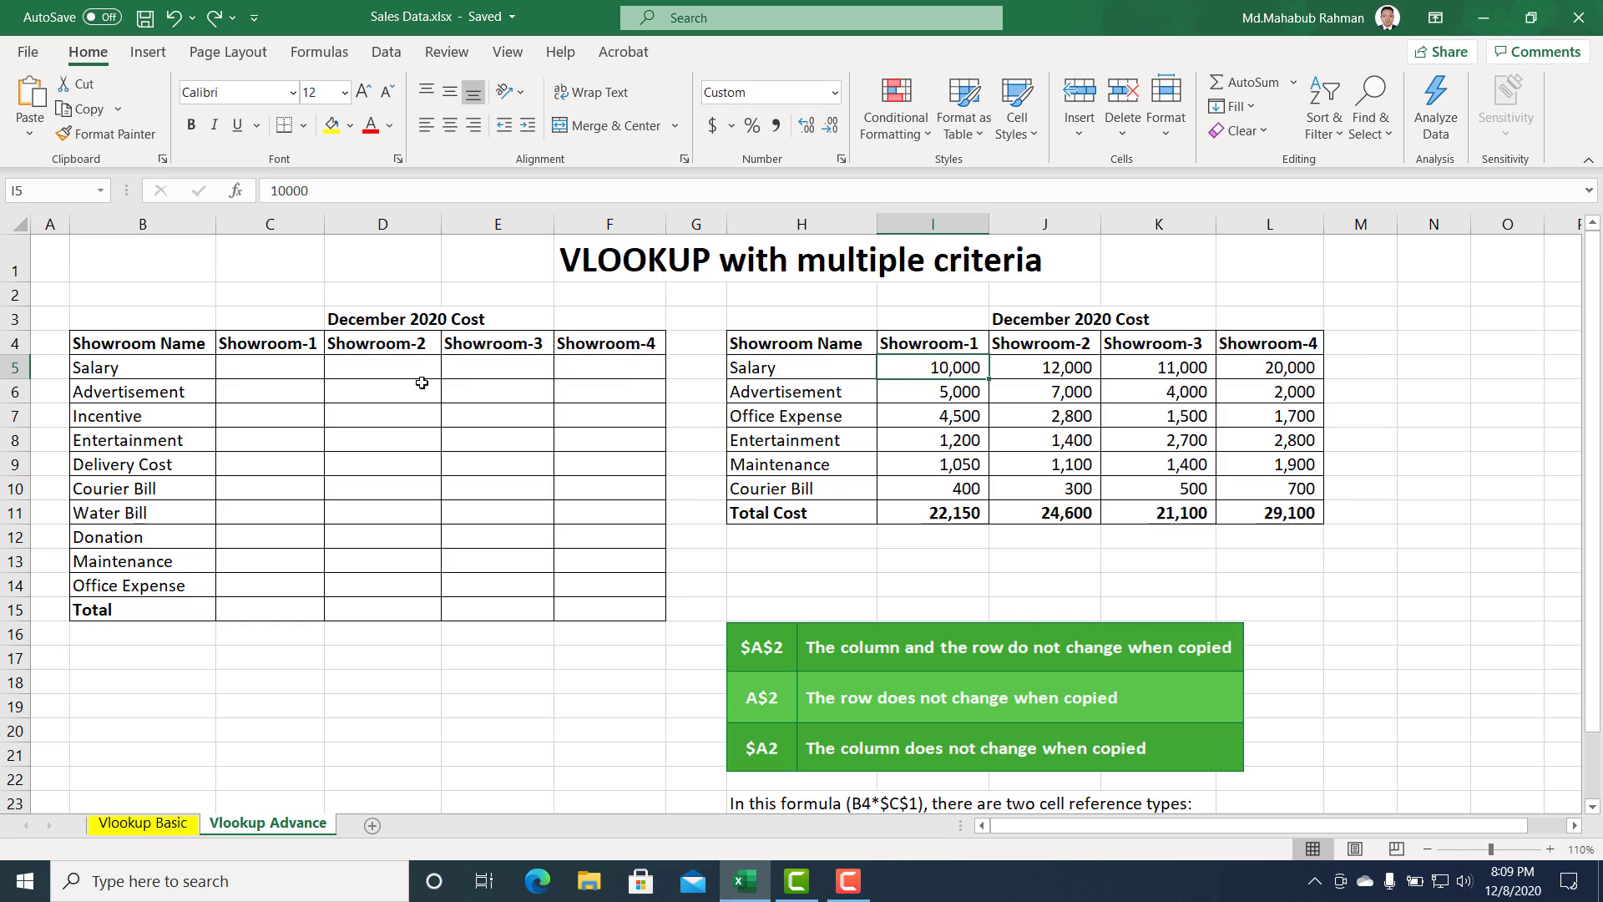
left_click(259, 372)
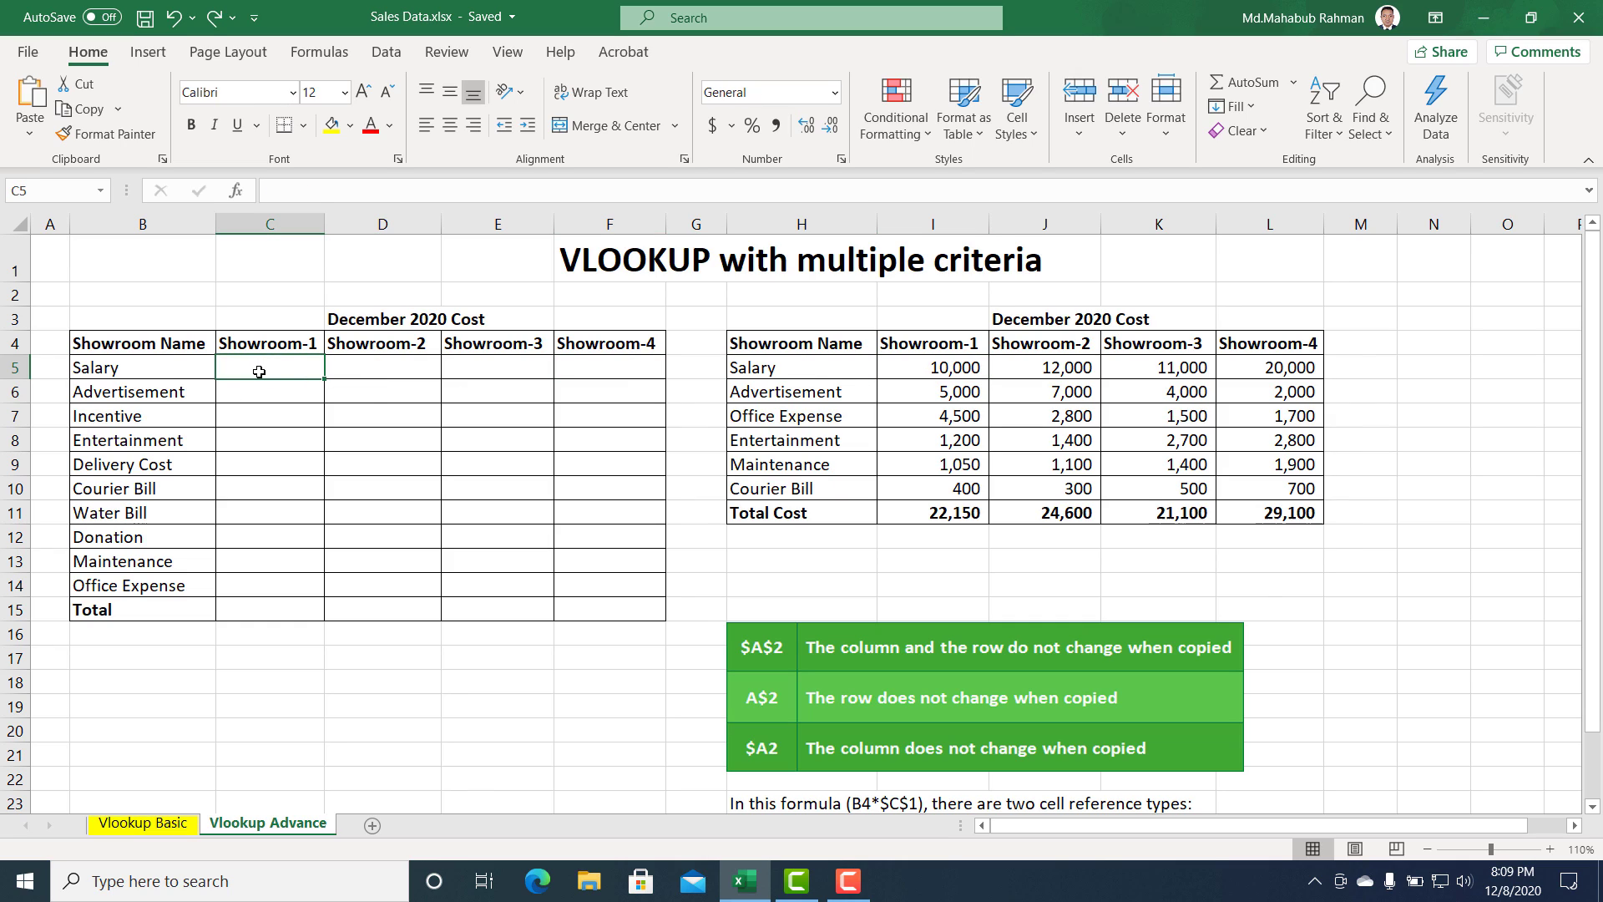
left_click(947, 394)
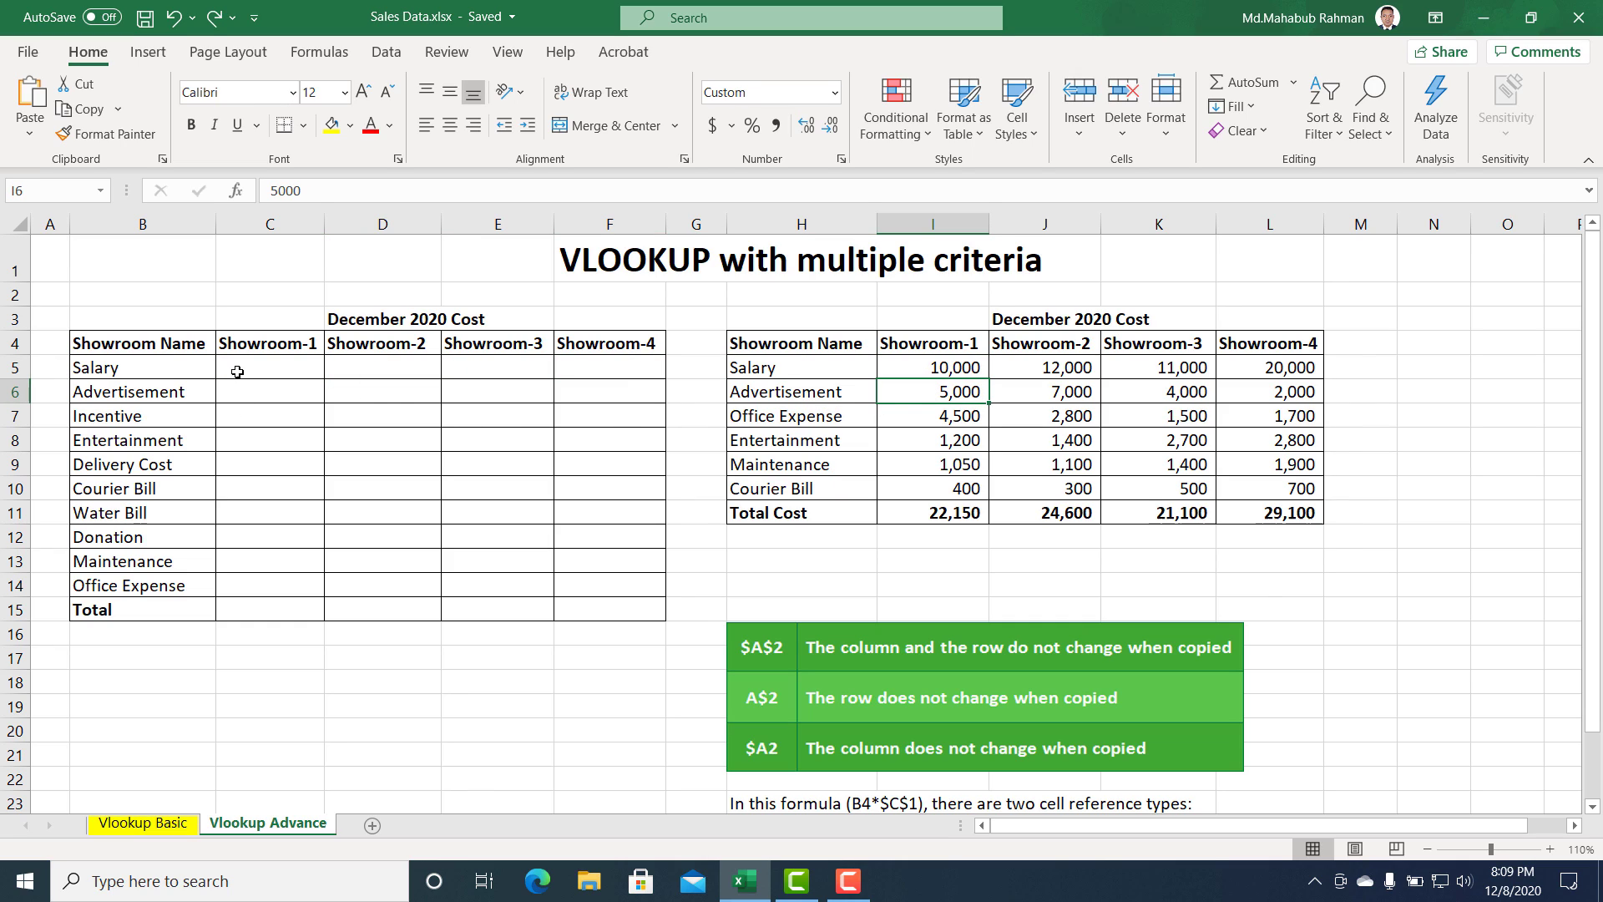
left_click(280, 391)
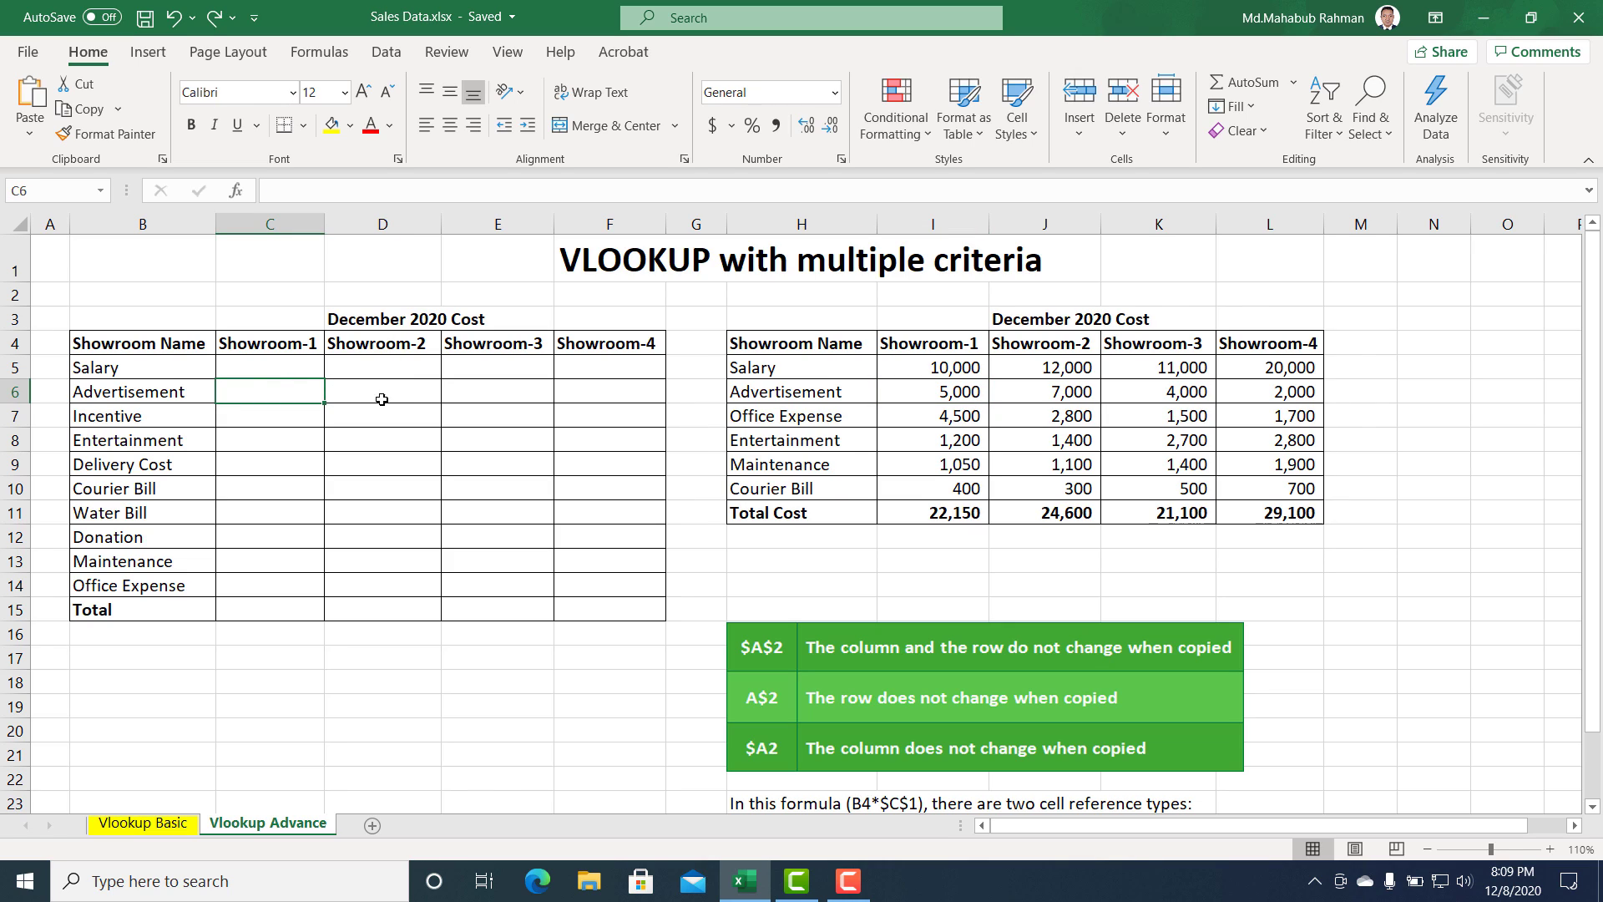
left_click_drag(121, 346, 572, 584)
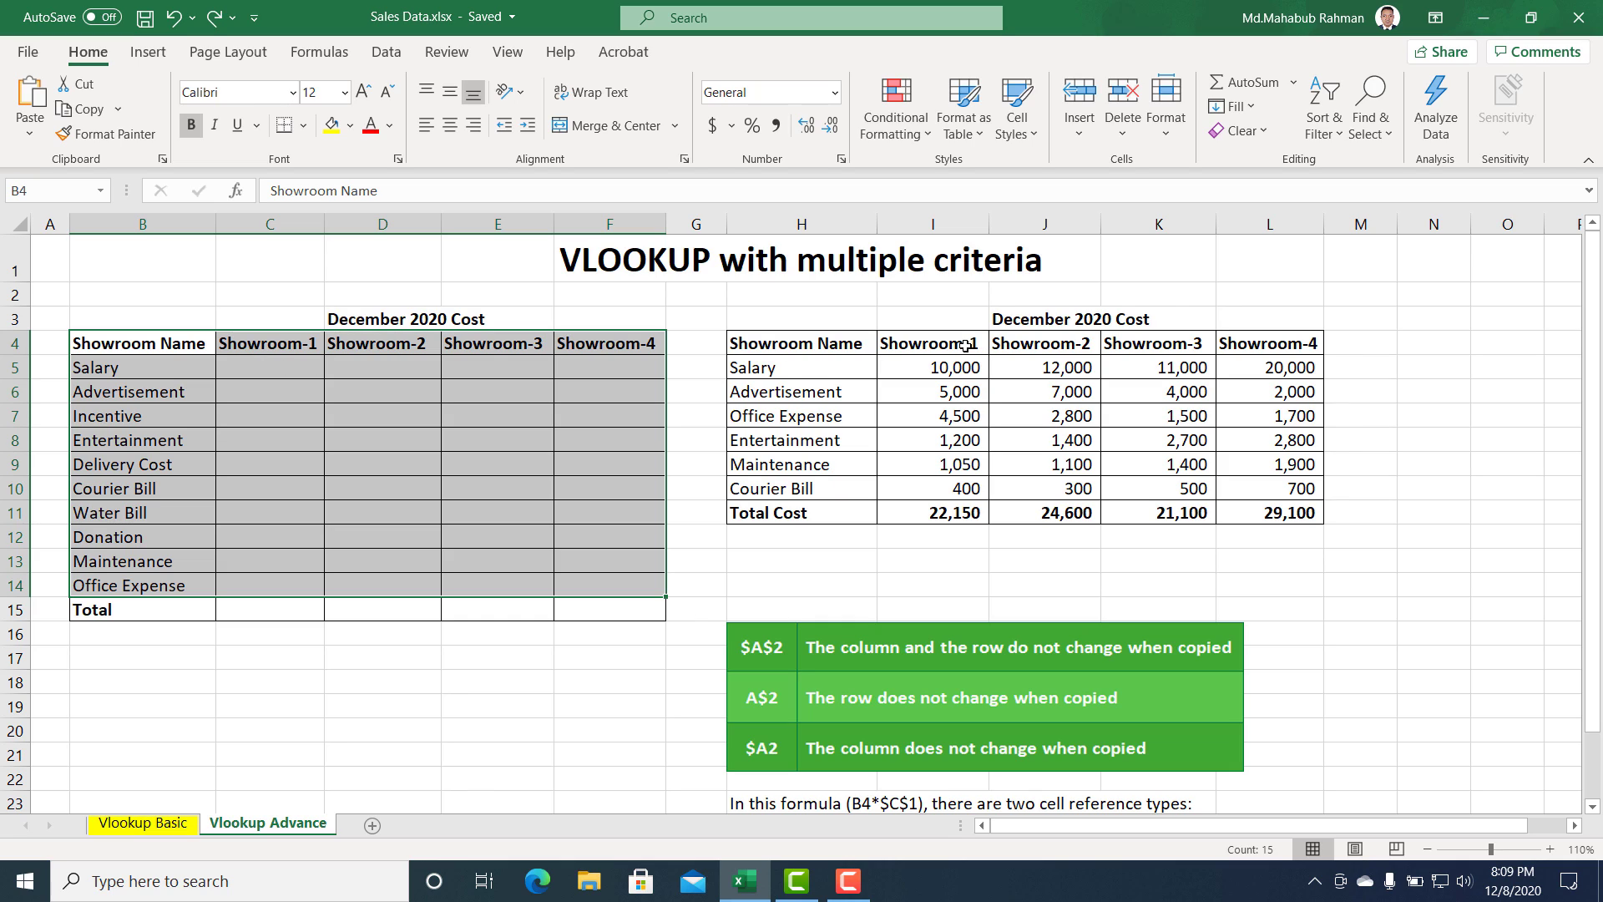
left_click_drag(927, 344, 1232, 344)
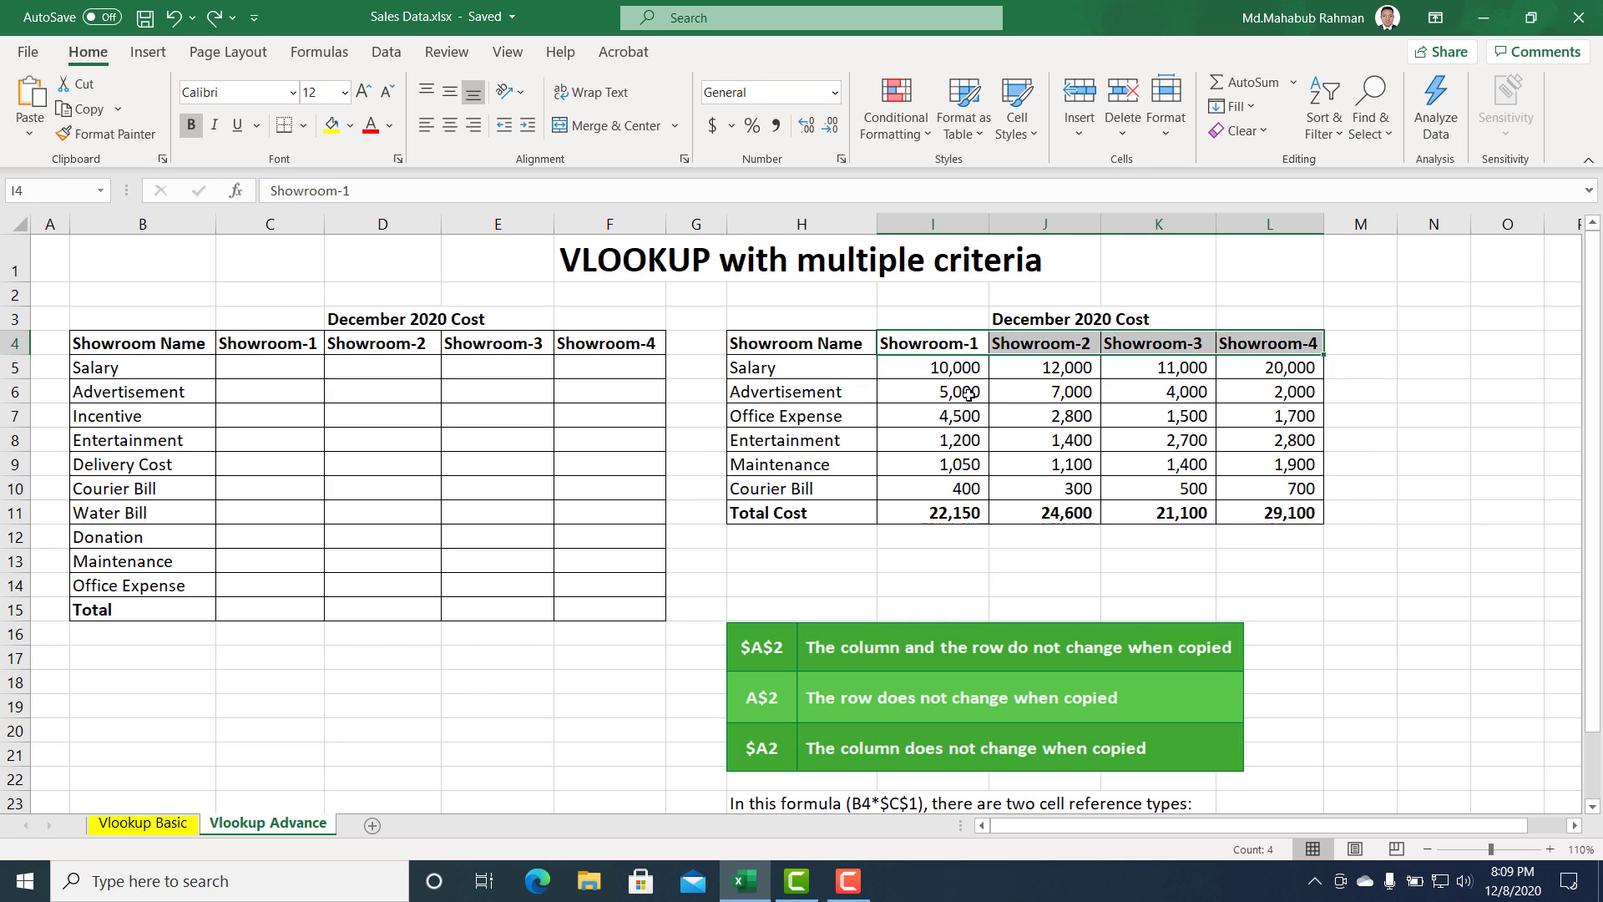
Copy the Salary amounts in I5:L5 into the empty table's Salary row starting at C5, and save the workbook.
left_click(949, 372)
left_click_drag(1039, 371, 1303, 368)
key("ctrl+c")
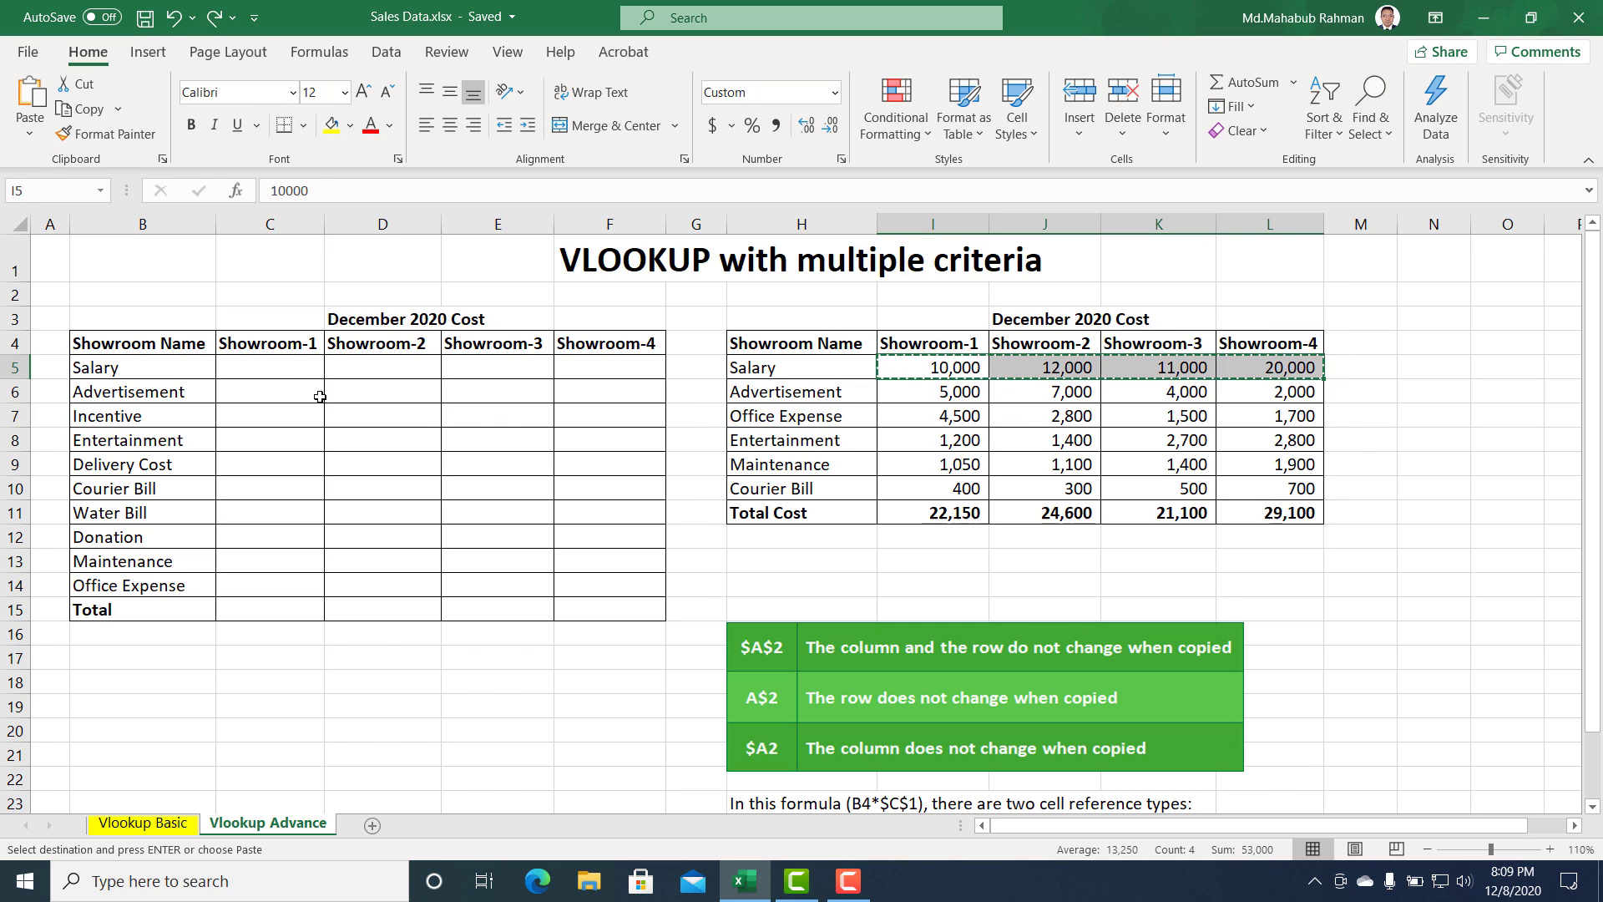
left_click(270, 366)
key("ctrl+v")
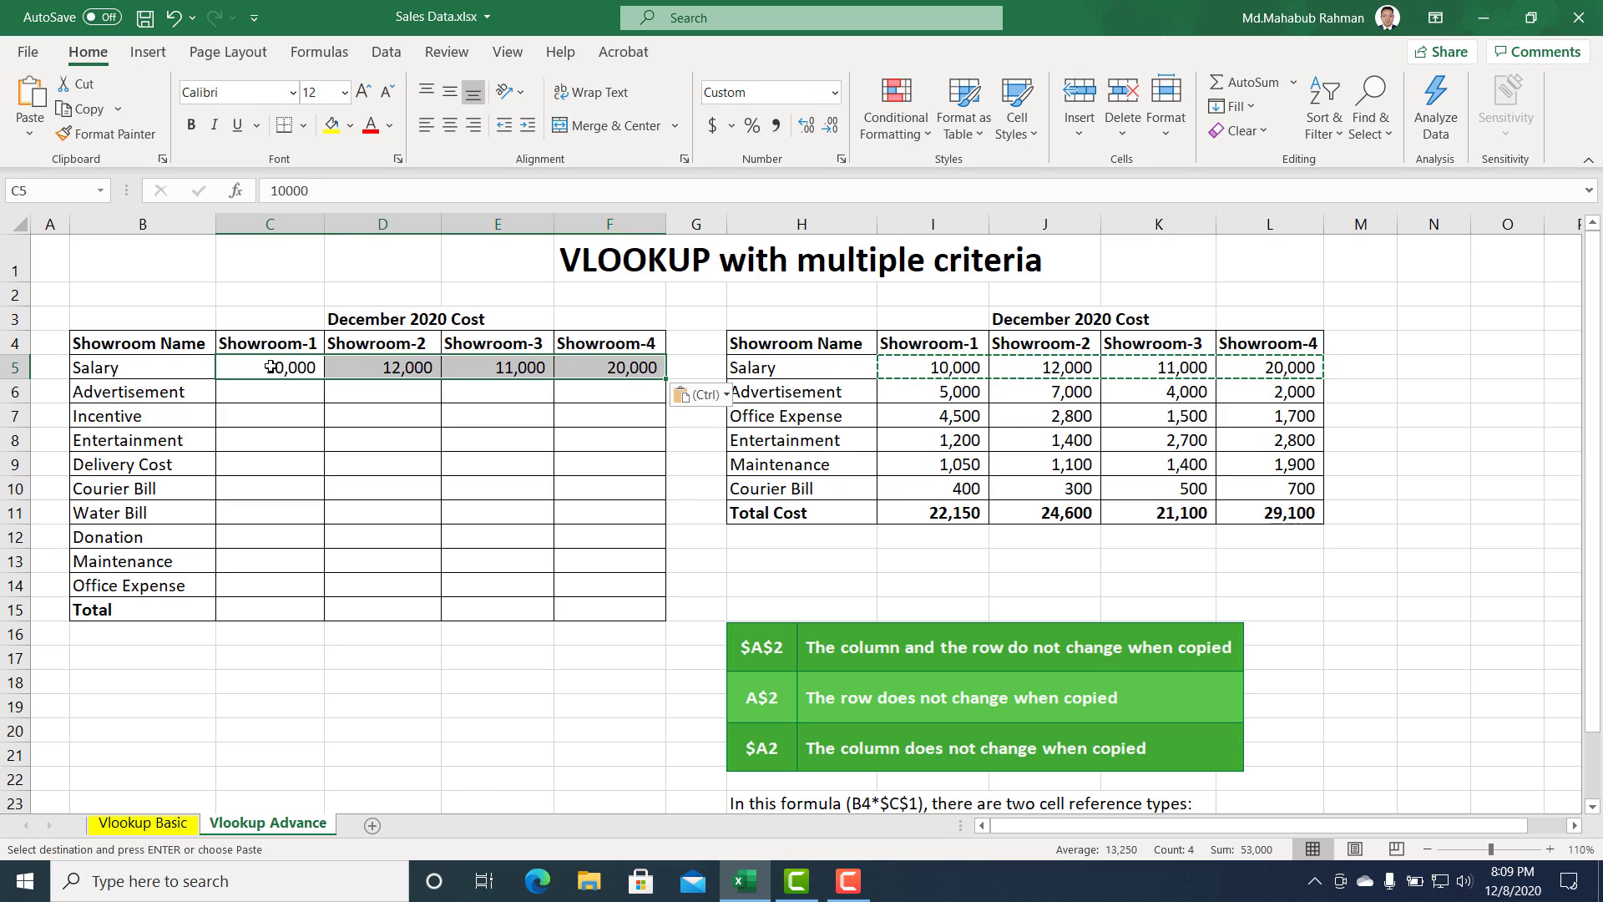
key("ctrl+s")
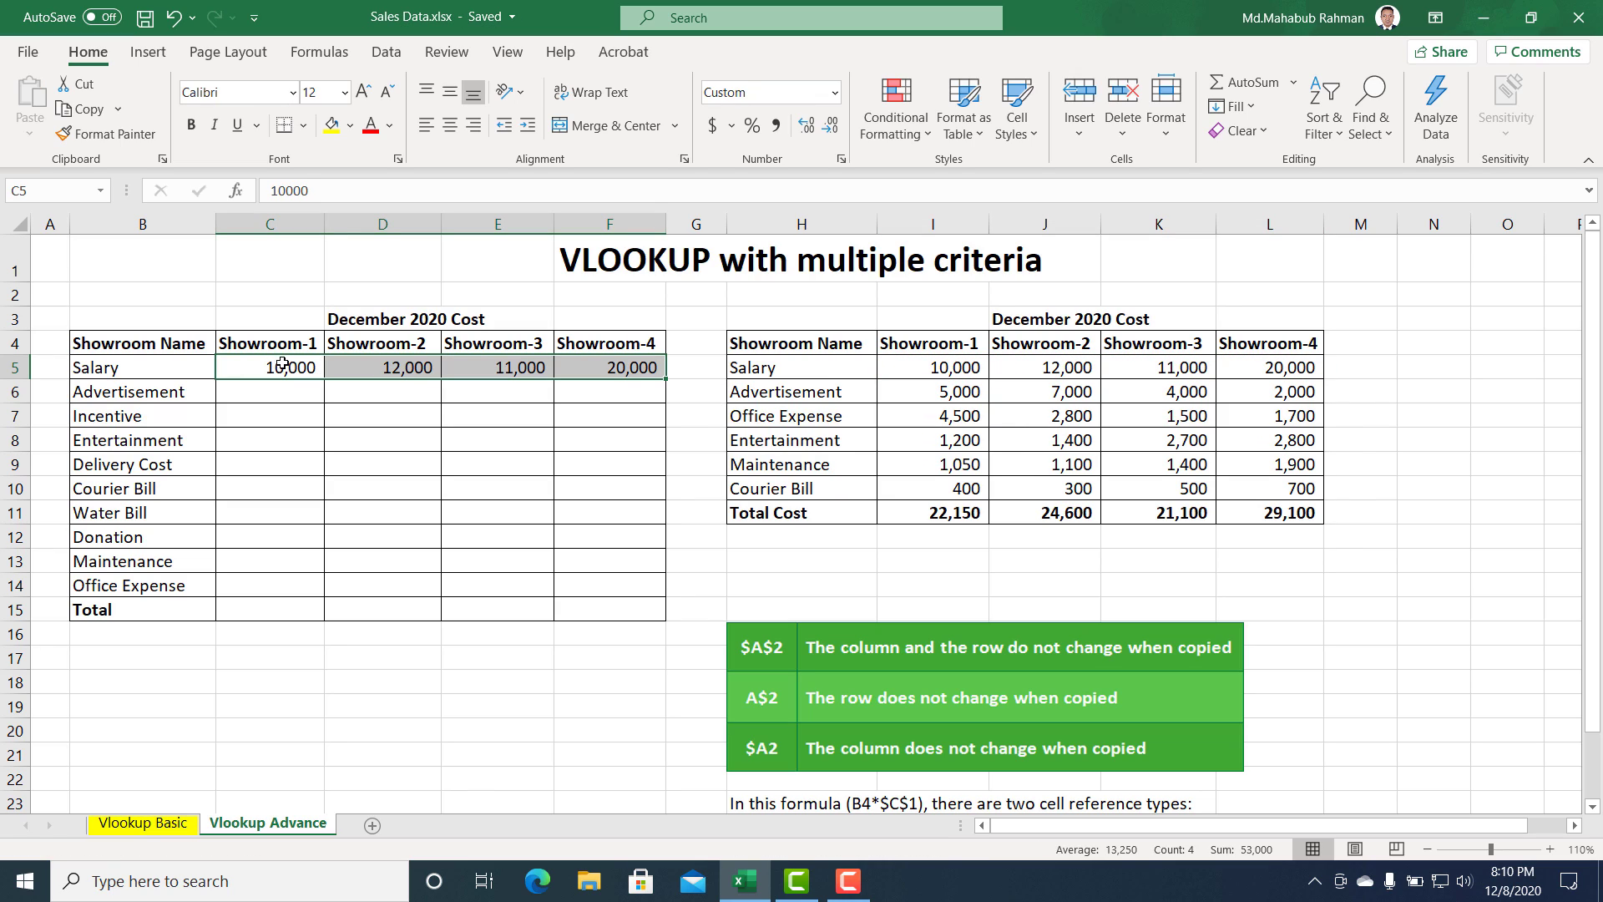
Swap the first two showroom headers of the lookup table, making C4 Showroom-2 and D4 Showroom-1.
left_click(298, 345)
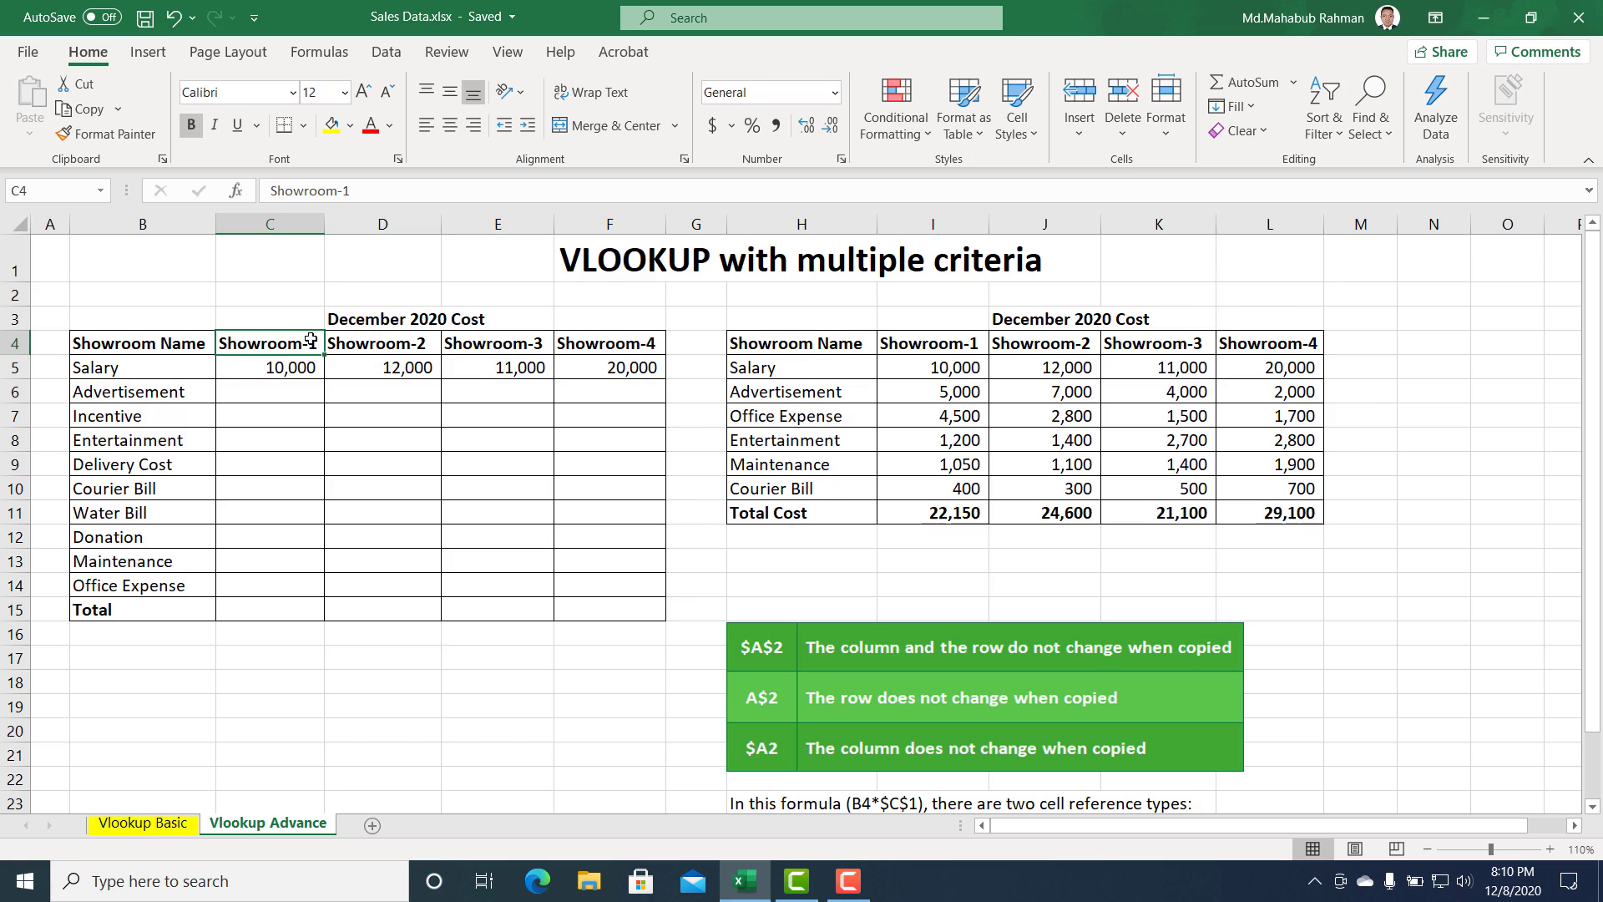
left_click(363, 202)
key("BackSpace")
type("2")
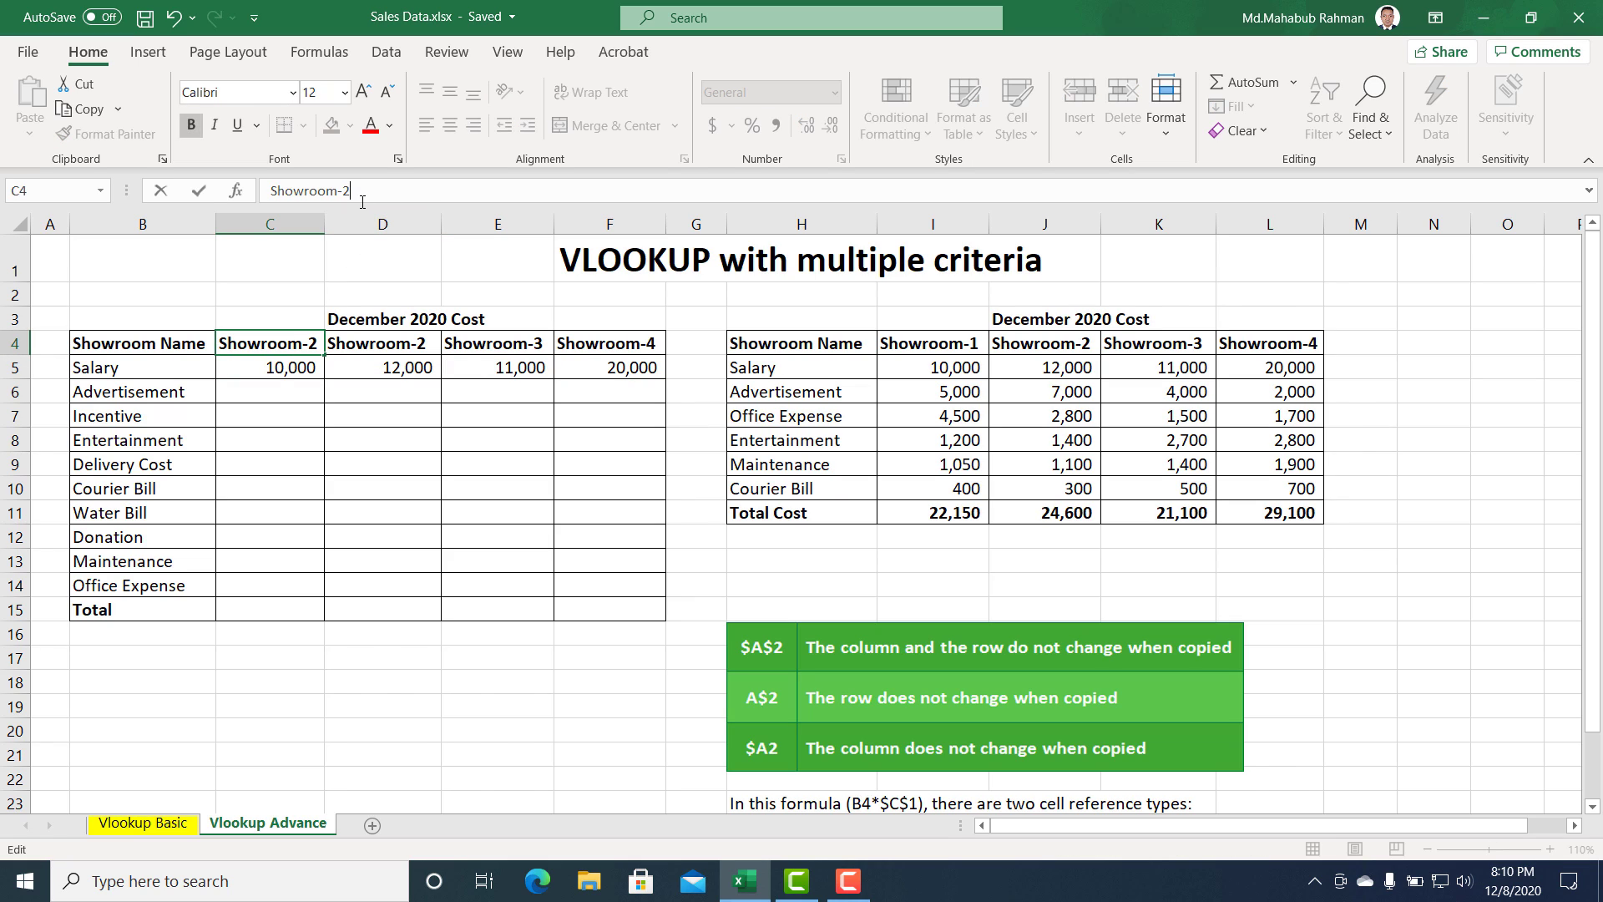
key("Return")
left_click(357, 342)
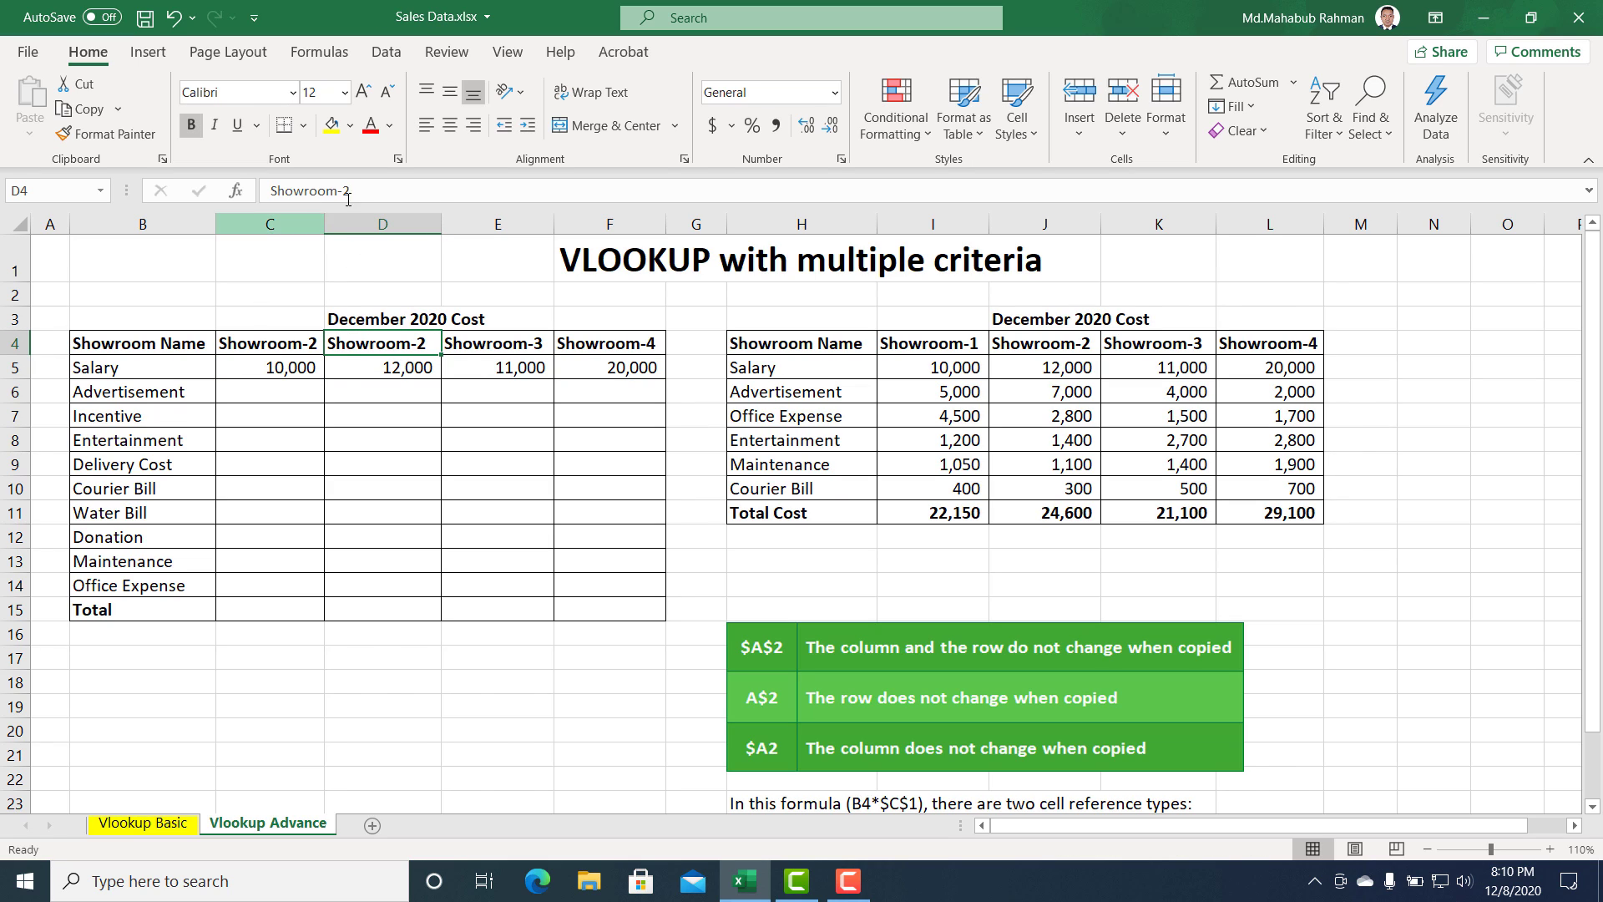
left_click(362, 191)
key("BackSpace")
type("1")
key("Return")
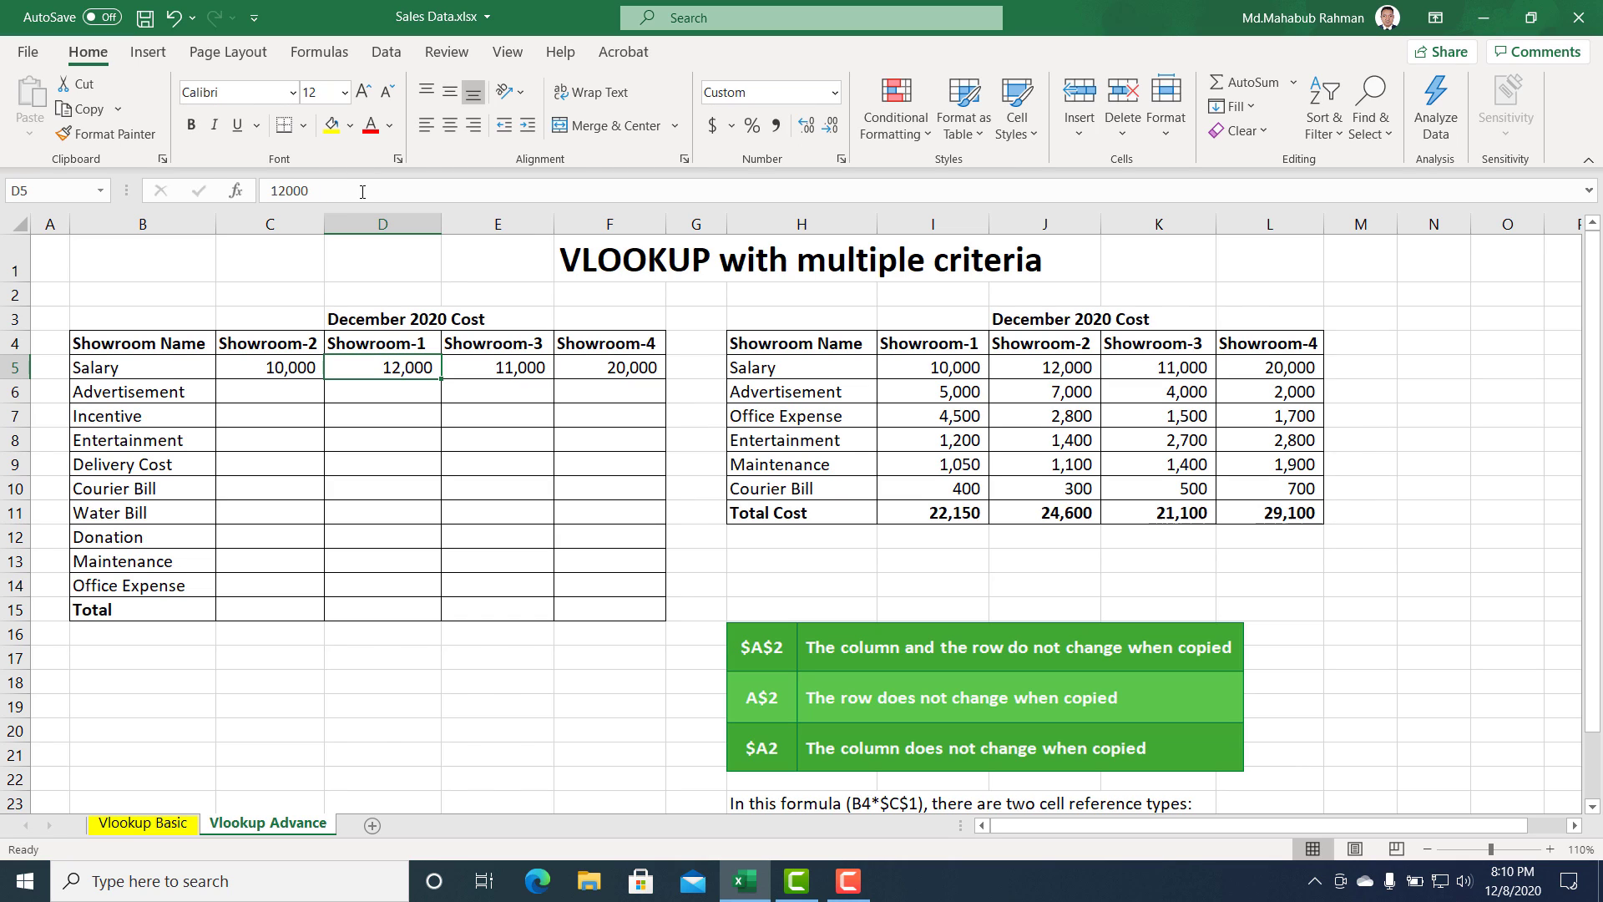
Check the header order I4:L4 in the source table and undo both header changes in C4 and D4.
left_click(952, 343)
left_click_drag(1029, 342, 1277, 344)
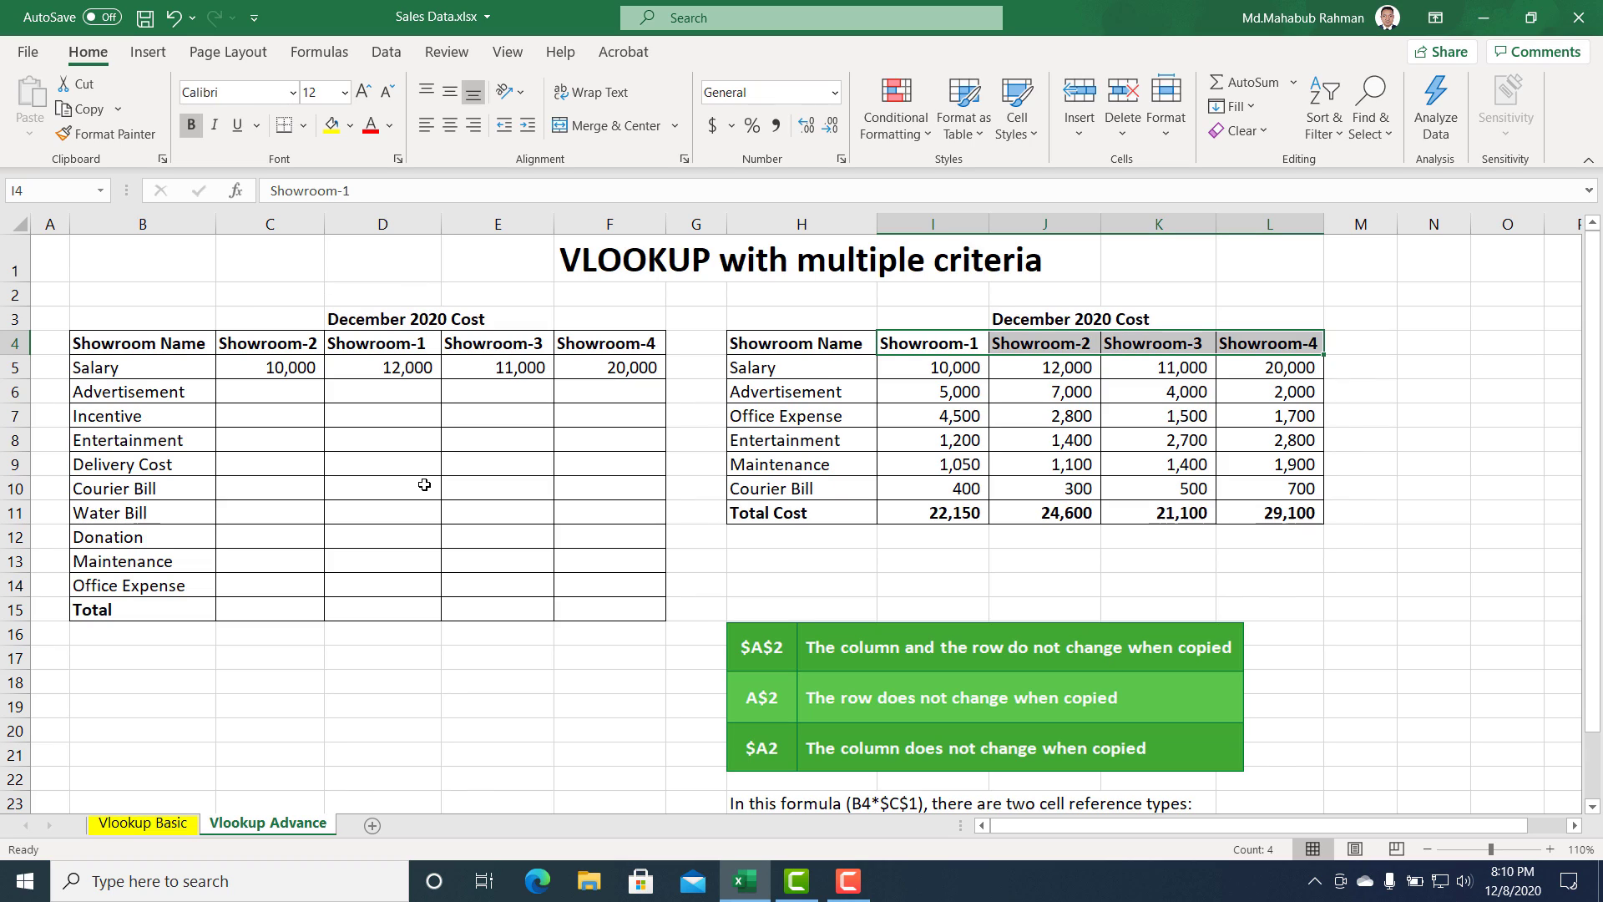
key("ctrl+z")
key("ctrl+z")
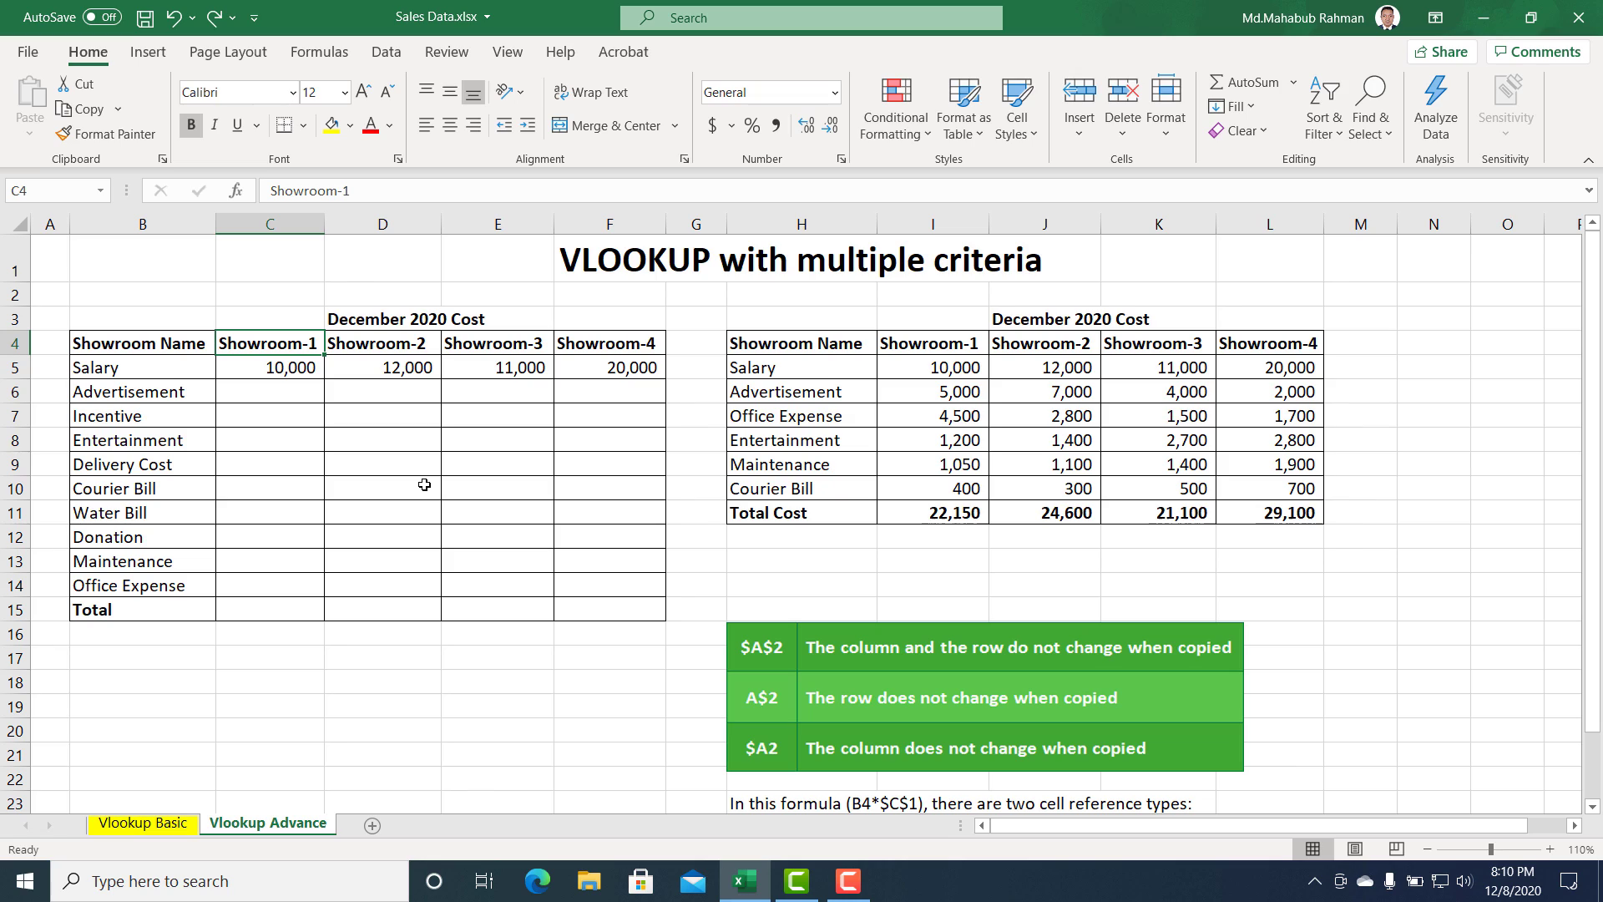
Clear the pasted Salary amounts from C5:F5, return to C5 and save the workbook.
left_click_drag(280, 373, 626, 377)
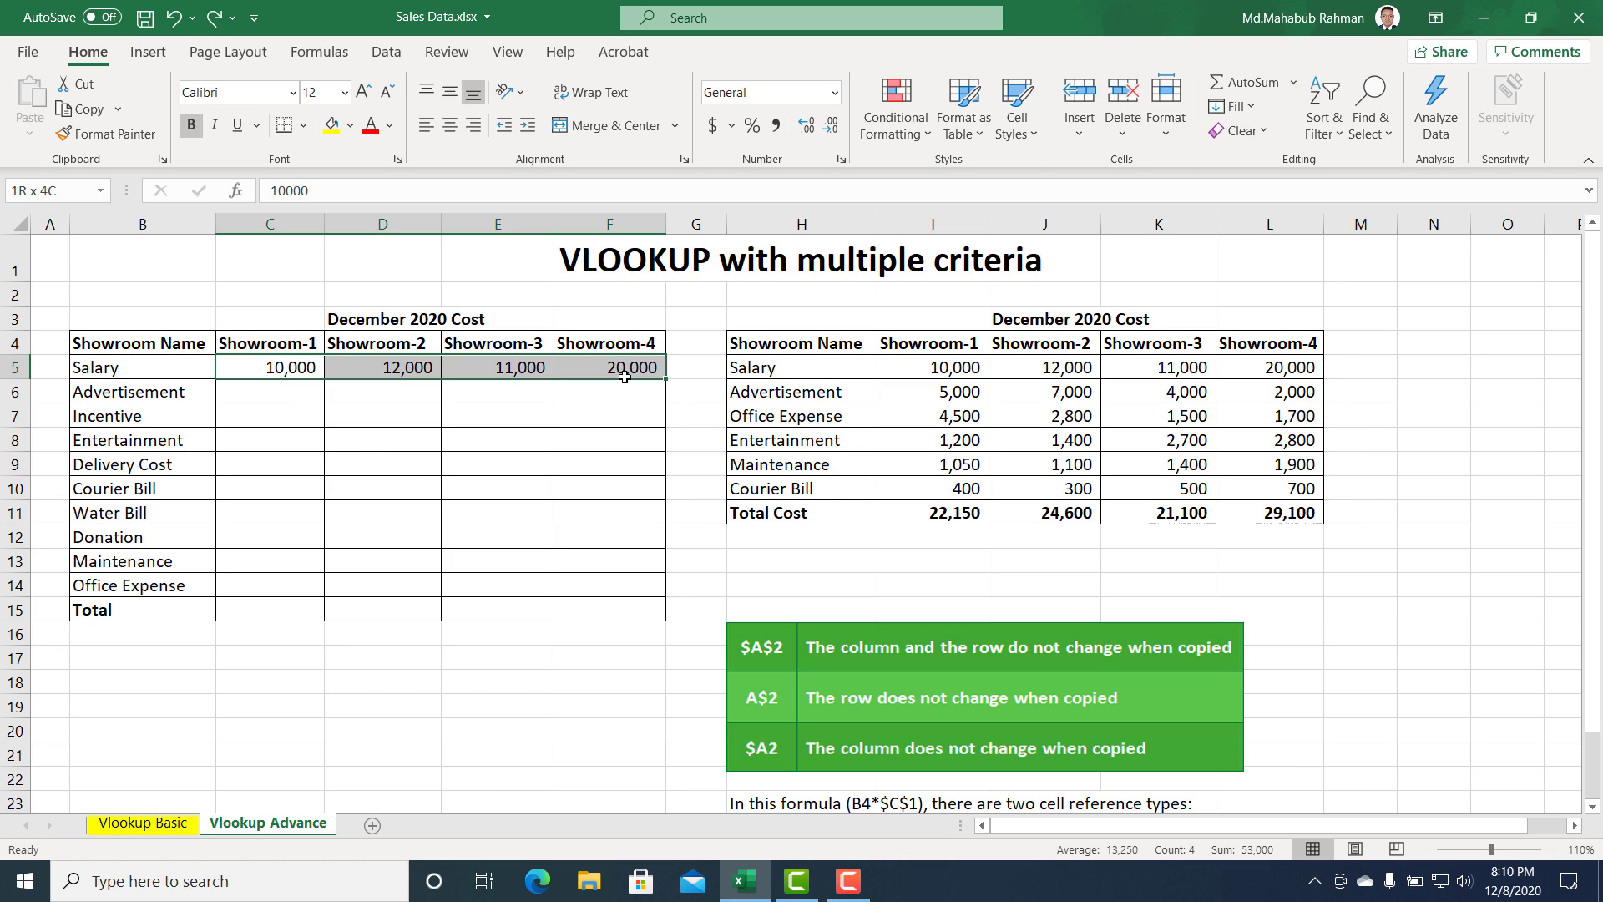
key("Delete")
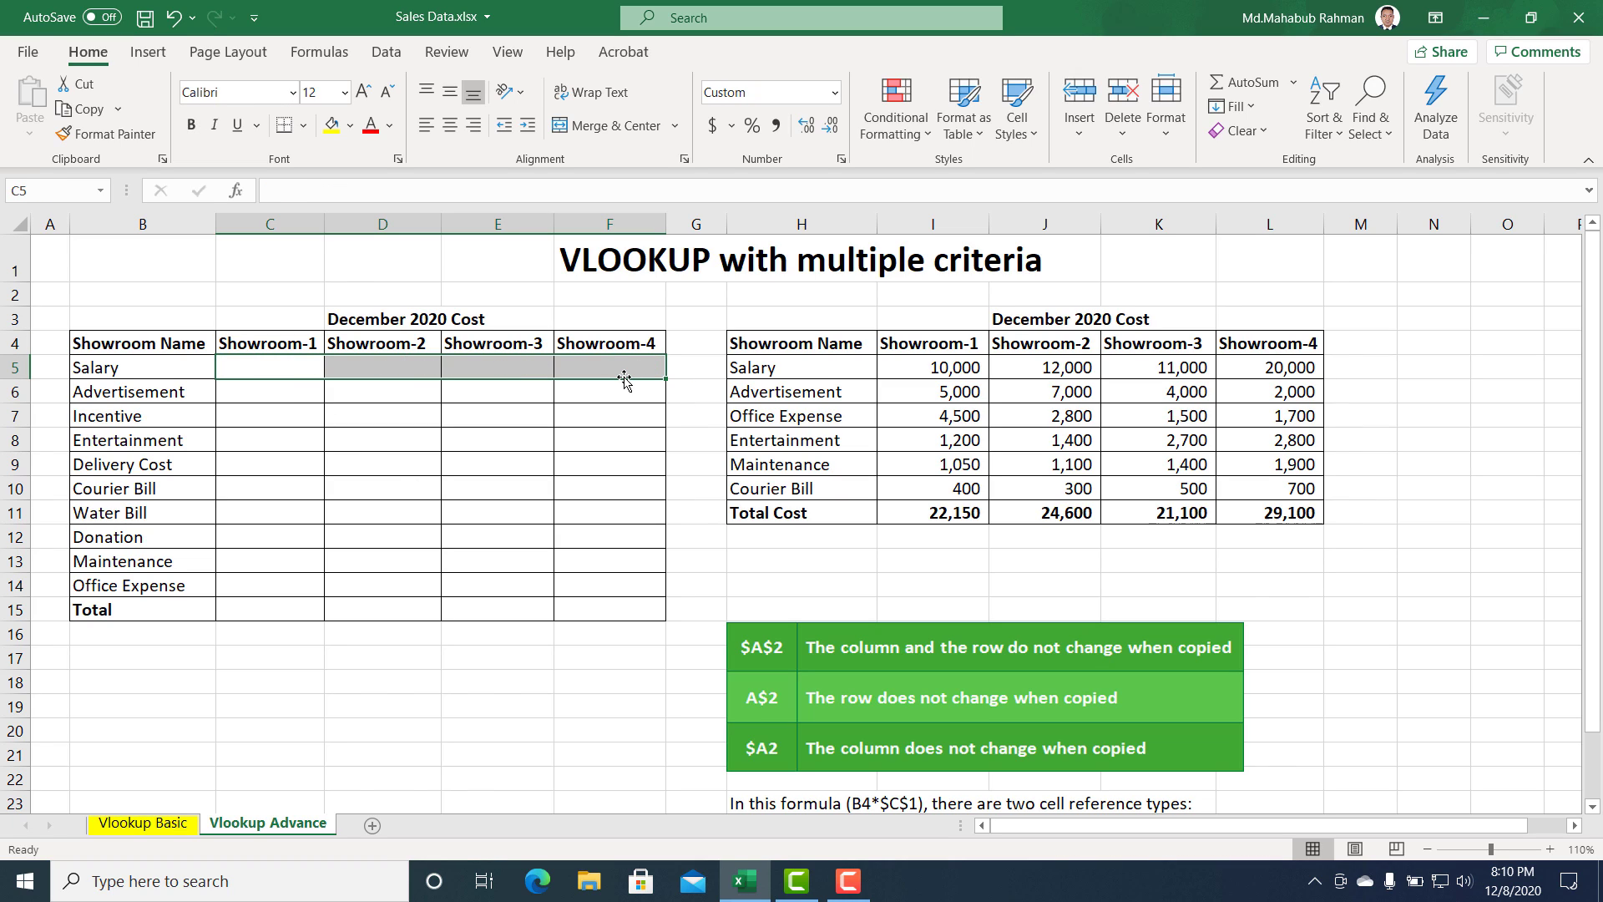
left_click(255, 394)
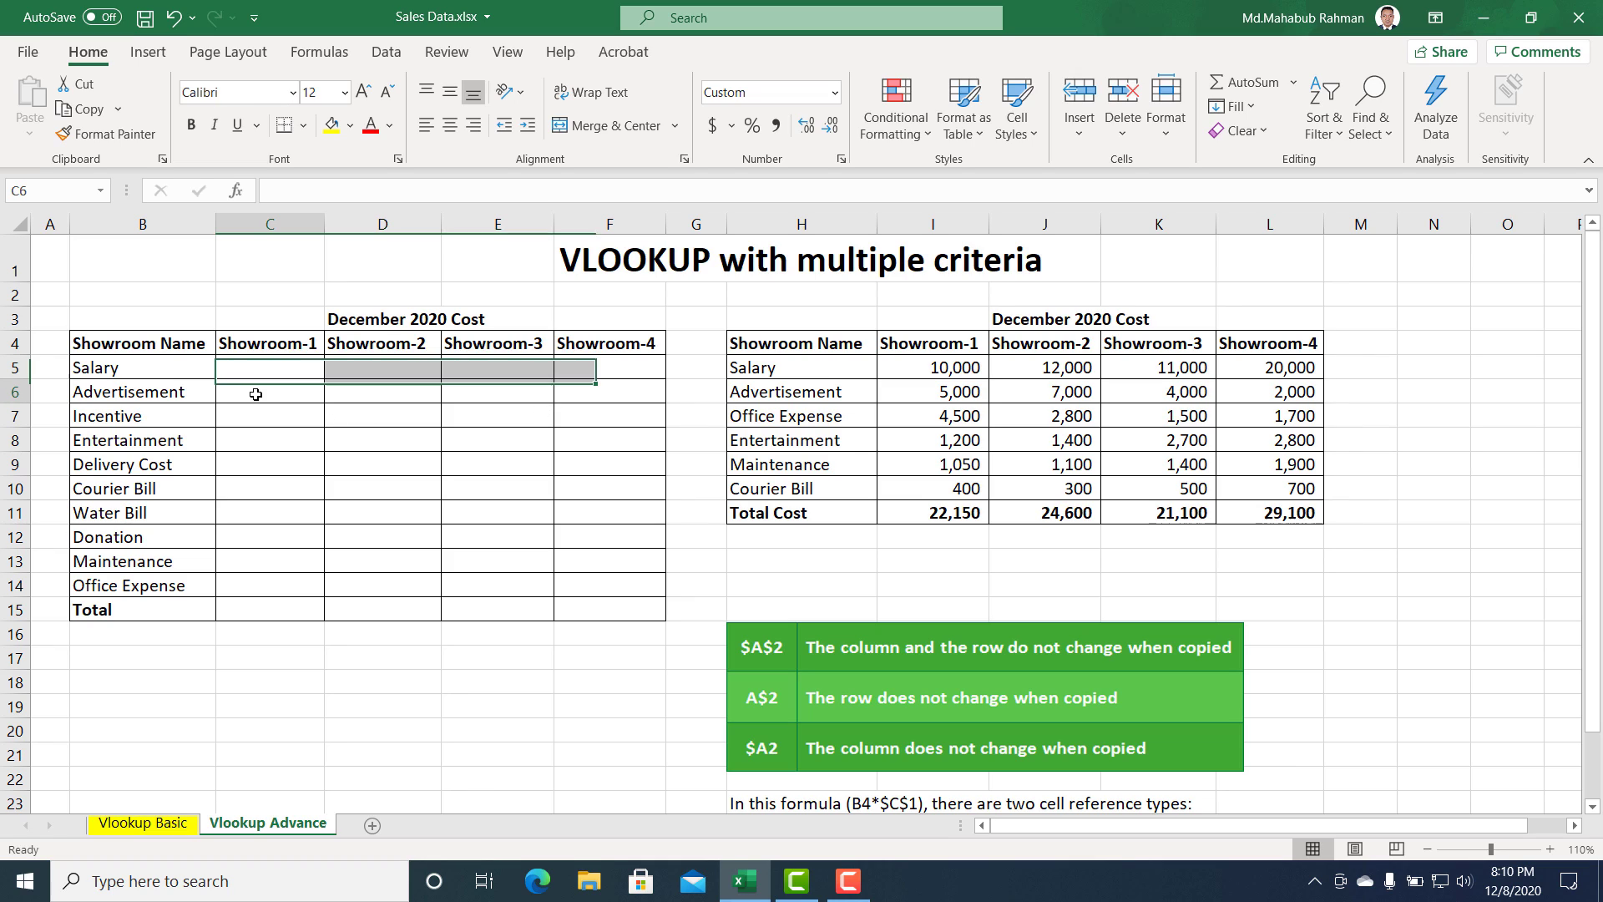
key("Up")
key("ctrl+s")
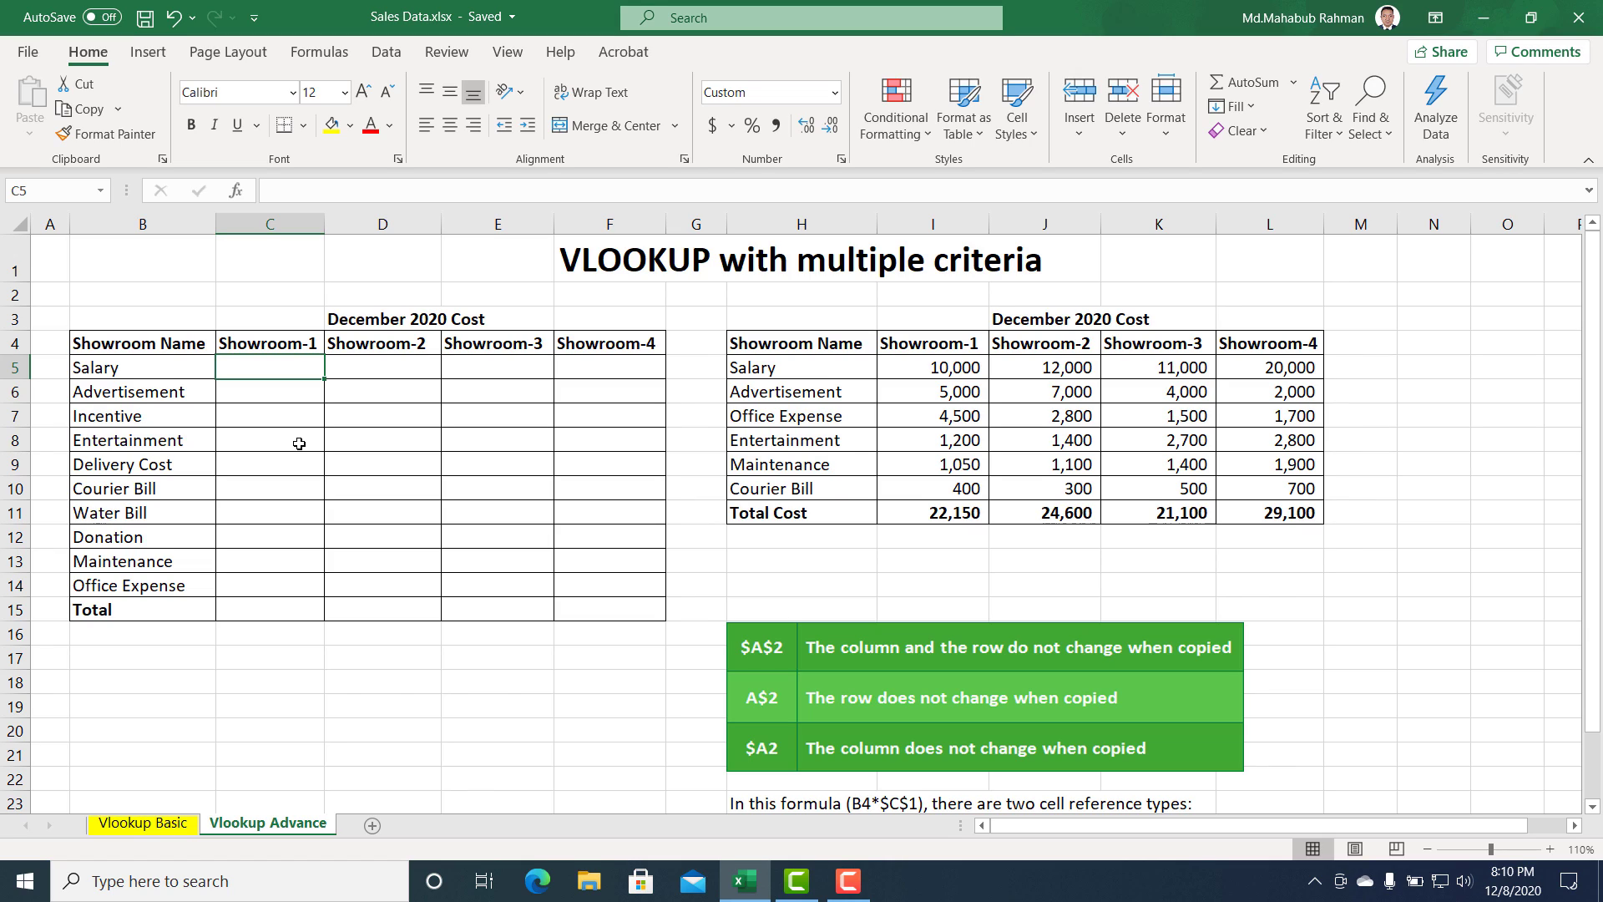
Start a VLOOKUP formula in C5 with B5 as the lookup value and H4:L11 as the table array.
type("=")
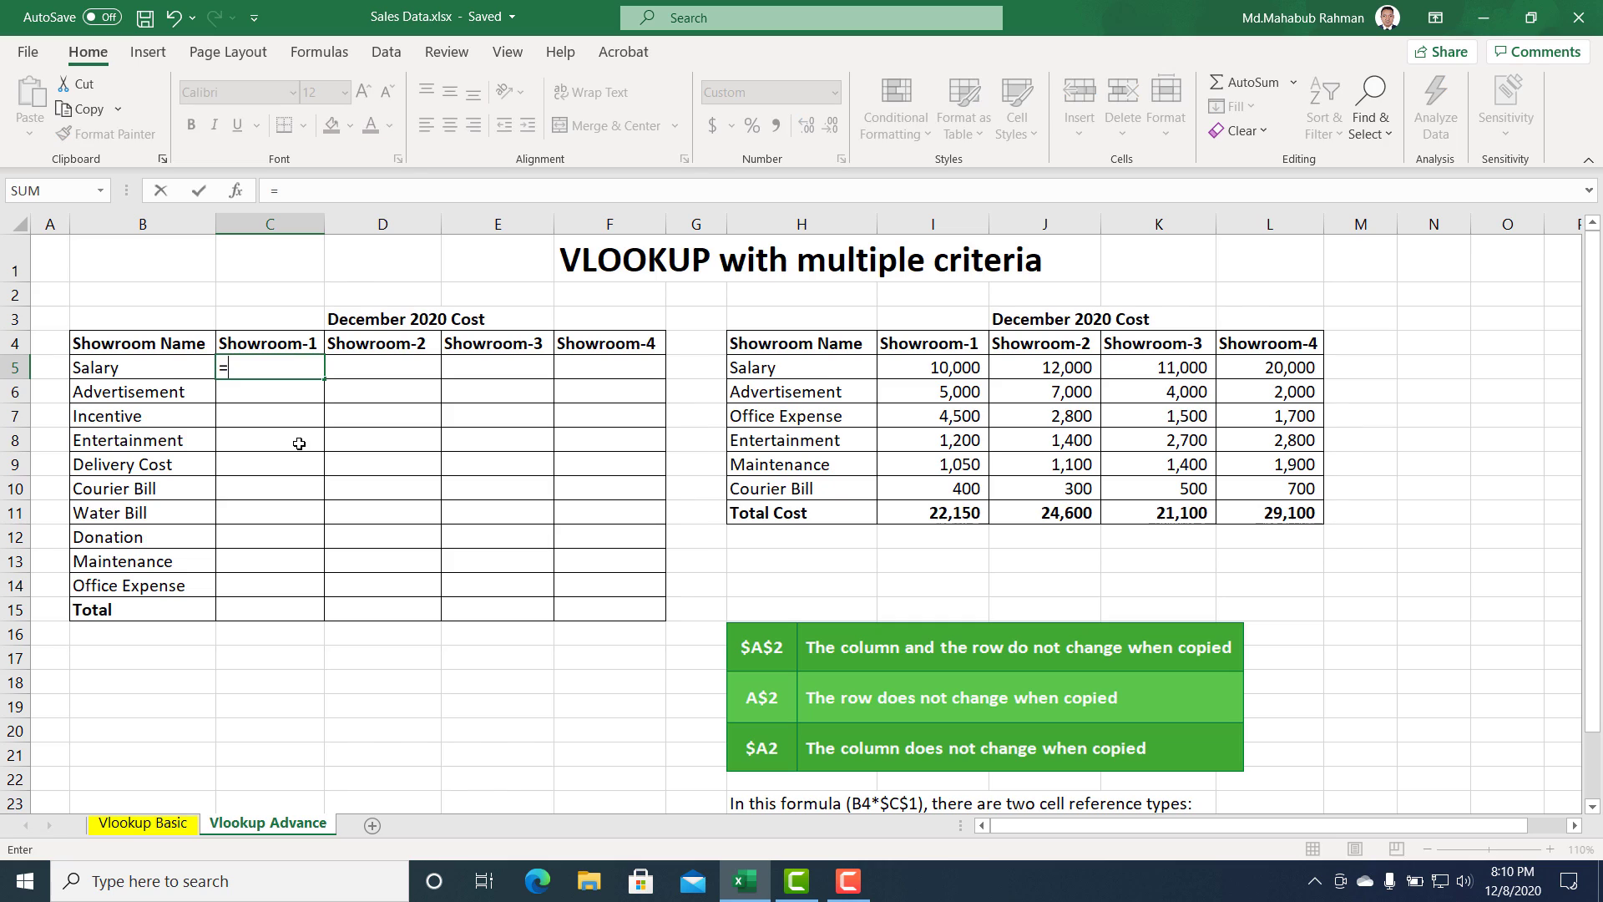
type("v")
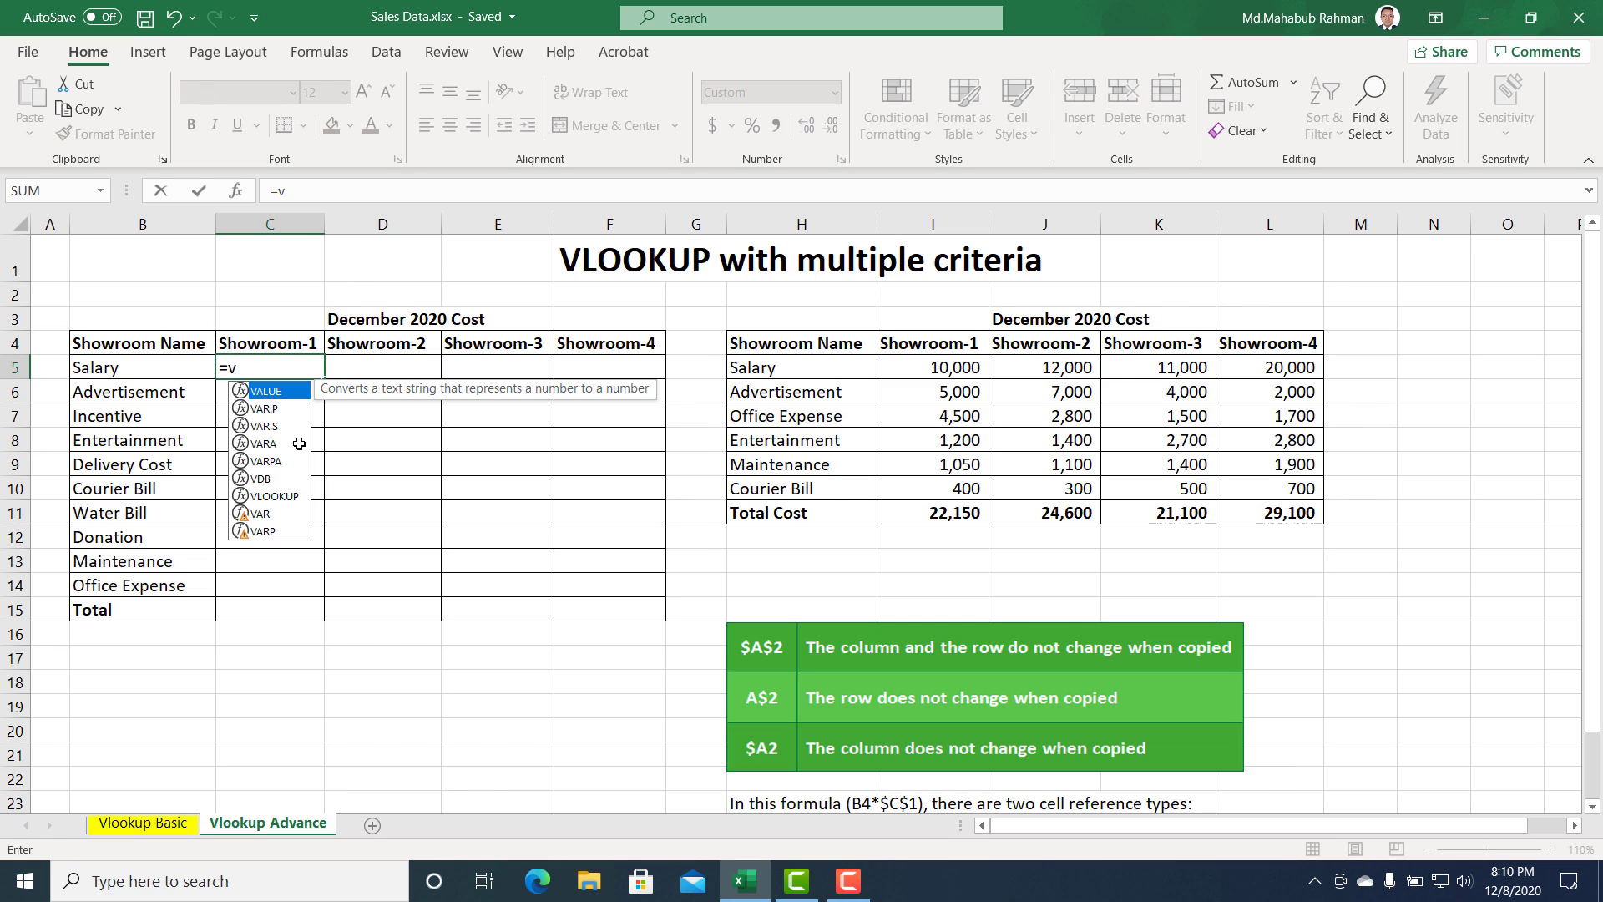
type("l")
key("Tab")
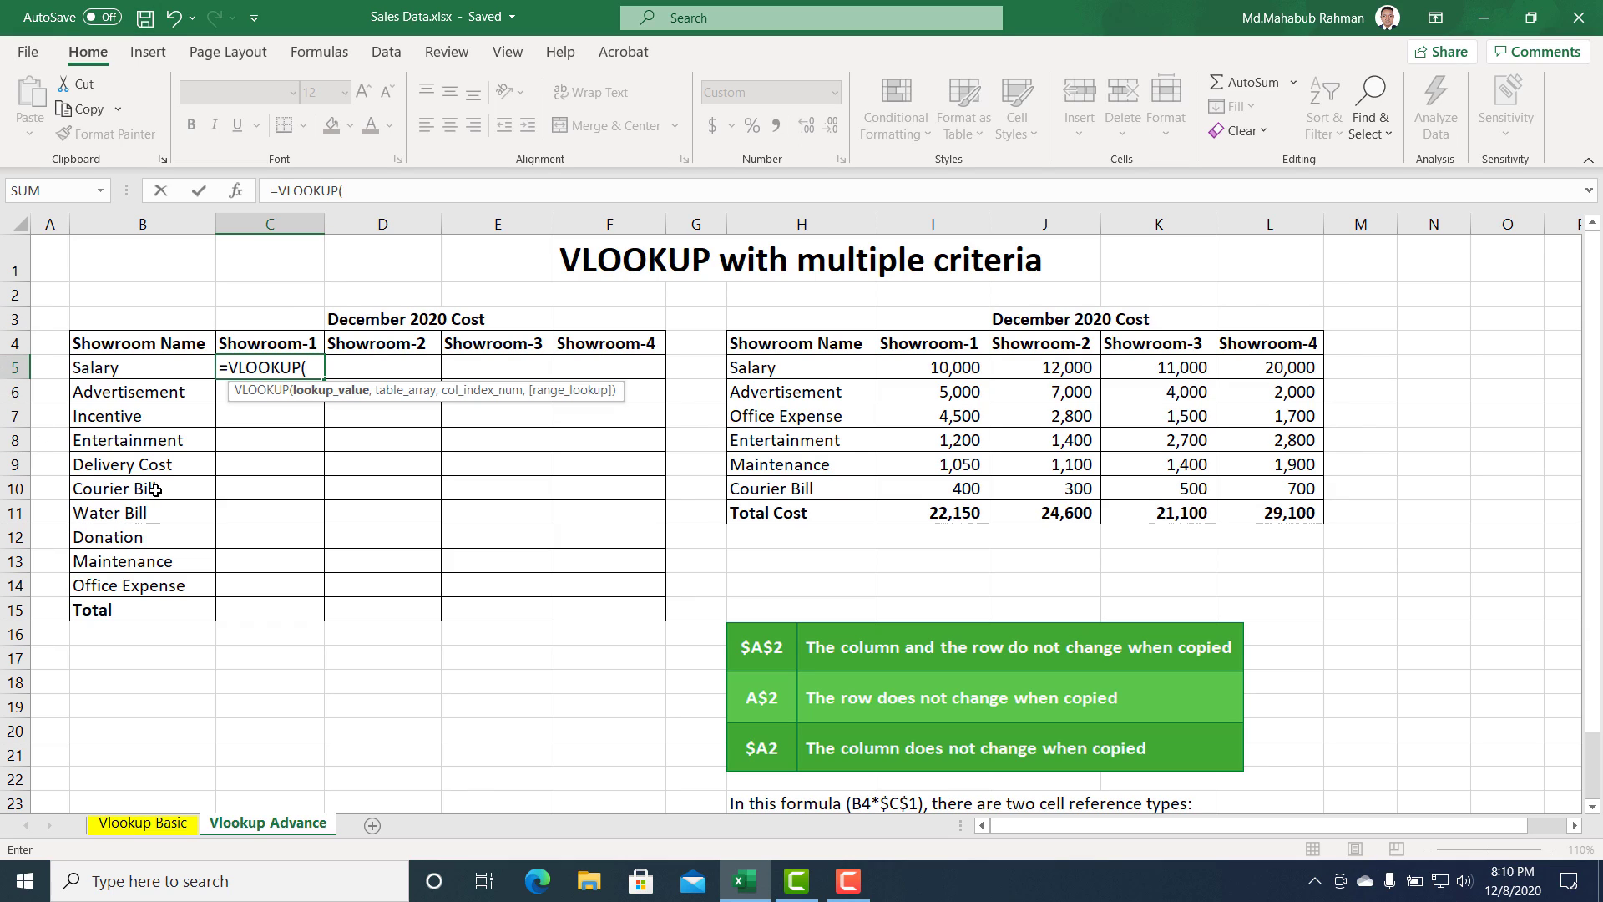
left_click(125, 370)
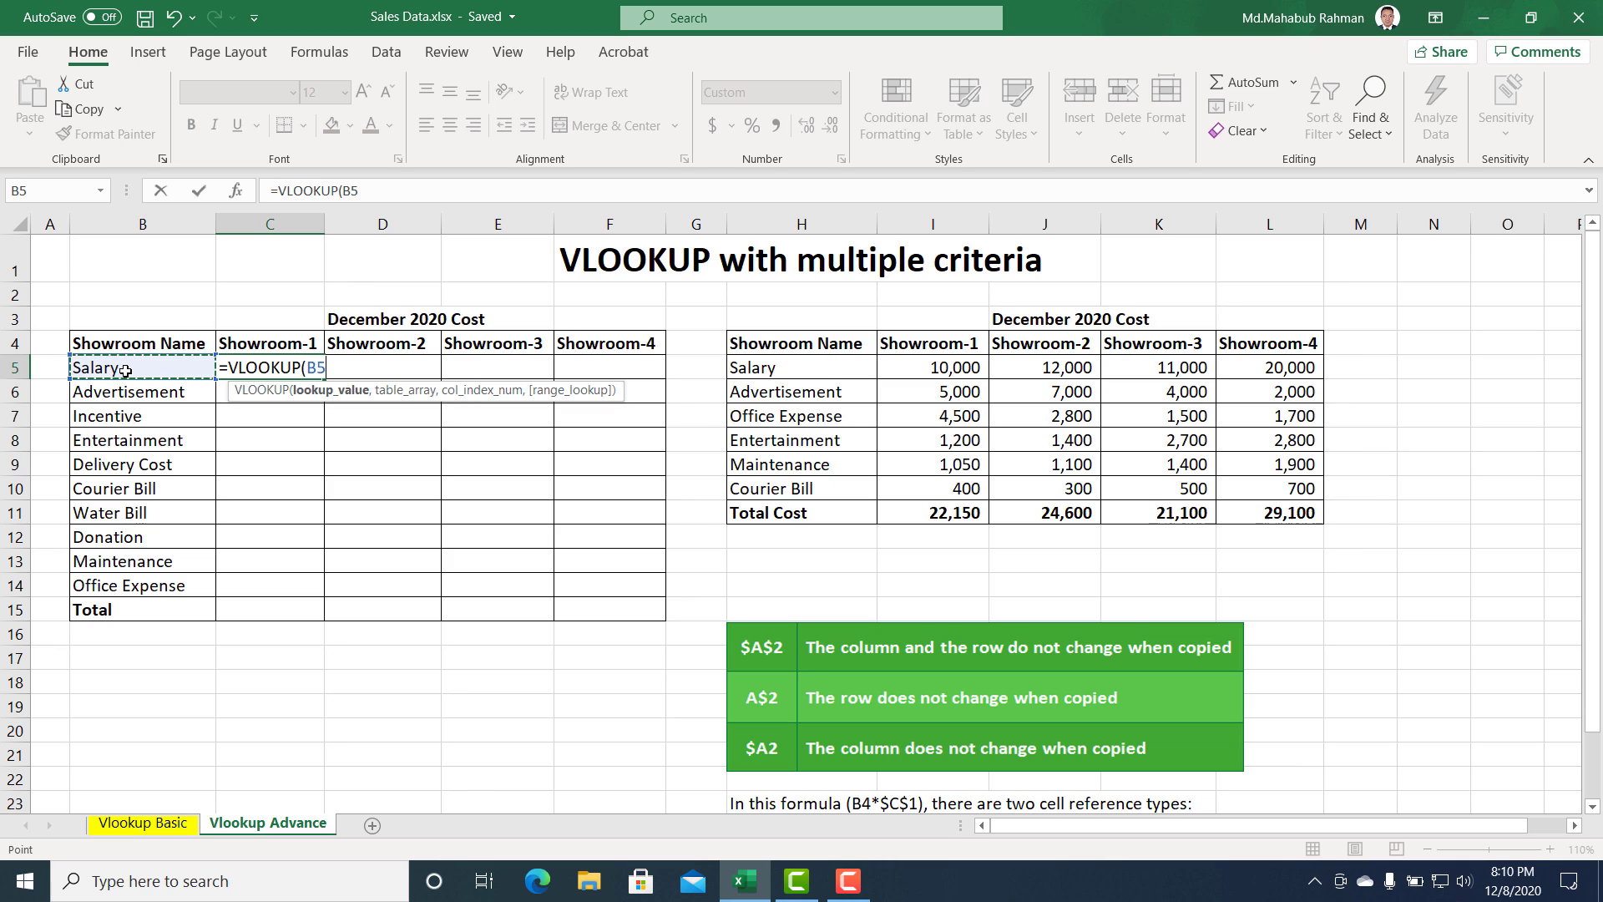
type(",")
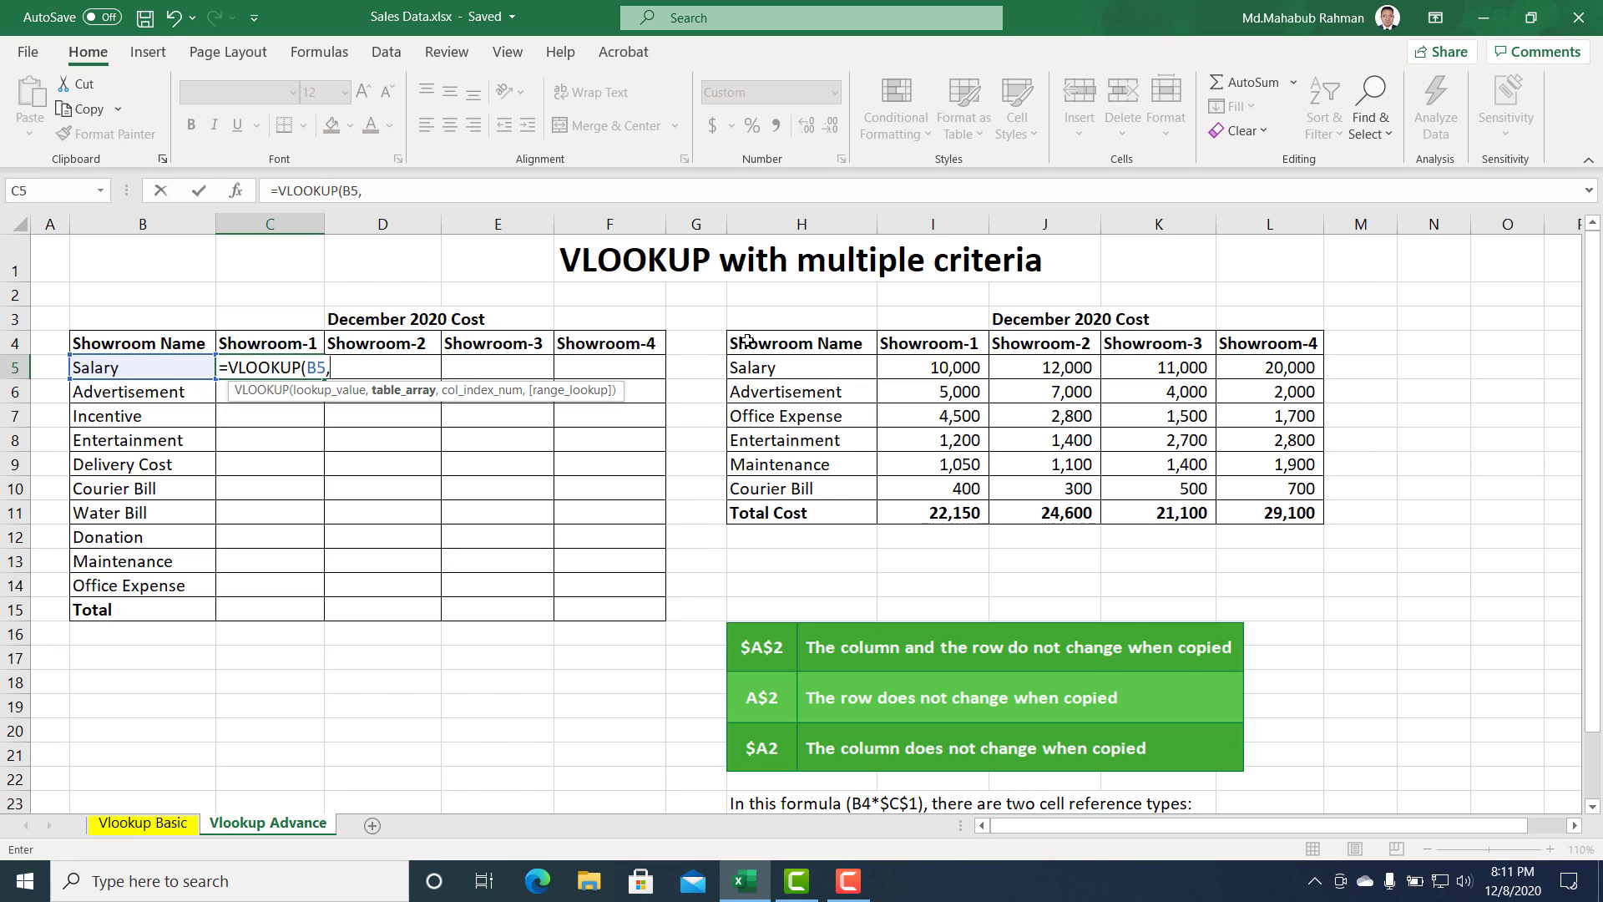
left_click_drag(747, 341, 1272, 506)
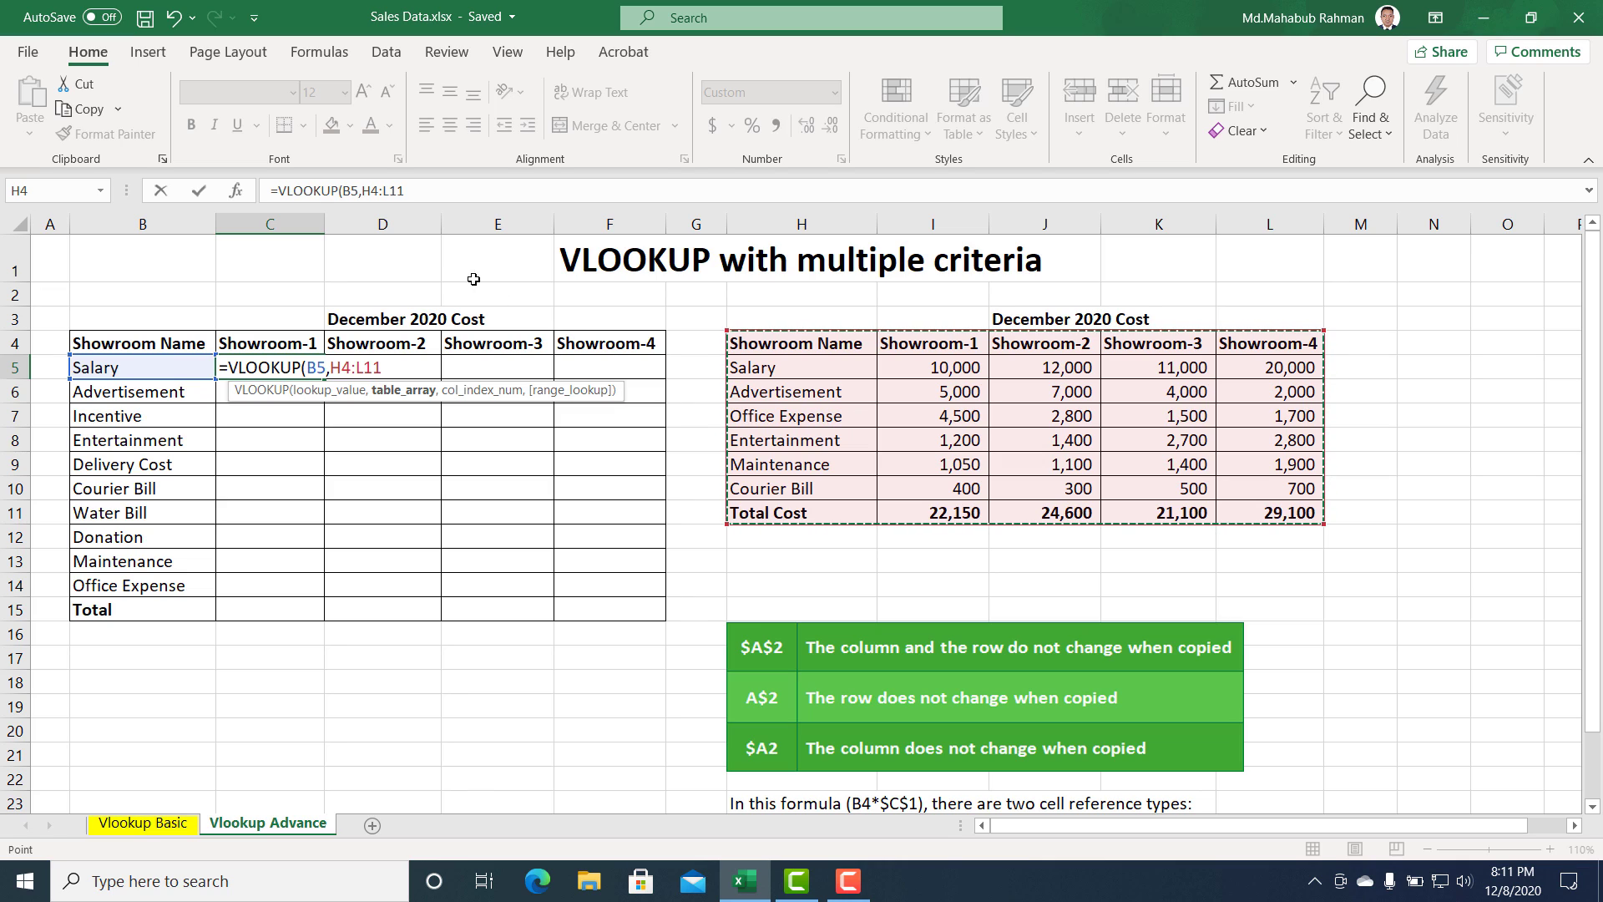
Nest a MATCH function as the C5 VLOOKUP's column index, with C4 as lookup value, H4:L4 as lookup array and match type 0.
left_click(448, 191)
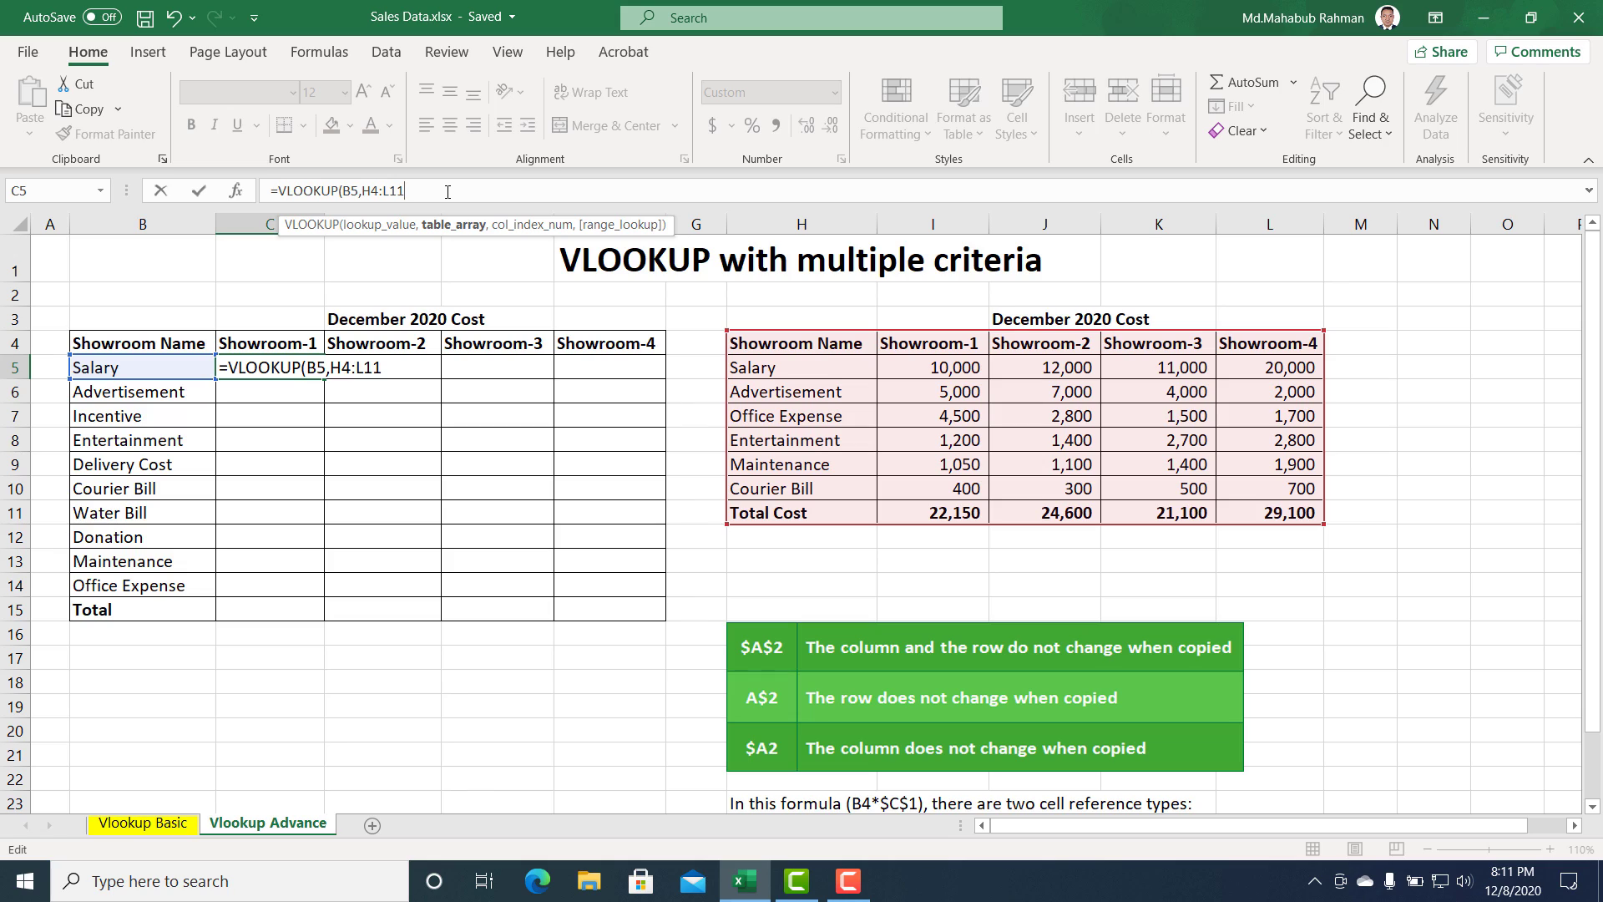
type(",")
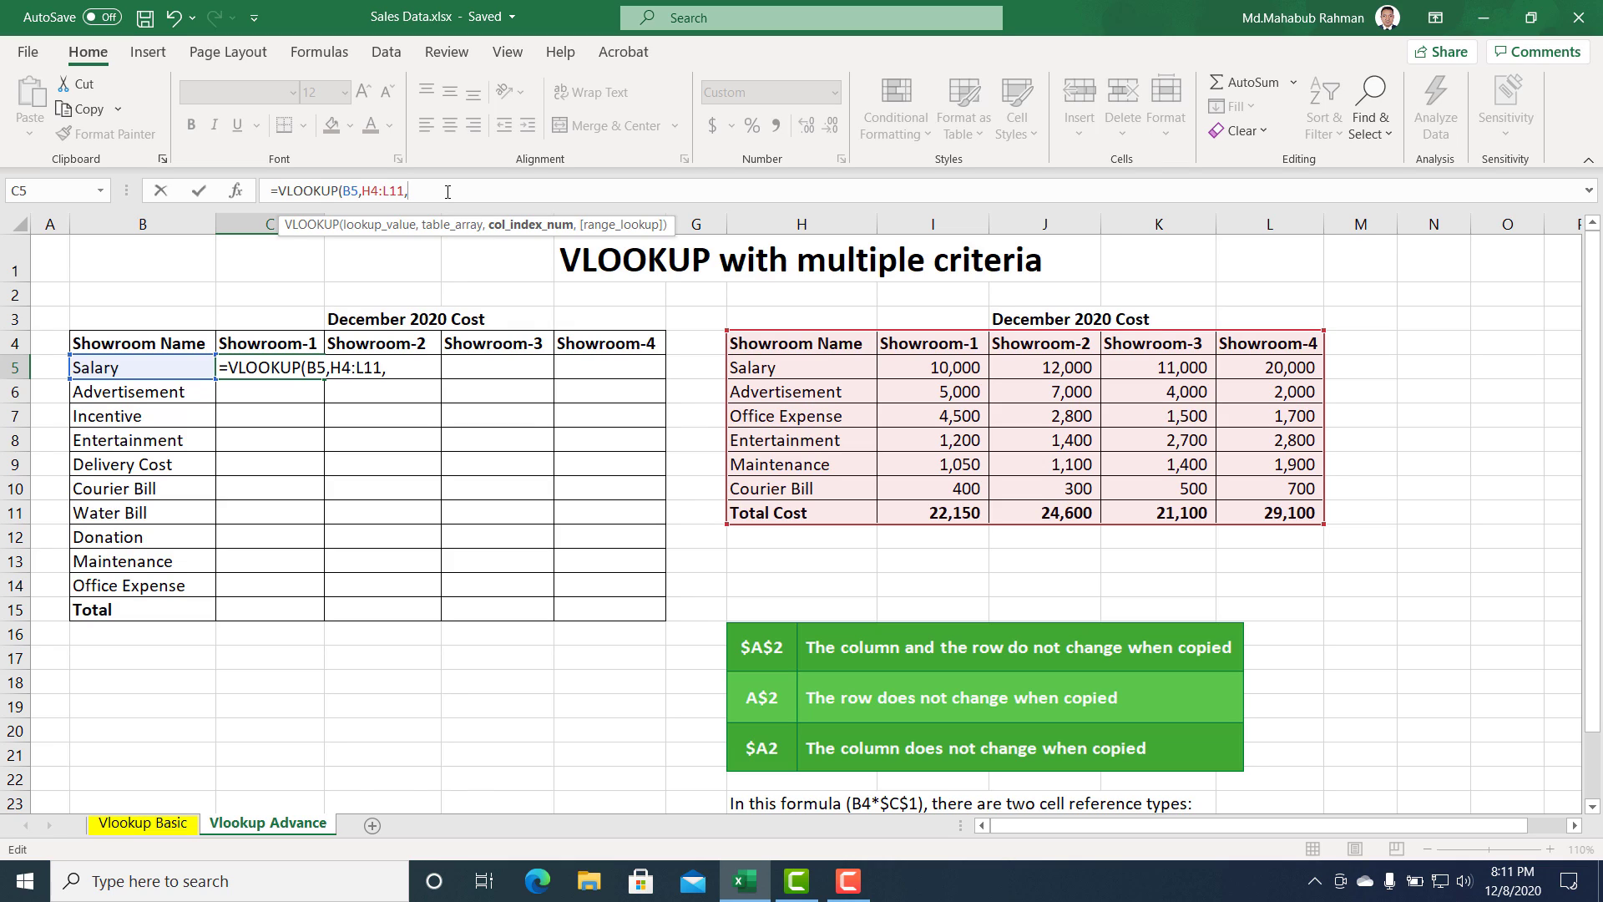
type("mat")
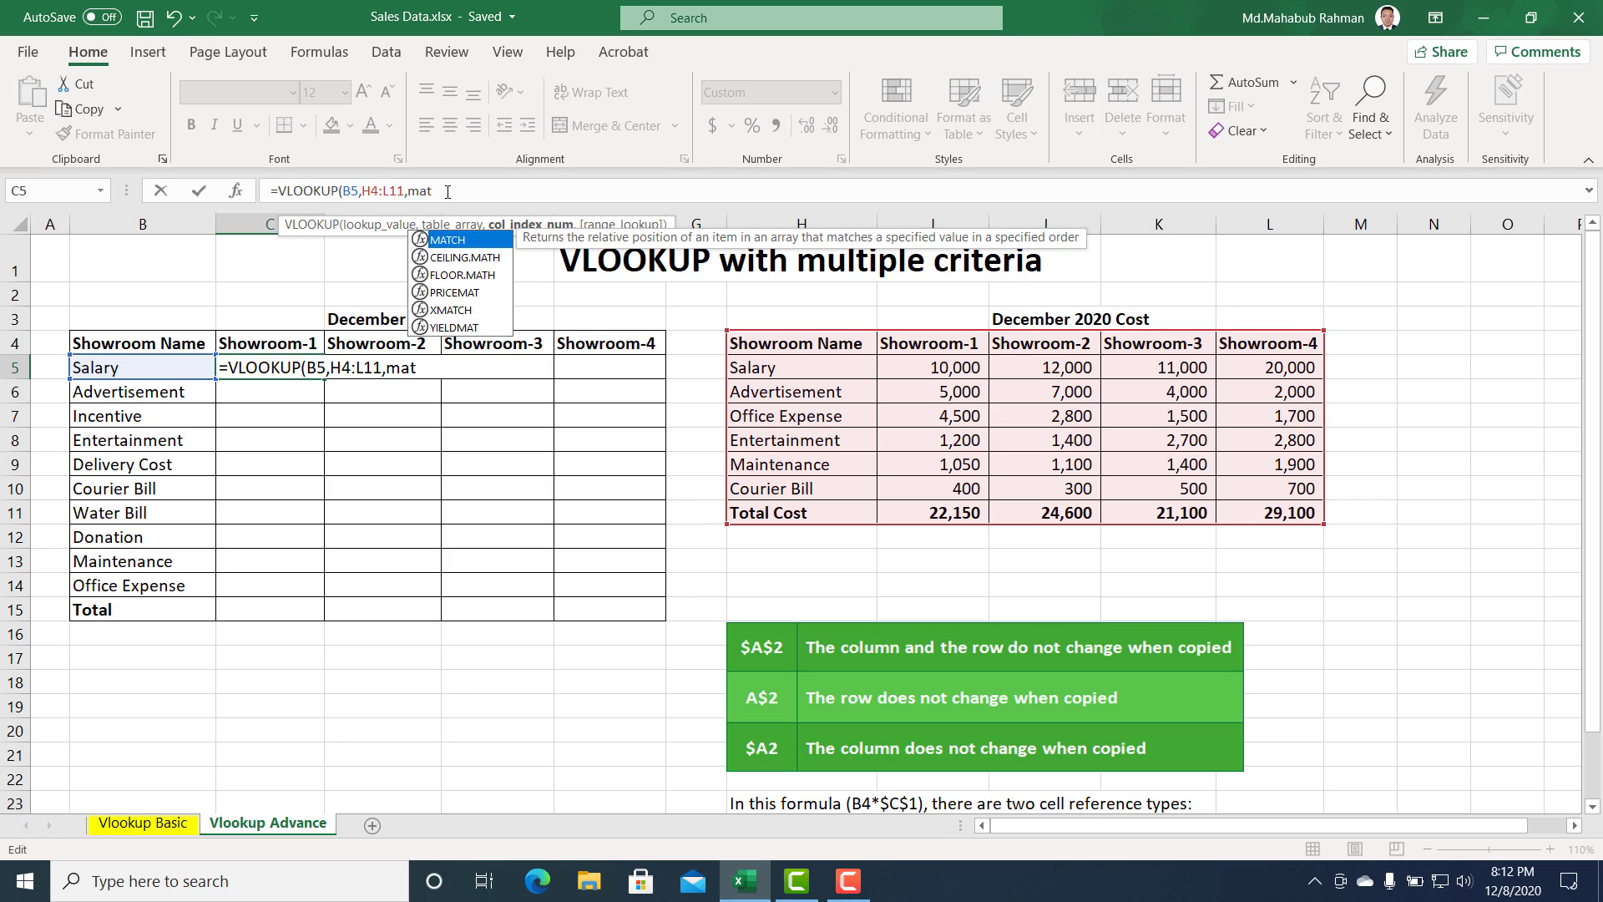
key("Tab")
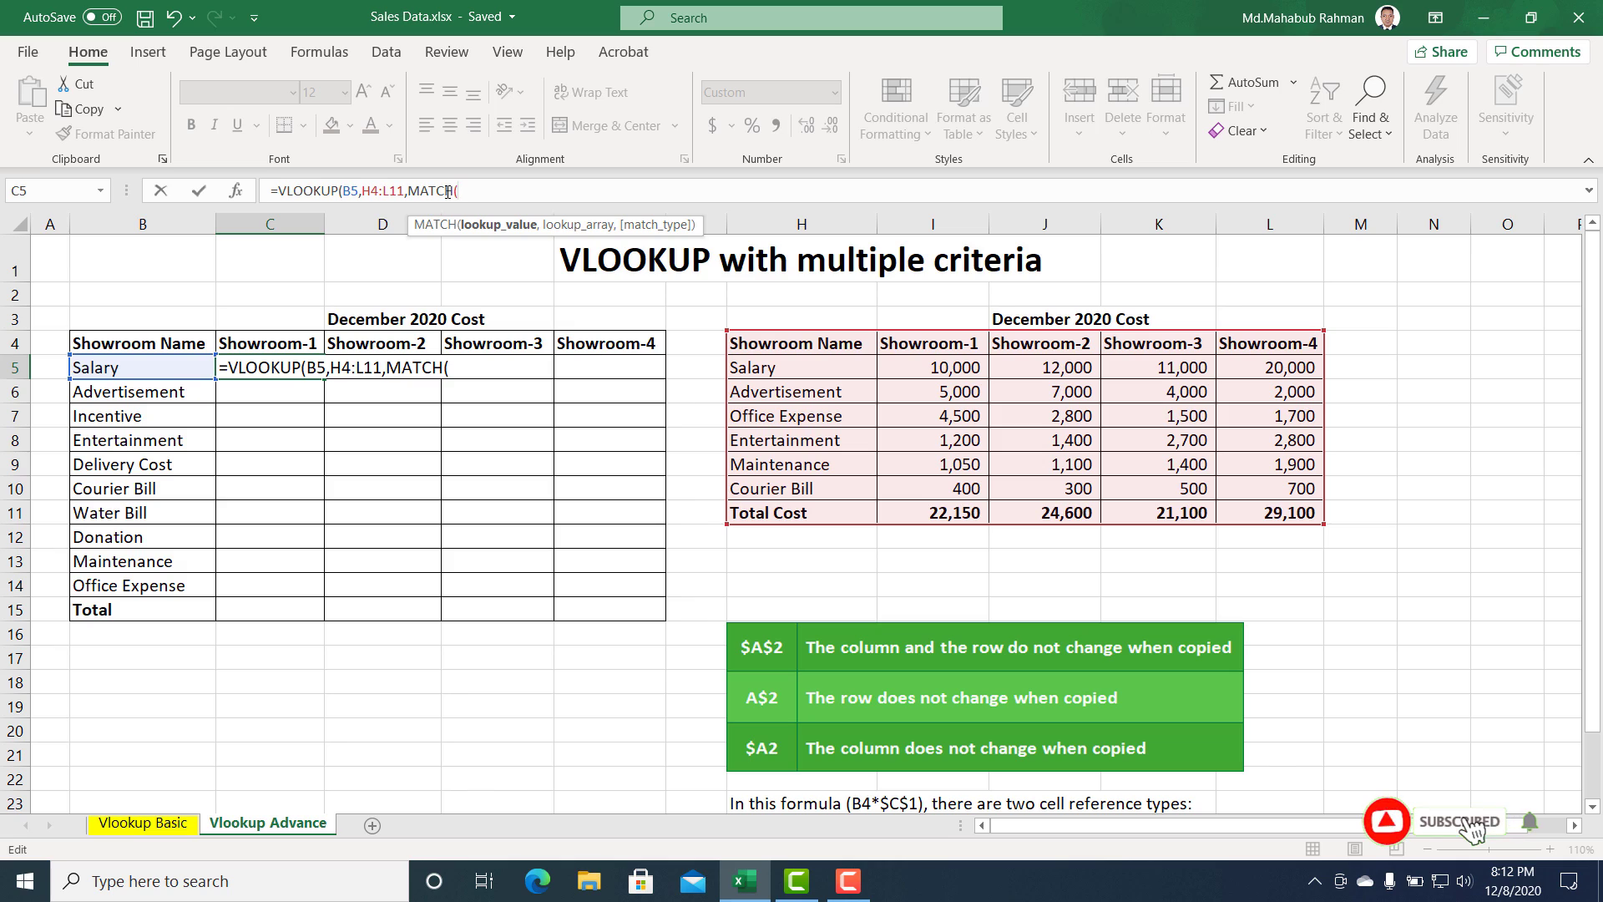
left_click(269, 343)
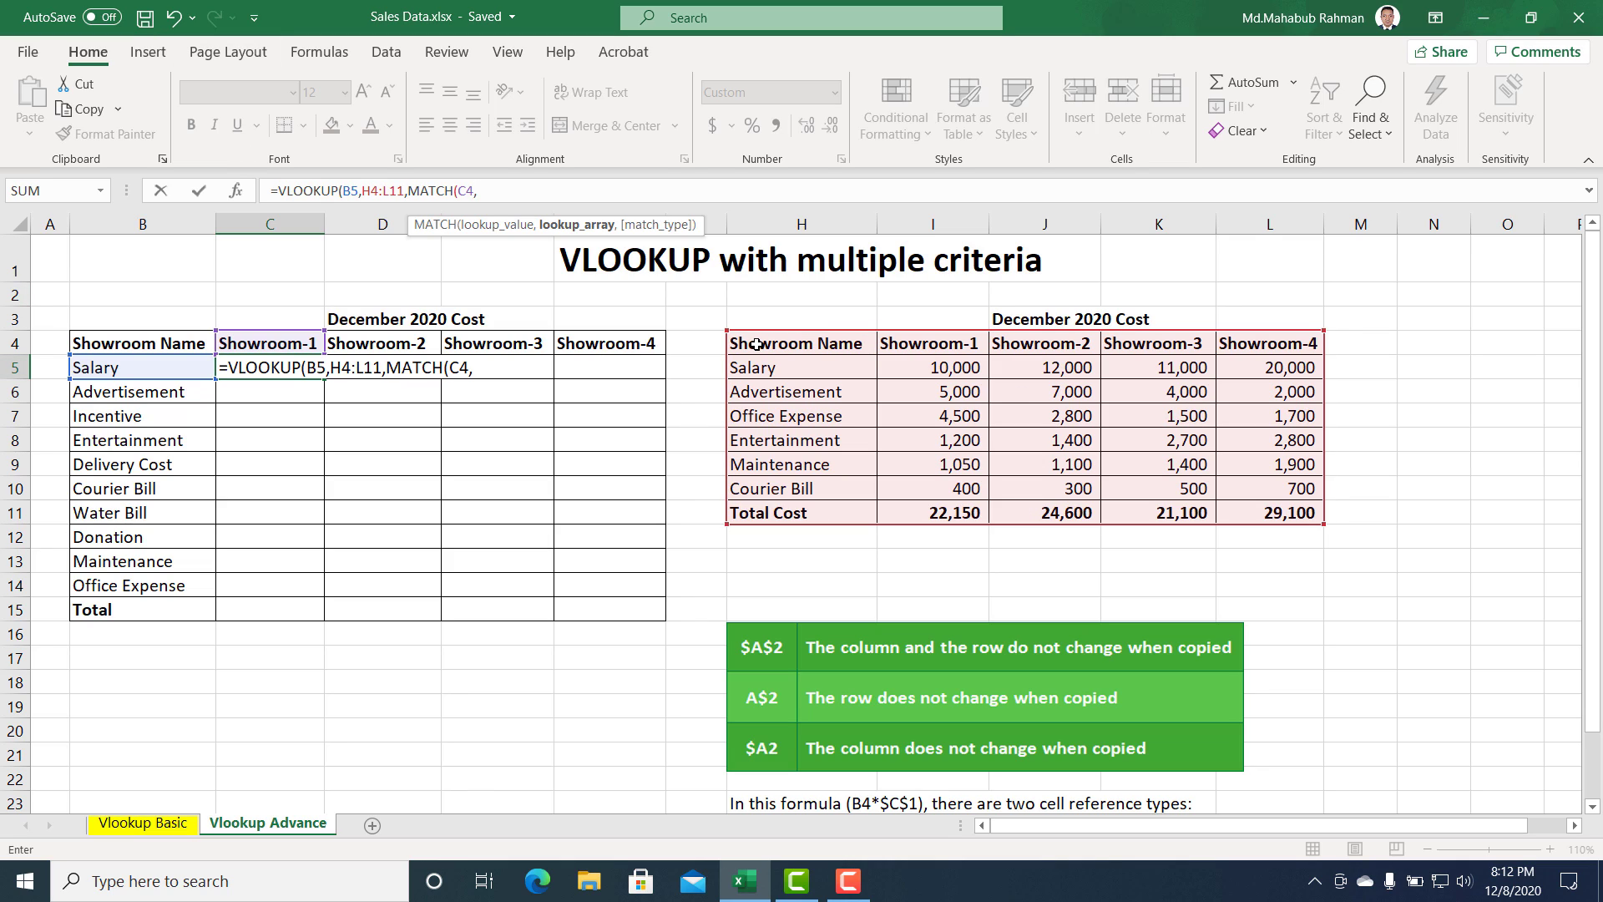
left_click_drag(756, 345, 1245, 347)
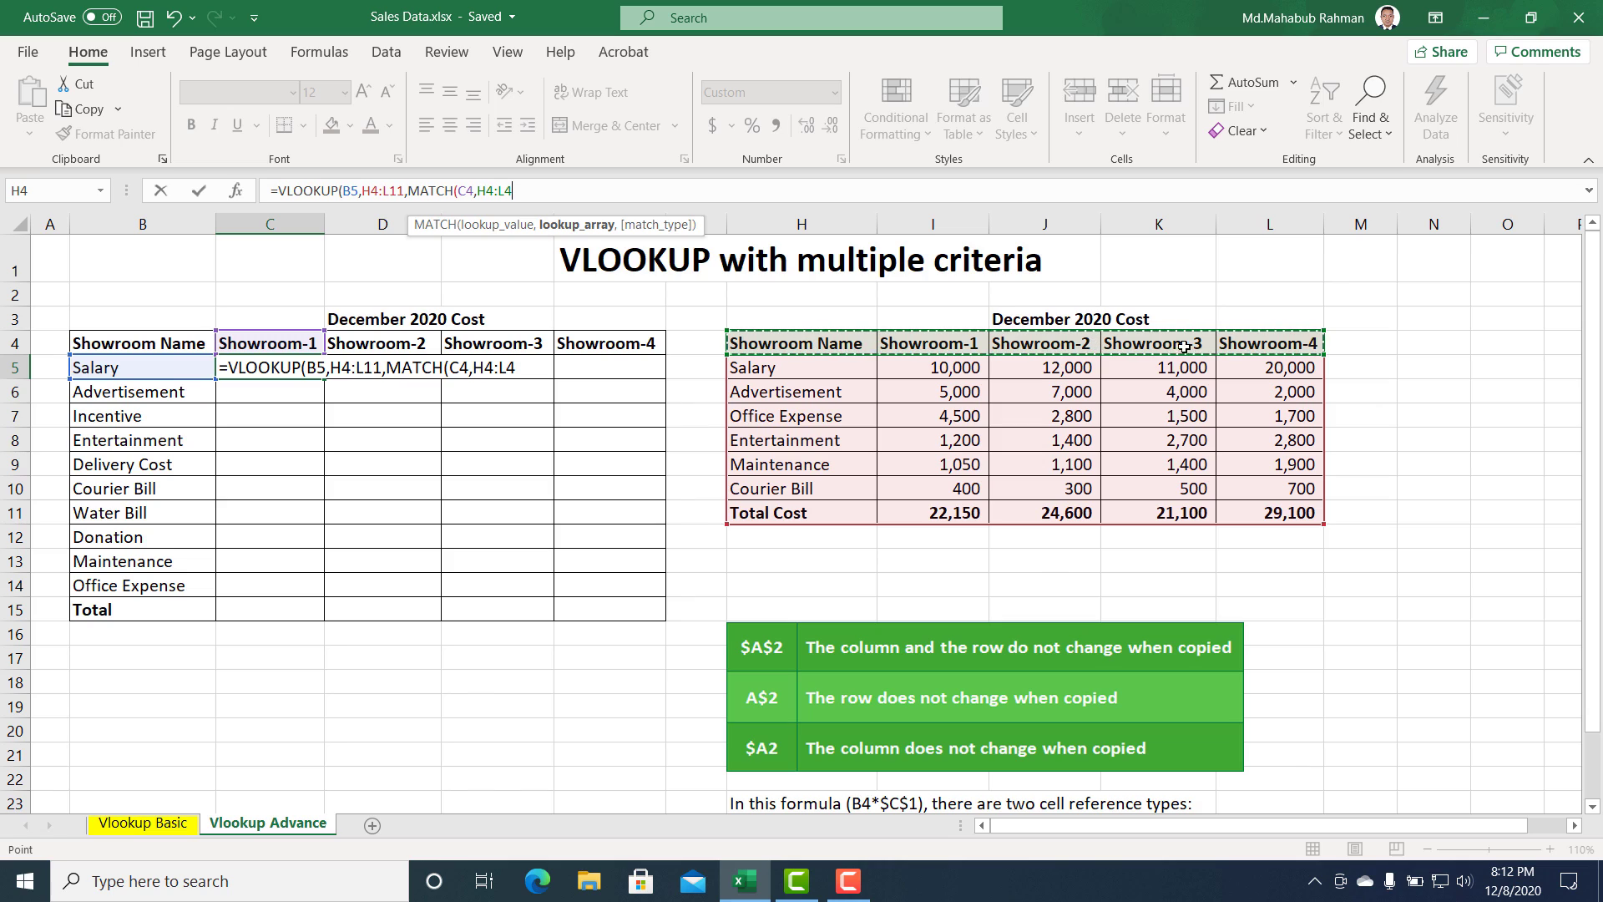
type(",")
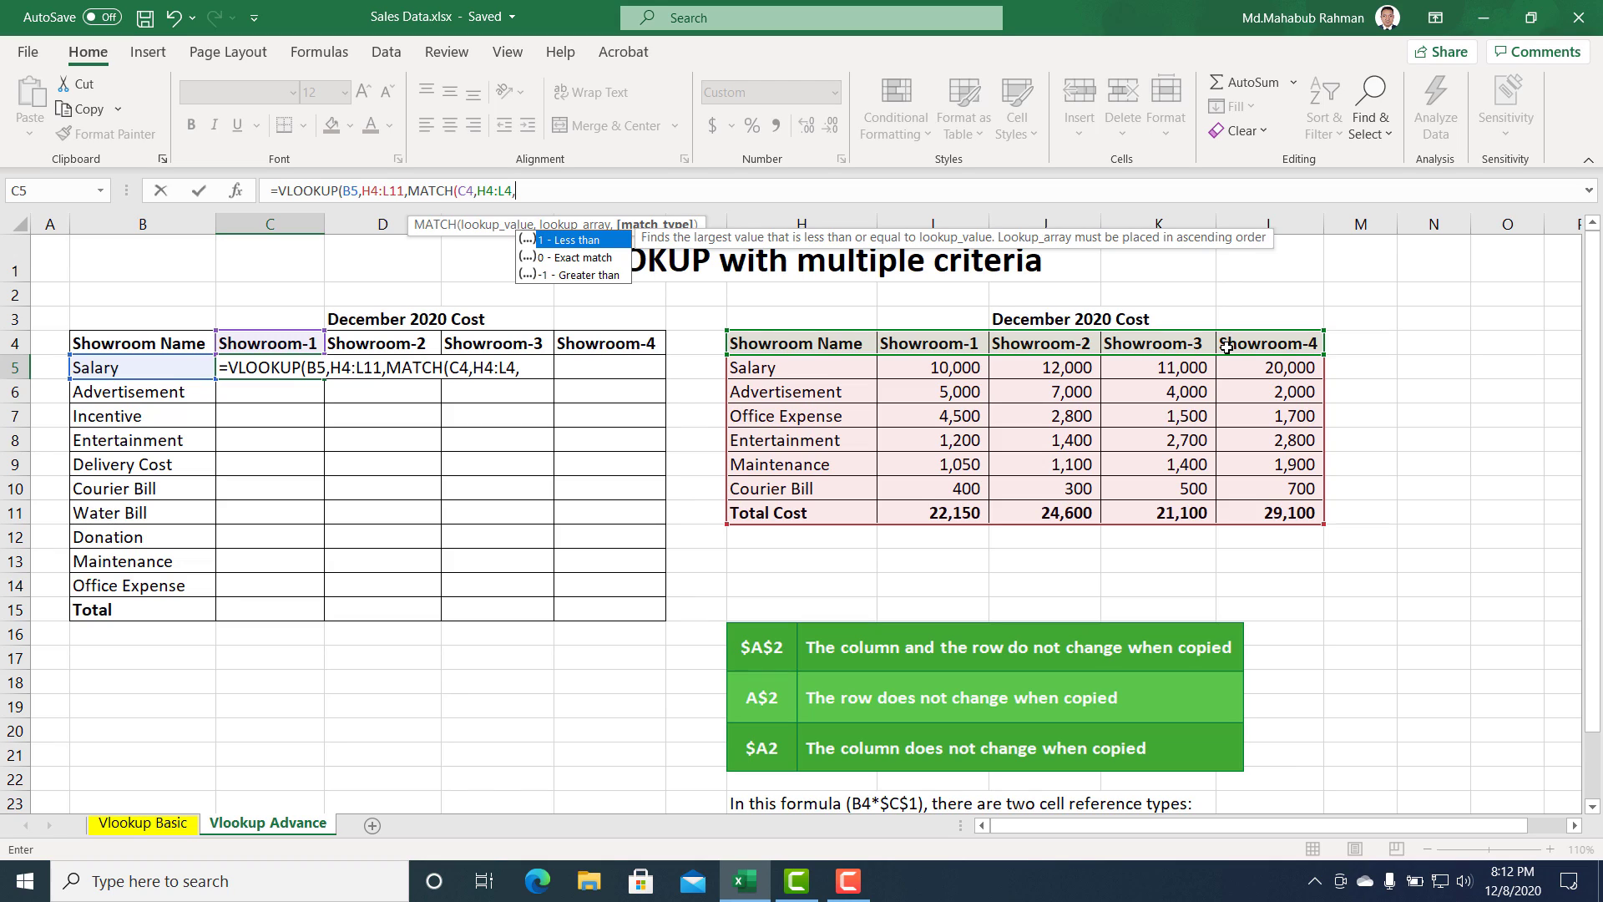
key("Down")
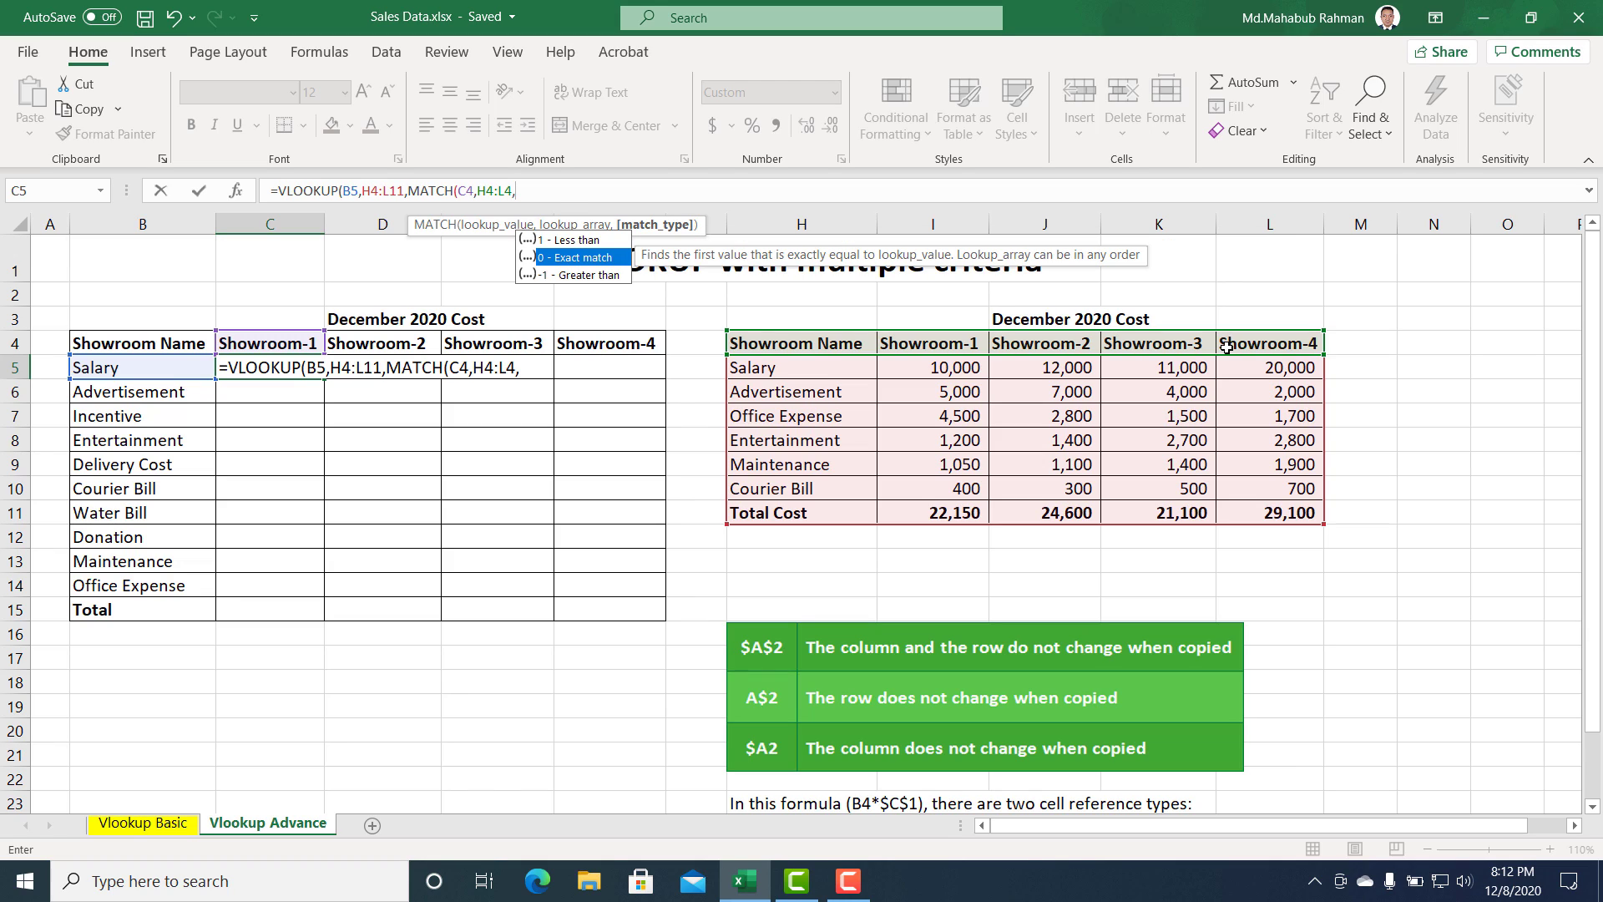
key("Tab")
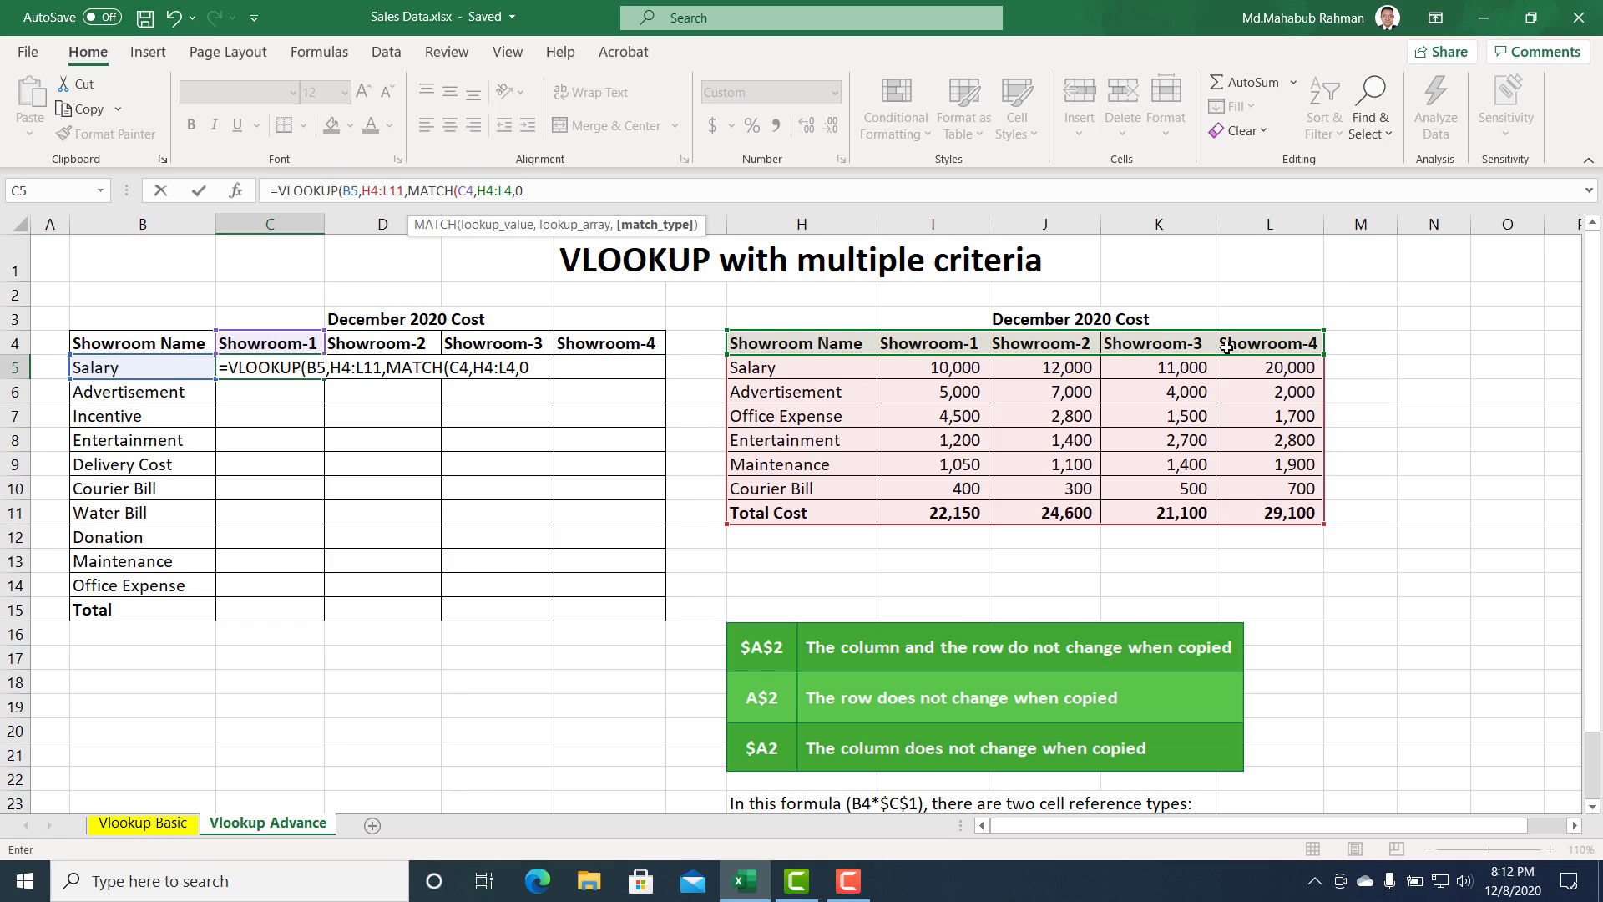
type(")")
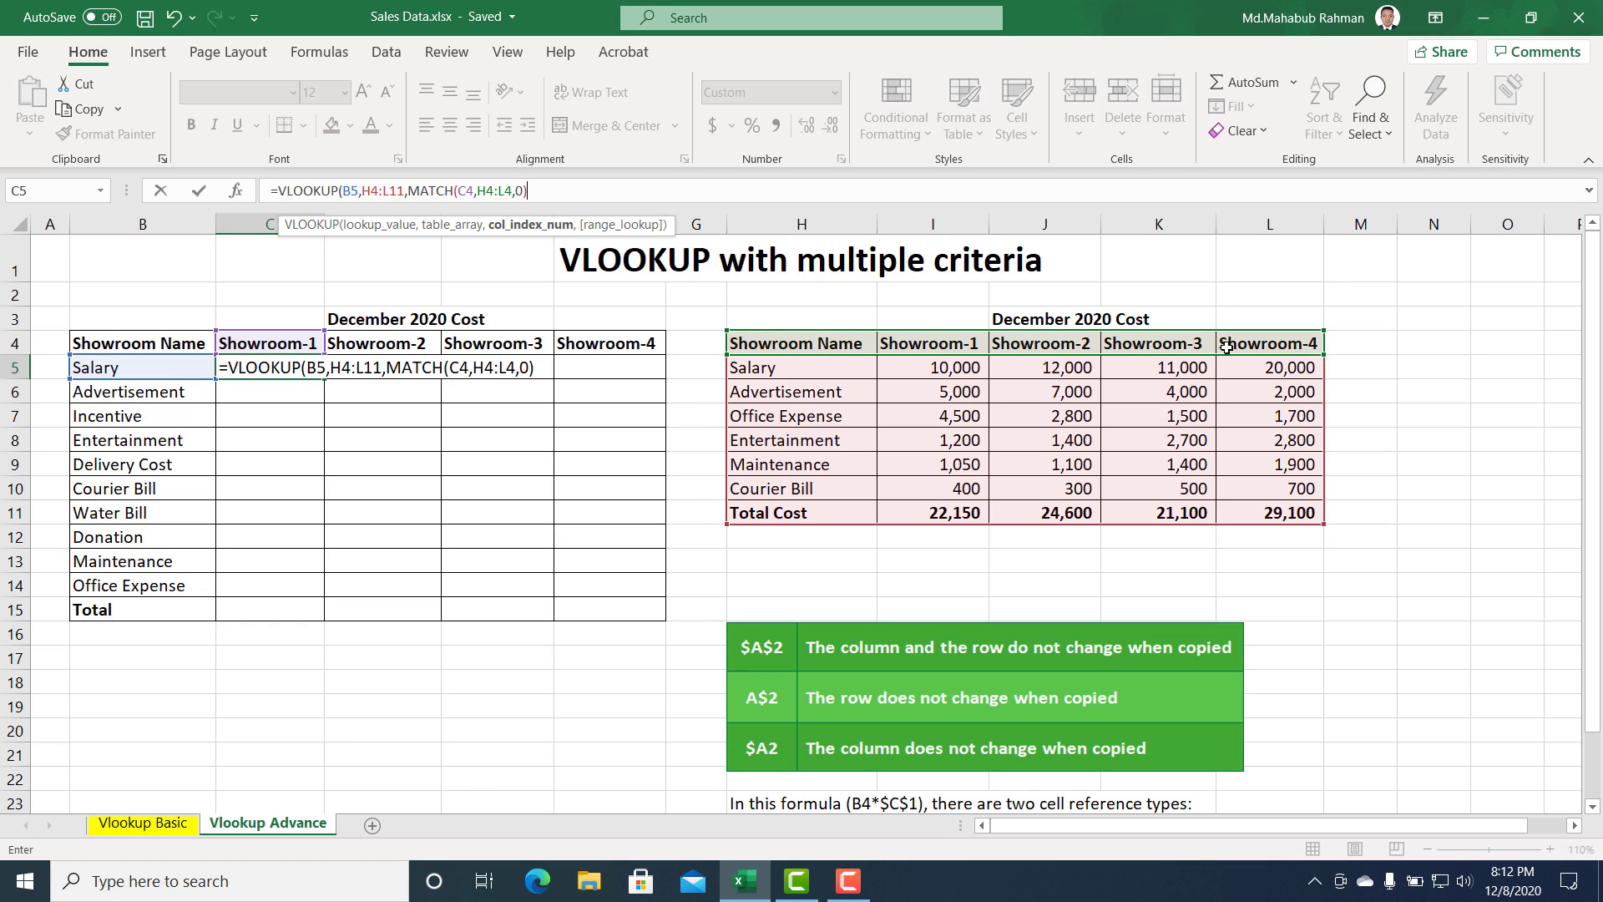
Complete the VLOOKUP formula in C5 with FALSE for an exact match and enter it.
type(",")
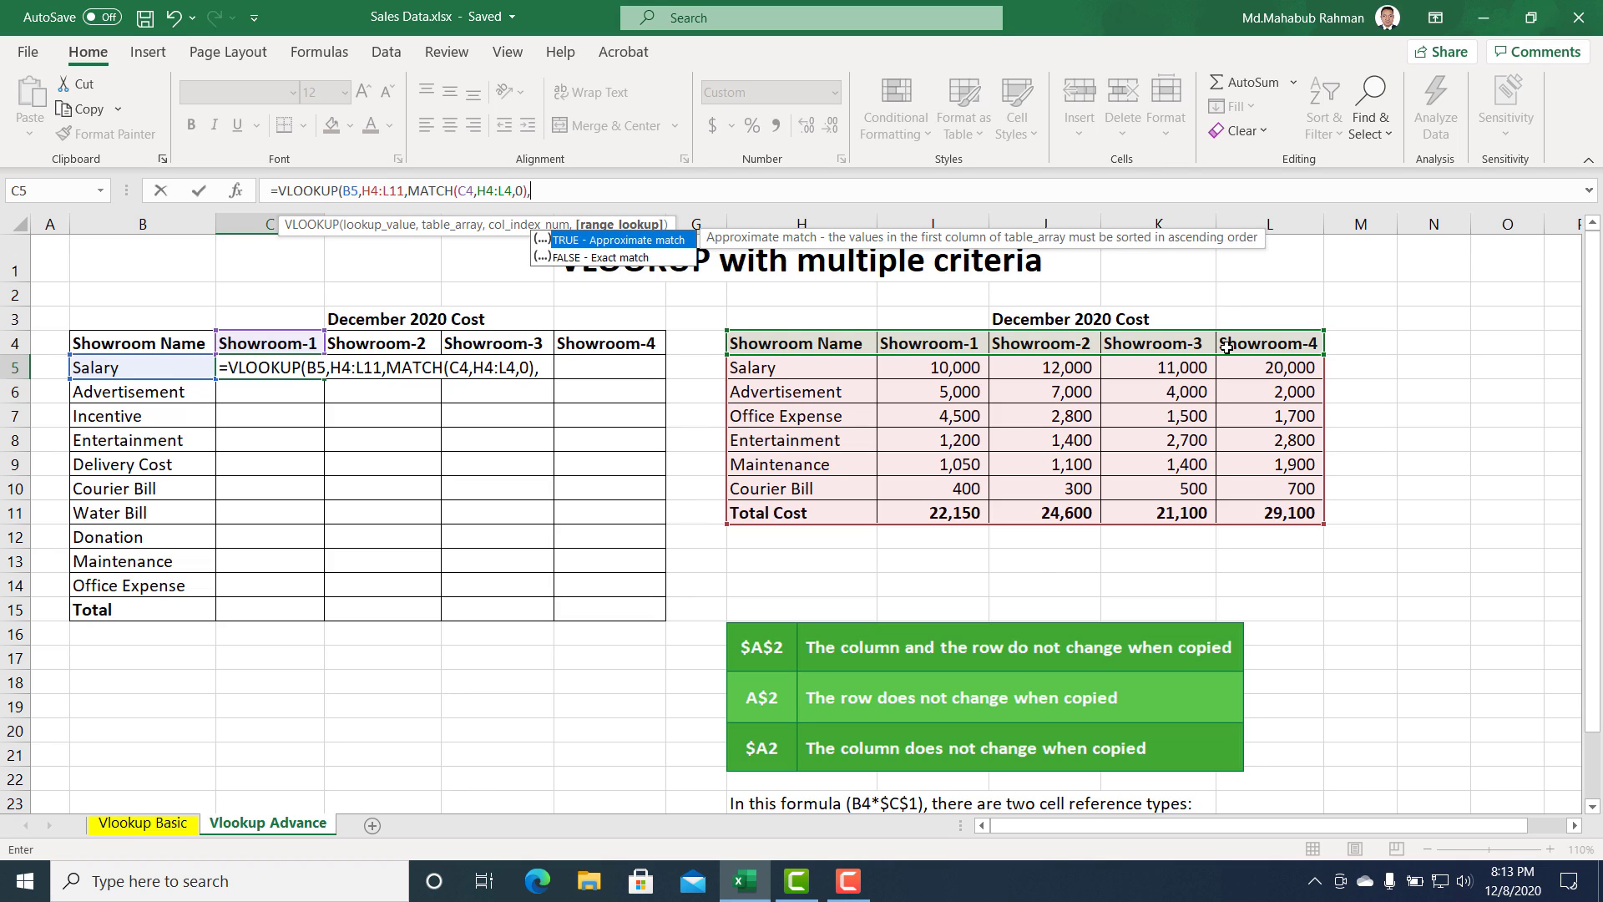
key("Down")
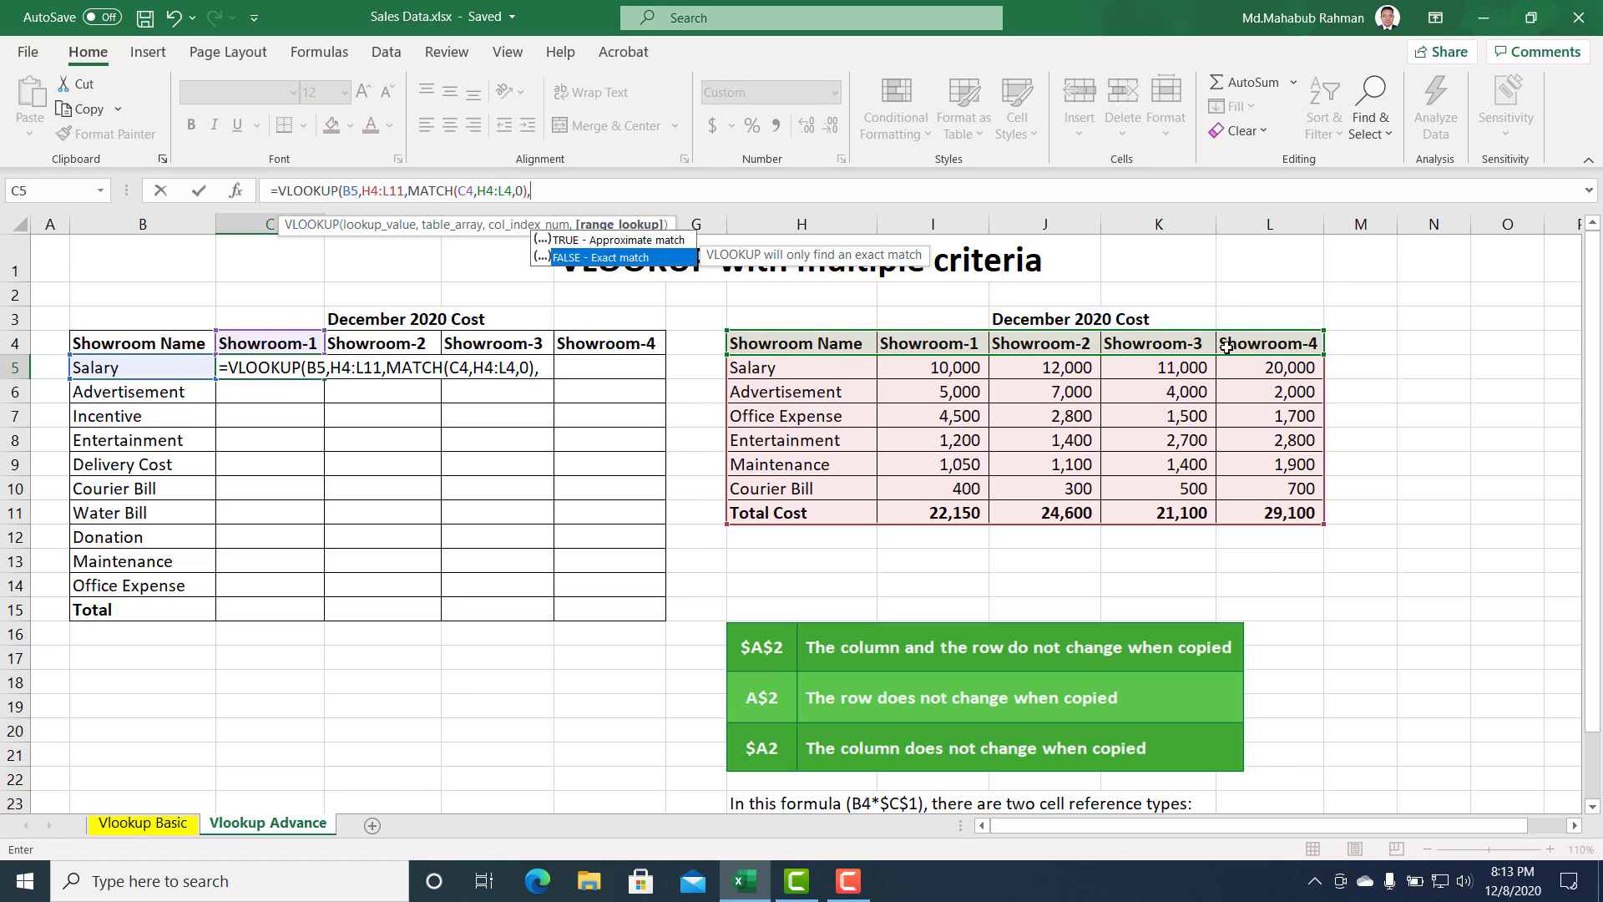
key("Tab")
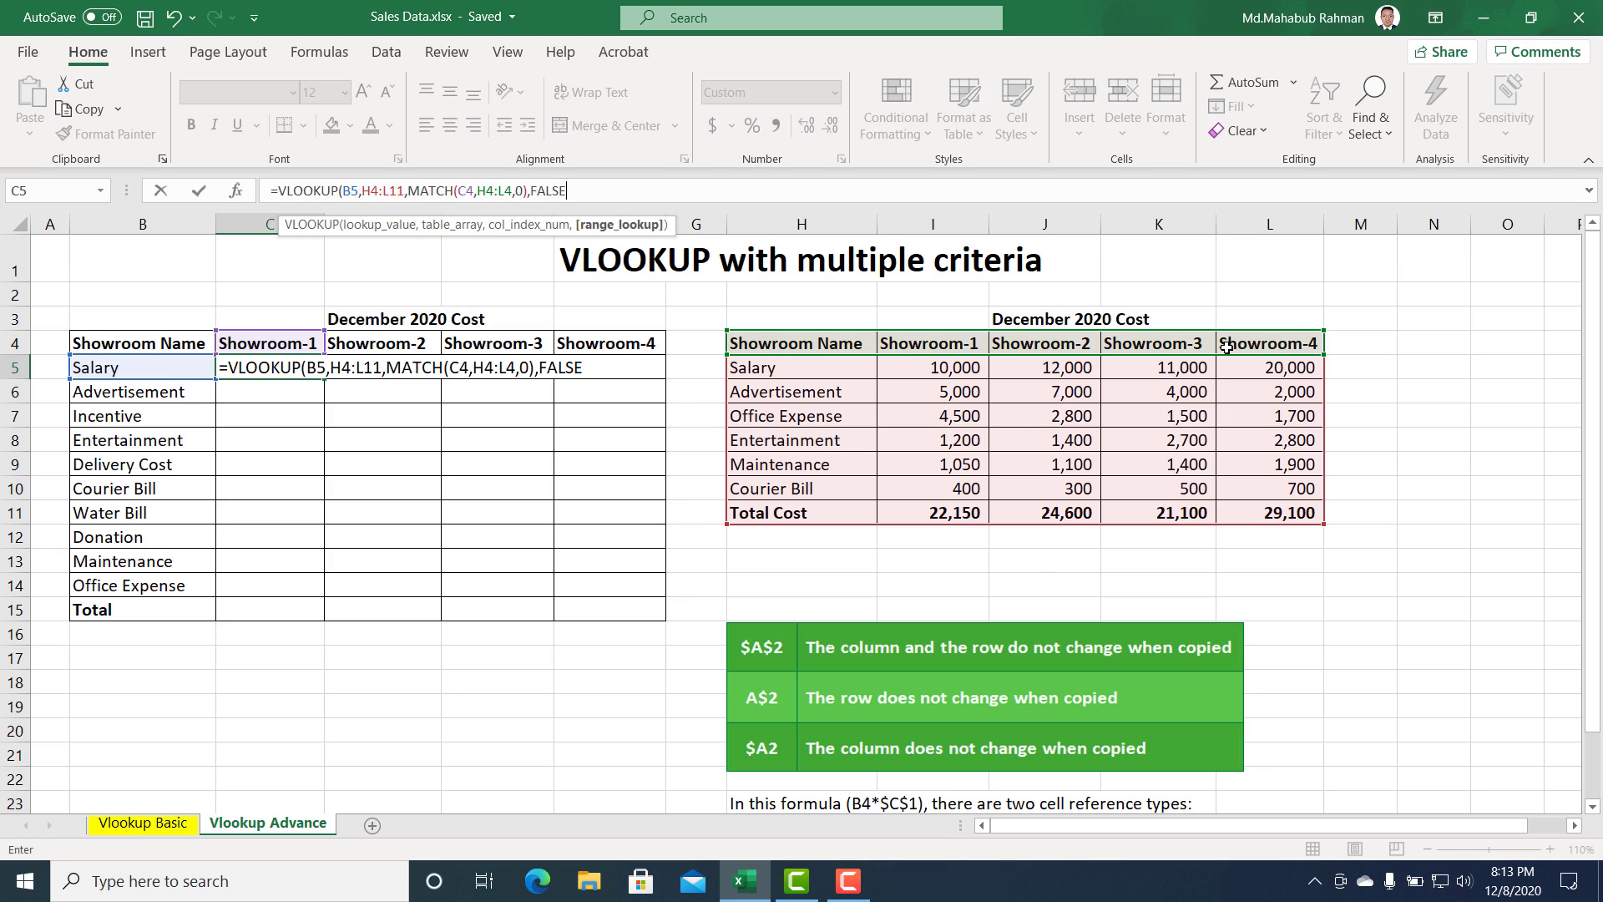
type(")")
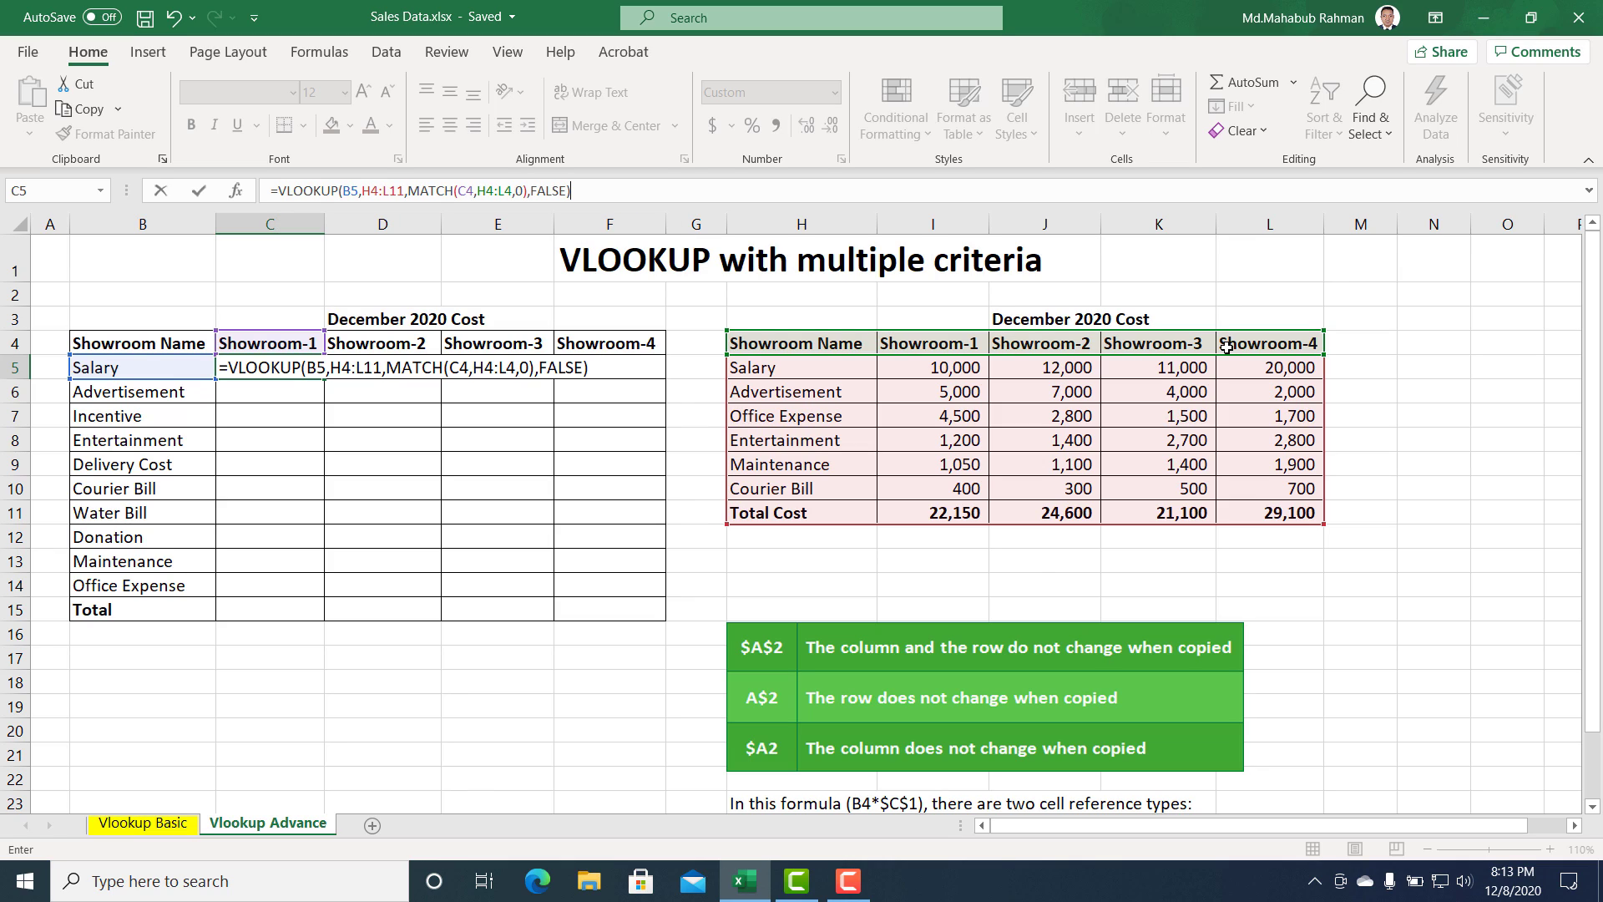
key("Return")
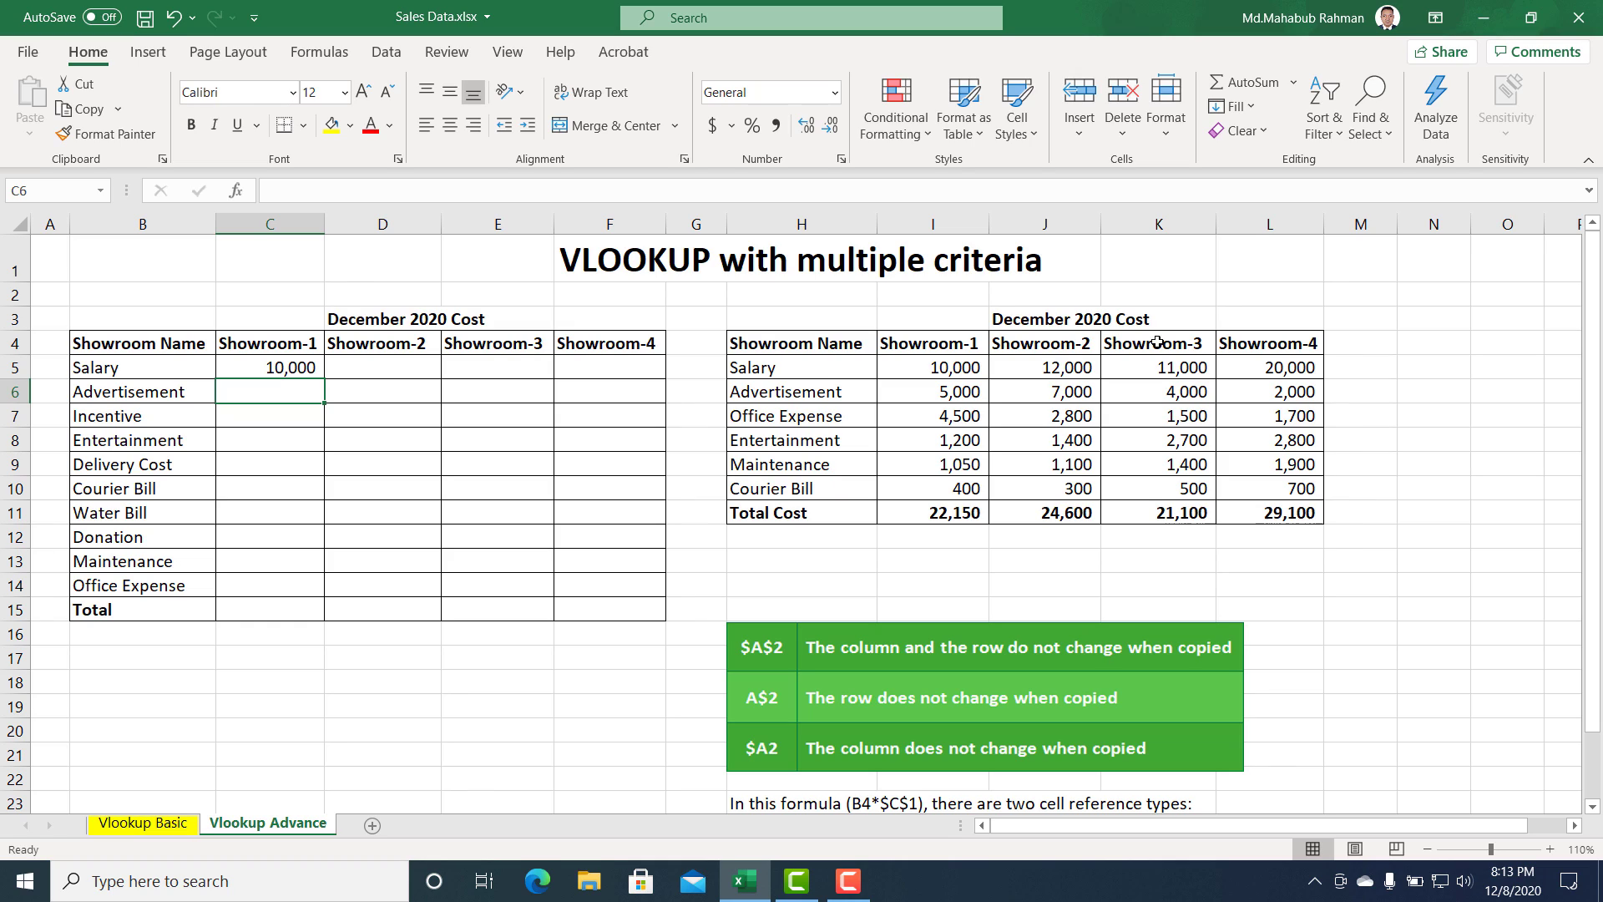
Copy the C5 formula across the Salary row to D5:F5 and check the arguments of the C5 formula.
left_click(298, 372)
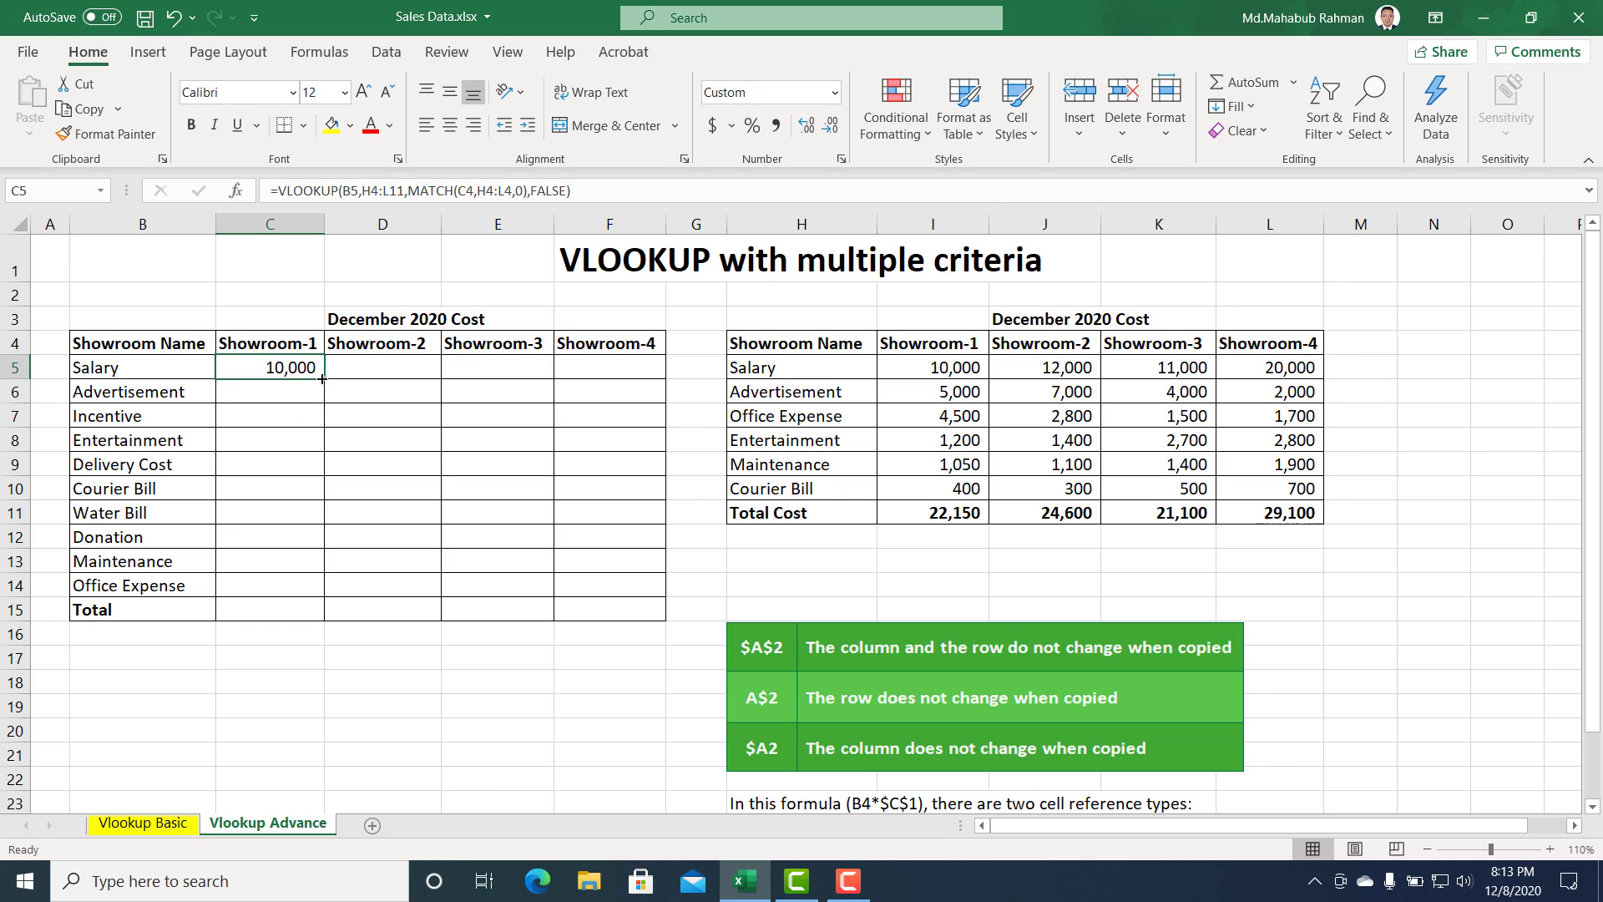
left_click_drag(324, 380, 634, 385)
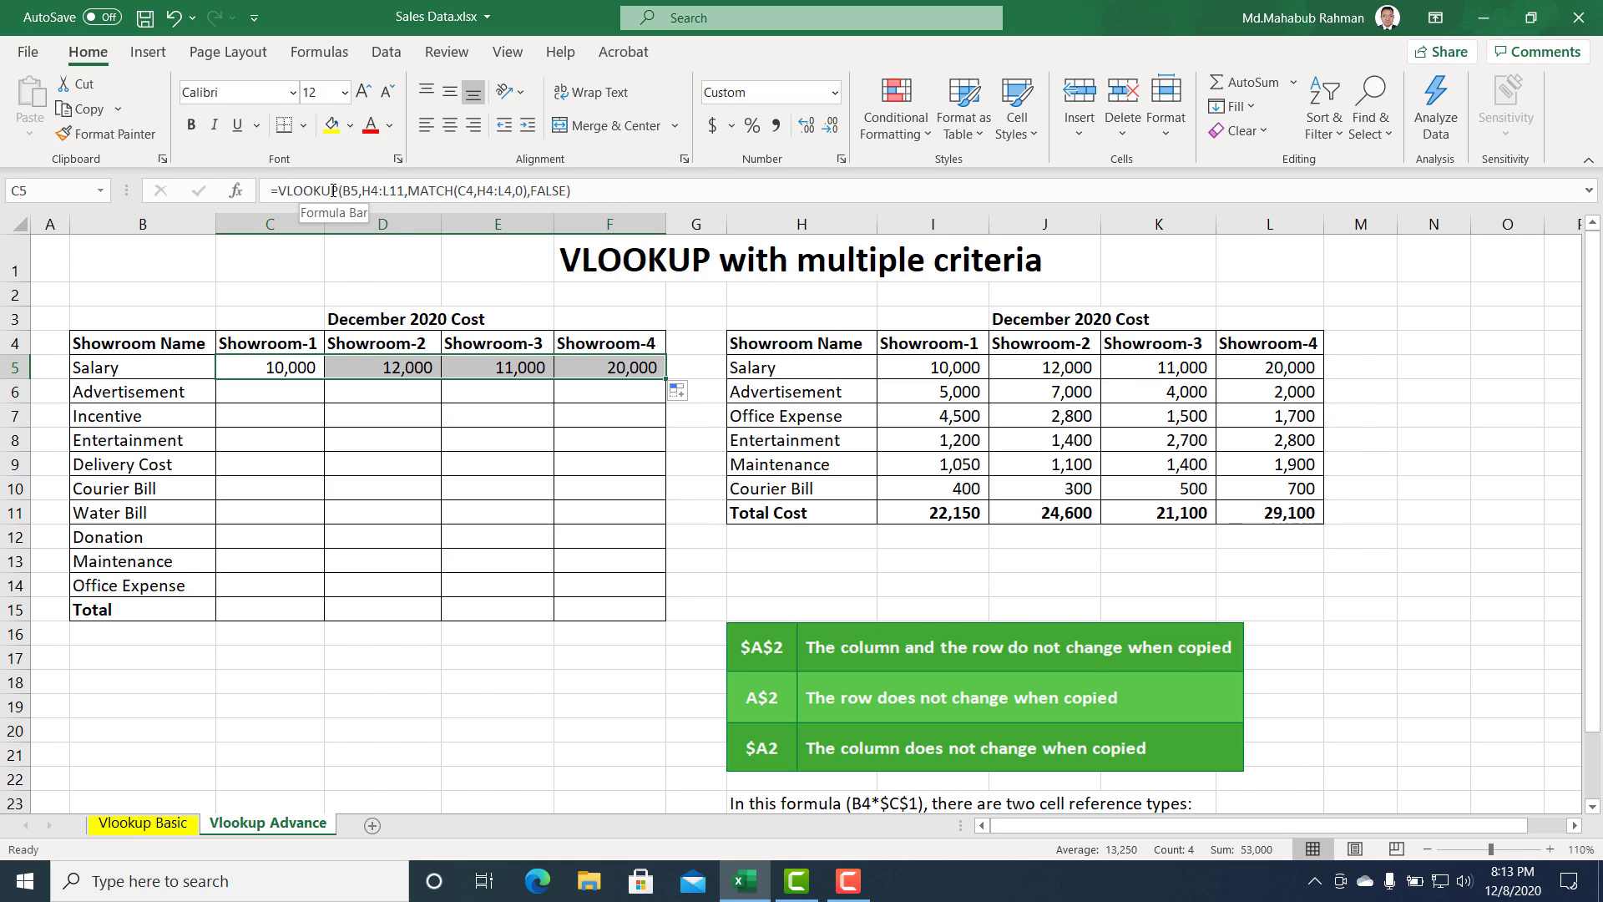
left_click(474, 190)
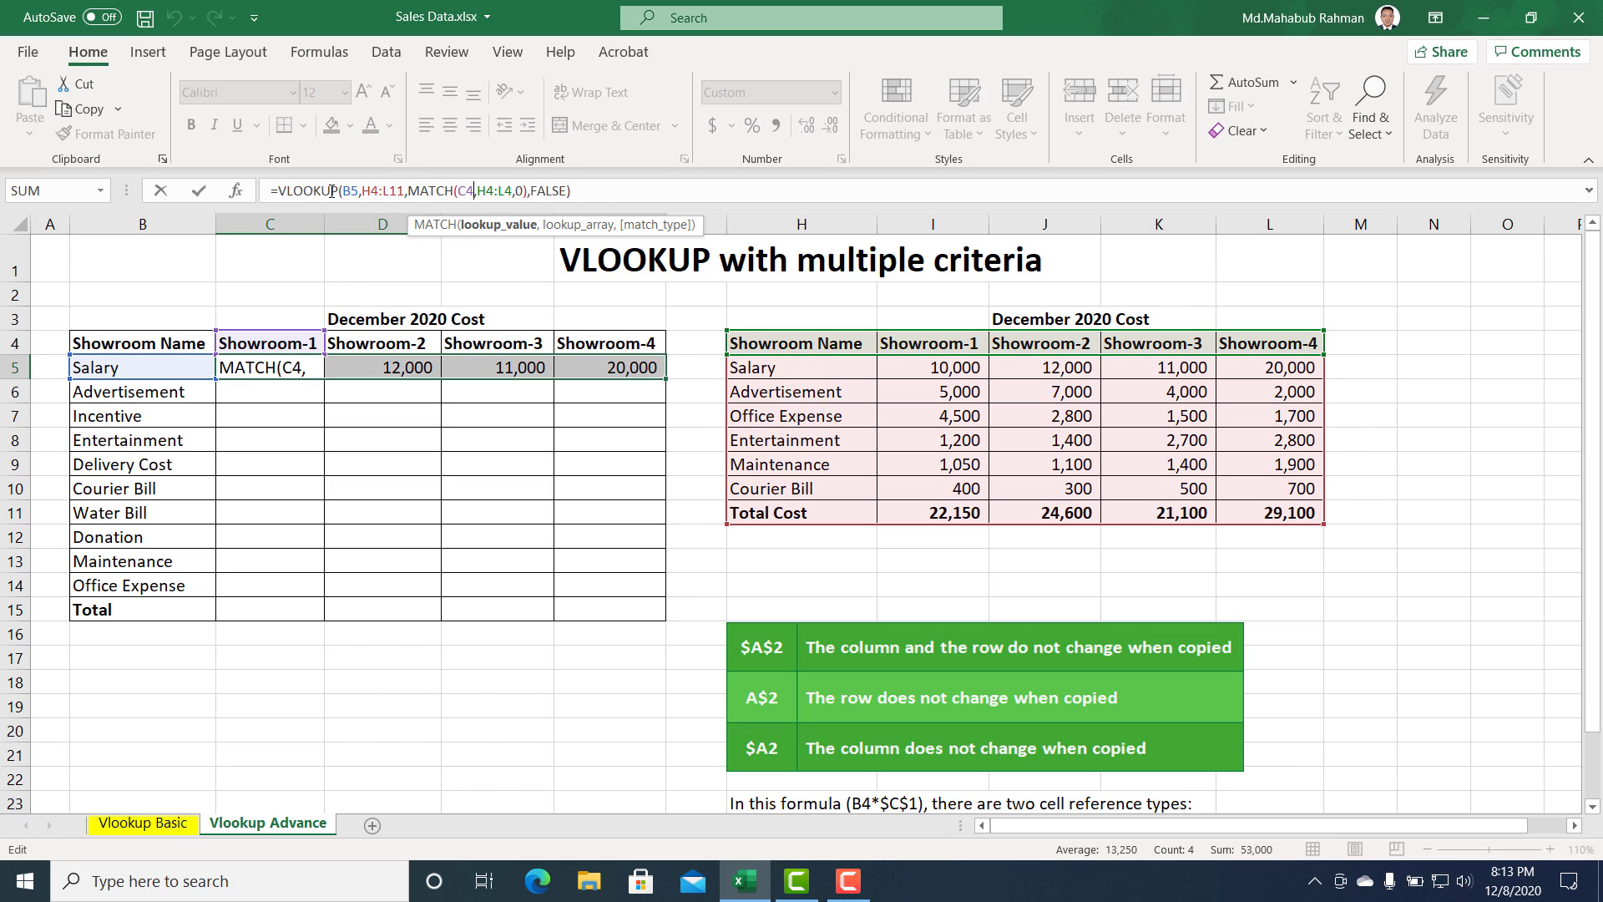
key("Return")
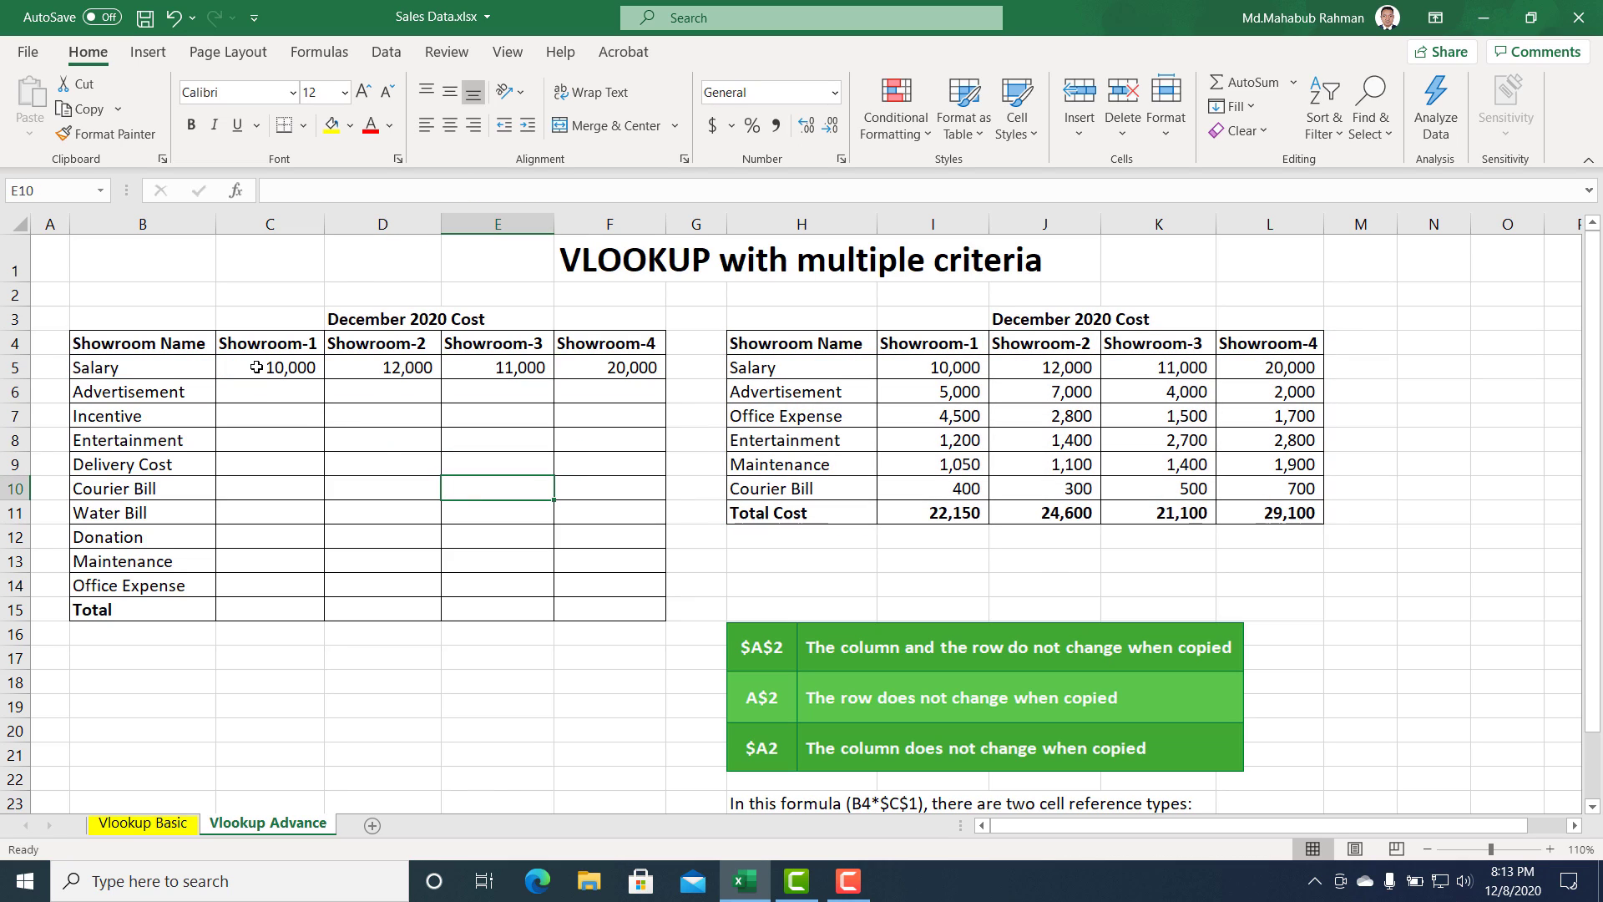
Copy the C5 formula down the Showroom-1 column to C14.
left_click(254, 366)
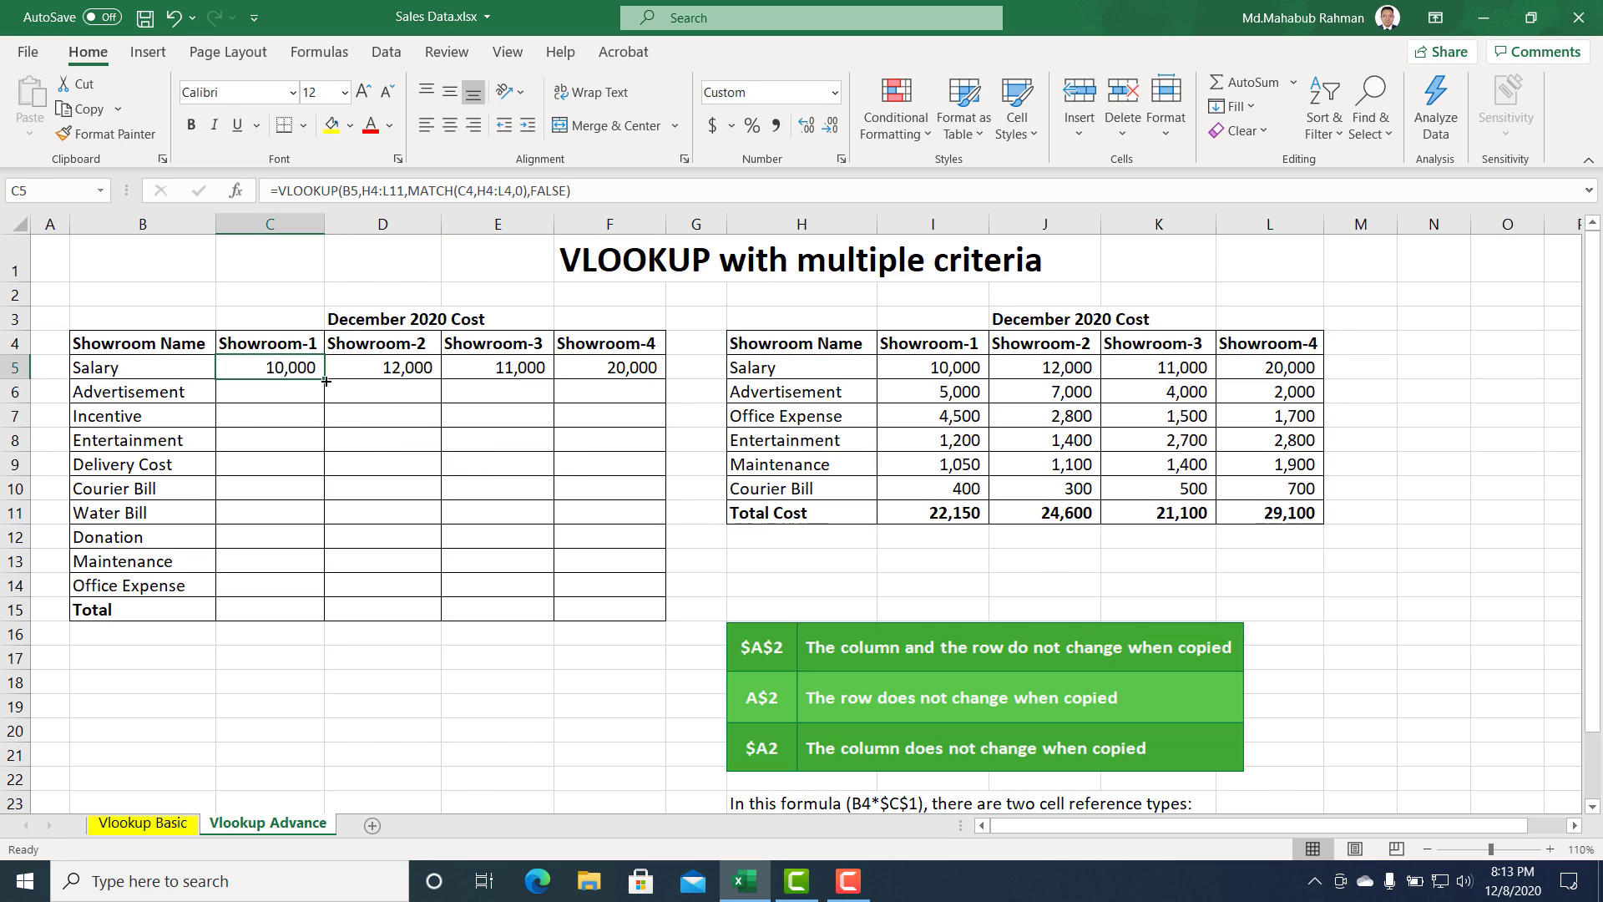
left_click_drag(323, 380, 320, 458)
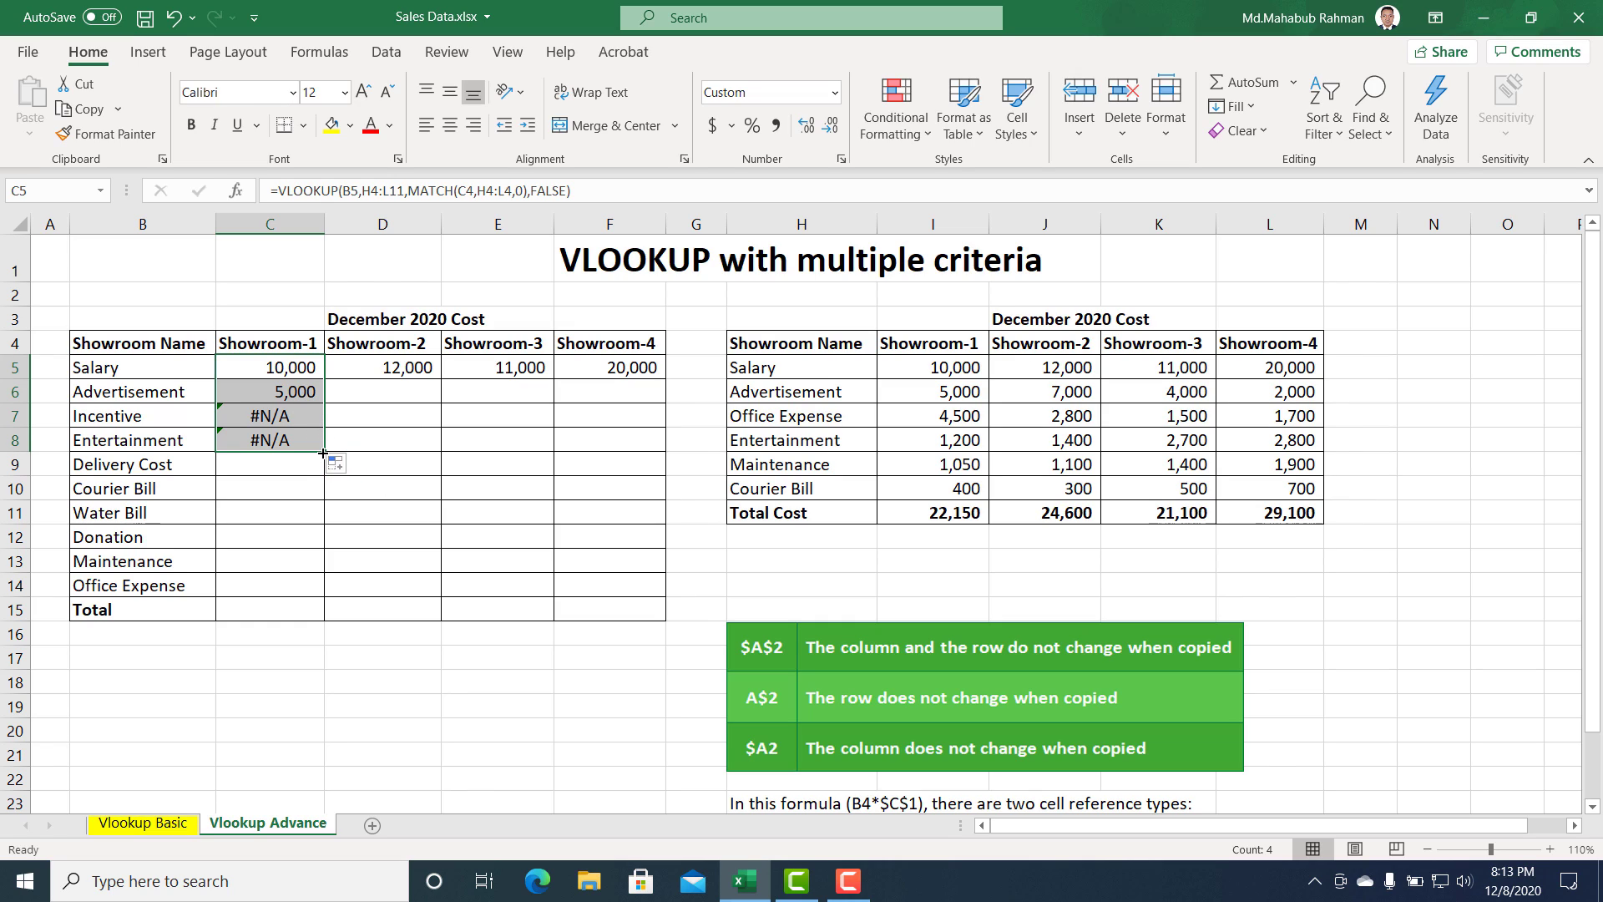
left_click_drag(326, 452, 324, 596)
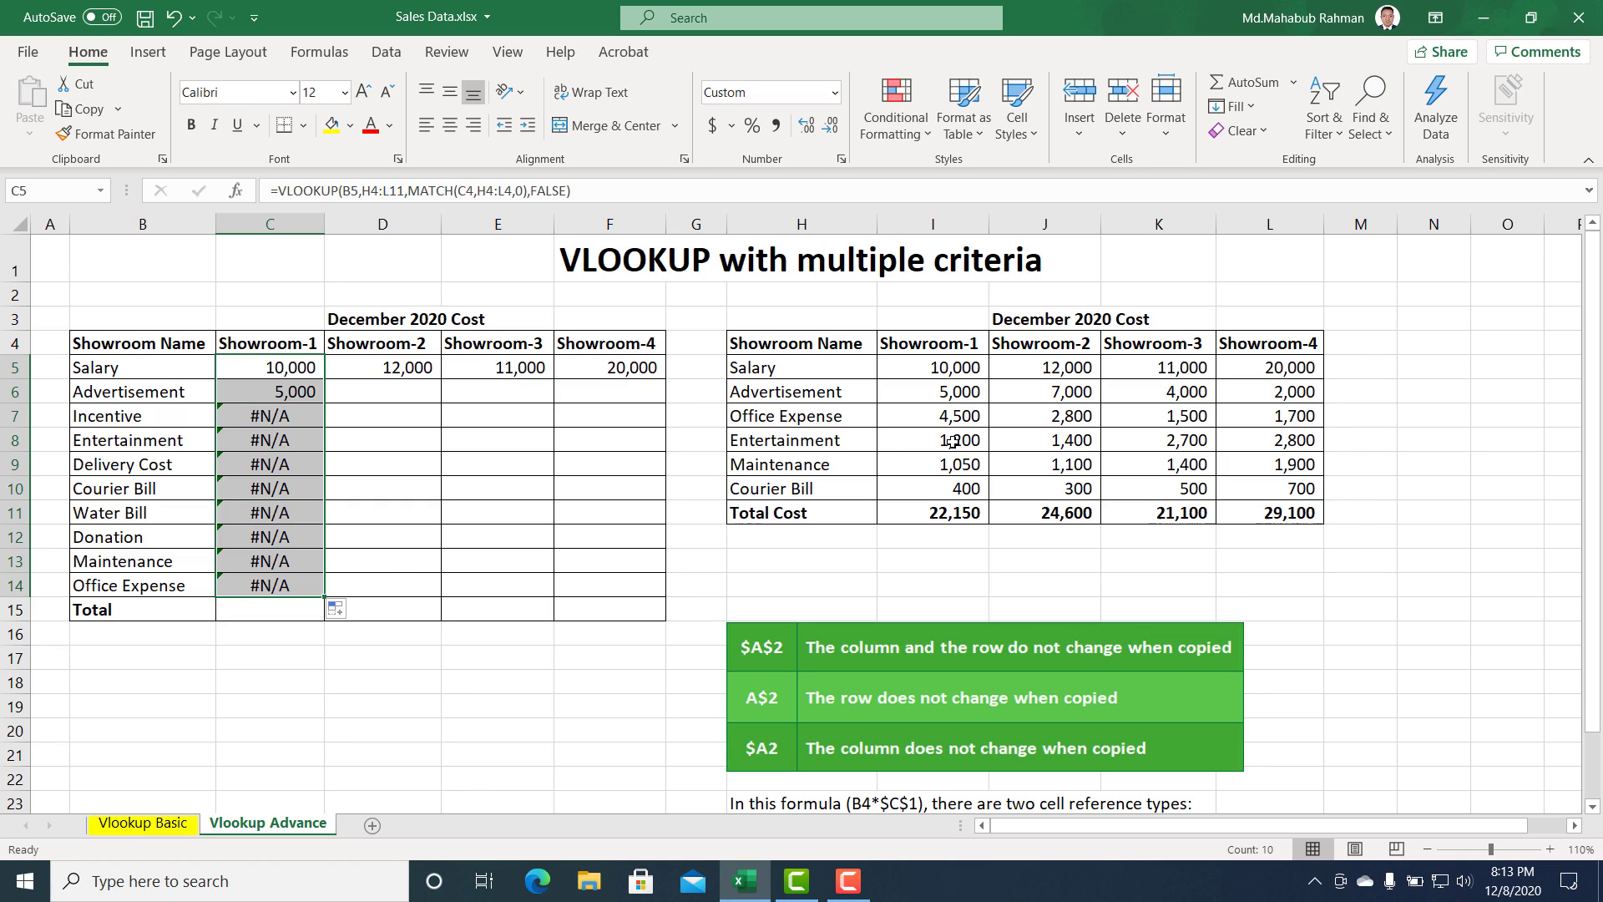
Compare the cell references of the formulas in C5, C6, C7 and D5 to see how they shift when copied.
double_click(305, 395)
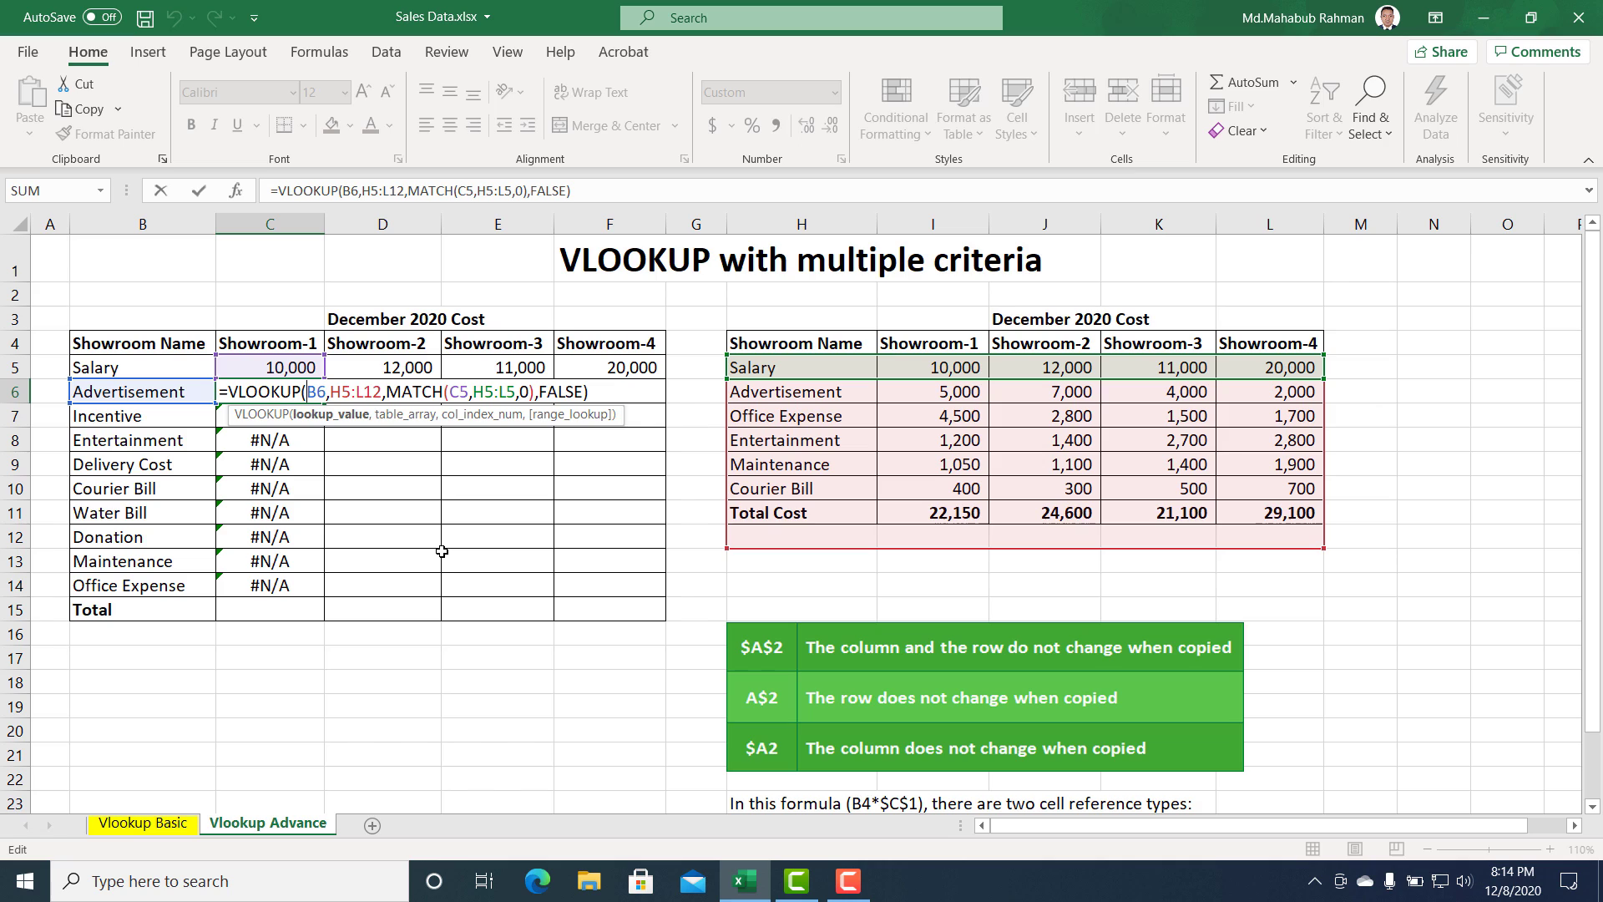
key("ctrl+Return")
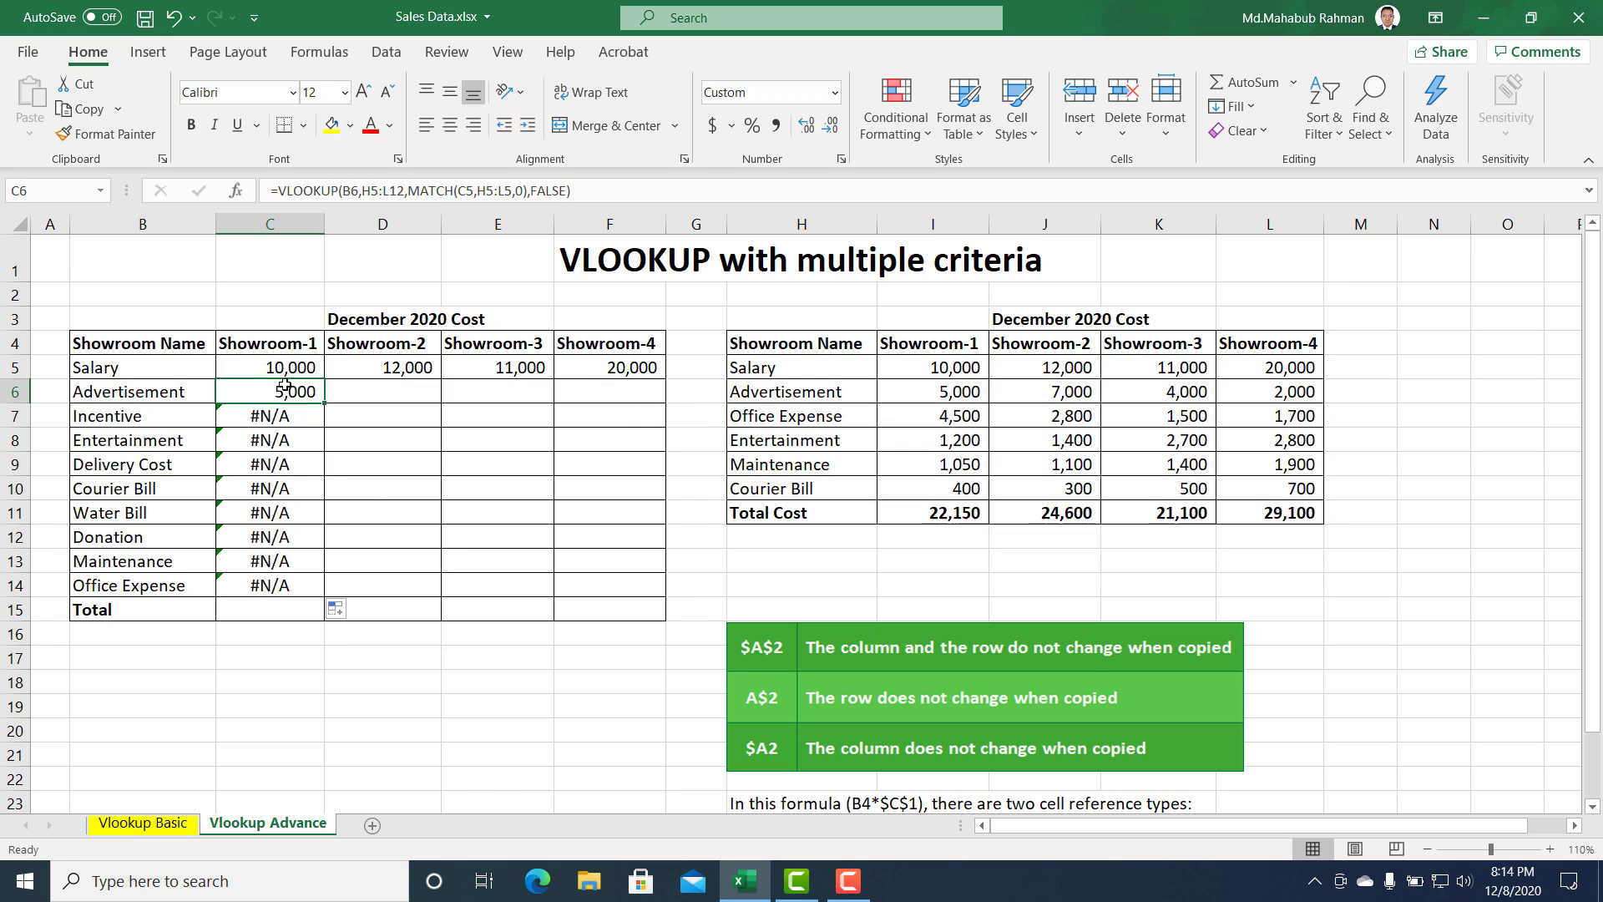
left_click(285, 368)
double_click(285, 368)
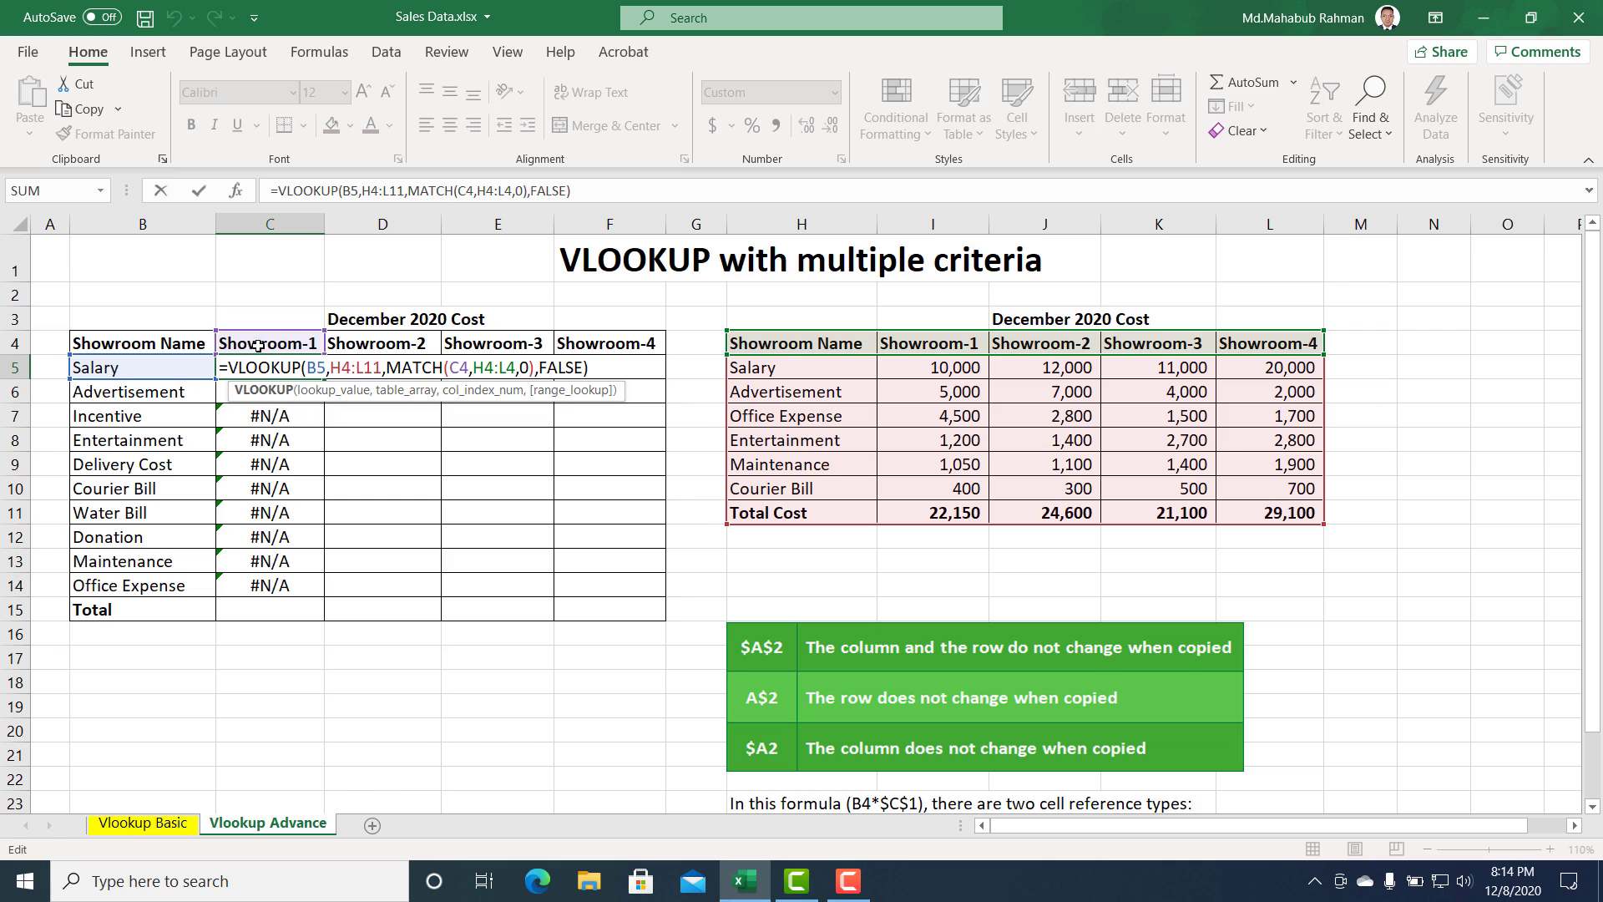
key("Return")
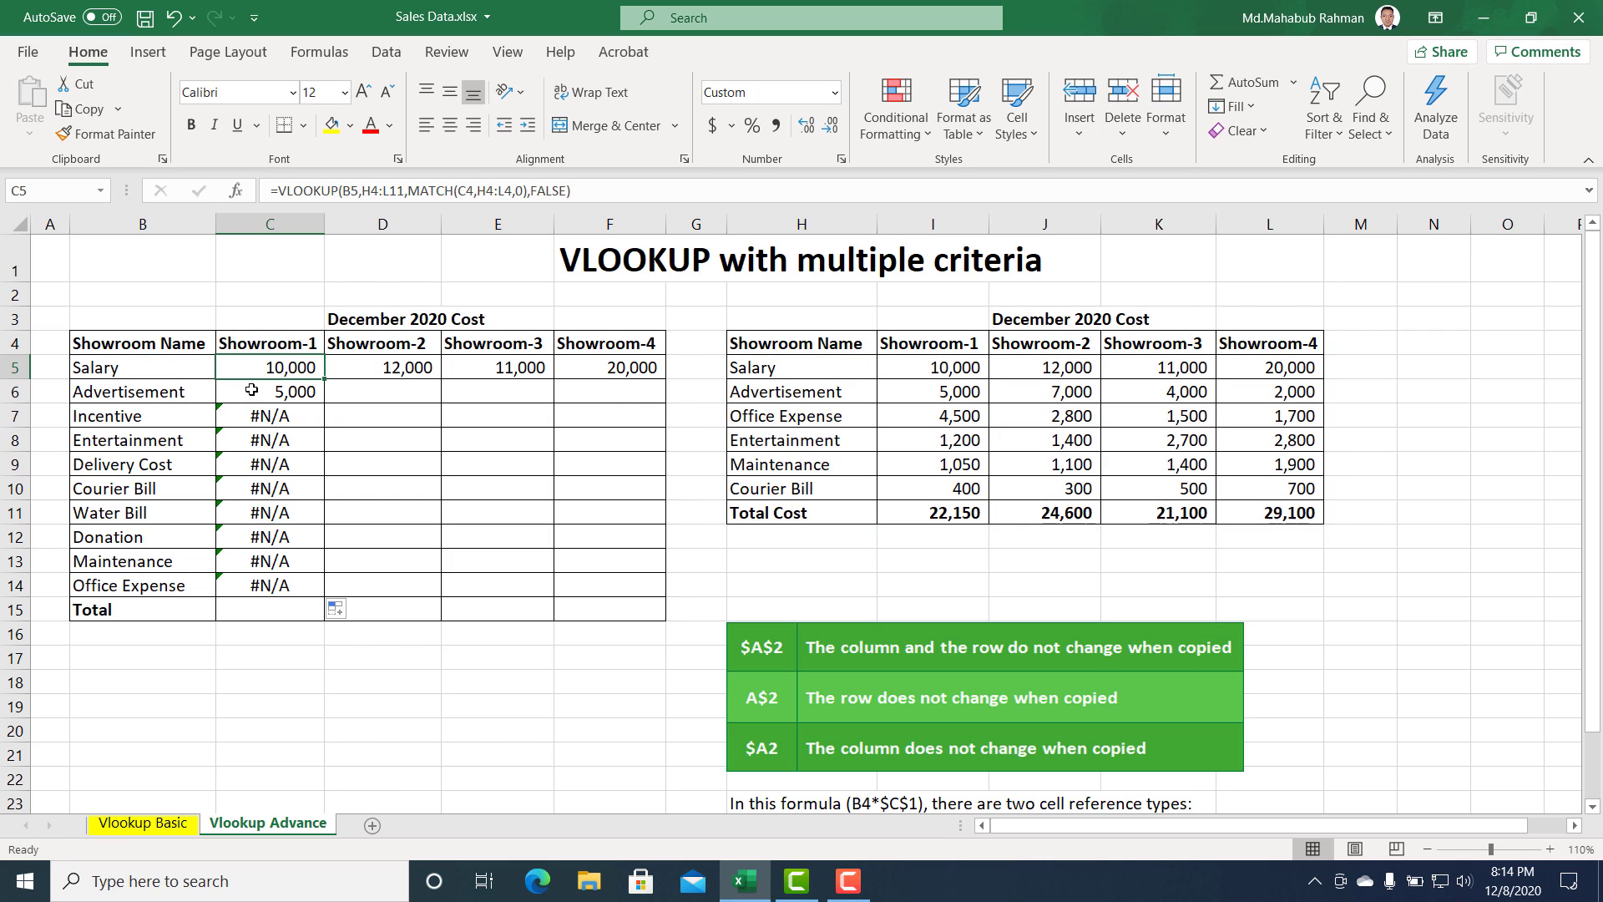
double_click(275, 392)
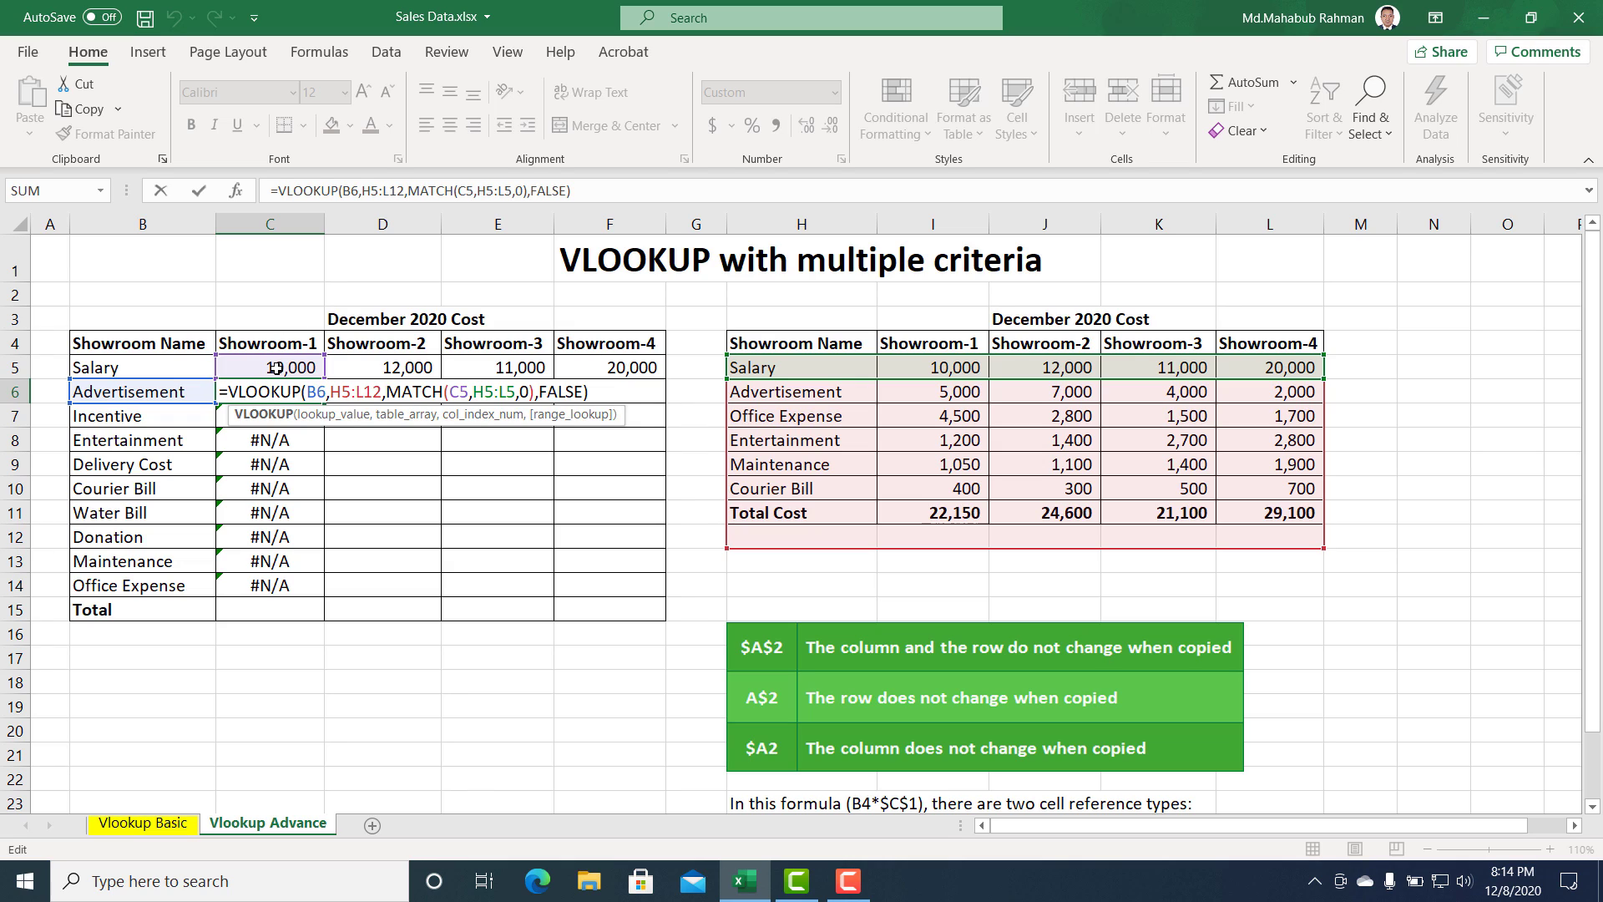
key("Escape")
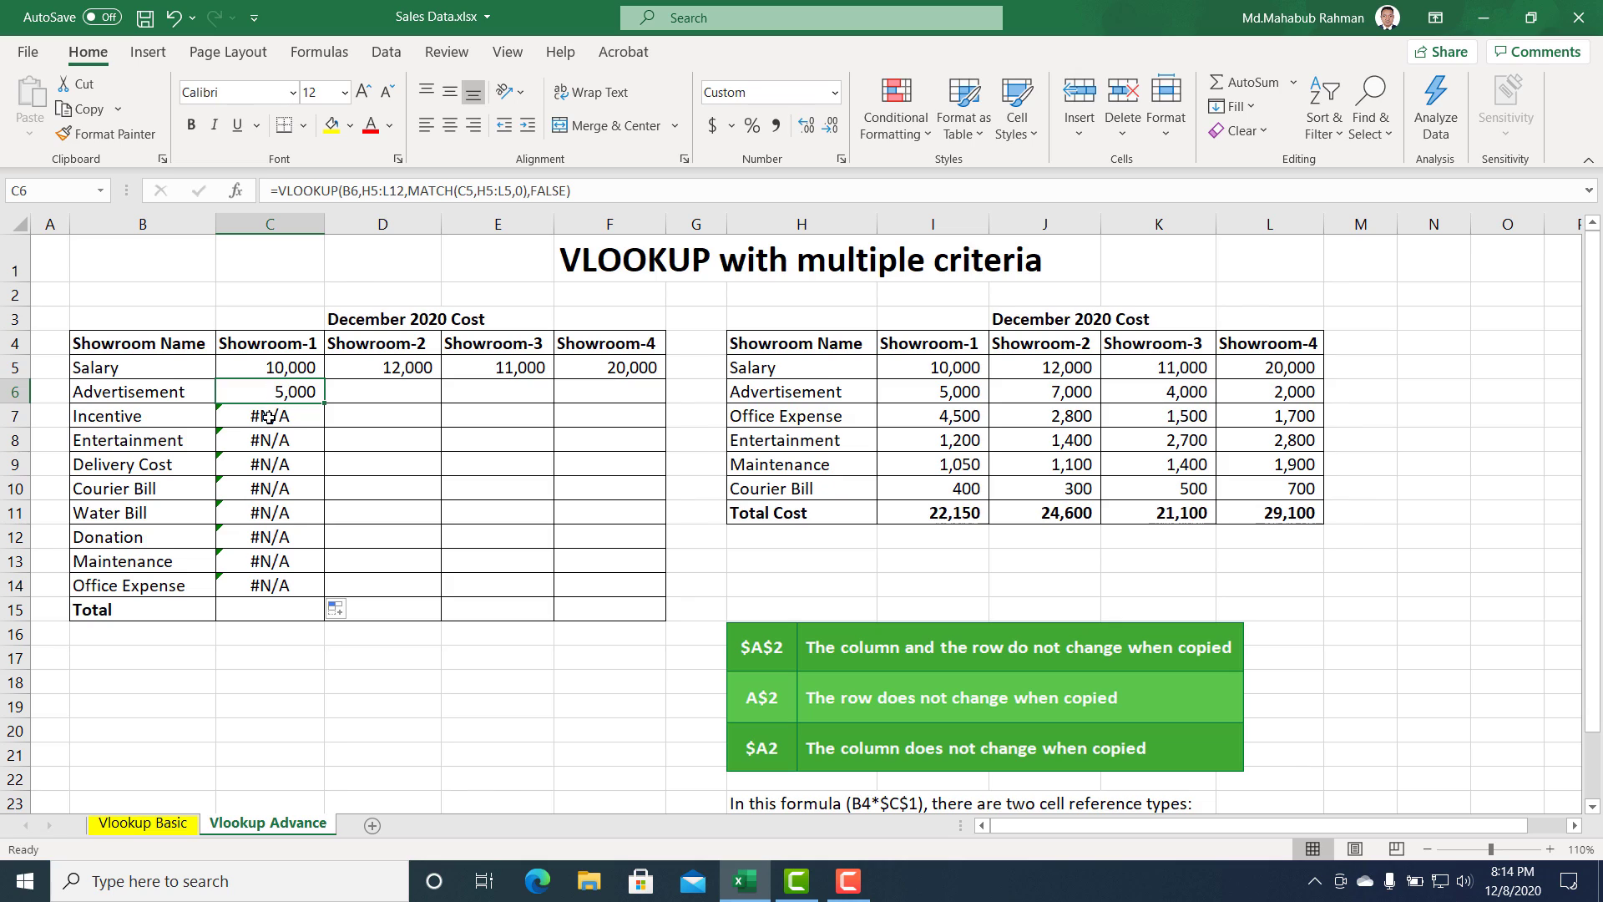
double_click(269, 417)
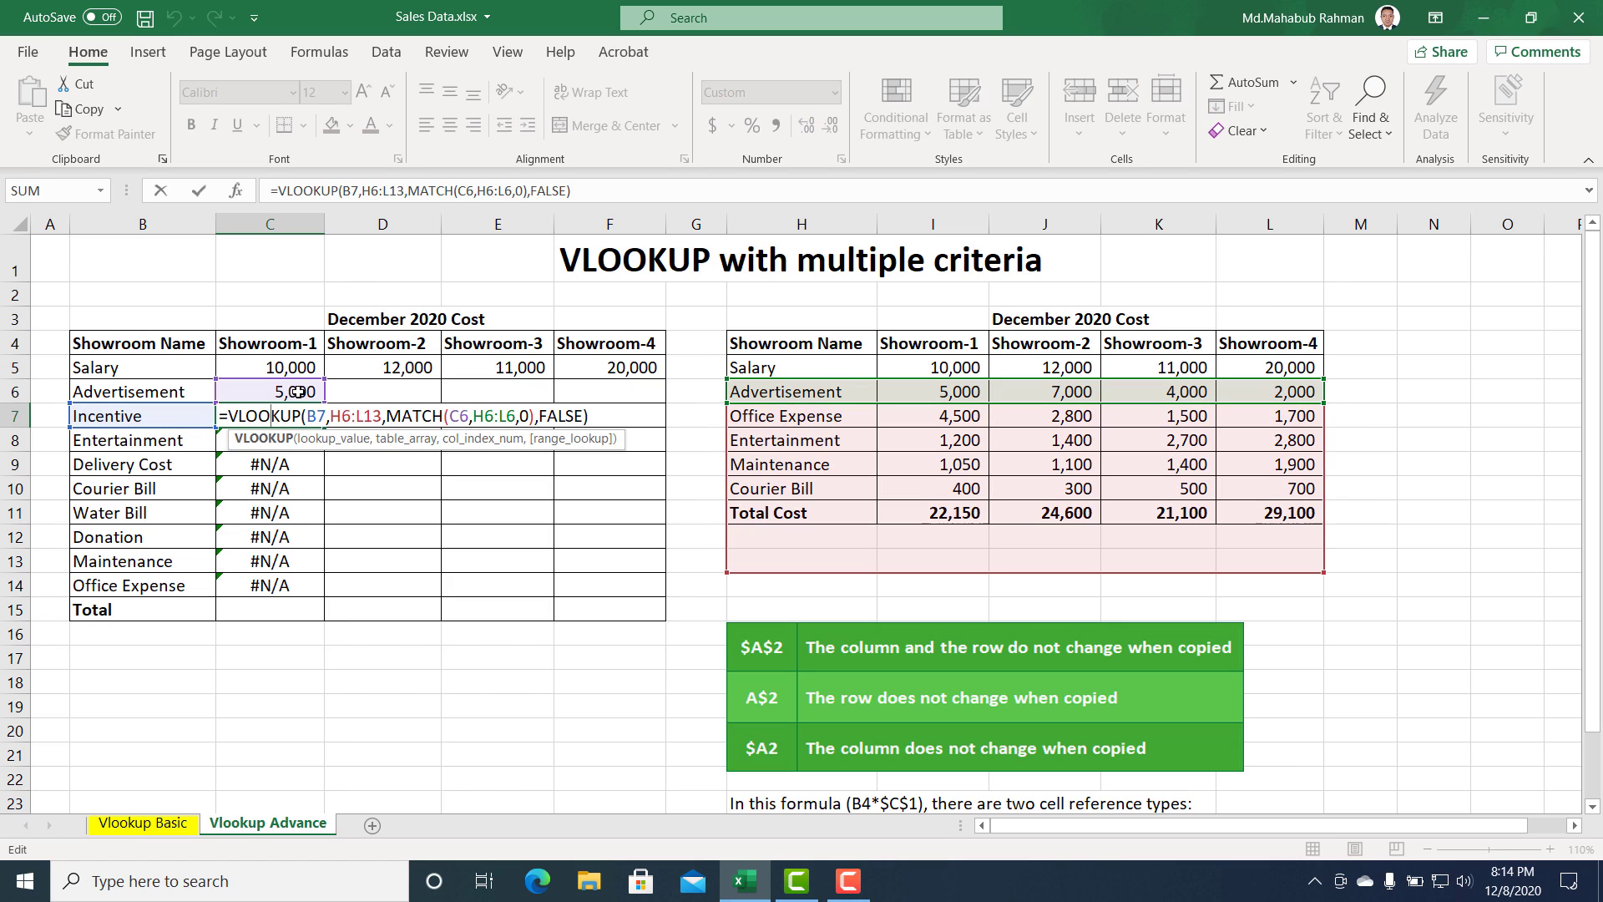
key("ctrl+Return")
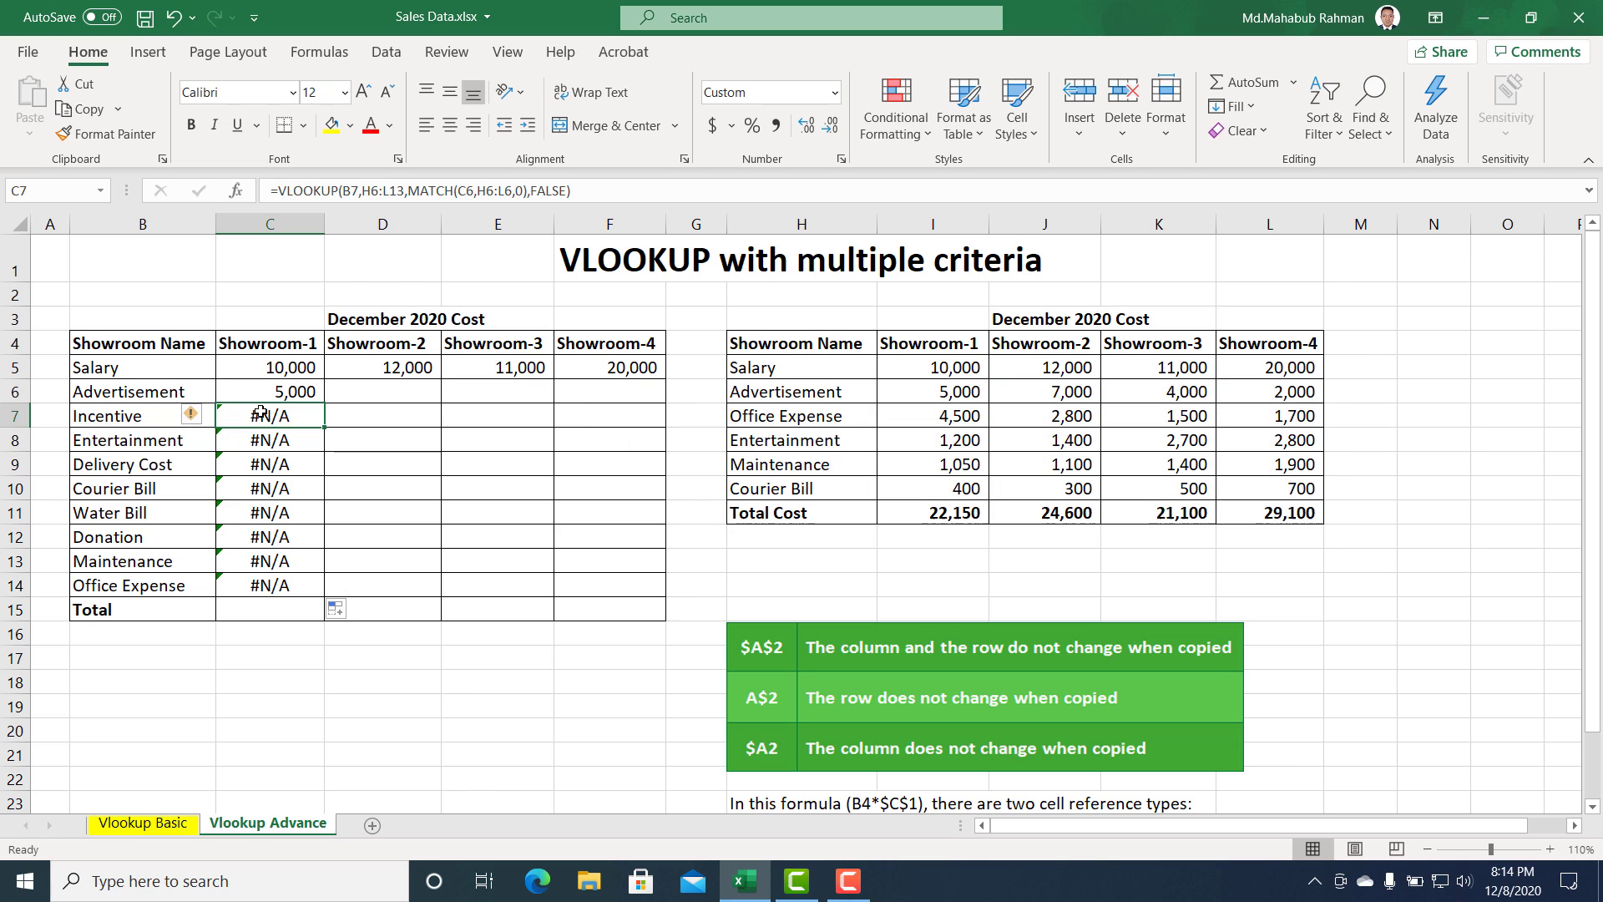
left_click(296, 391)
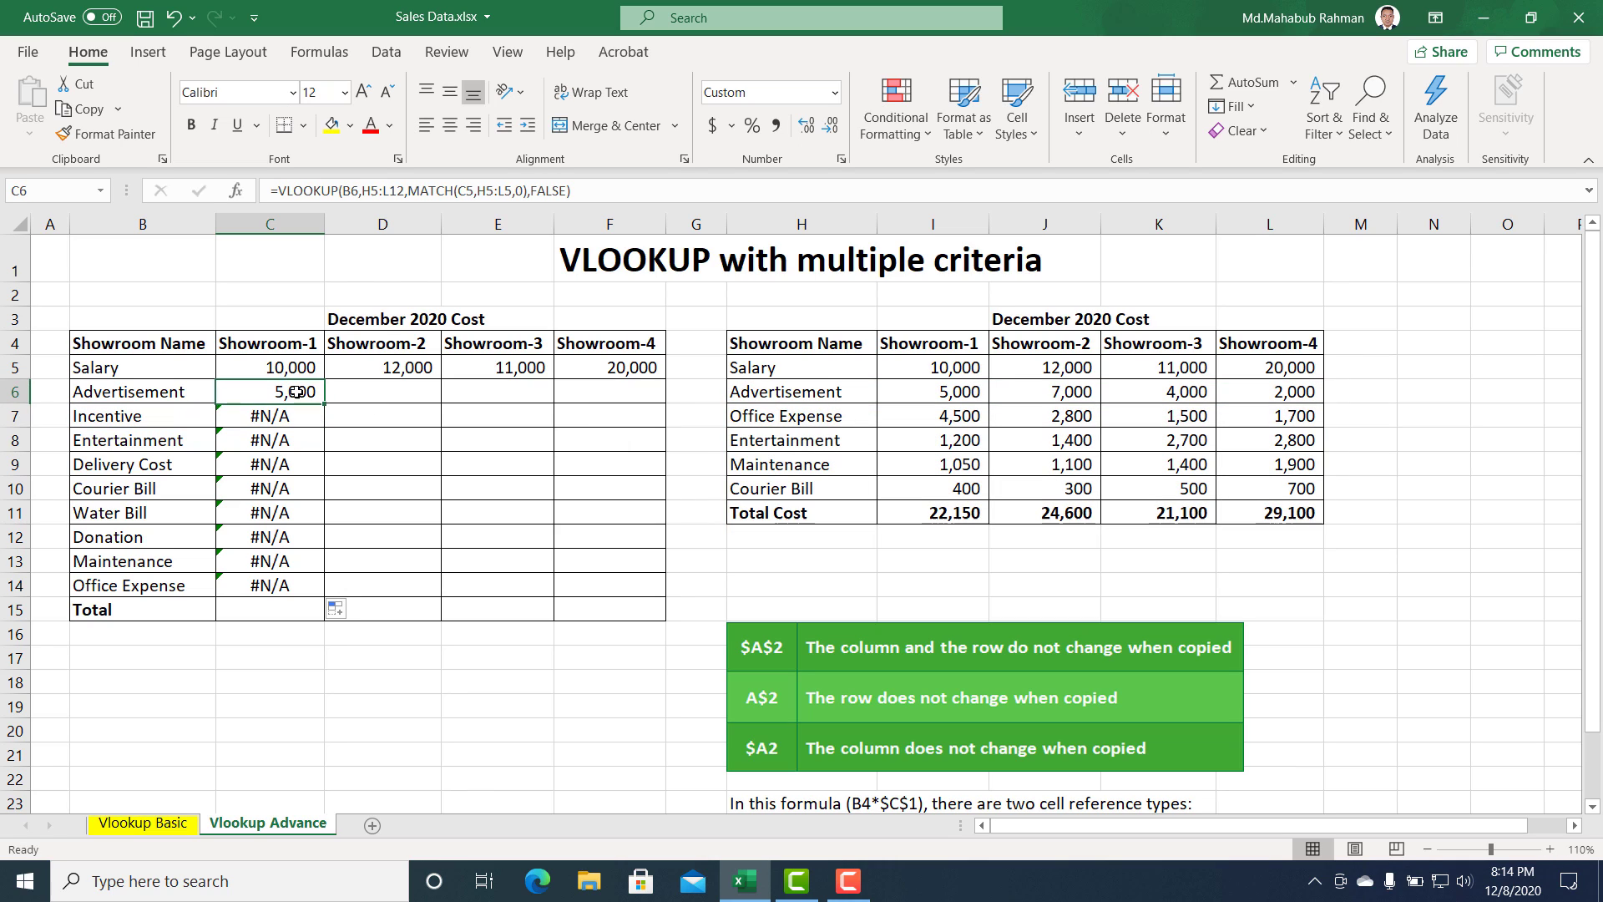
left_click(376, 370)
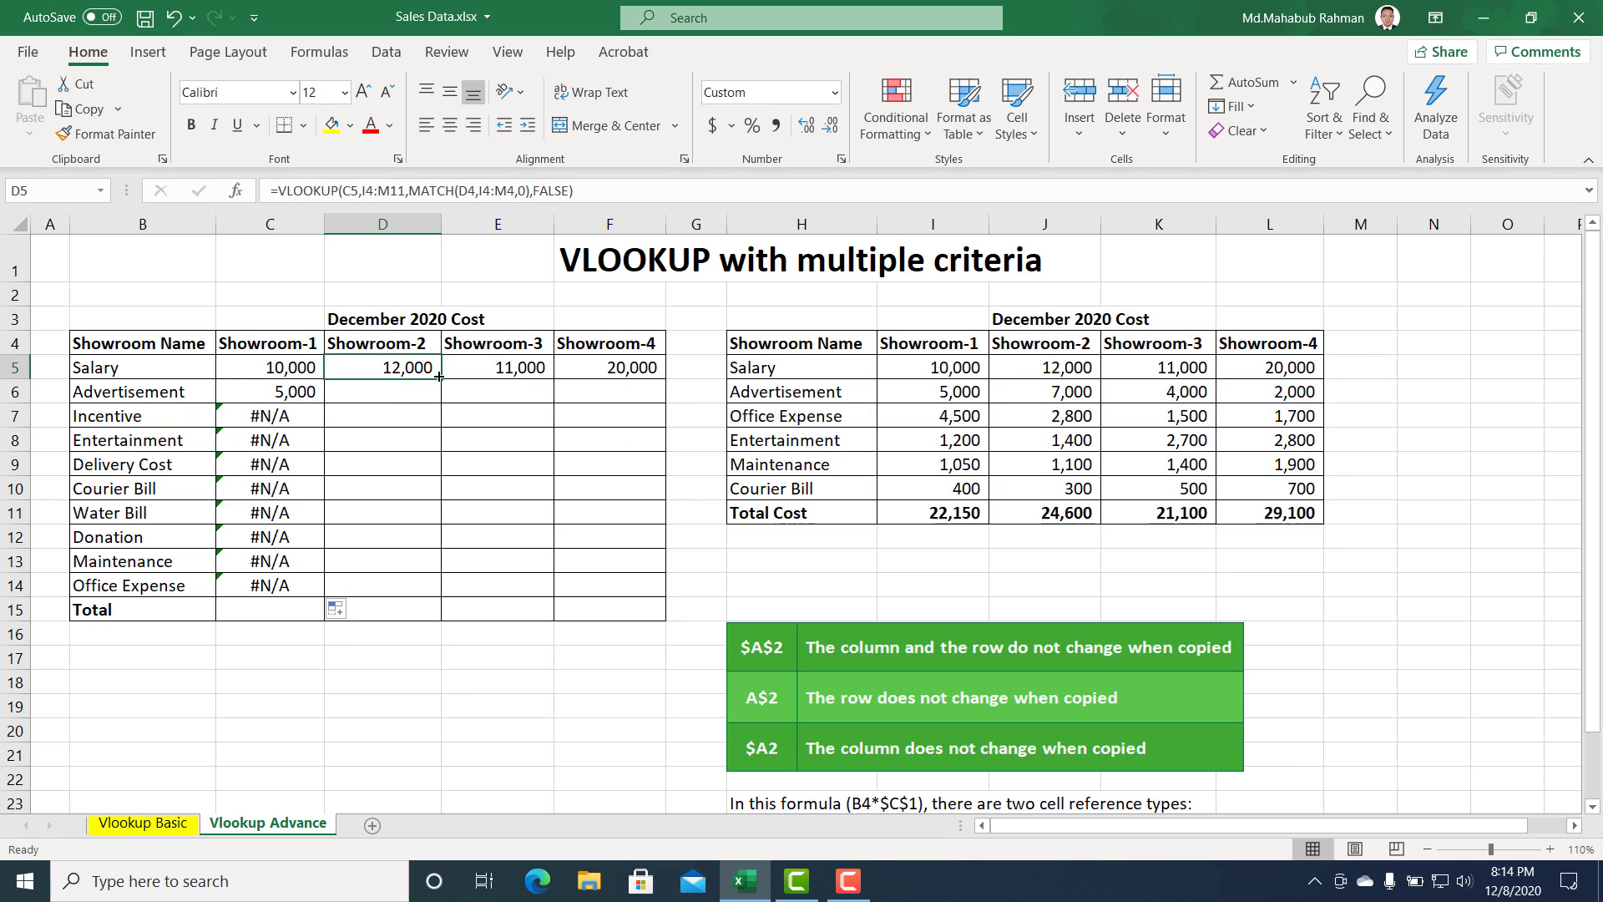
Copy the C6 formula across and down to fill D6:F9 and inspect the cell references in D6.
left_click(276, 391)
left_click_drag(324, 404, 665, 474)
double_click(401, 399)
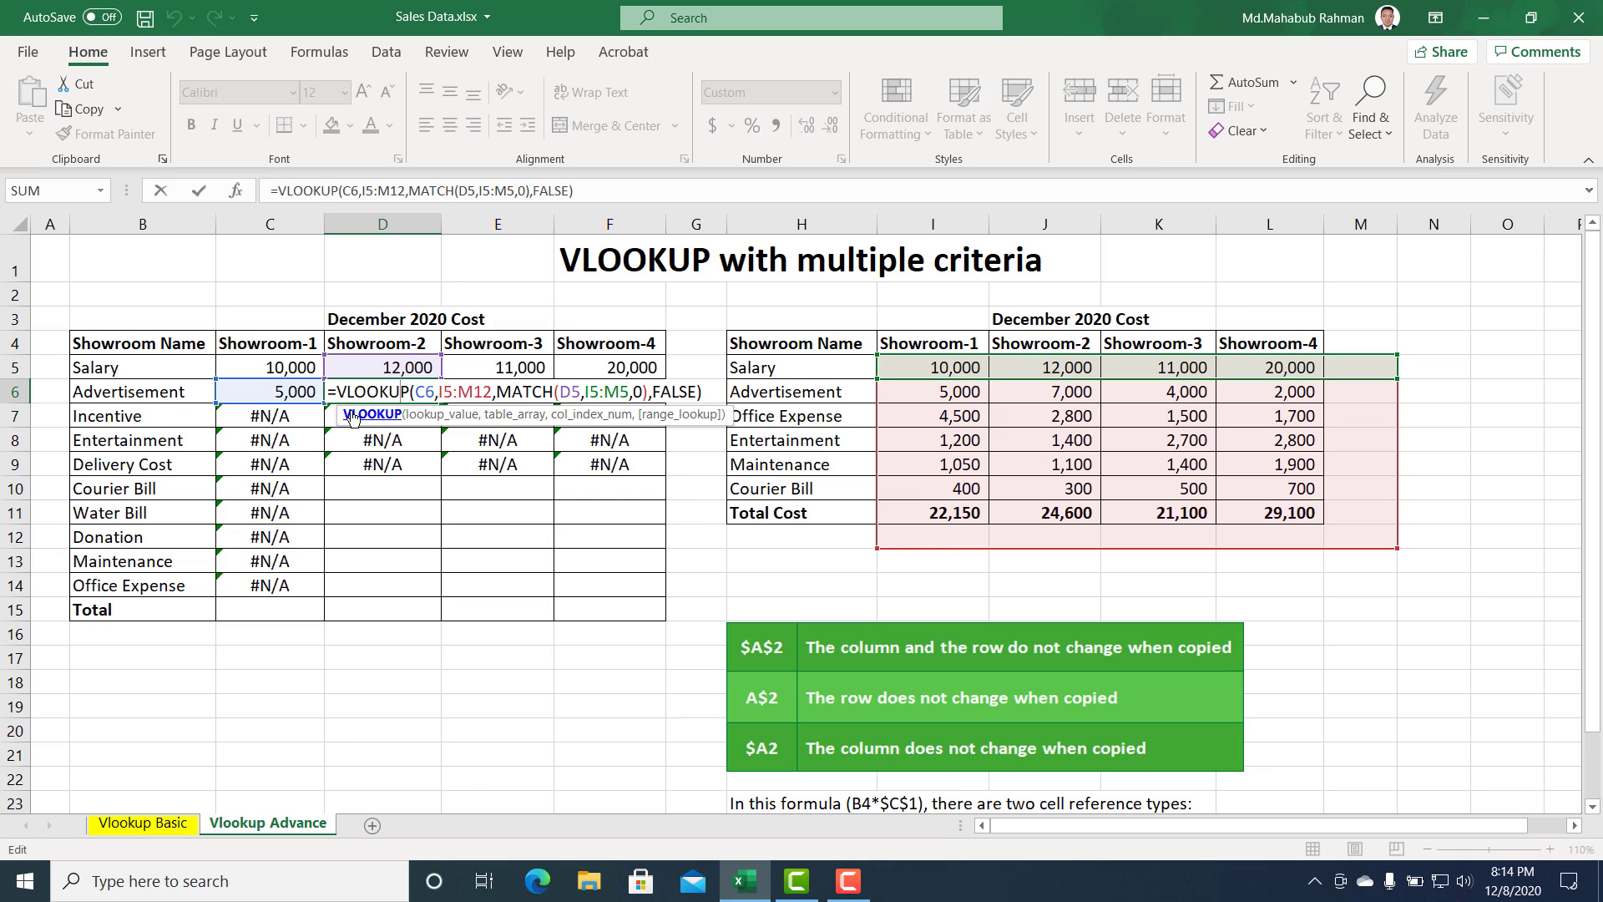
key("Return")
left_click_drag(409, 392, 502, 392)
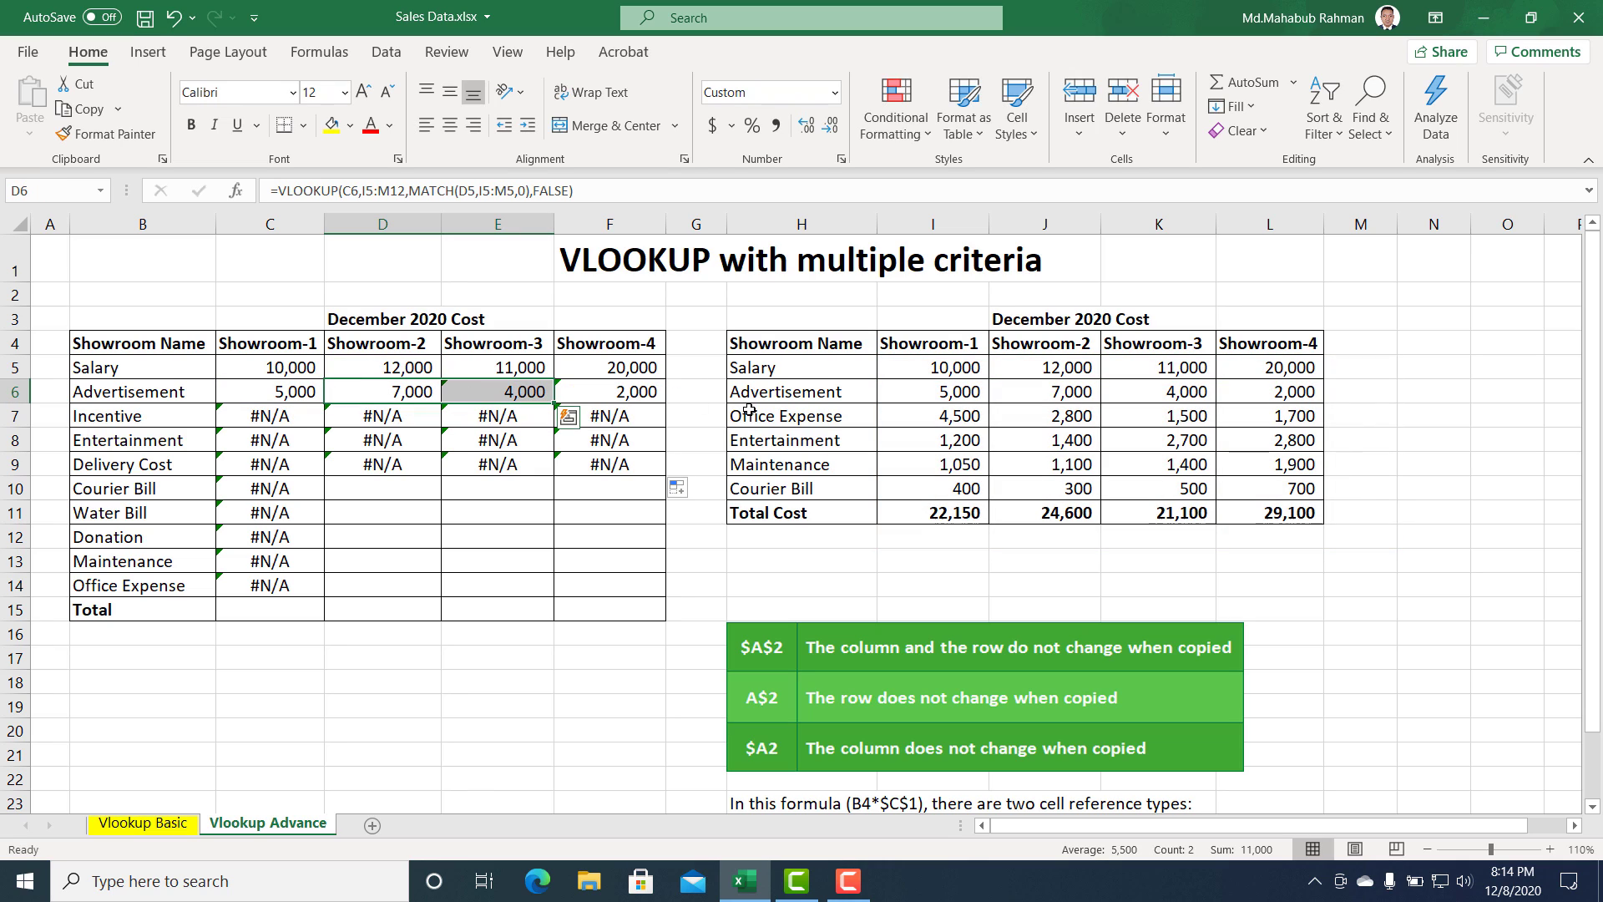
left_click(116, 393)
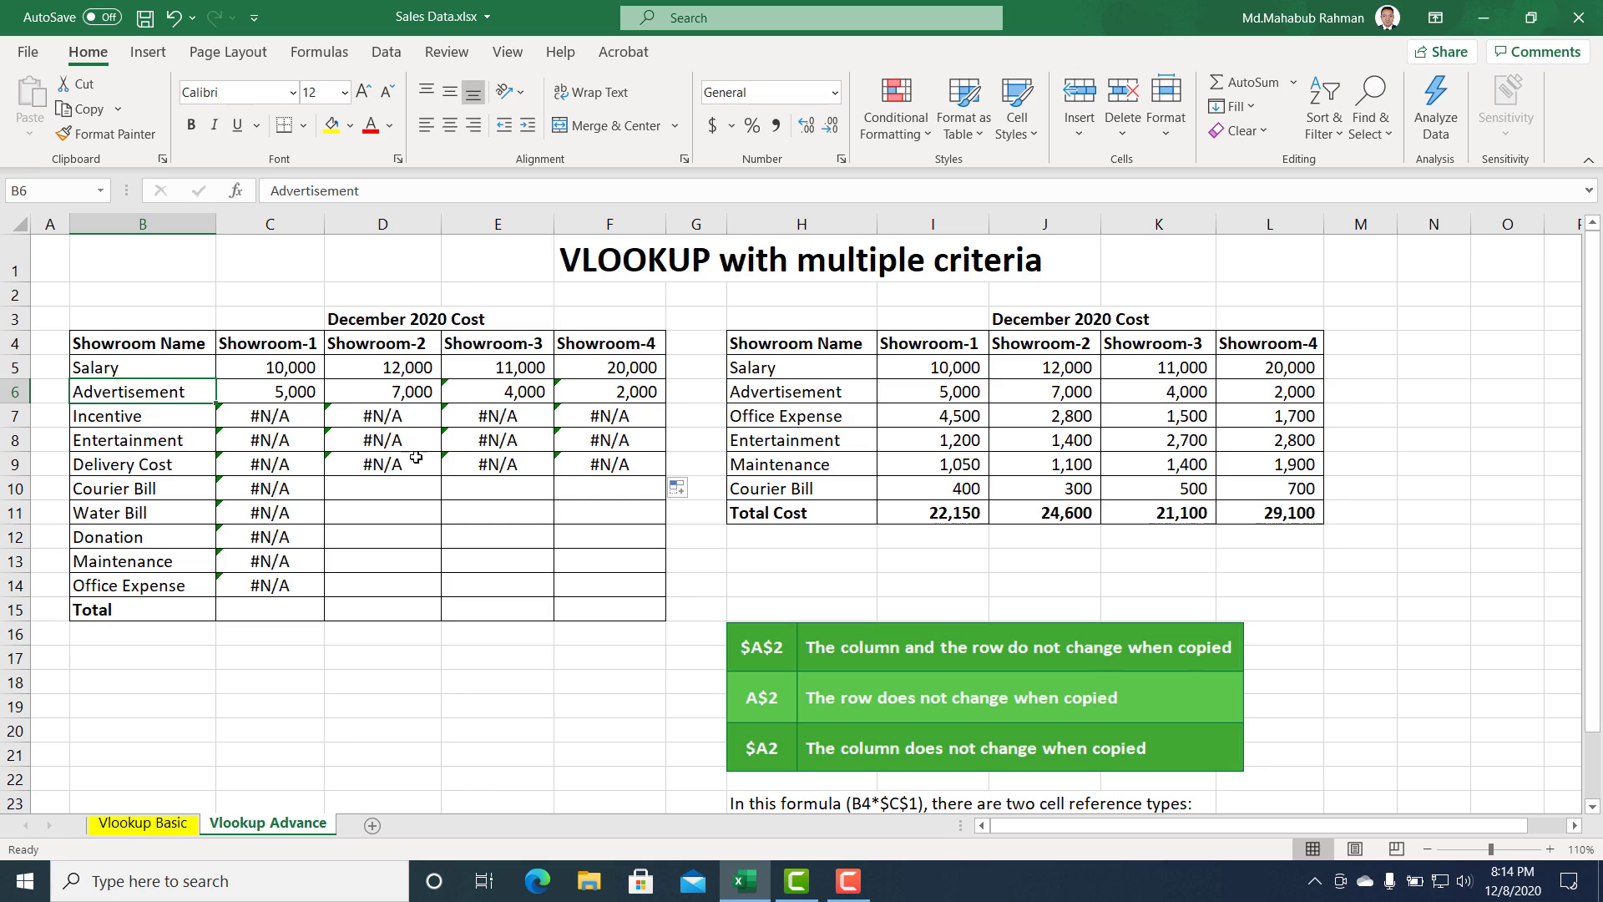
Locate Office Expense in both cost tables and inspect the cell references of the formula in D7.
left_click(777, 421)
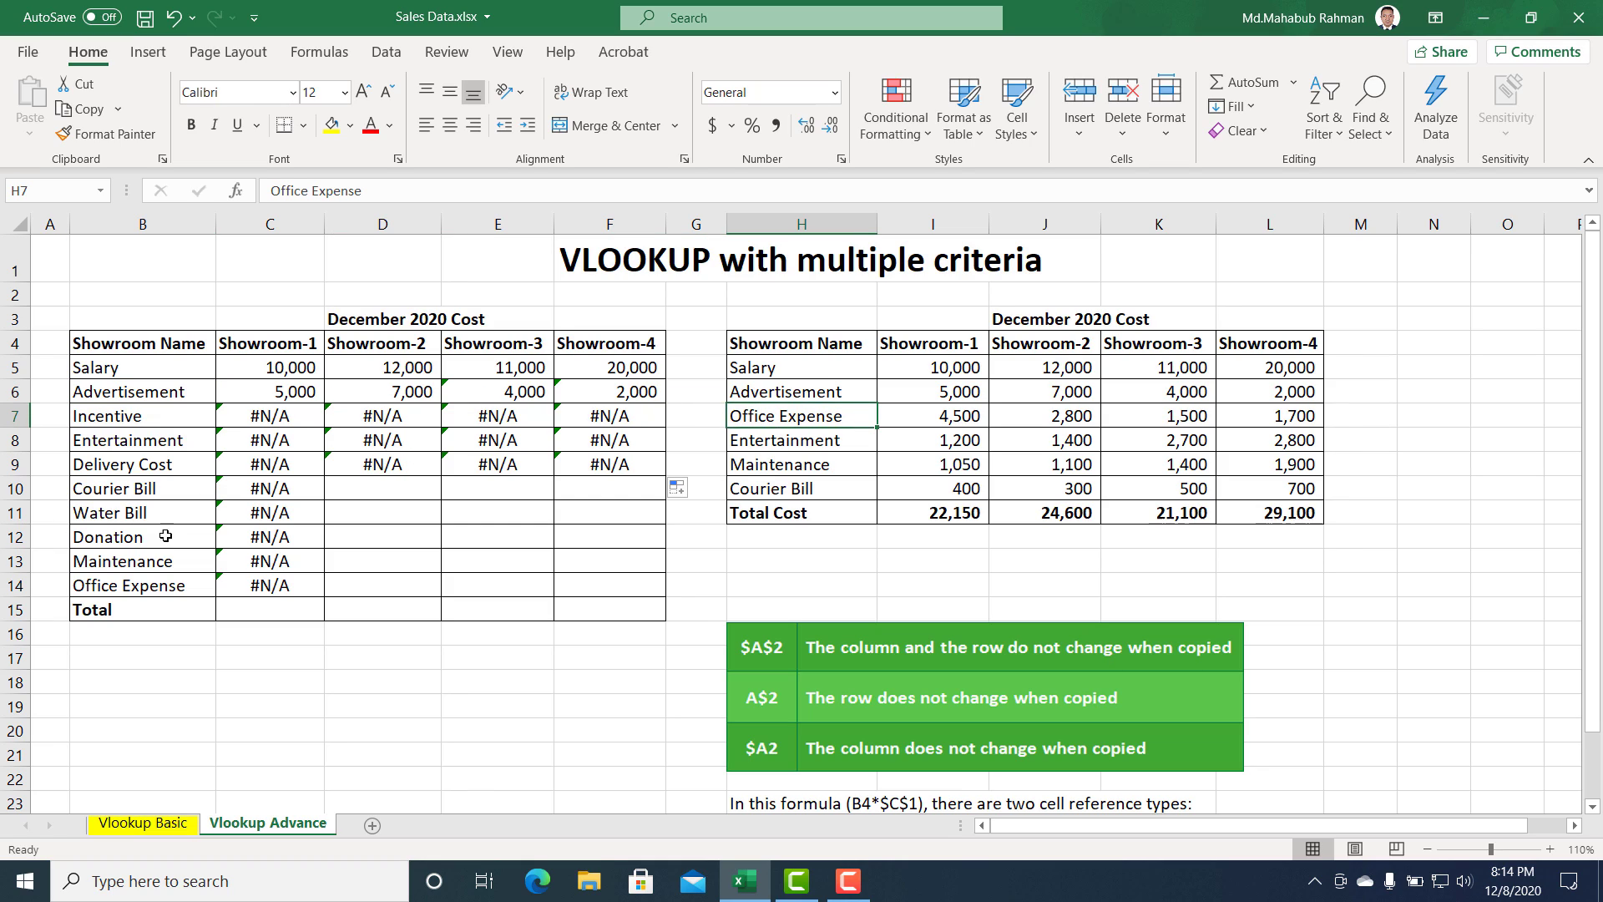
left_click(136, 585)
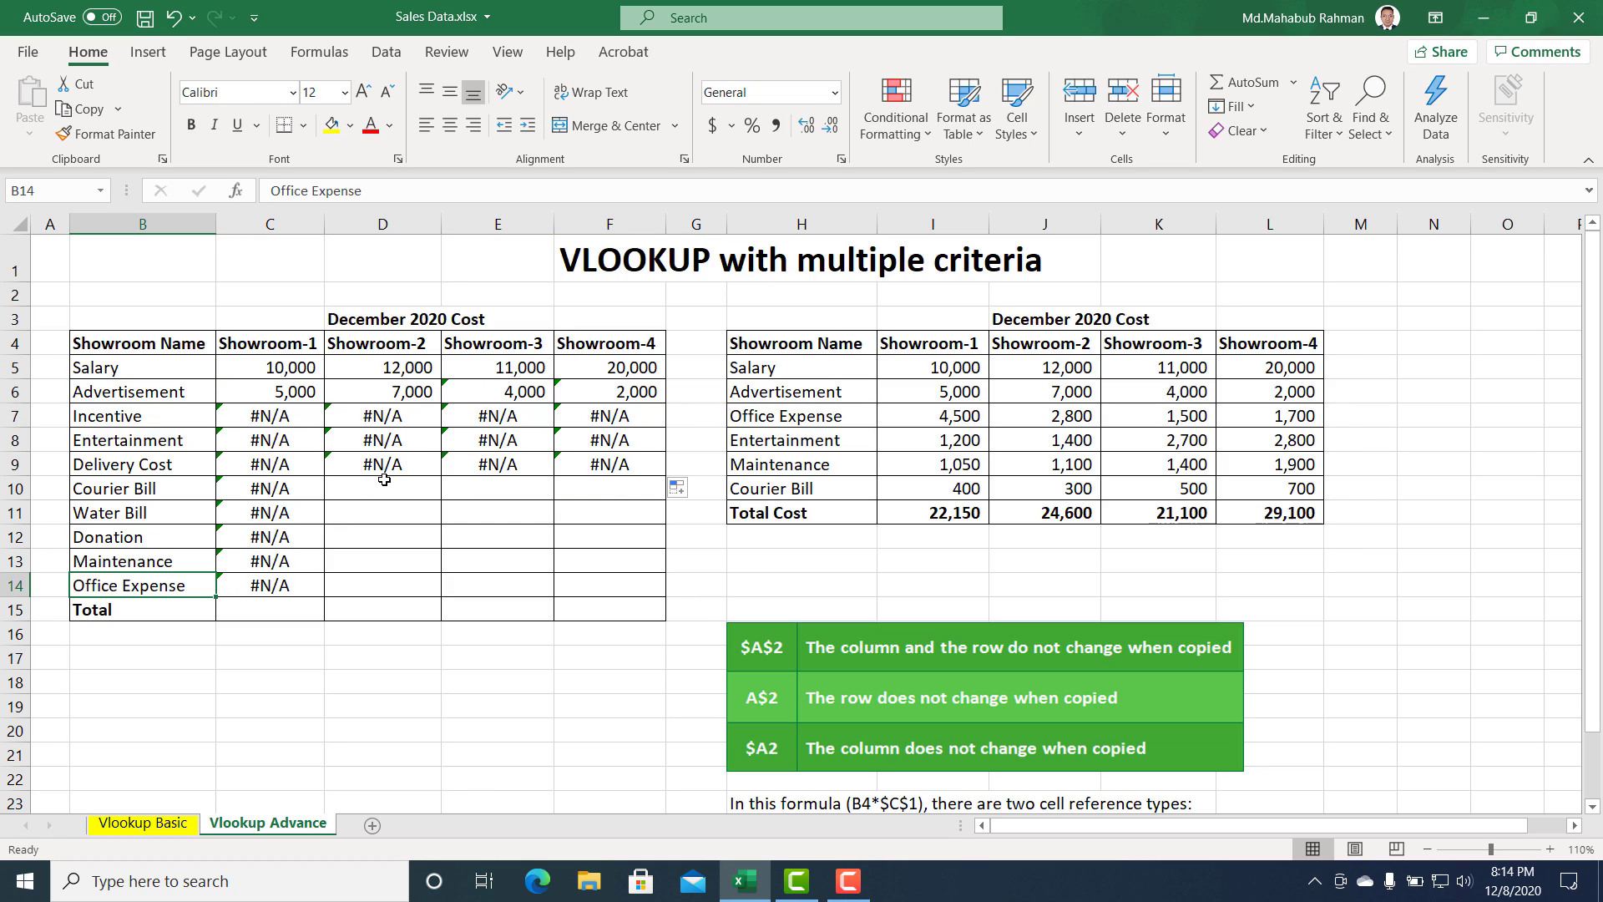
double_click(380, 416)
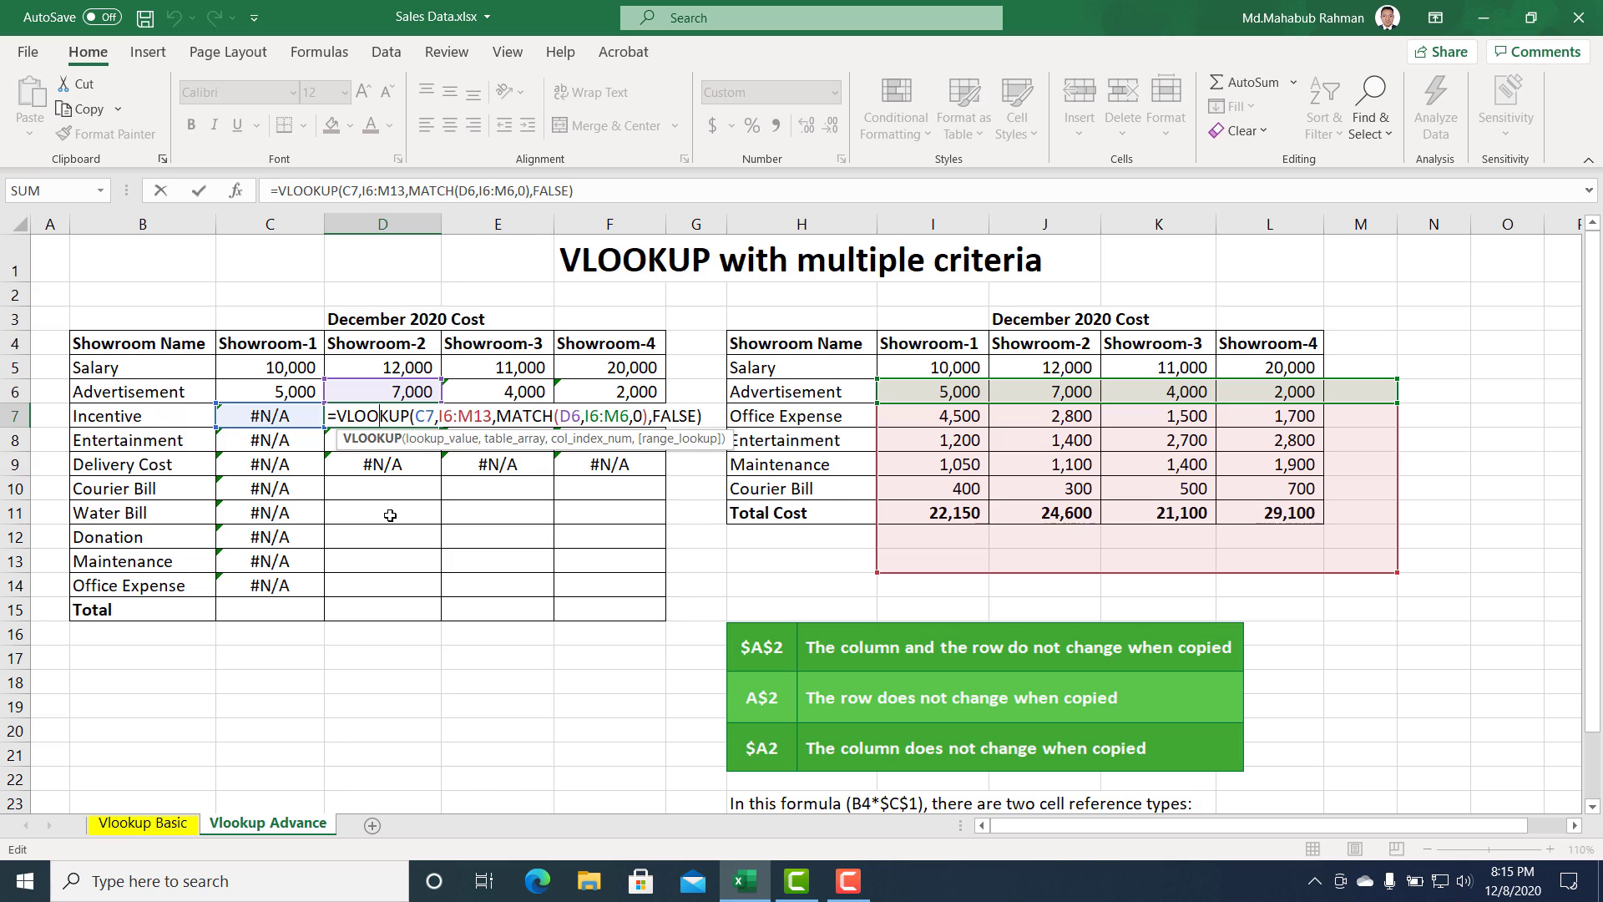
key("Escape")
Compare the lookup value and table references of the Salary formulas in C5 and D5.
left_click(281, 370)
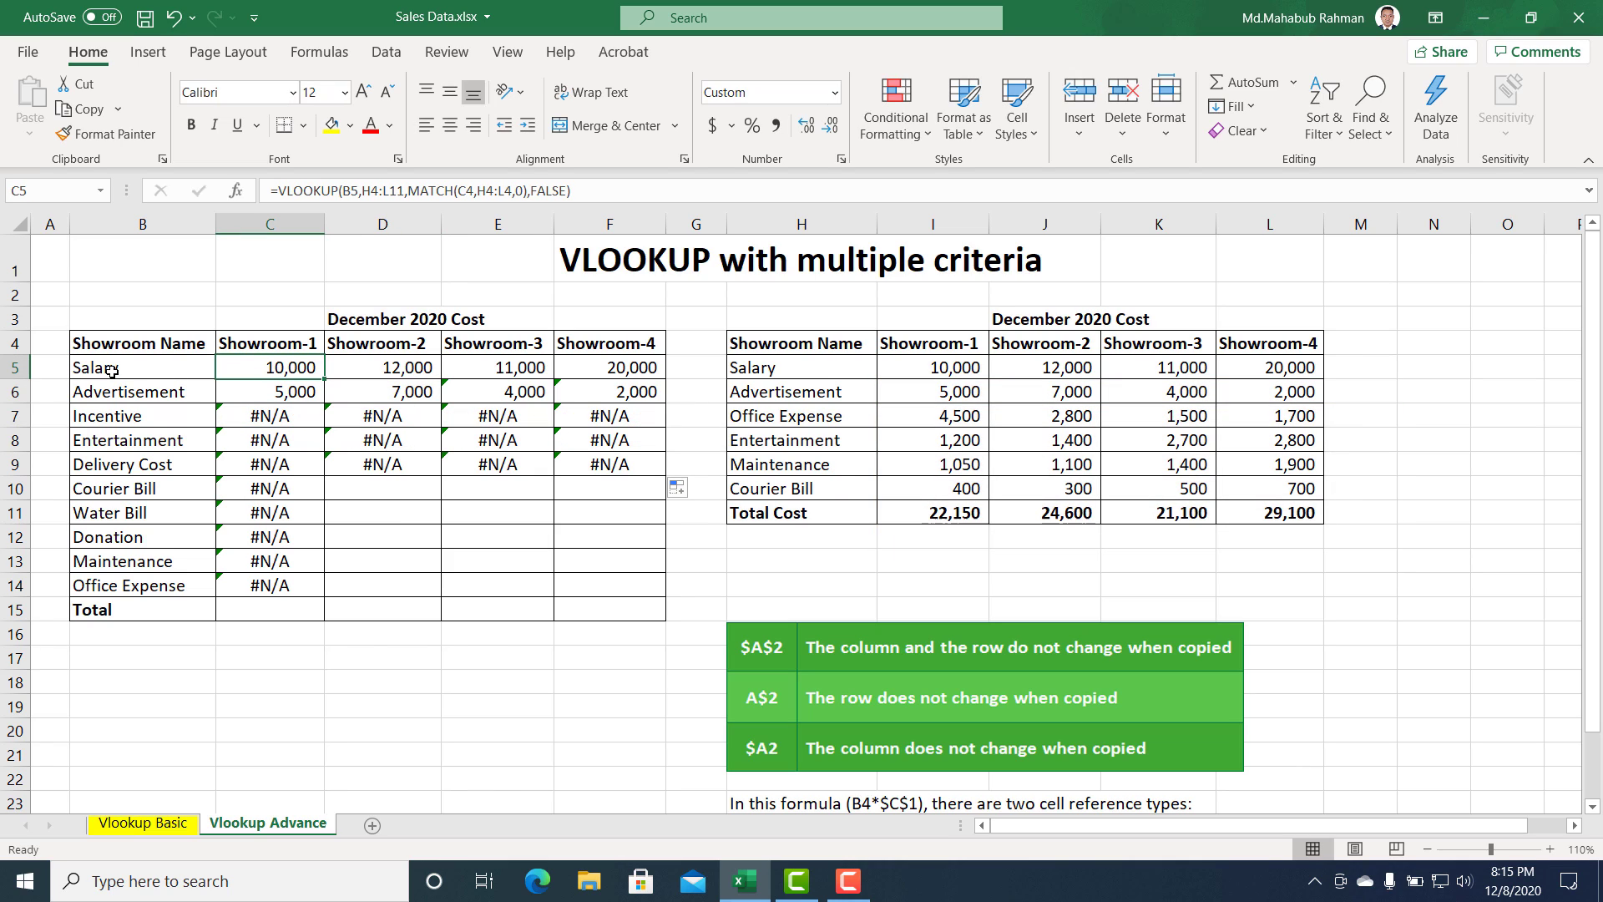
left_click(382, 373)
double_click(381, 372)
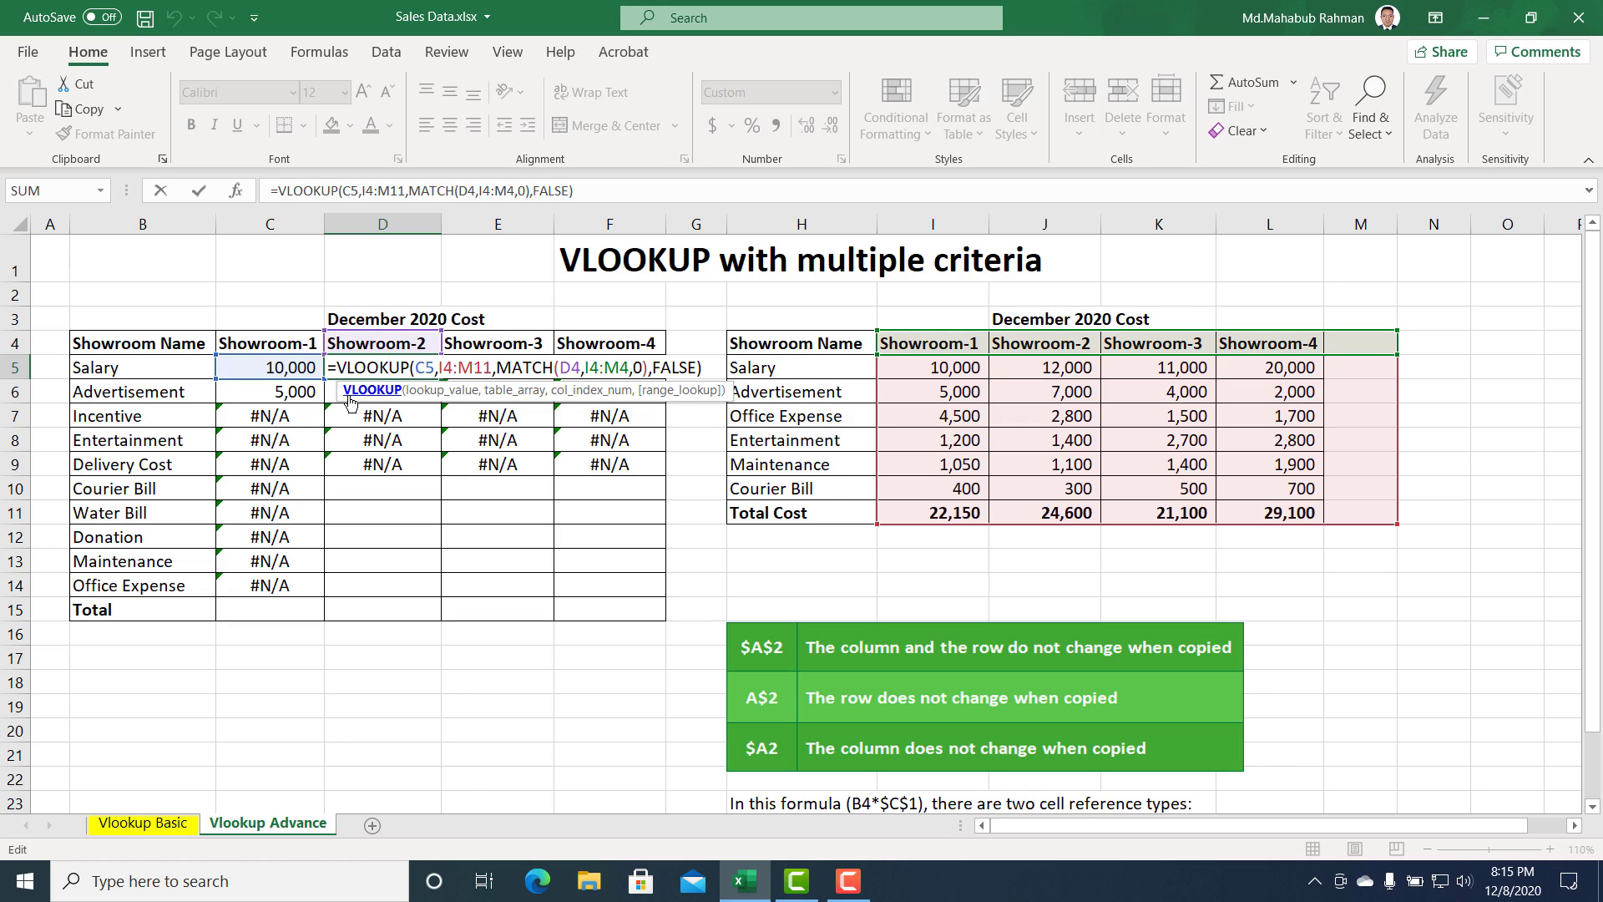
key("ctrl+Return")
left_click(280, 368)
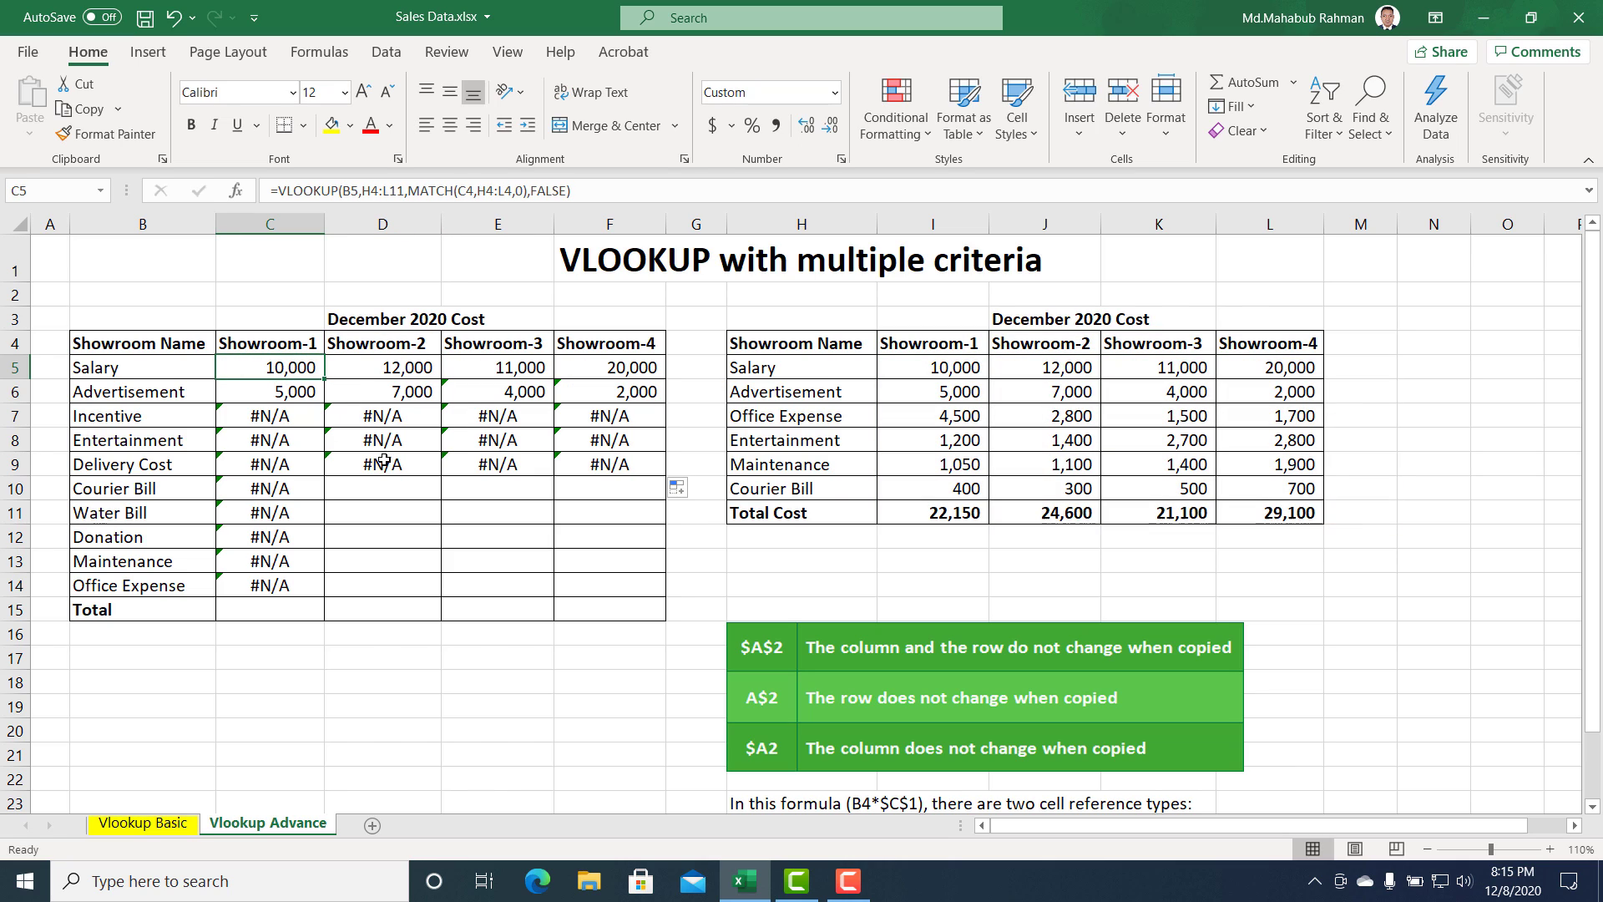
left_click(344, 191)
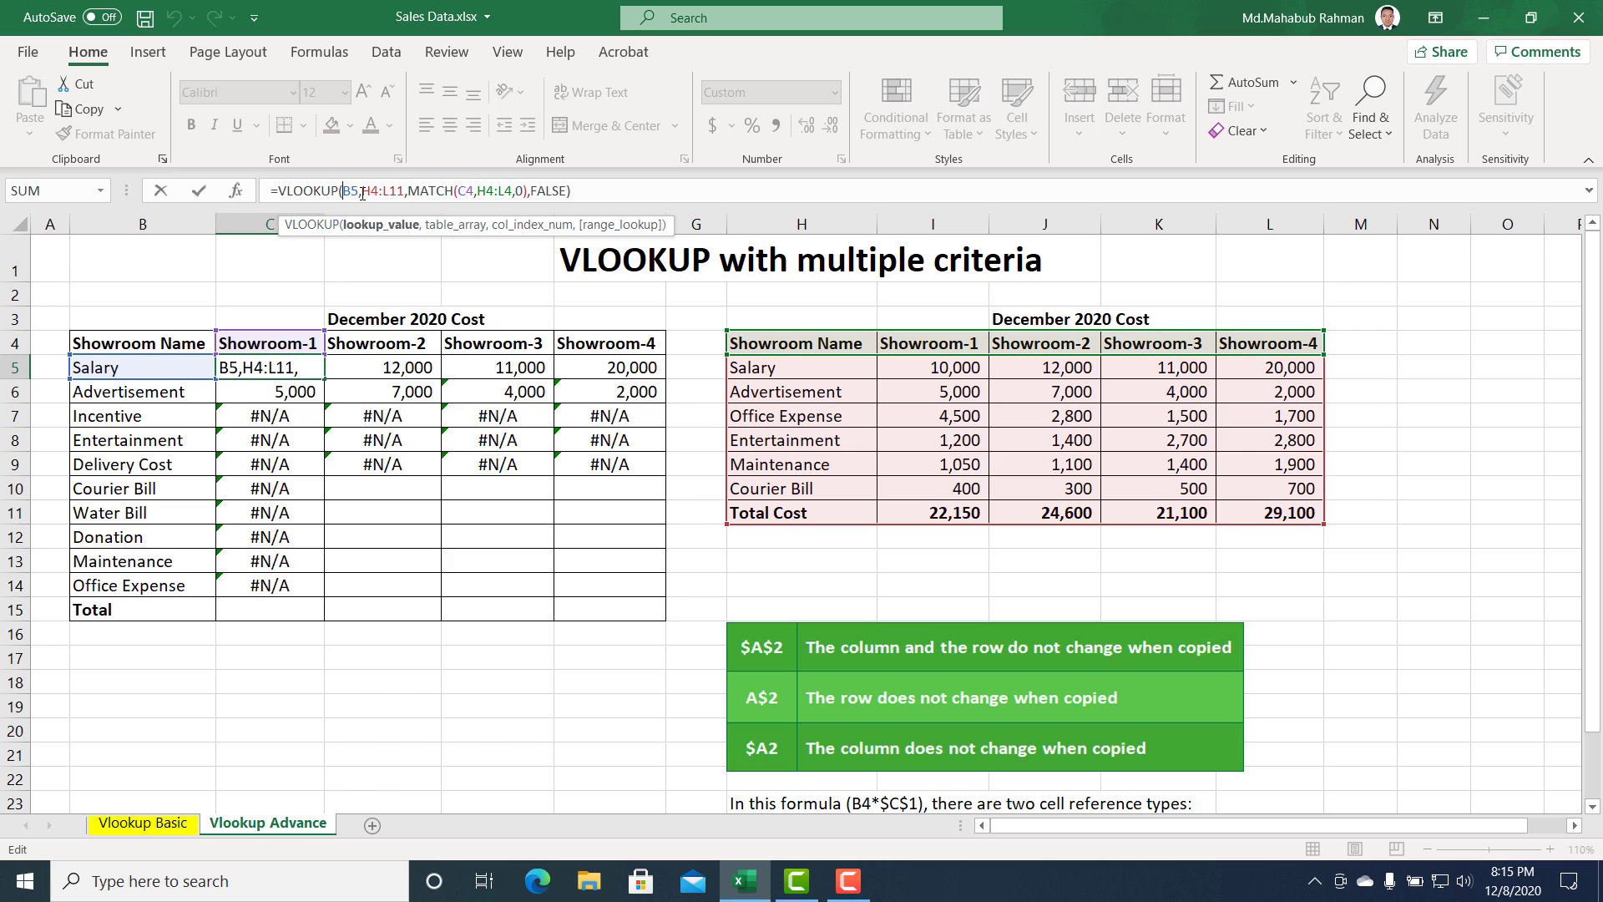
key("ctrl+Return")
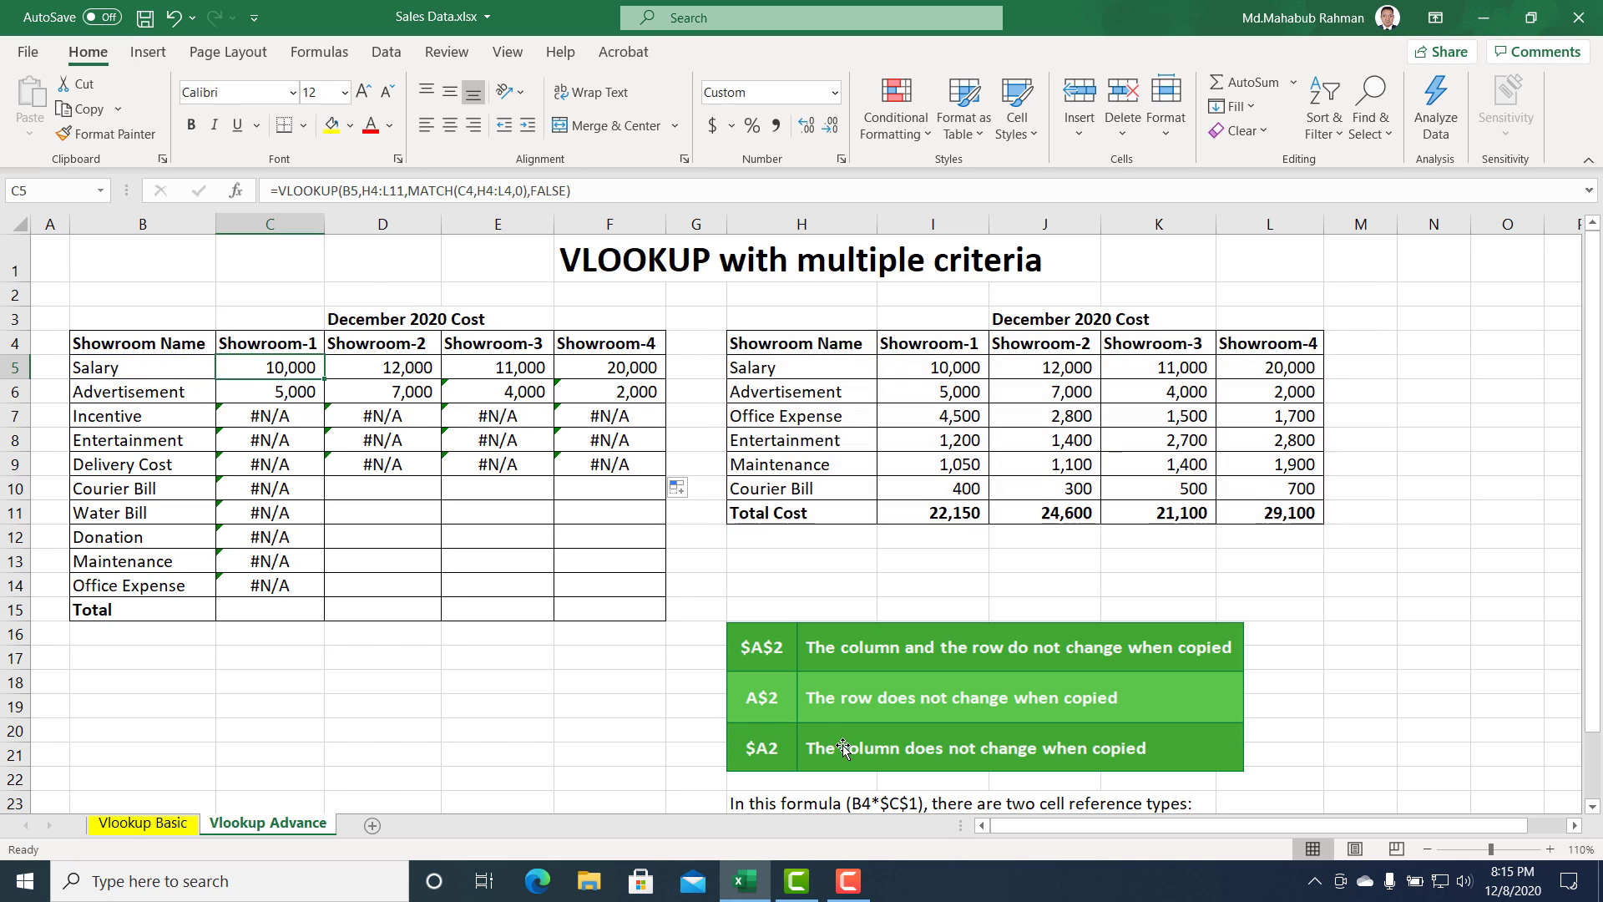
Read the notes on absolute, mixed and relative cell references and relate them to the B5 lookup value in C5.
scroll(906, 734, "down", 2)
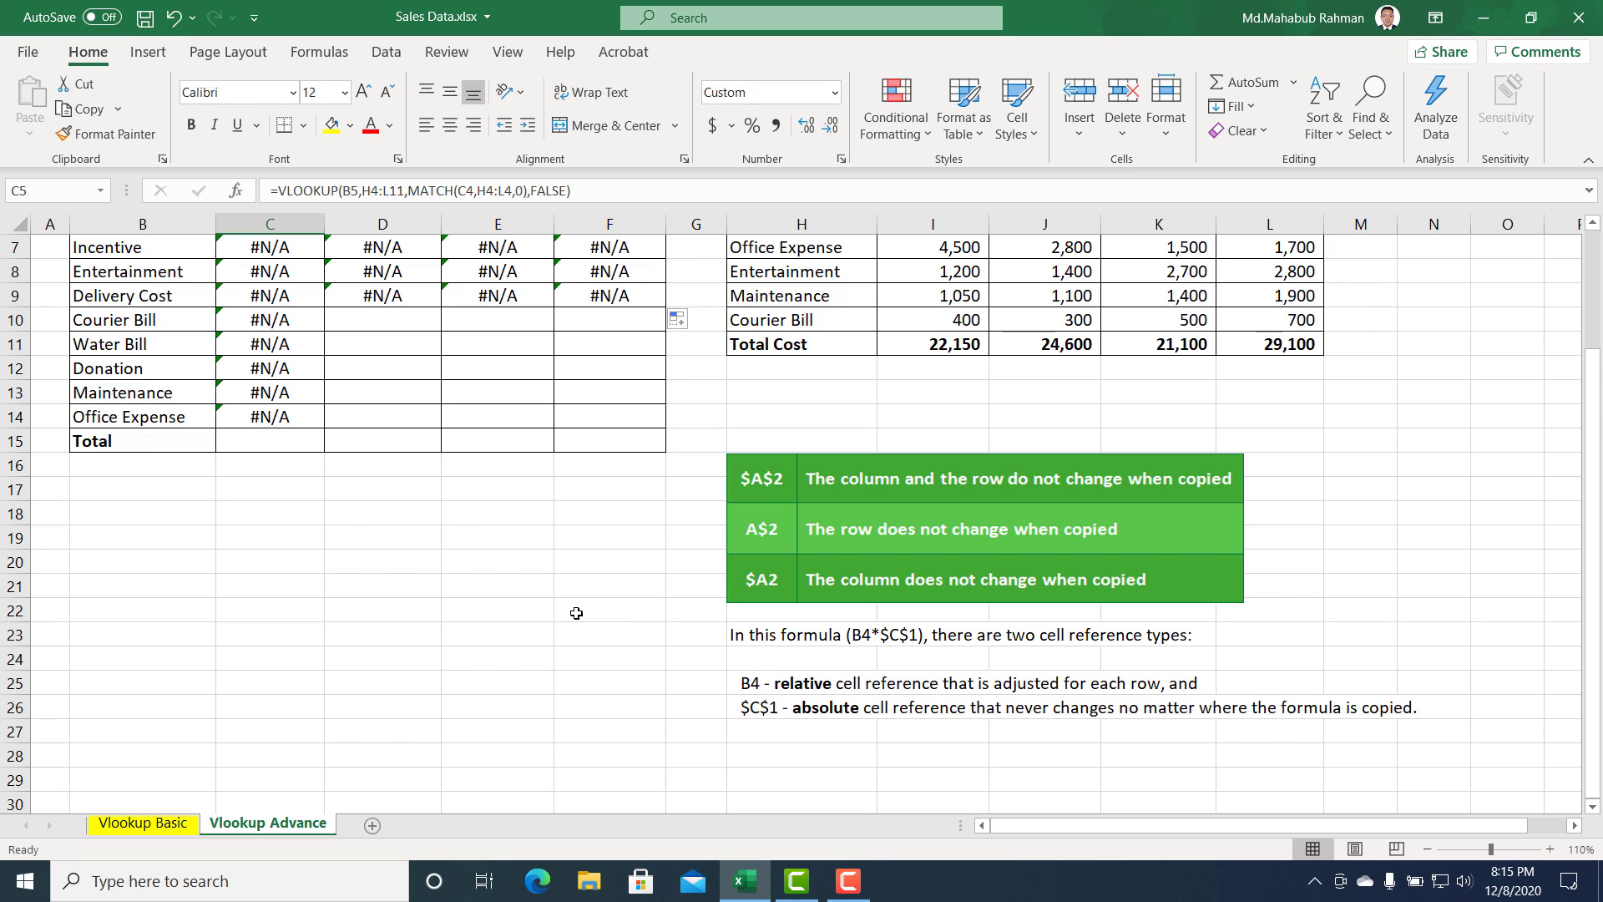
scroll(193, 464, "up", 2)
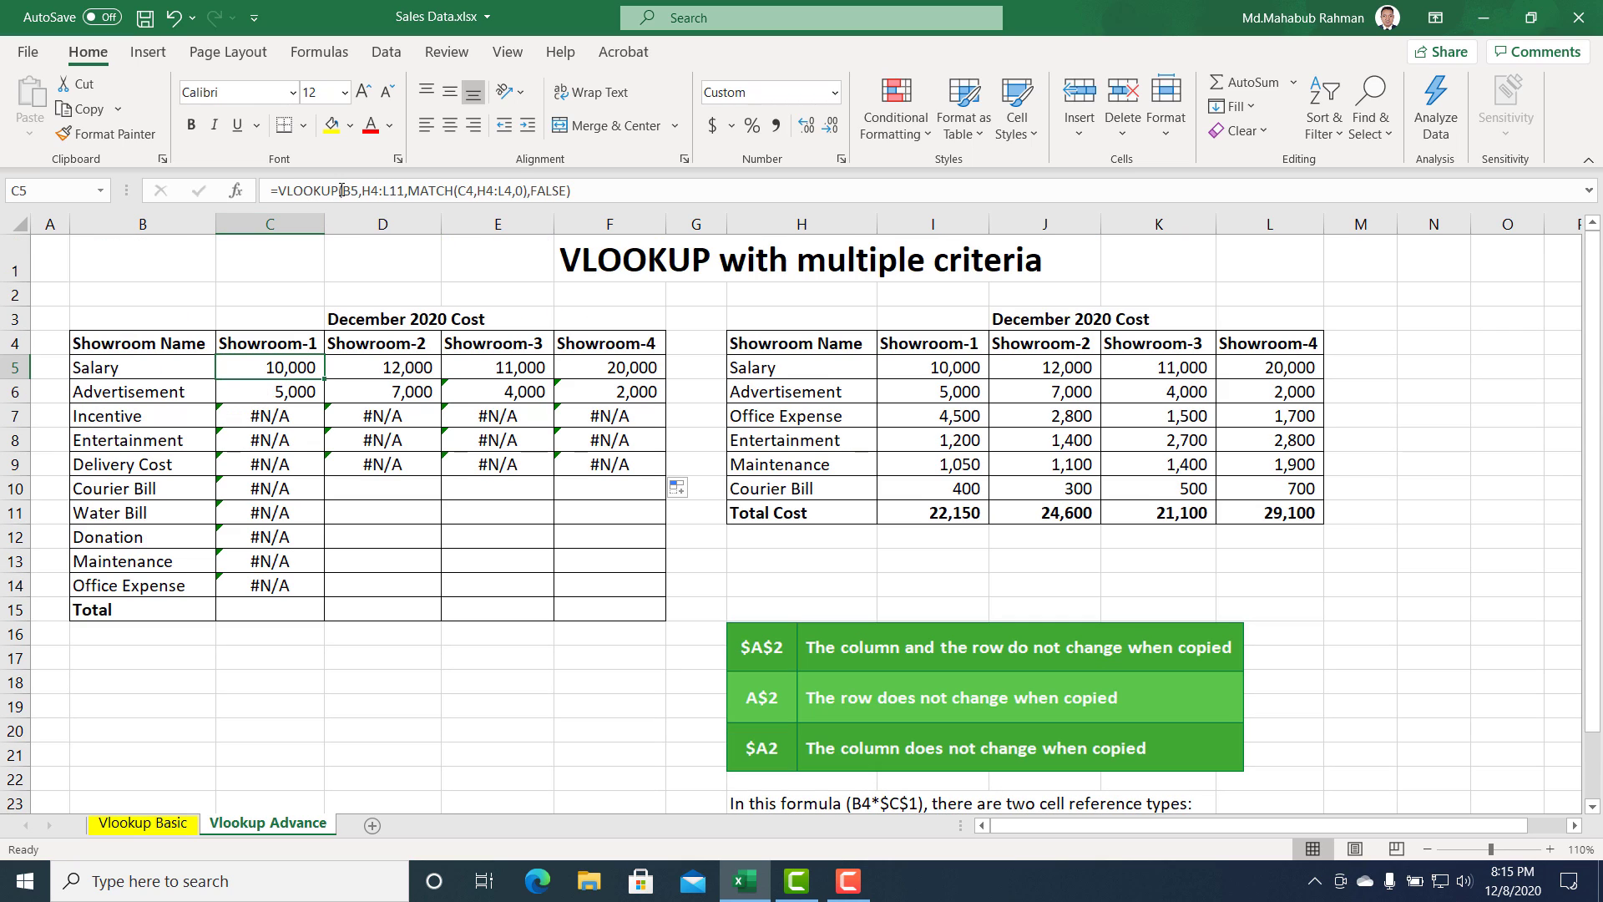
left_click_drag(341, 190, 361, 192)
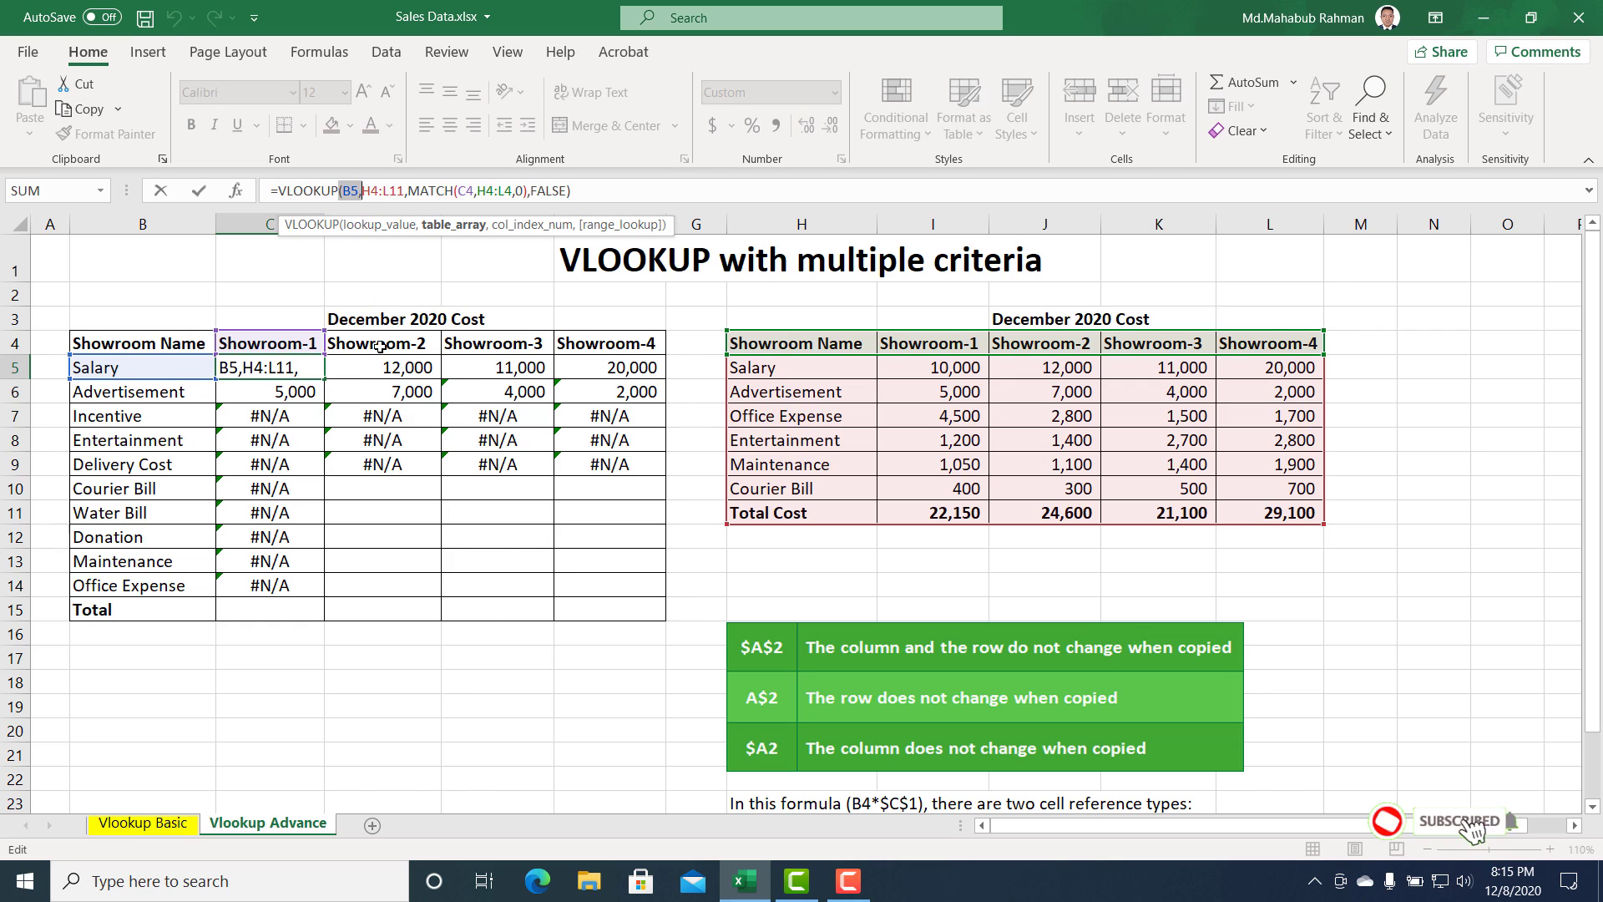
left_click(845, 715)
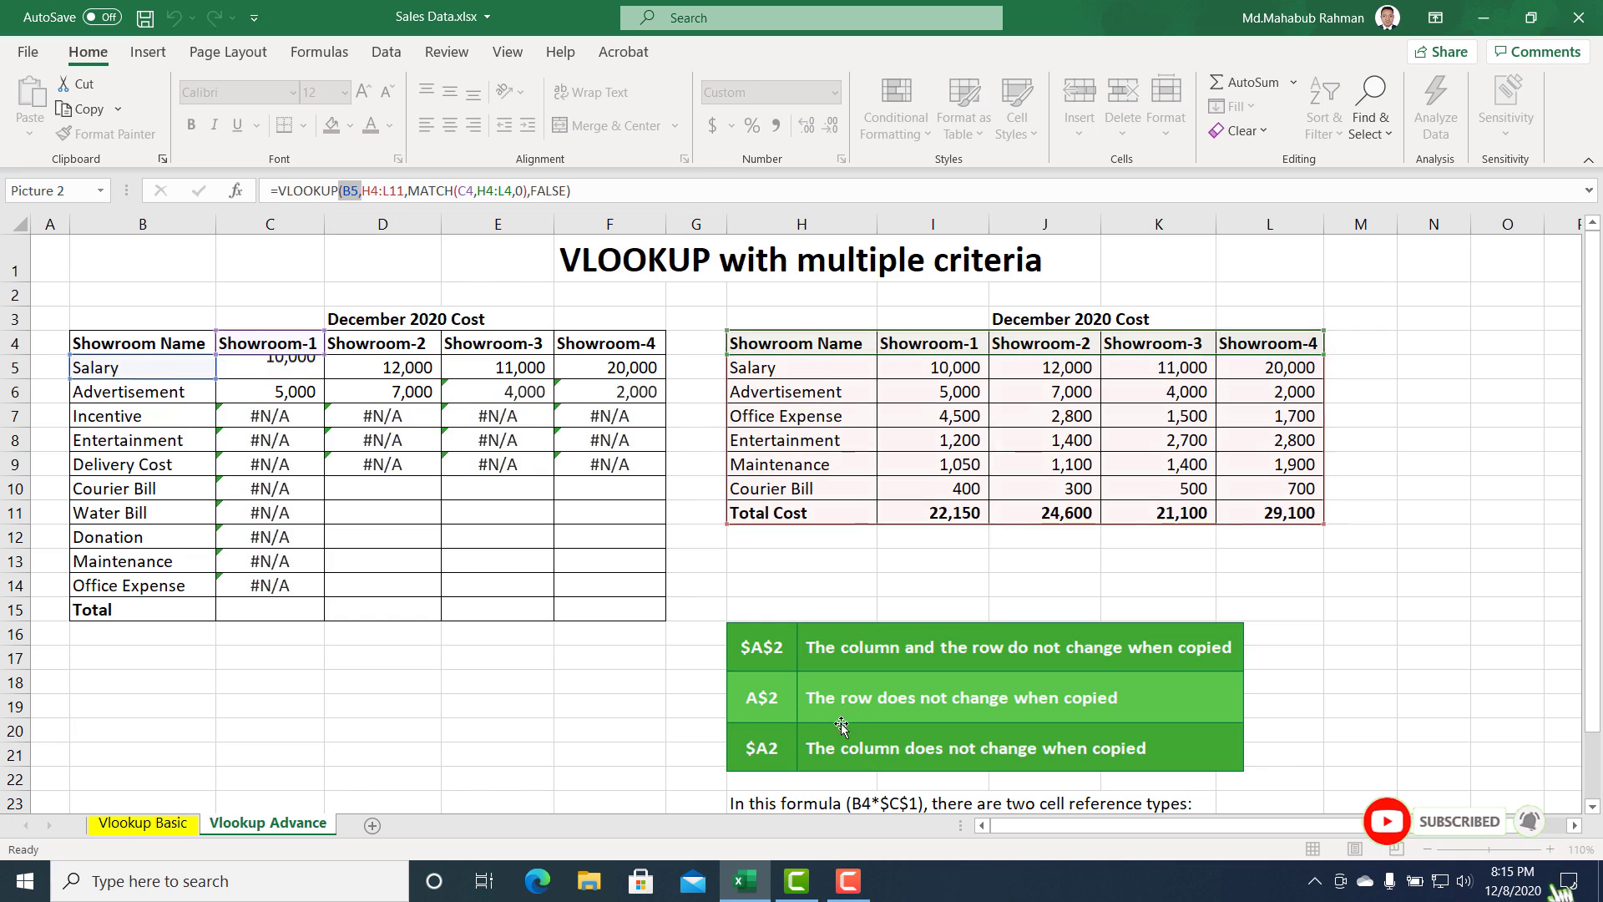
scroll(789, 715, "down", 1)
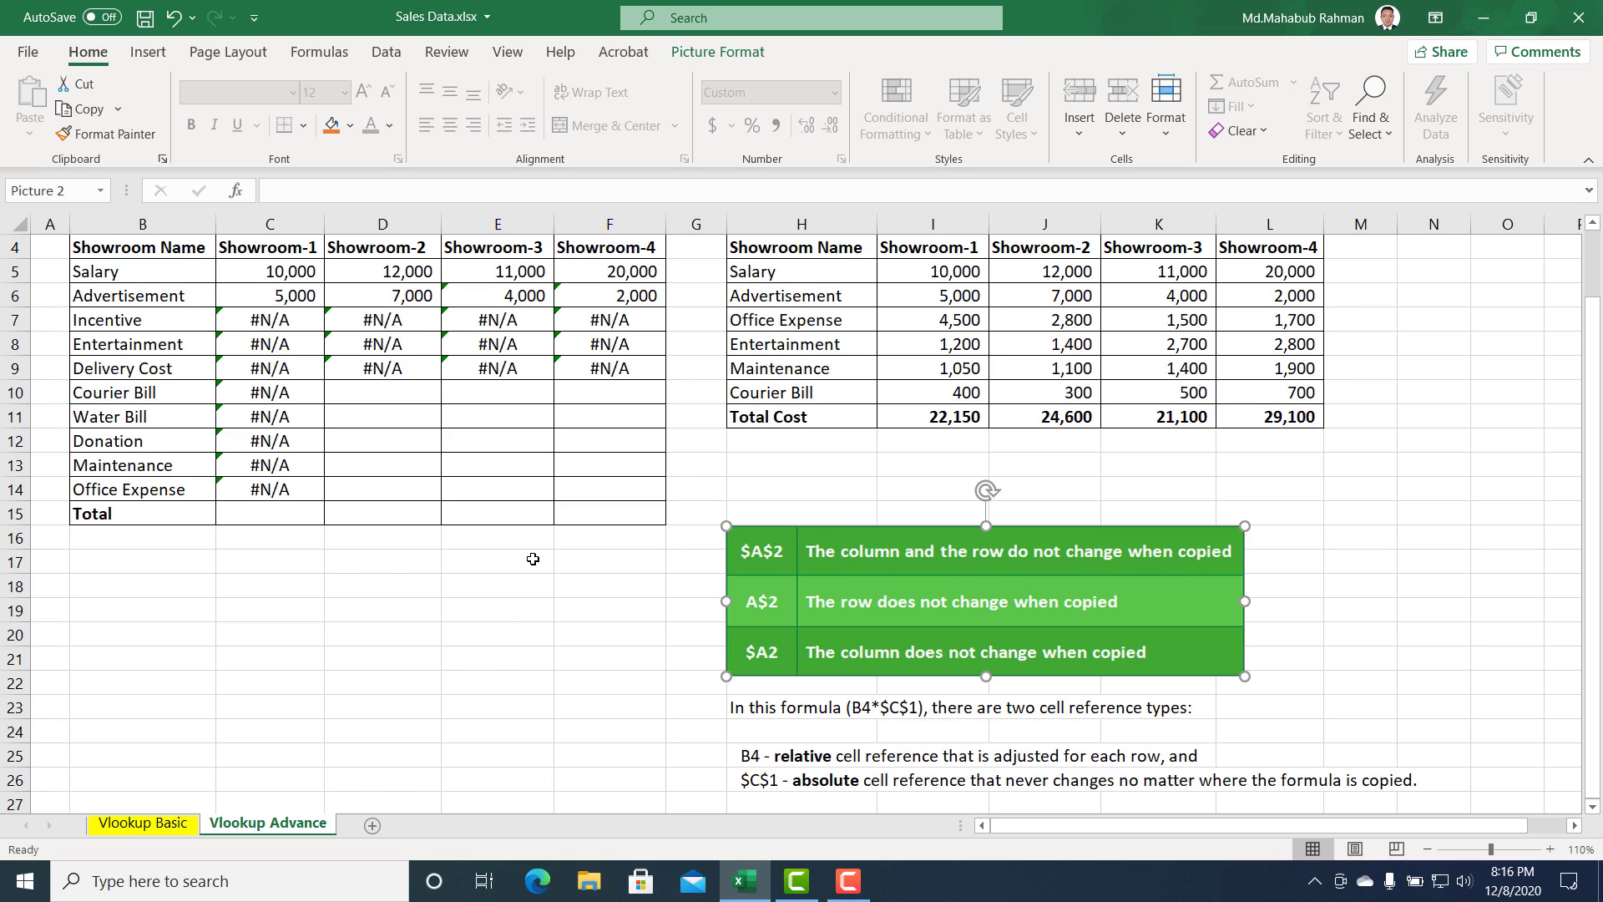
scroll(530, 555, "up", 1)
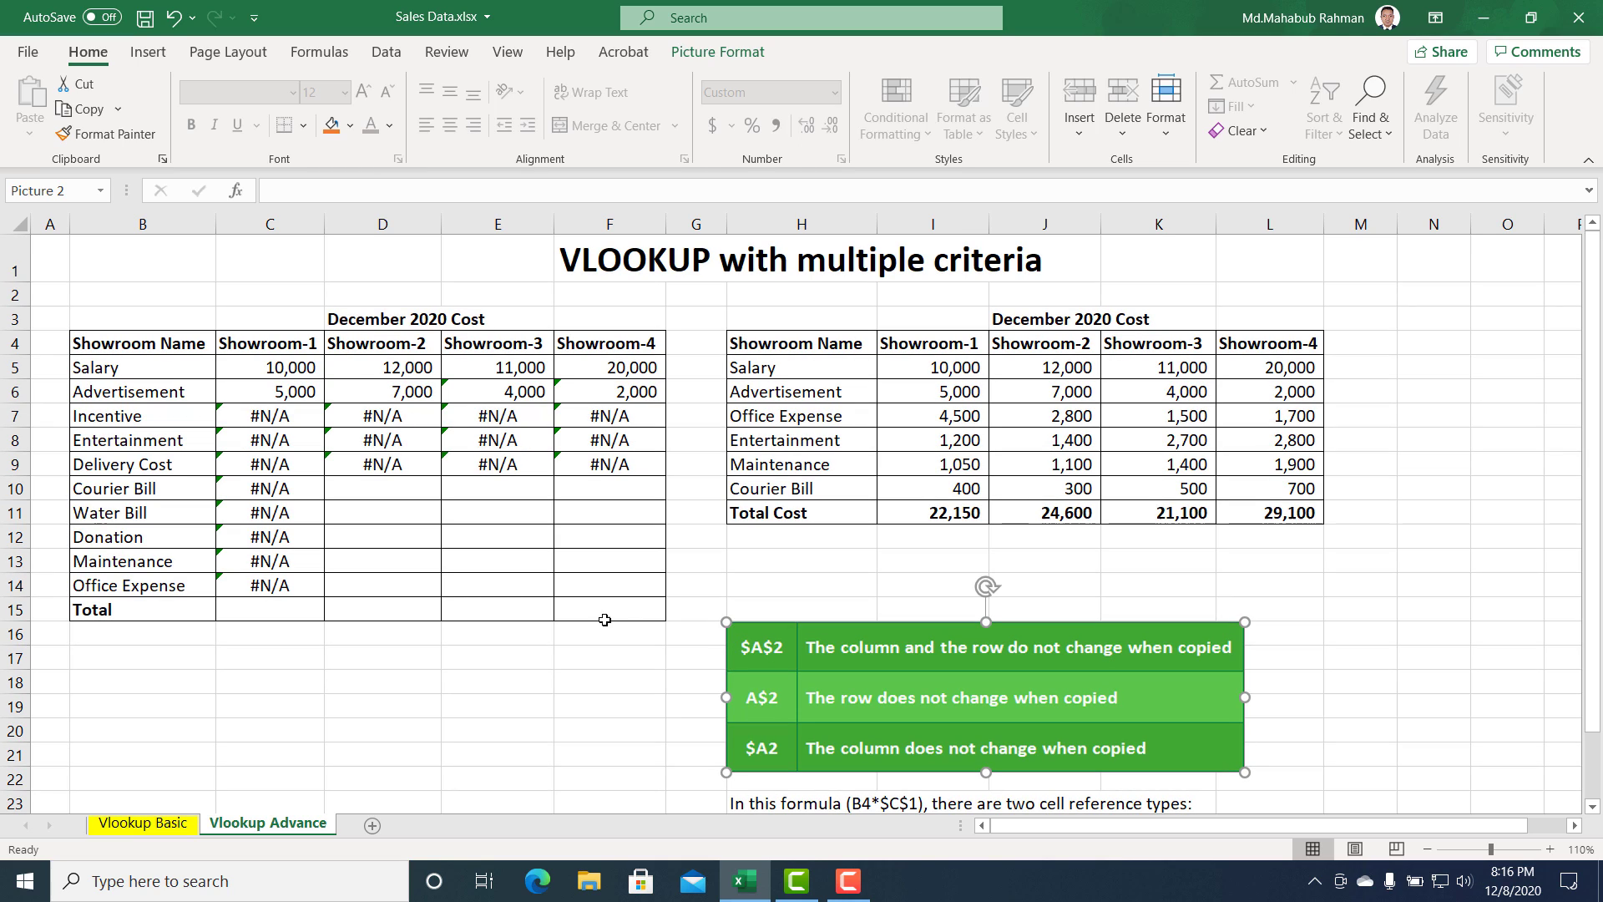
left_click(398, 688)
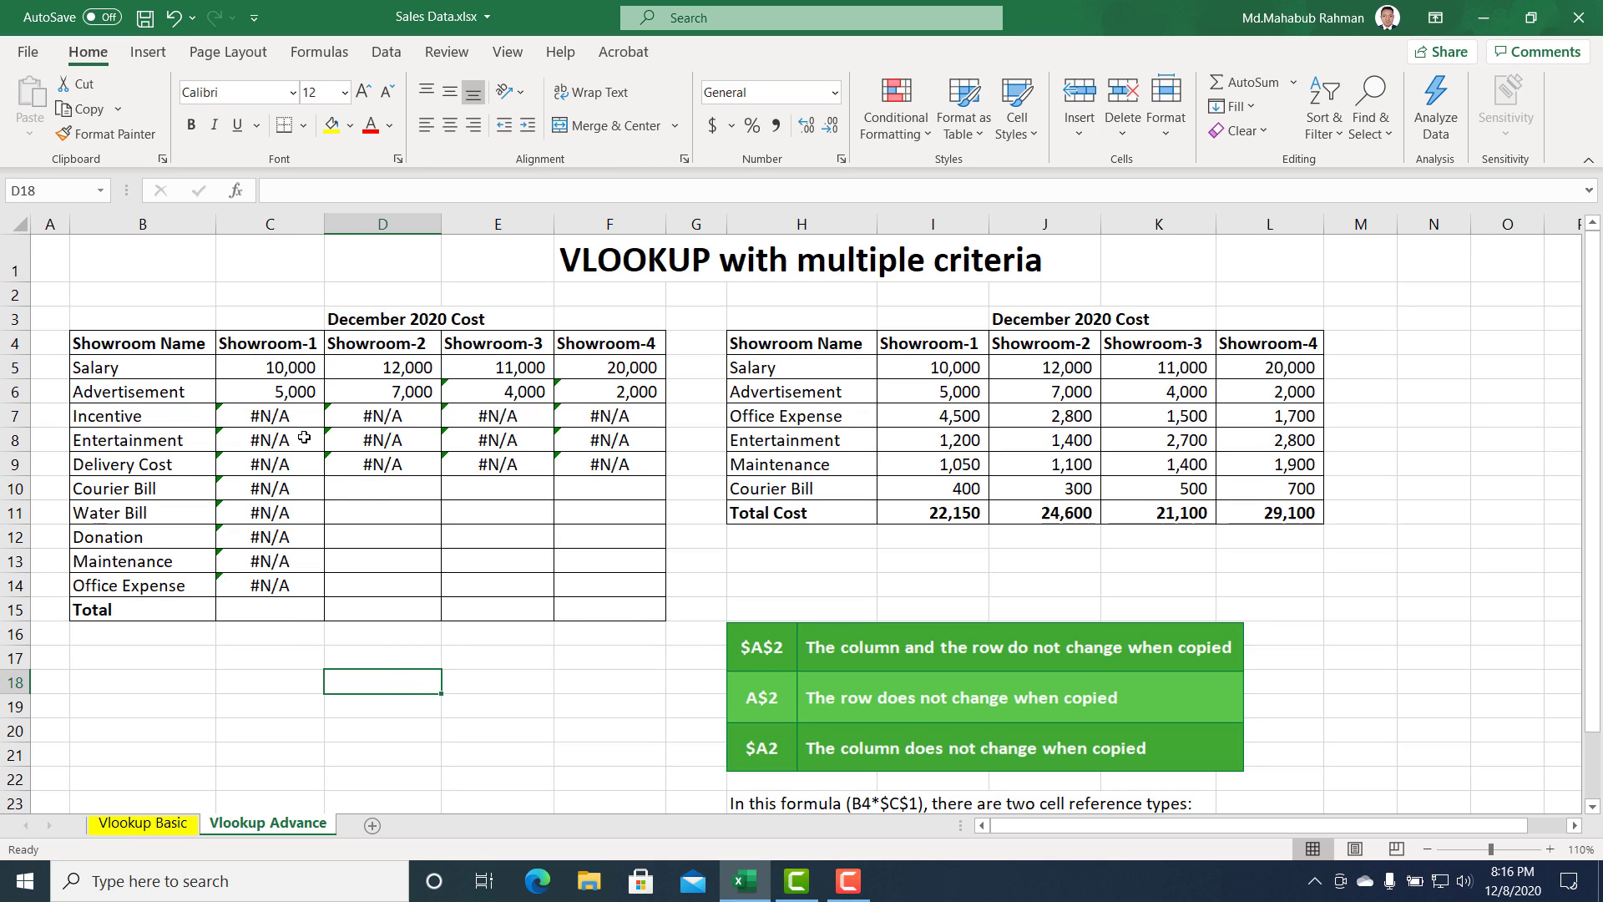
Check the lookup value reference of the Showroom-2 Salary formula in D5 once more.
left_click(369, 365)
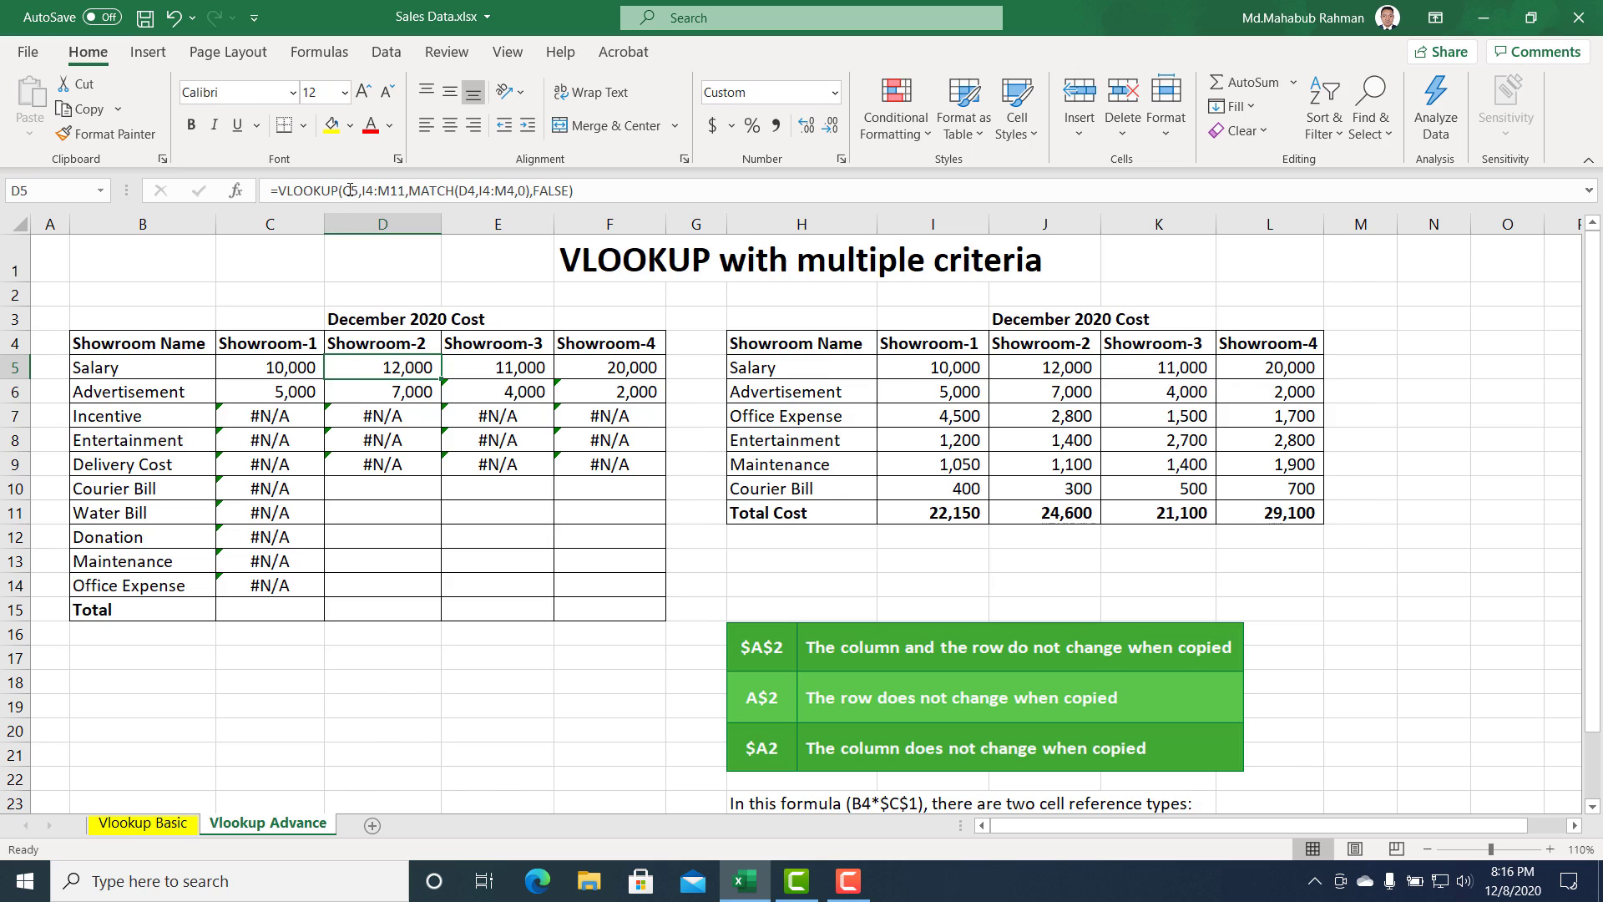
double_click(338, 359)
key("Escape")
Make the lookup value in the C5 formula fully absolute as $B$5 and copy the formula down to C8.
left_click(284, 378)
left_click(347, 190)
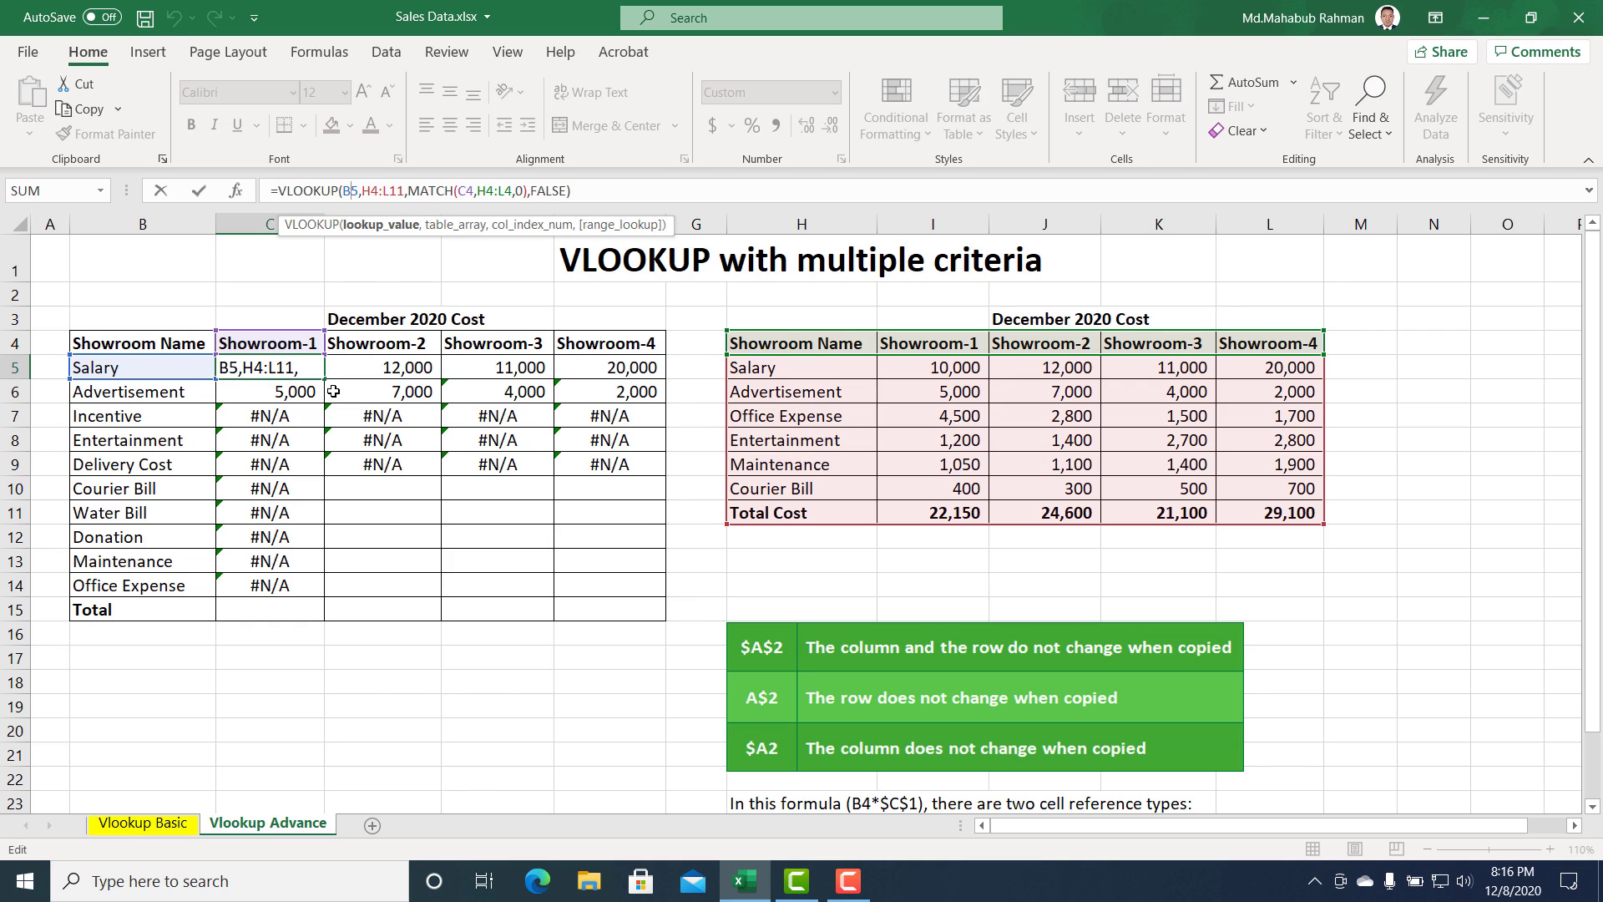
key("F4")
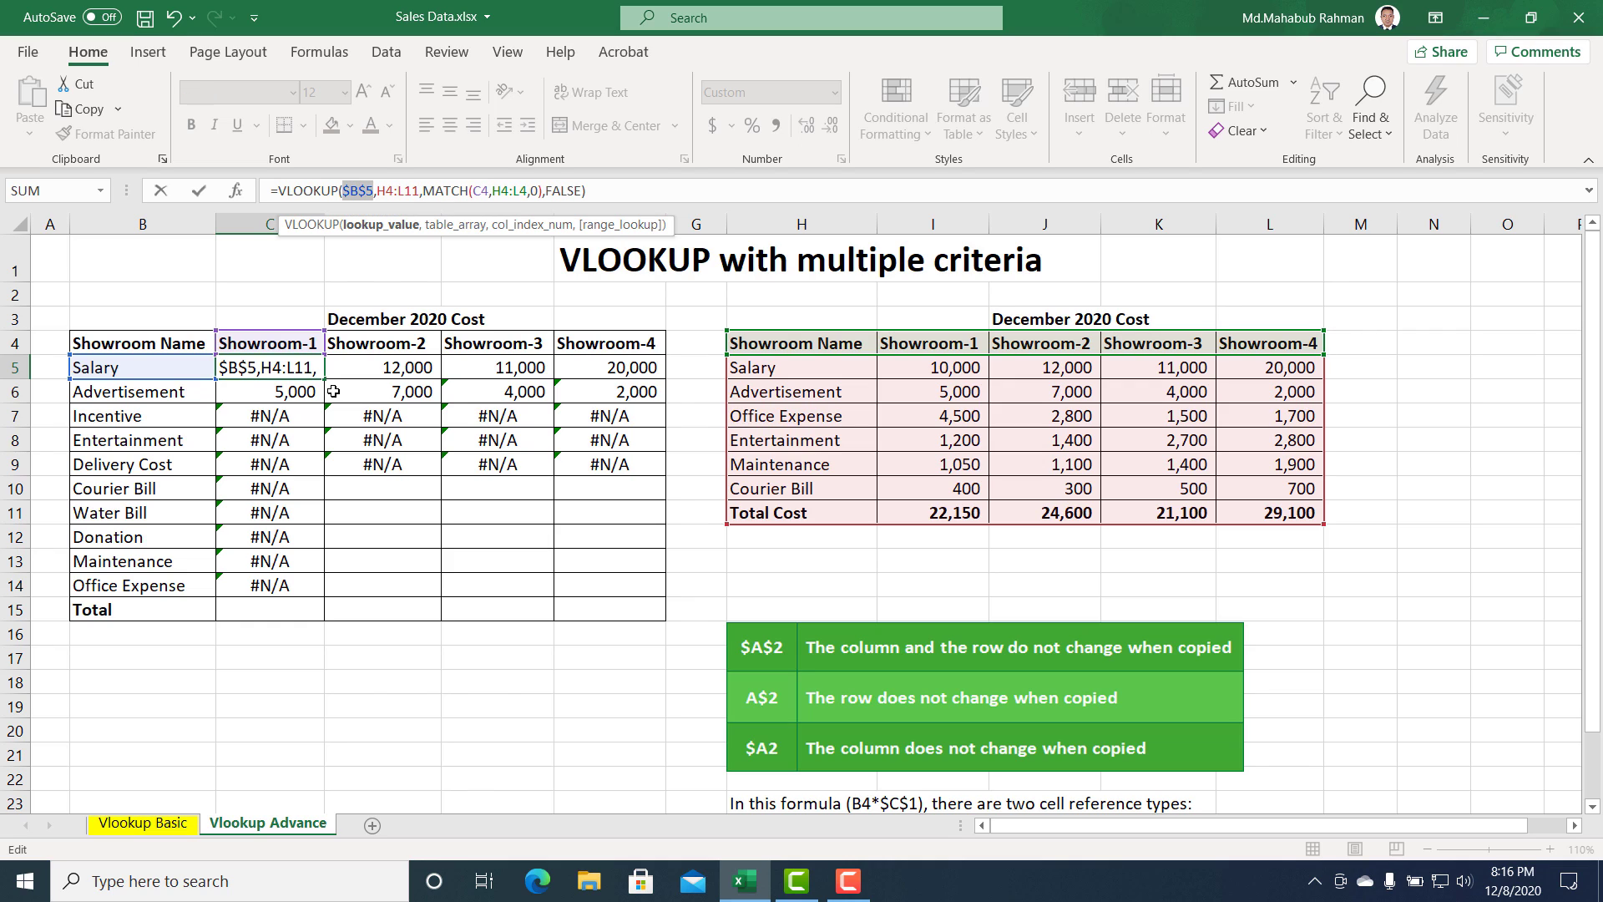
key("Return")
left_click(256, 366)
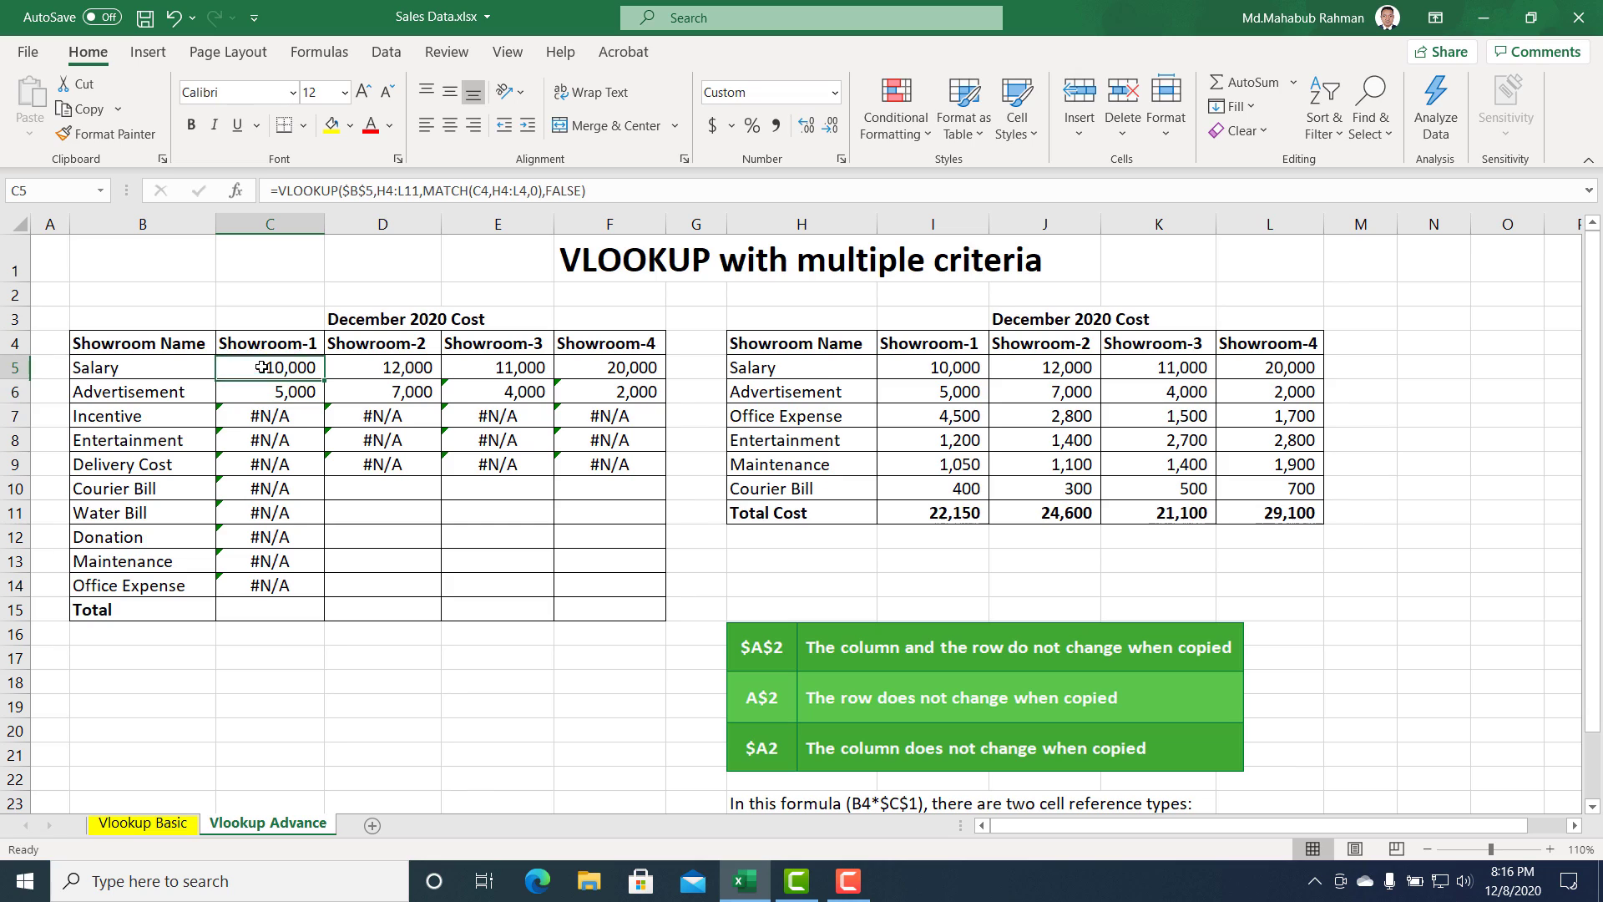
left_click_drag(323, 394, 324, 452)
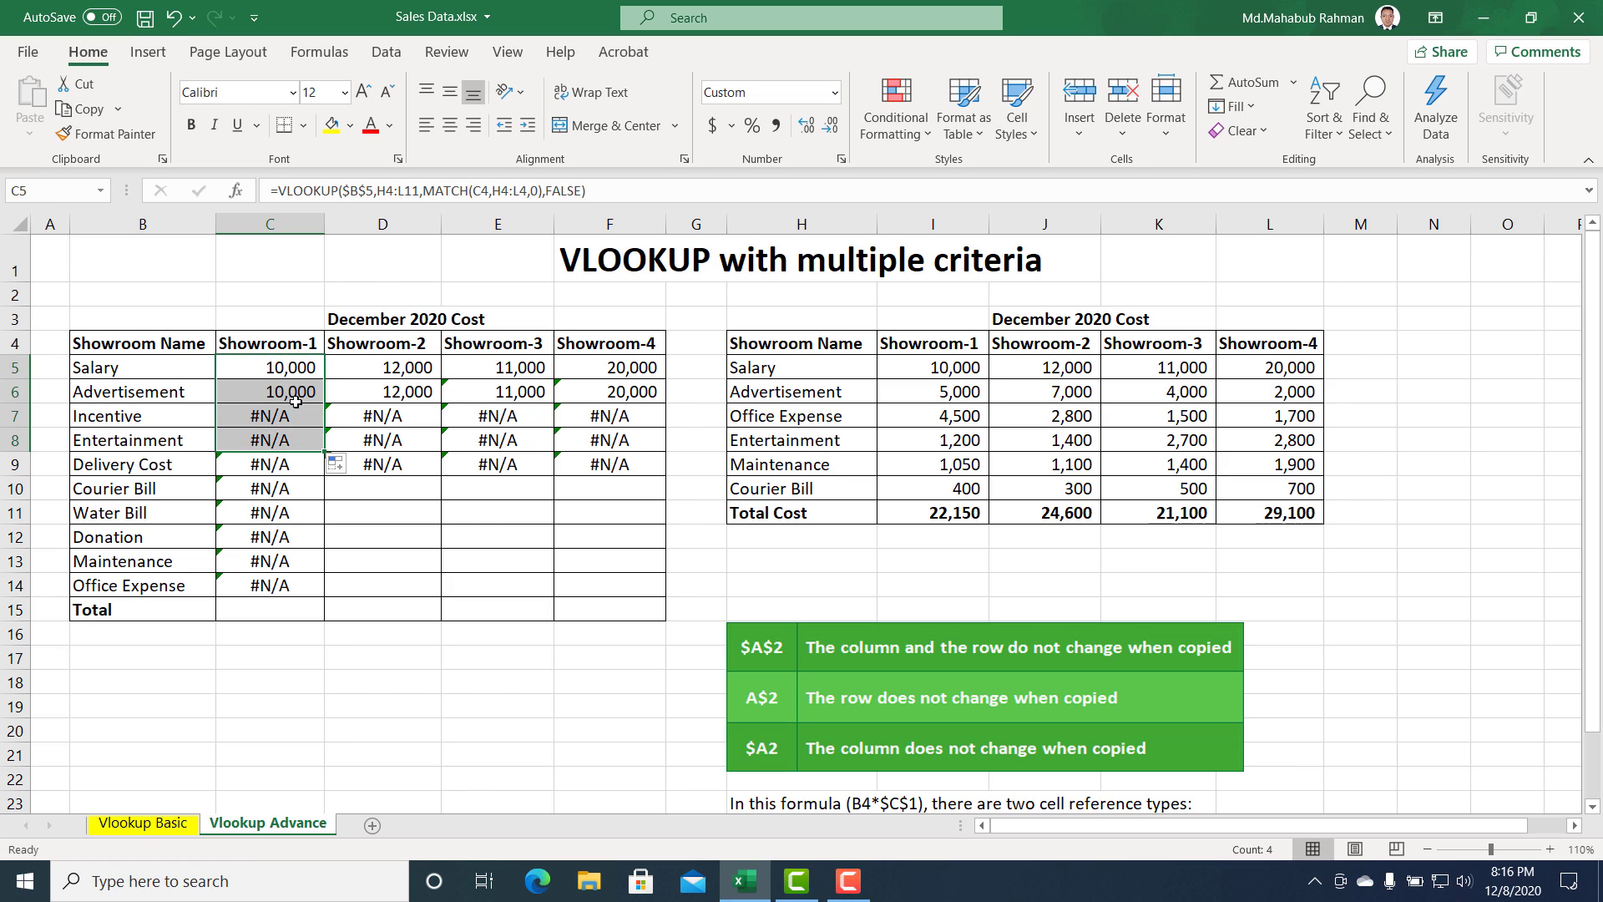
Inspect the formulas in C6 through C9 to see how the lookup value and range references behave when copied down.
left_click(268, 388)
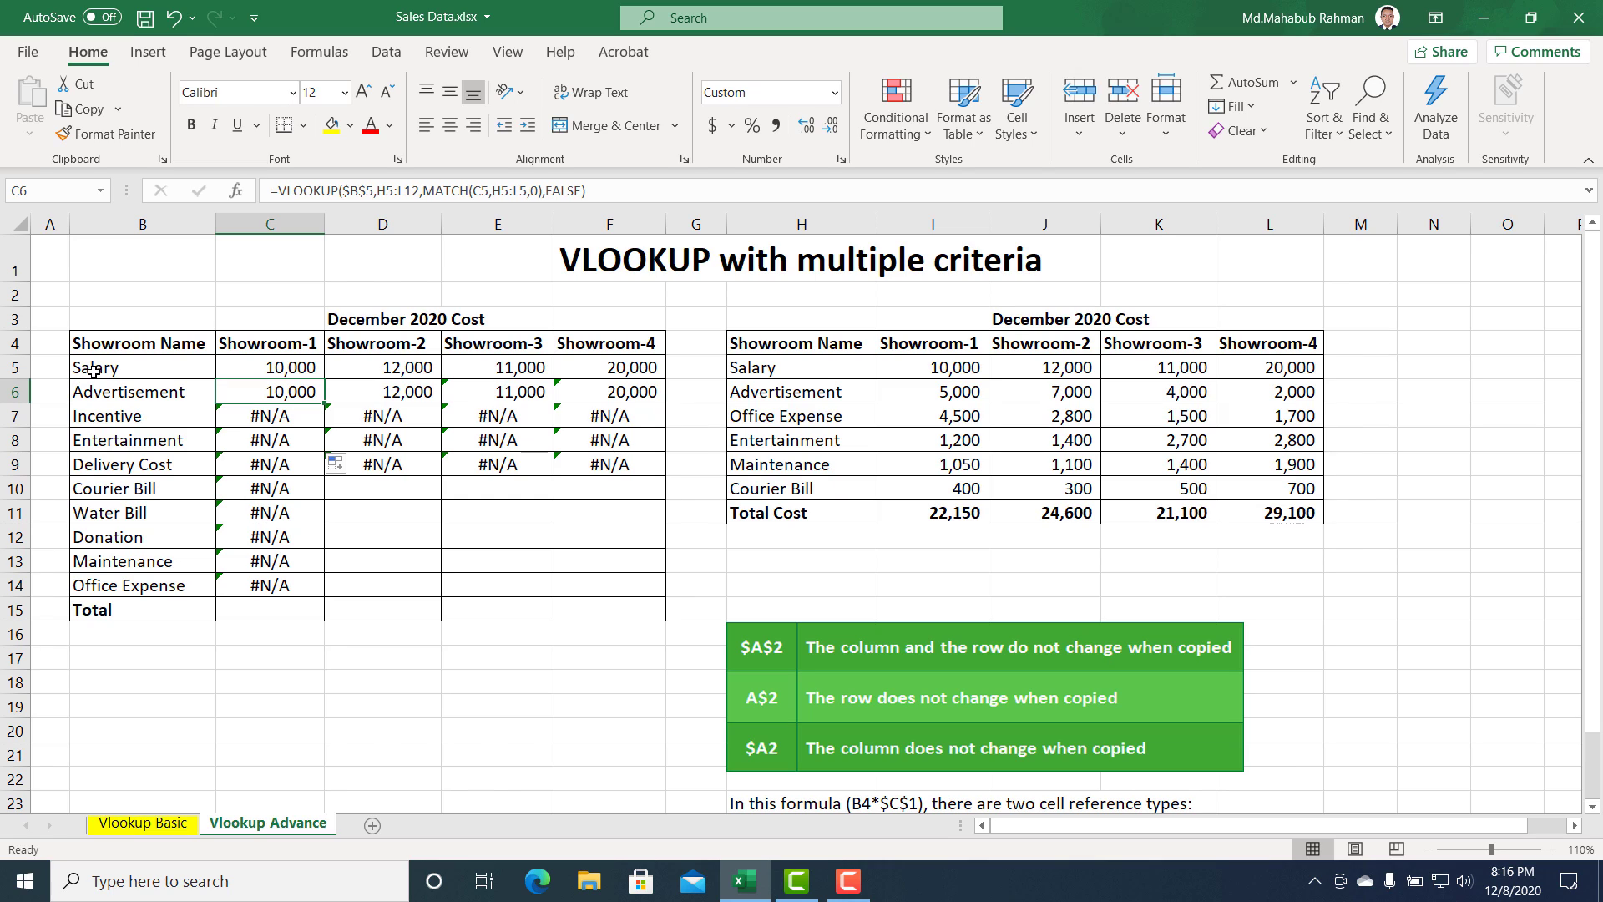
double_click(289, 393)
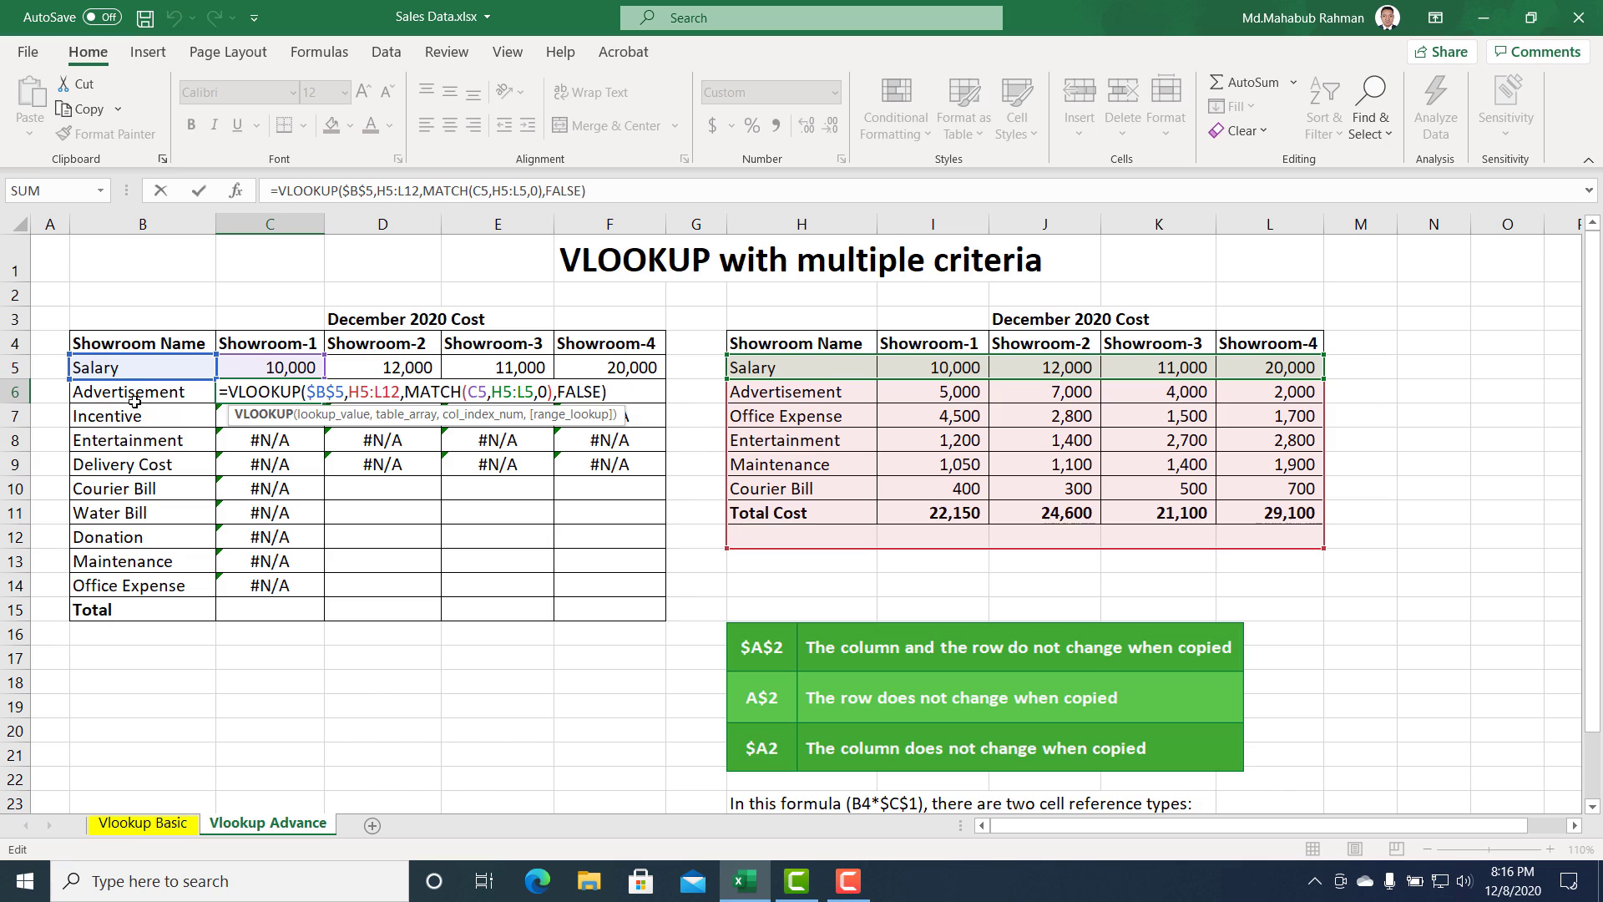
key("Return")
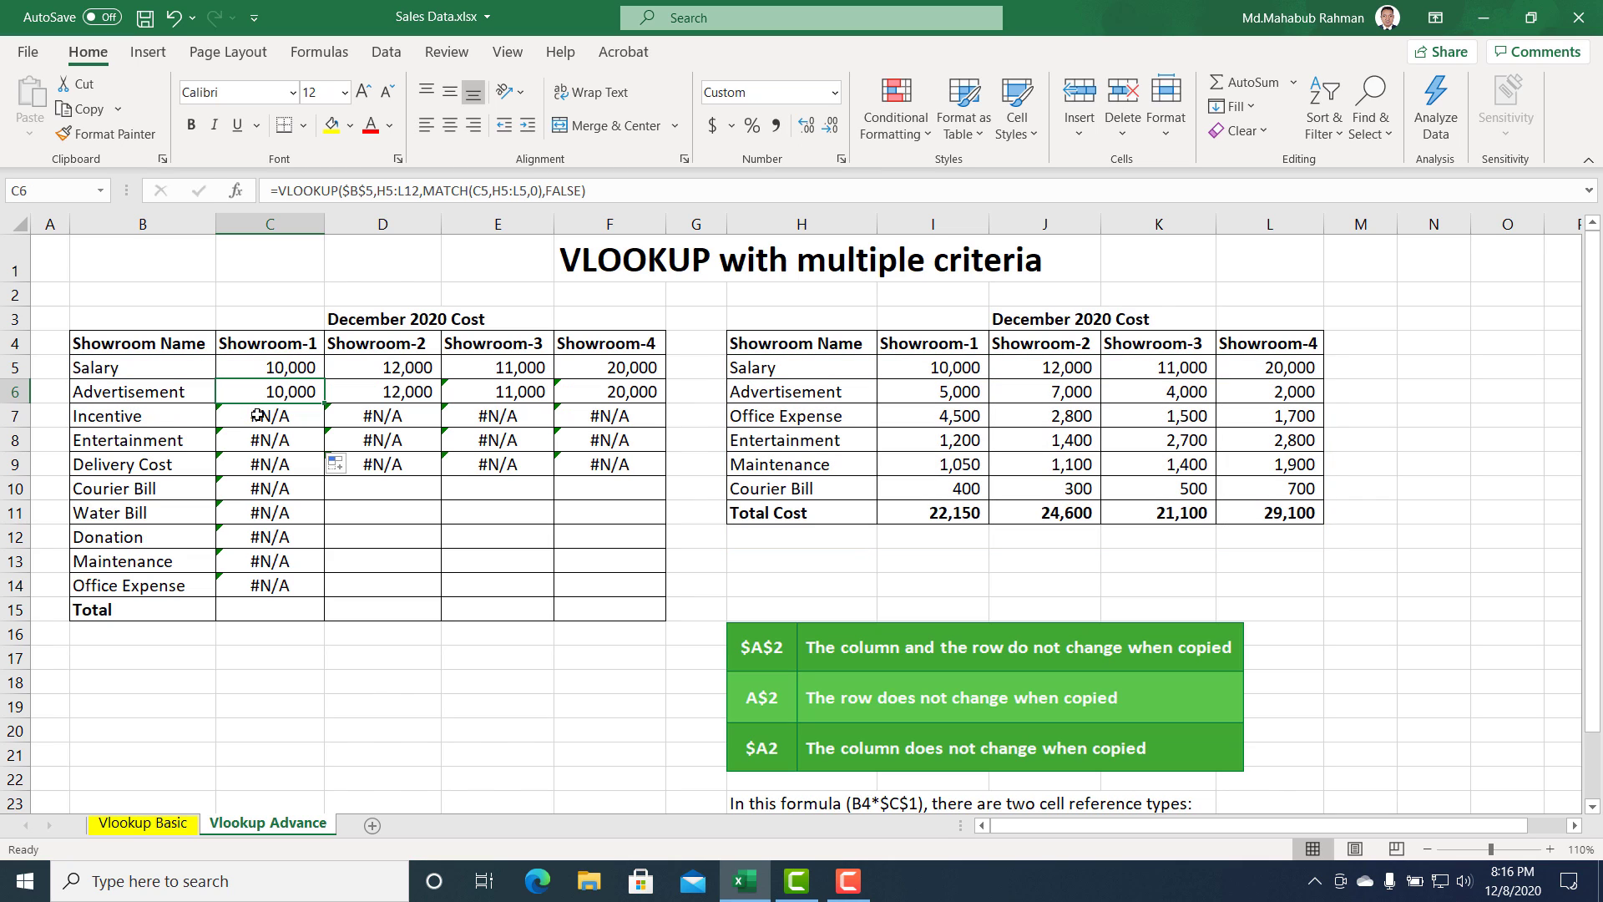
double_click(258, 415)
key("Return")
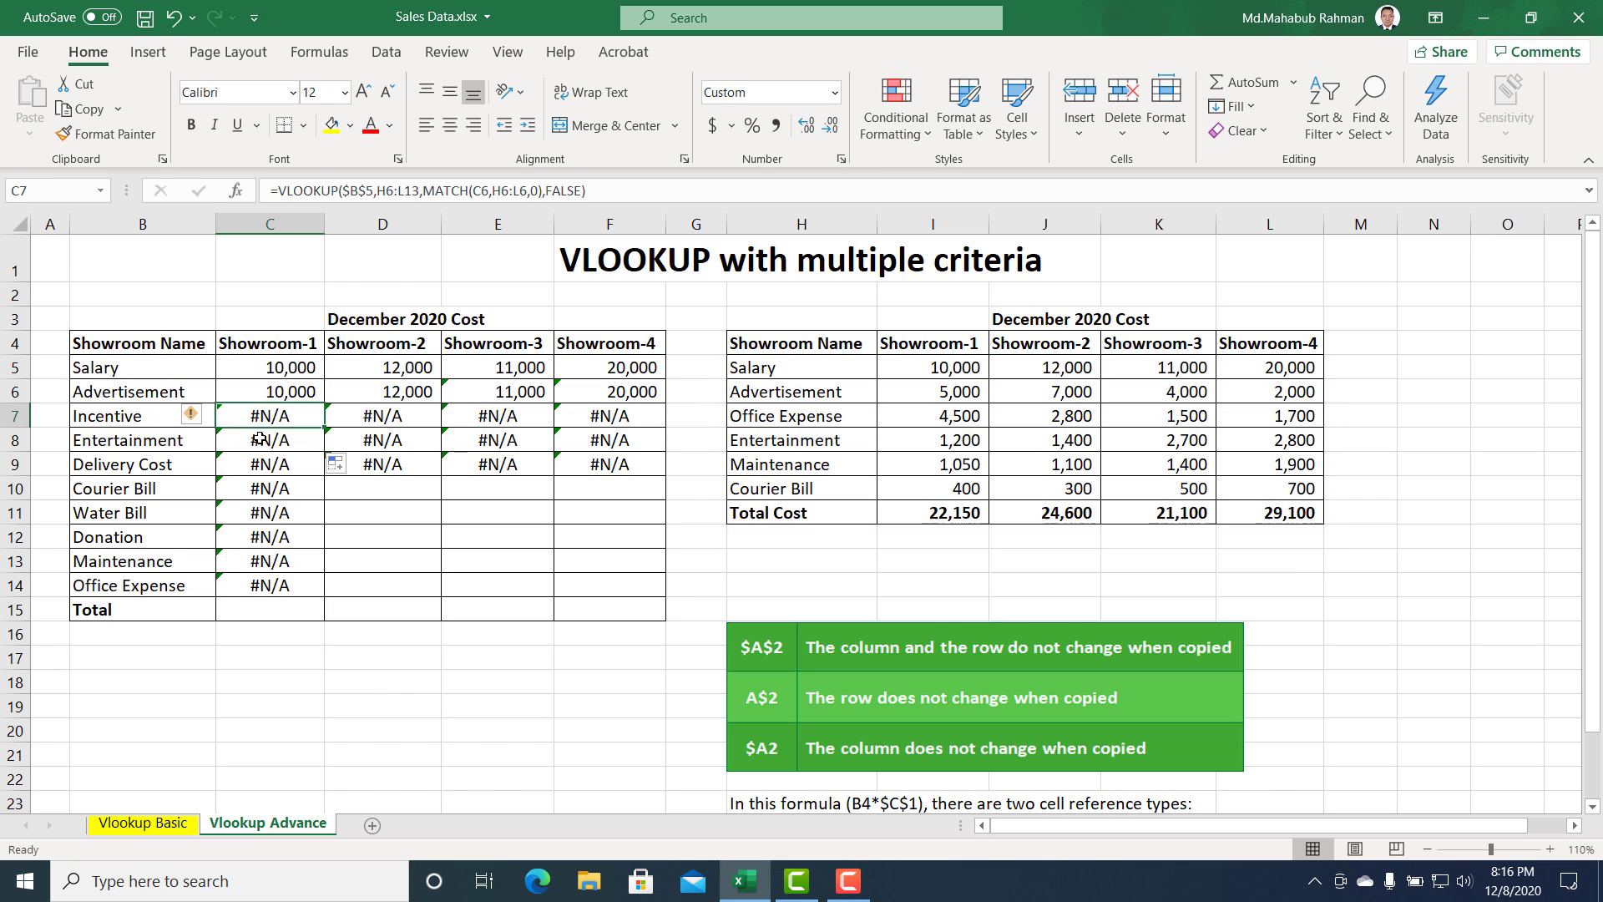
double_click(260, 440)
key("ctrl+Return")
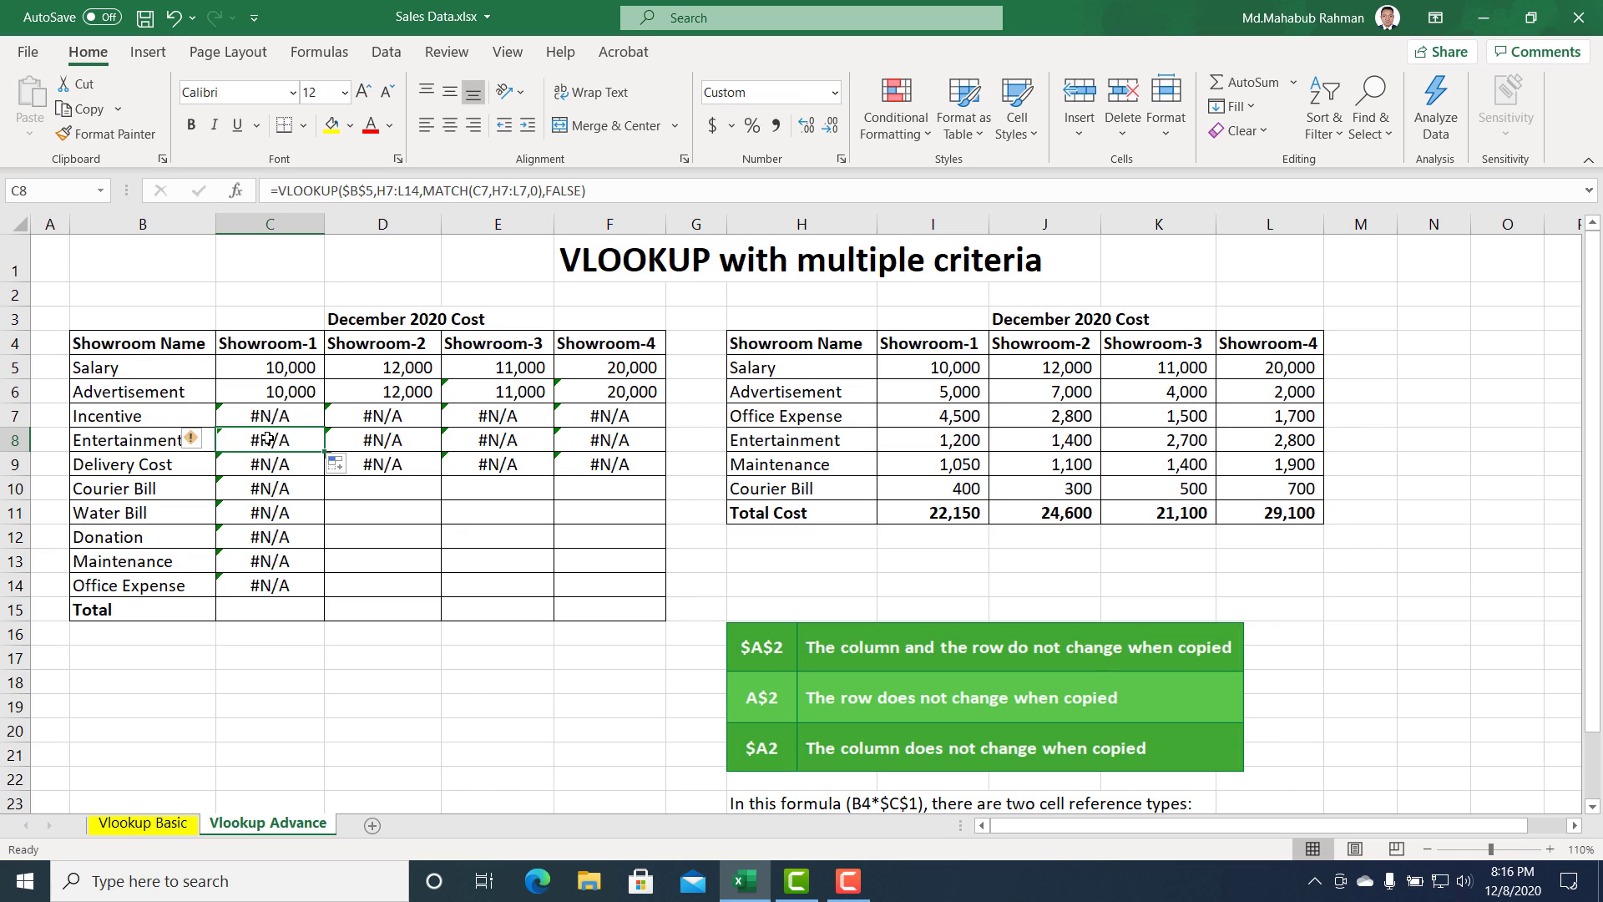
double_click(261, 460)
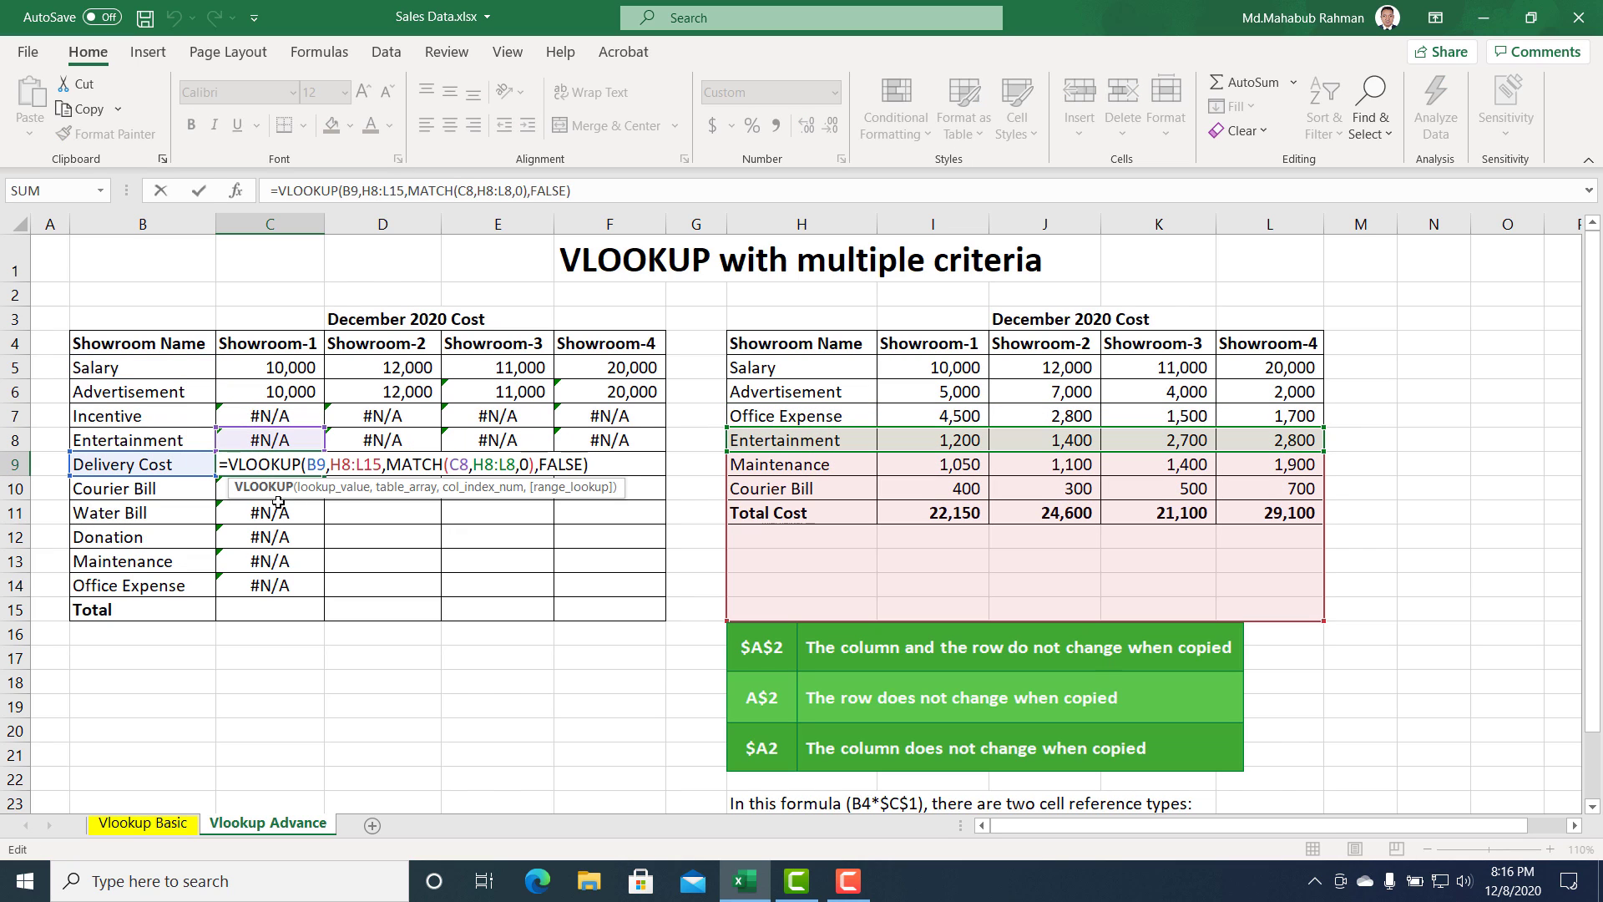
key("ctrl+Return")
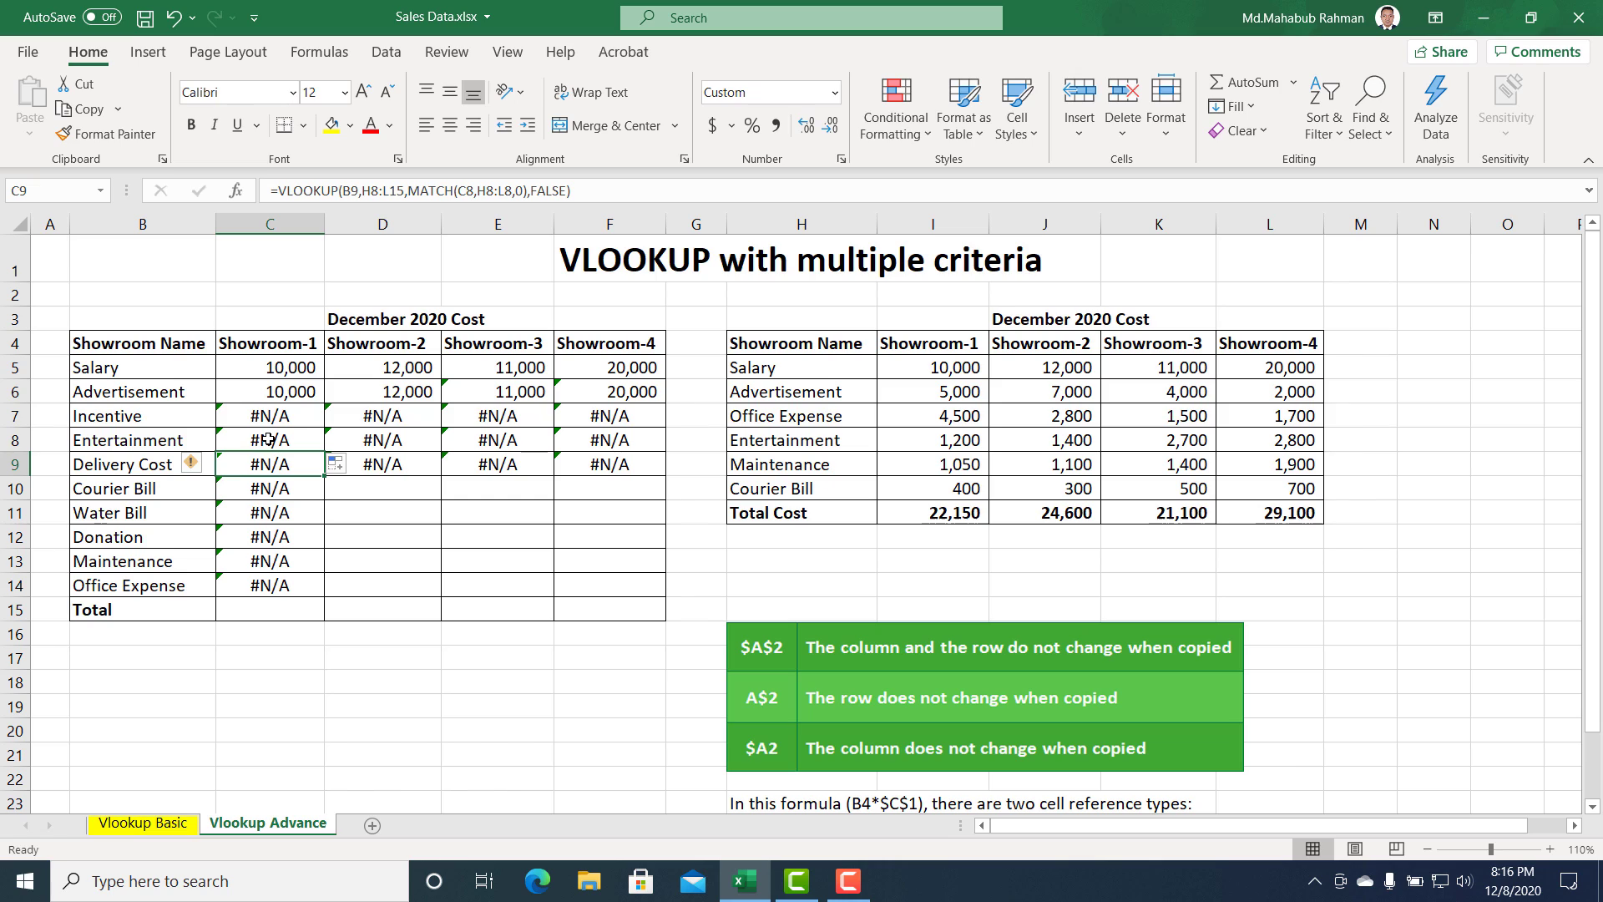
key("ctrl+Down")
Remove both dollar signs from the lookup value in the C5 formula so that it reads B5.
double_click(270, 369)
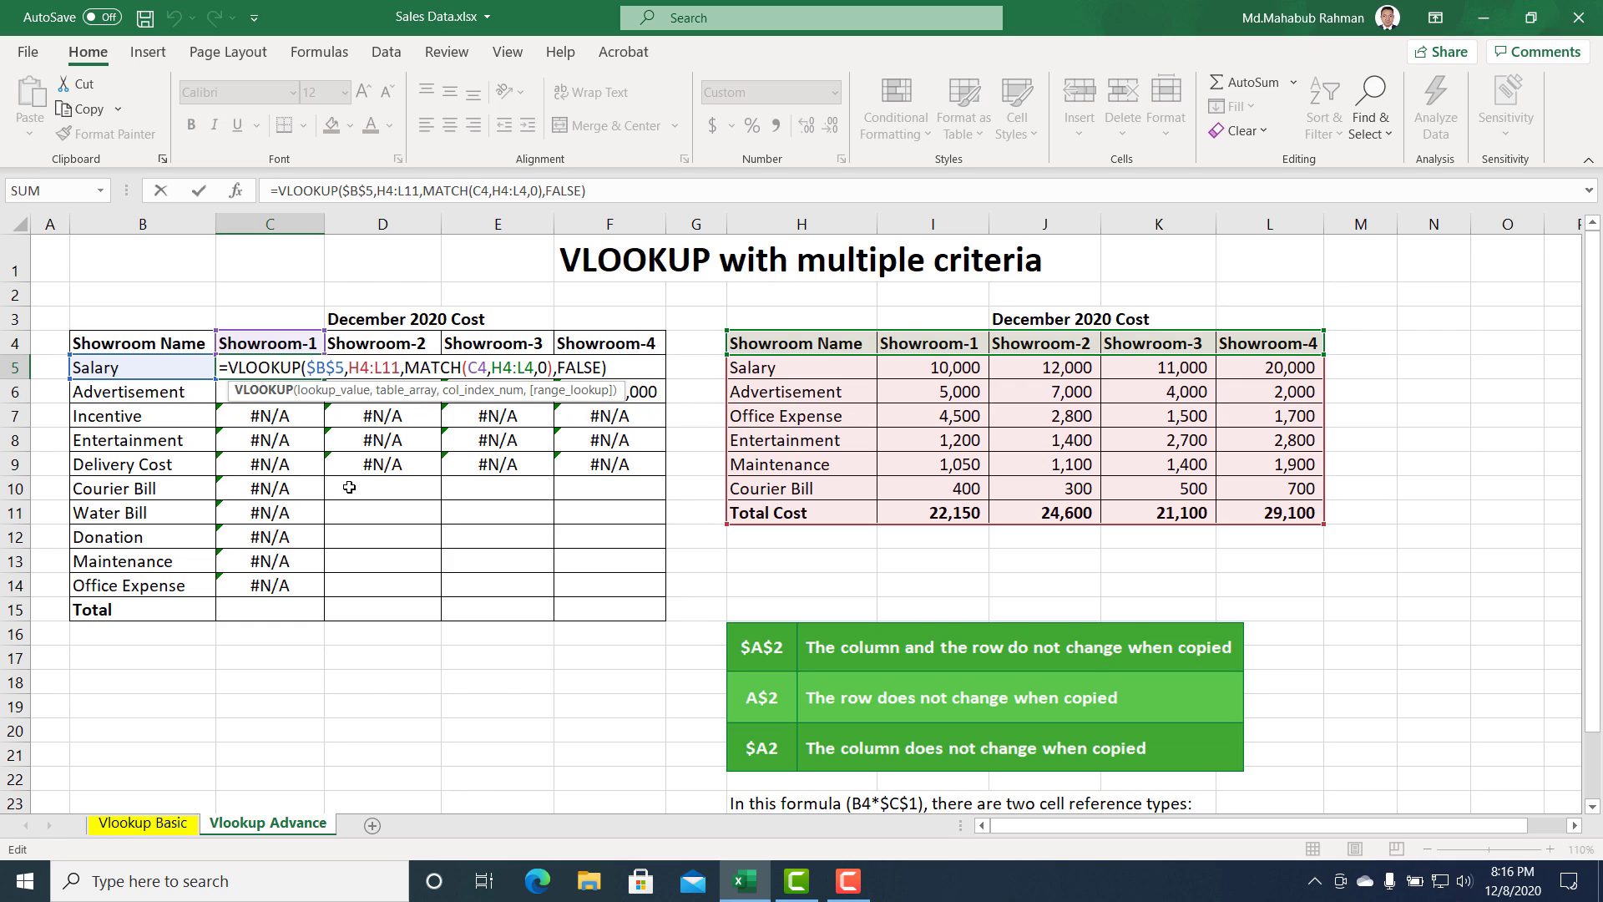
key("ctrl+Return")
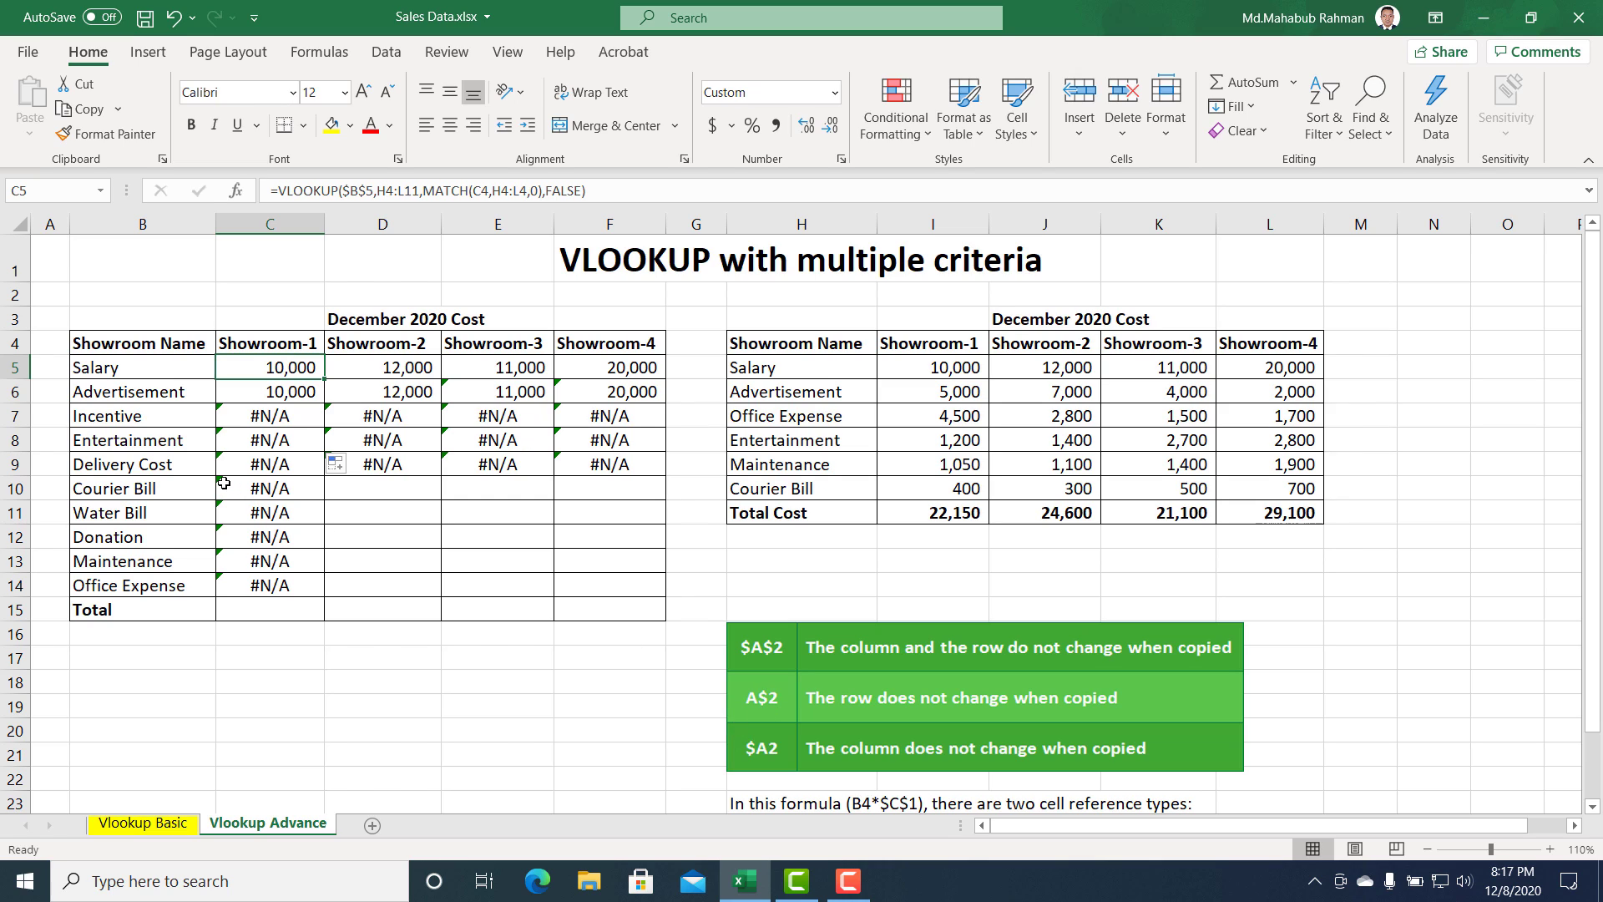
left_click(365, 190)
key("BackSpace")
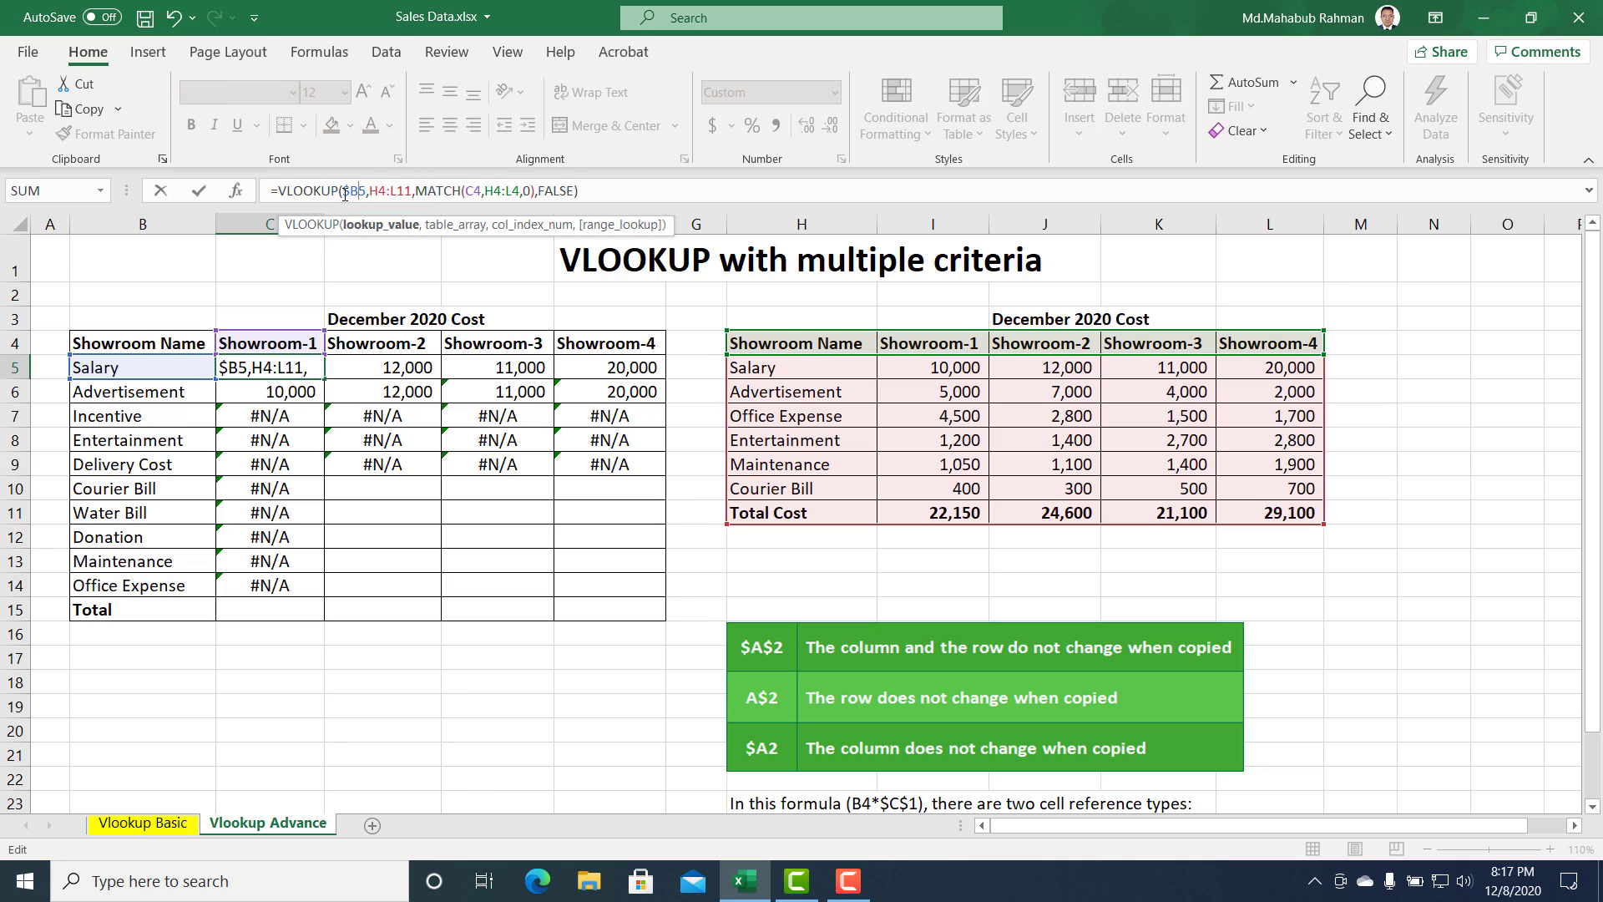
key("BackSpace")
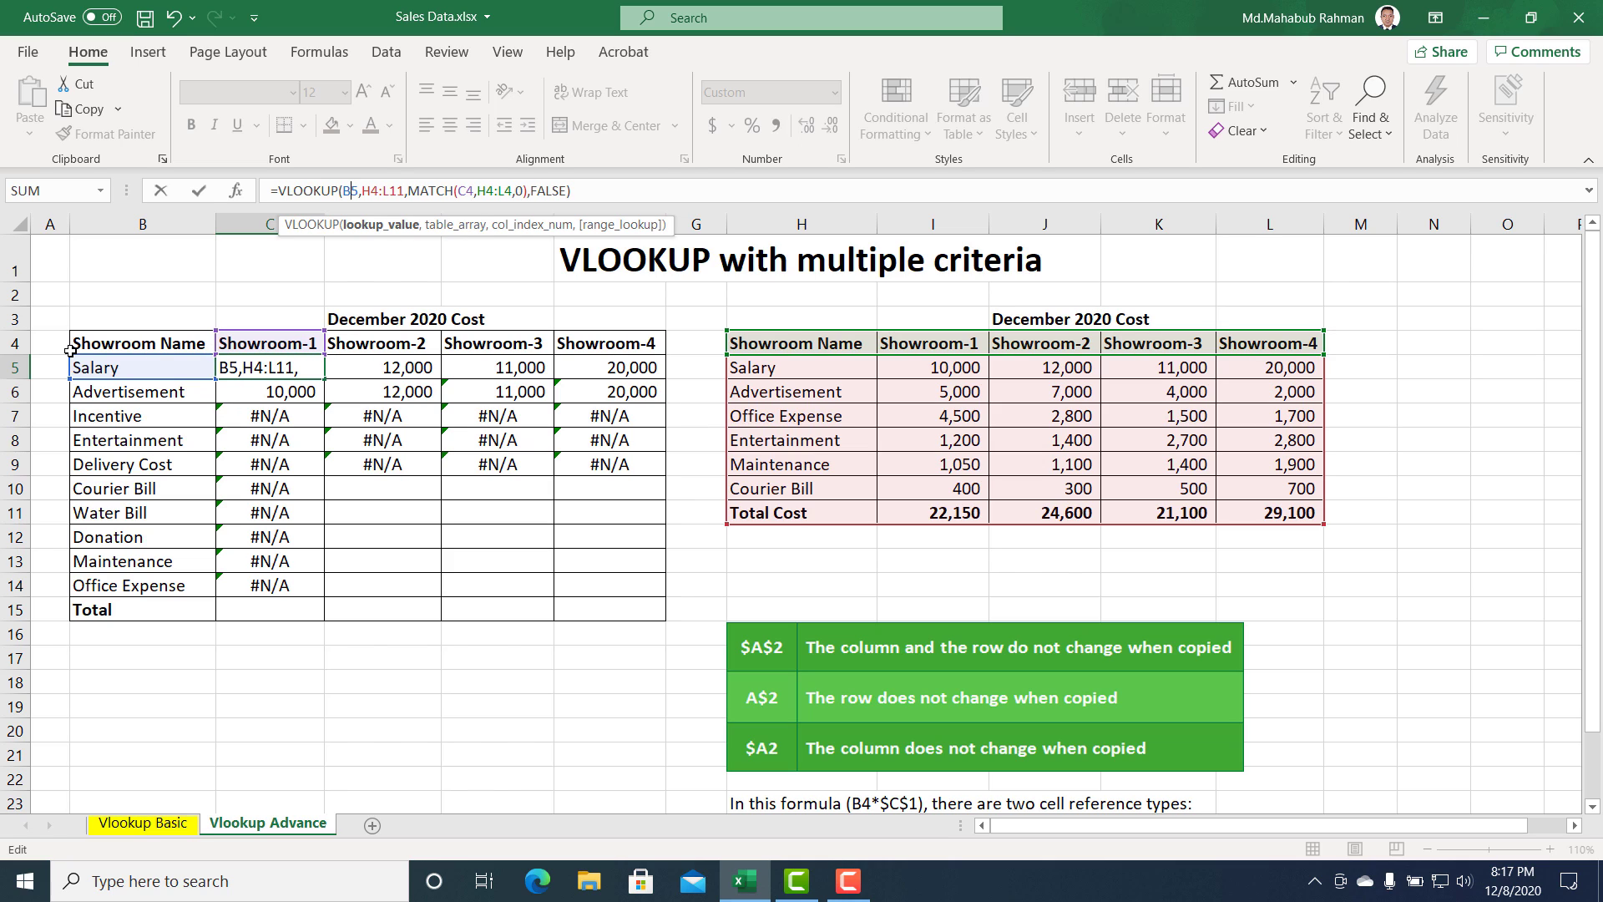
key("Return")
Examine the header row 4 from Showroom-1 to Showroom-4 in relation to the references of the C5 formula.
left_click(14, 343)
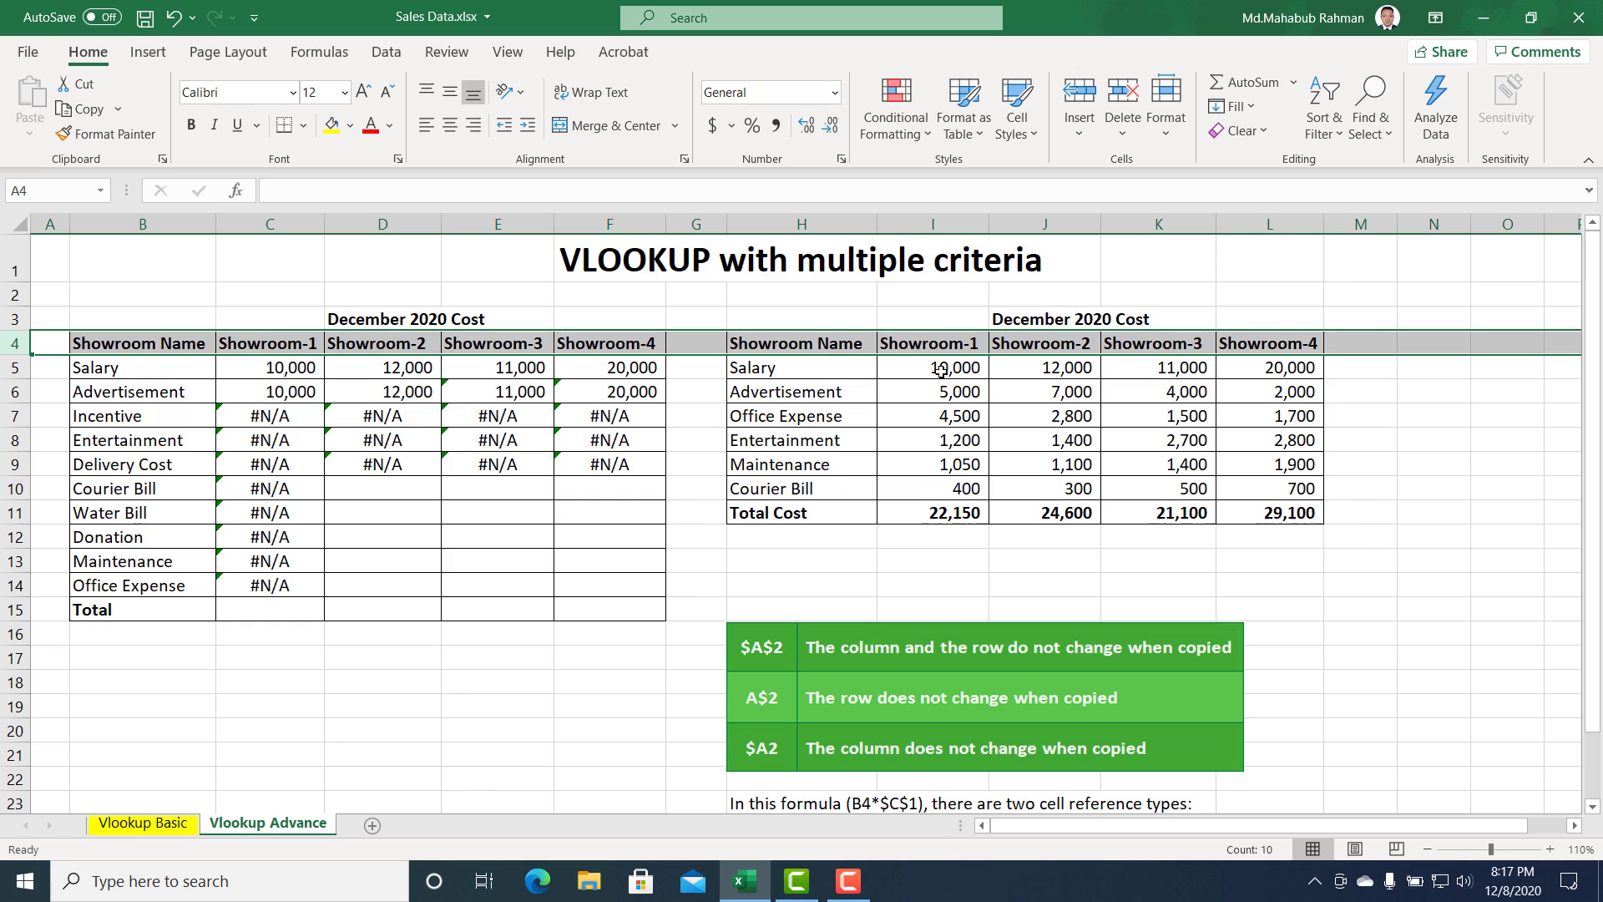
left_click(305, 343)
key("Right")
key("Right")
key("Right")
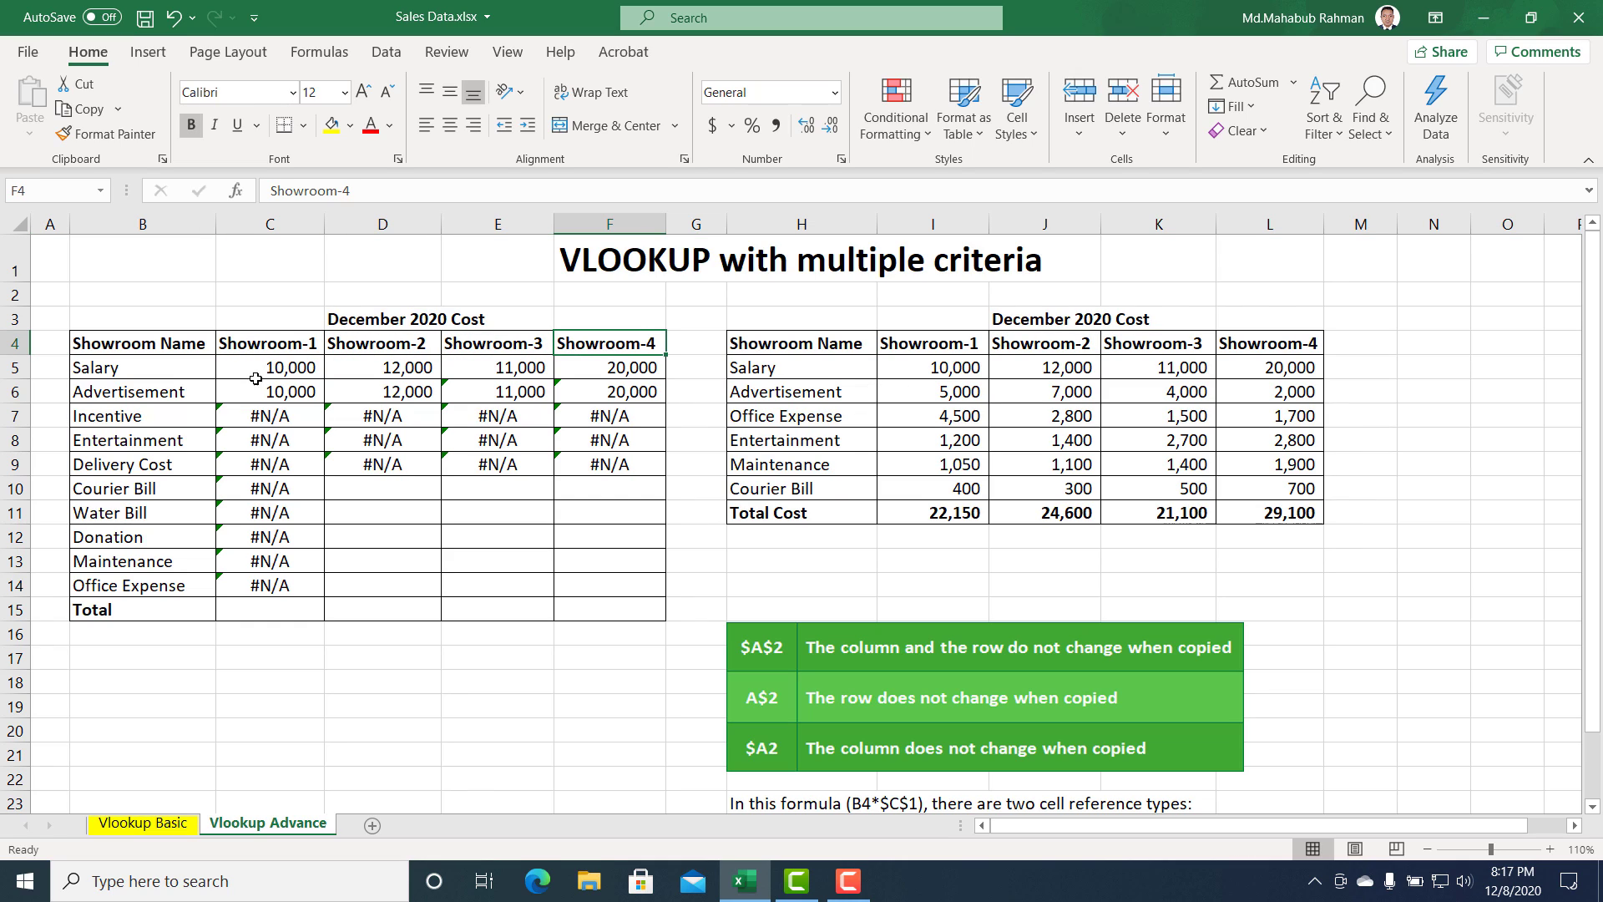
left_click(276, 346)
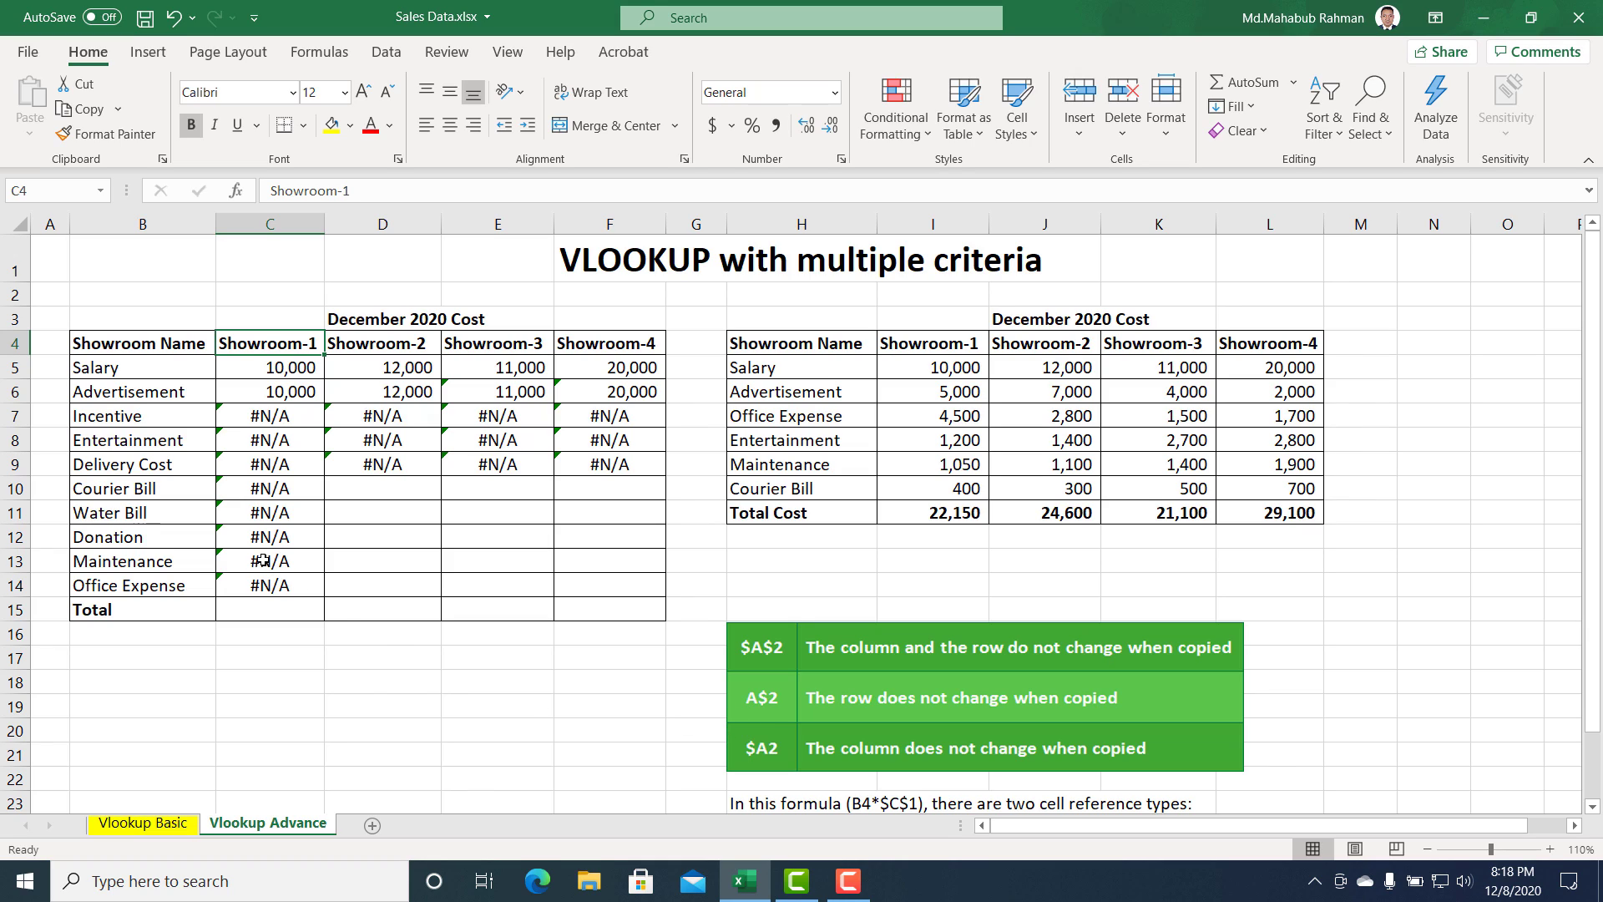
left_click(267, 371)
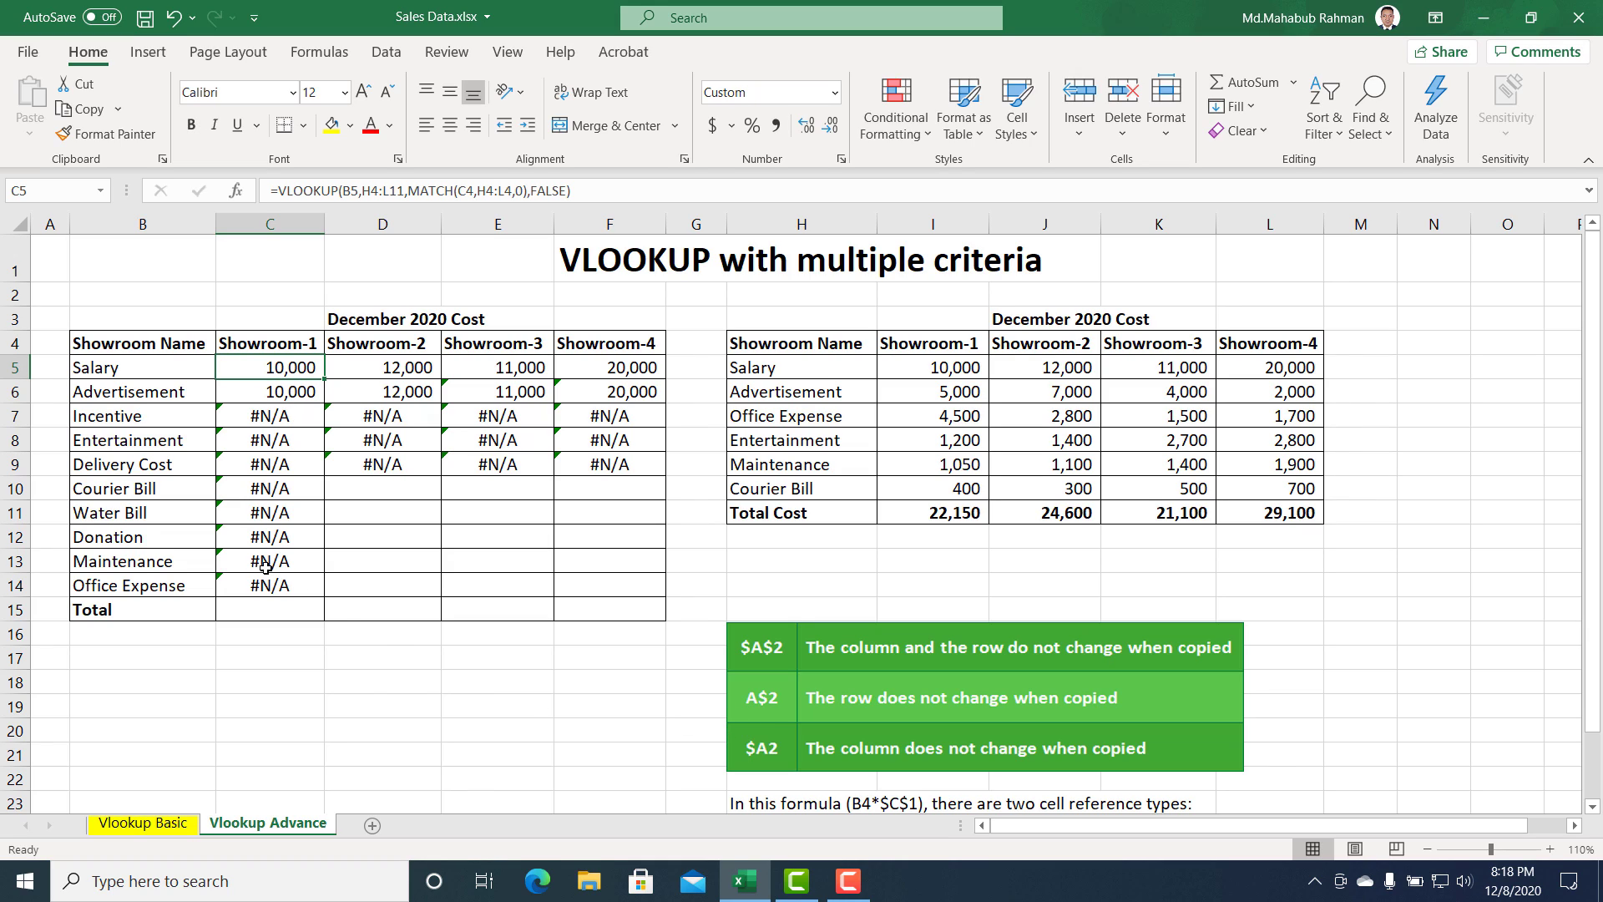
Clear the copied formulas from D5:F9 and C6:C14, keeping only the formula in C5.
left_click_drag(409, 377, 603, 465)
key("Delete")
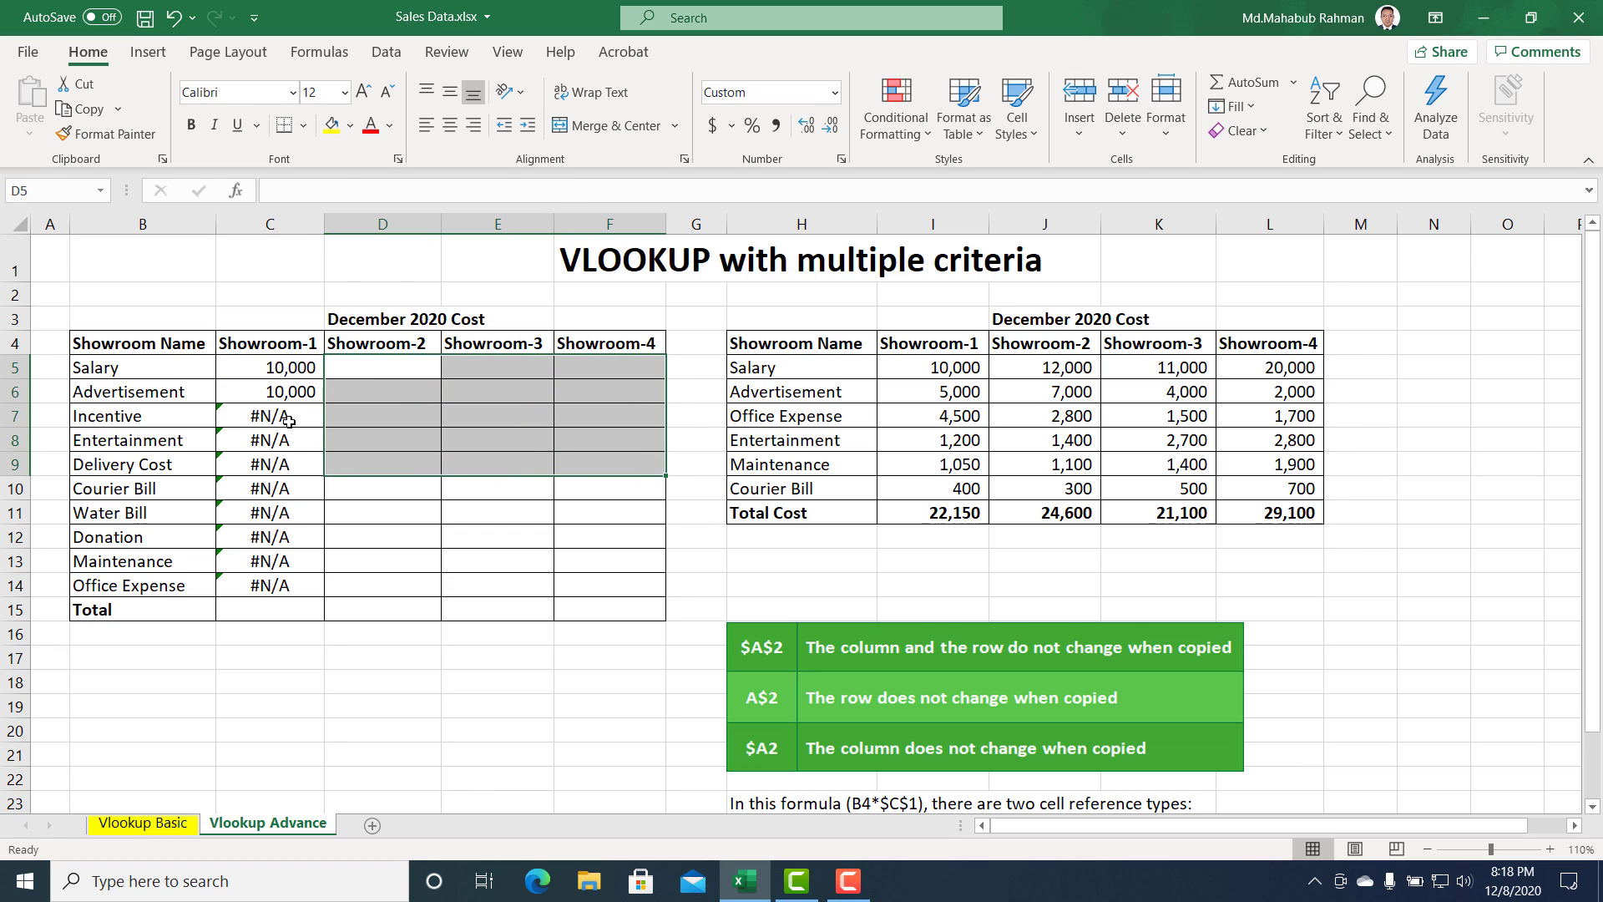
left_click_drag(288, 421, 288, 585)
key("Delete")
left_click(289, 392)
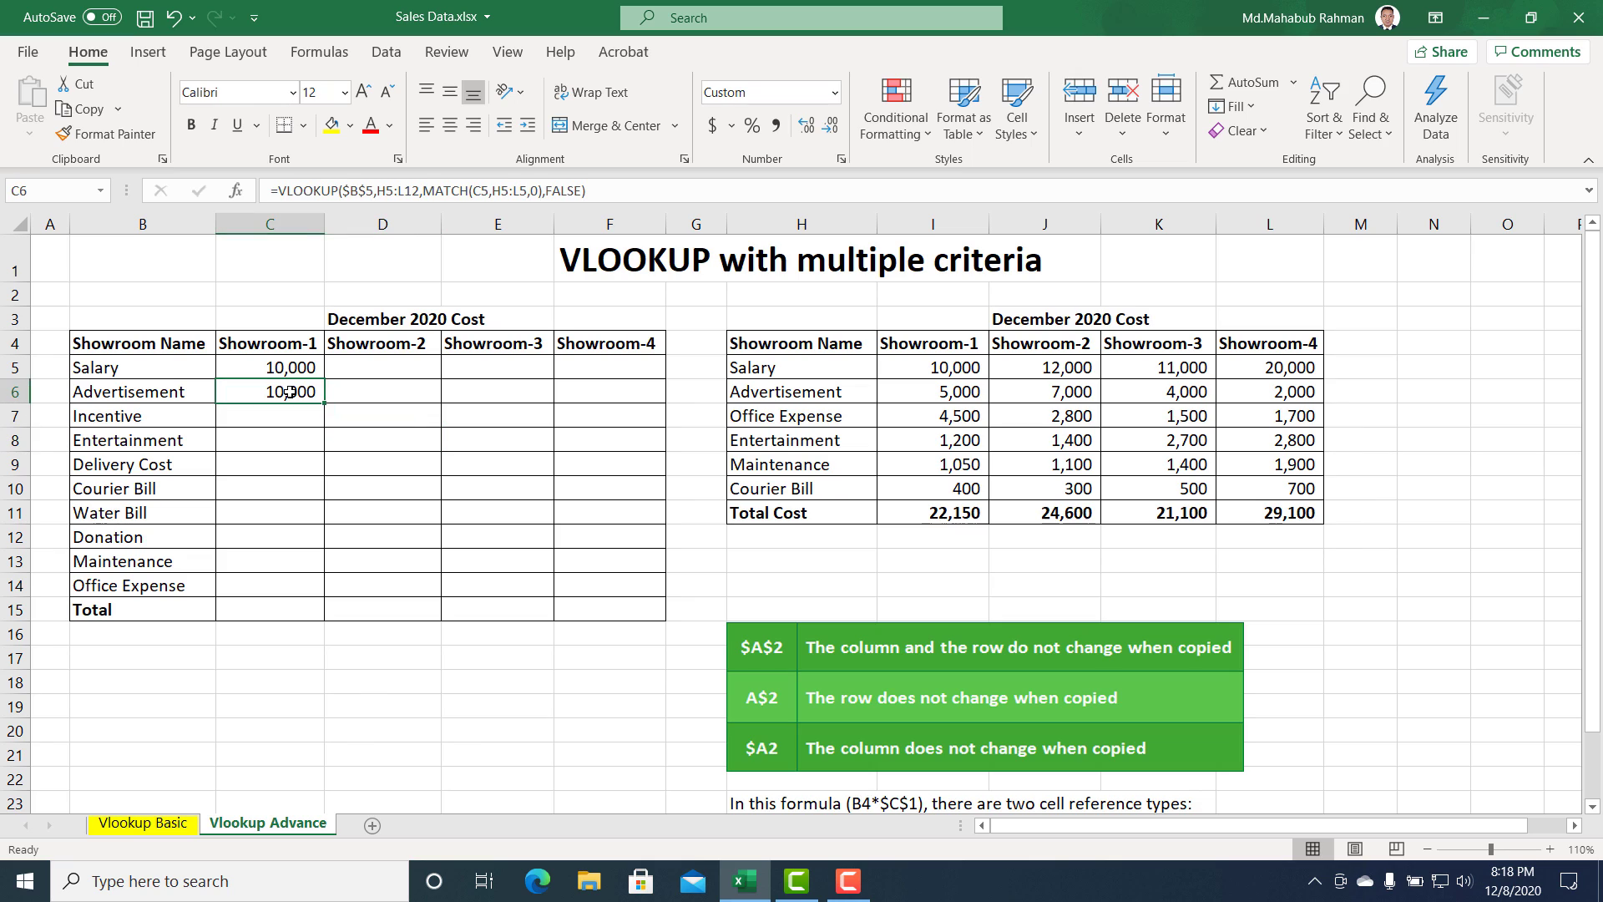
double_click(290, 393)
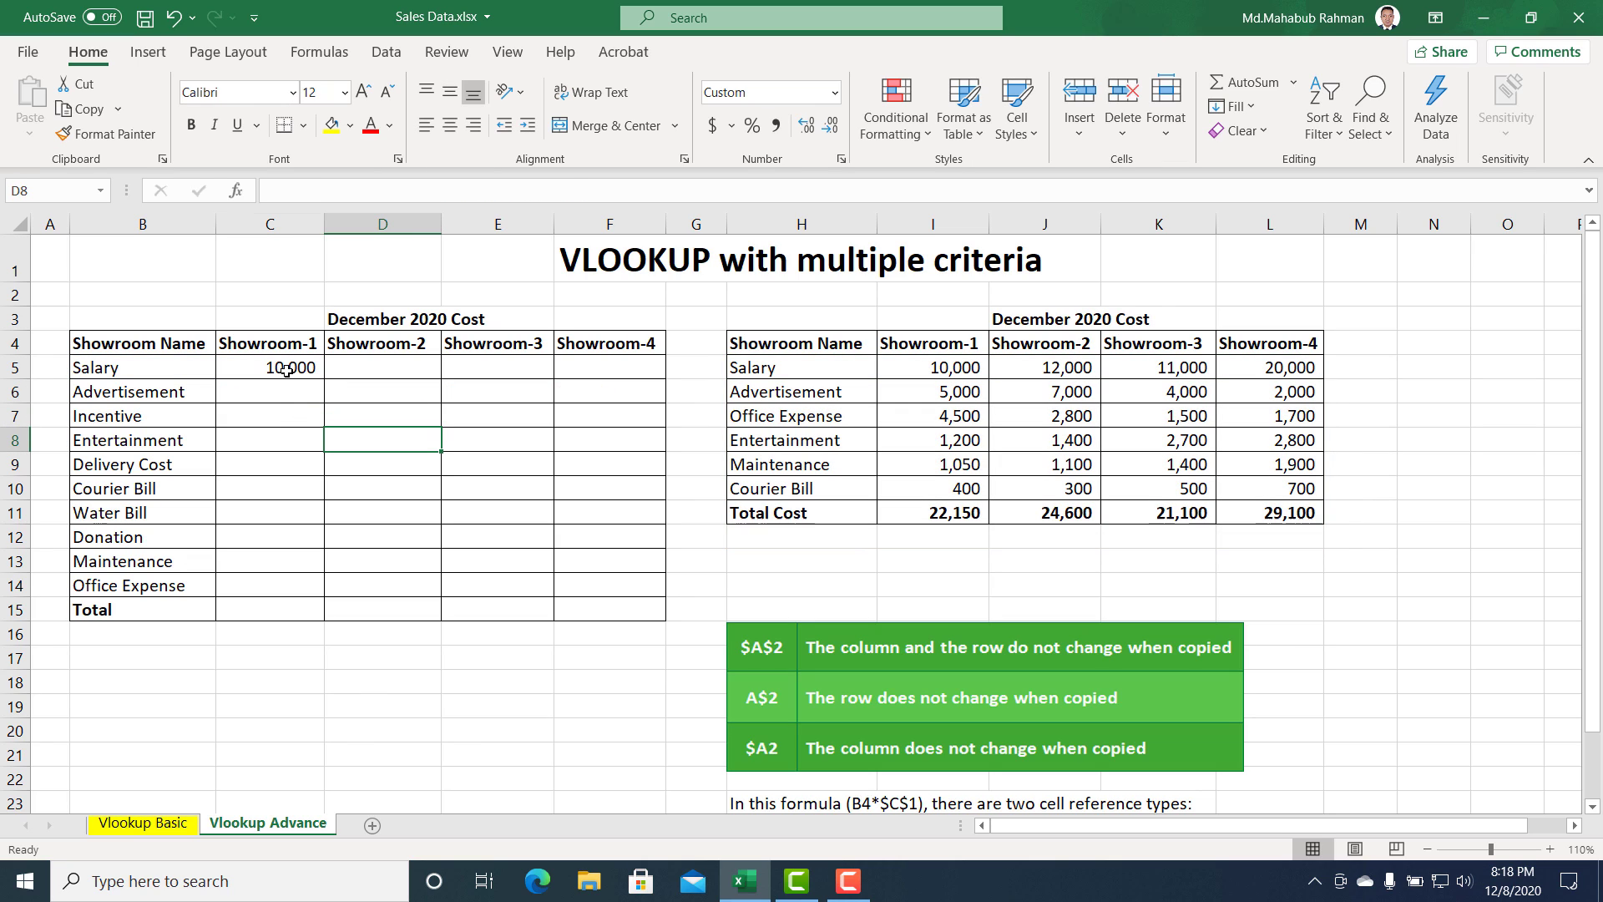
In the C5 formula, lock the lookup value's column as $B5 and make the table array absolute as $H$4:$L$11.
left_click(286, 370)
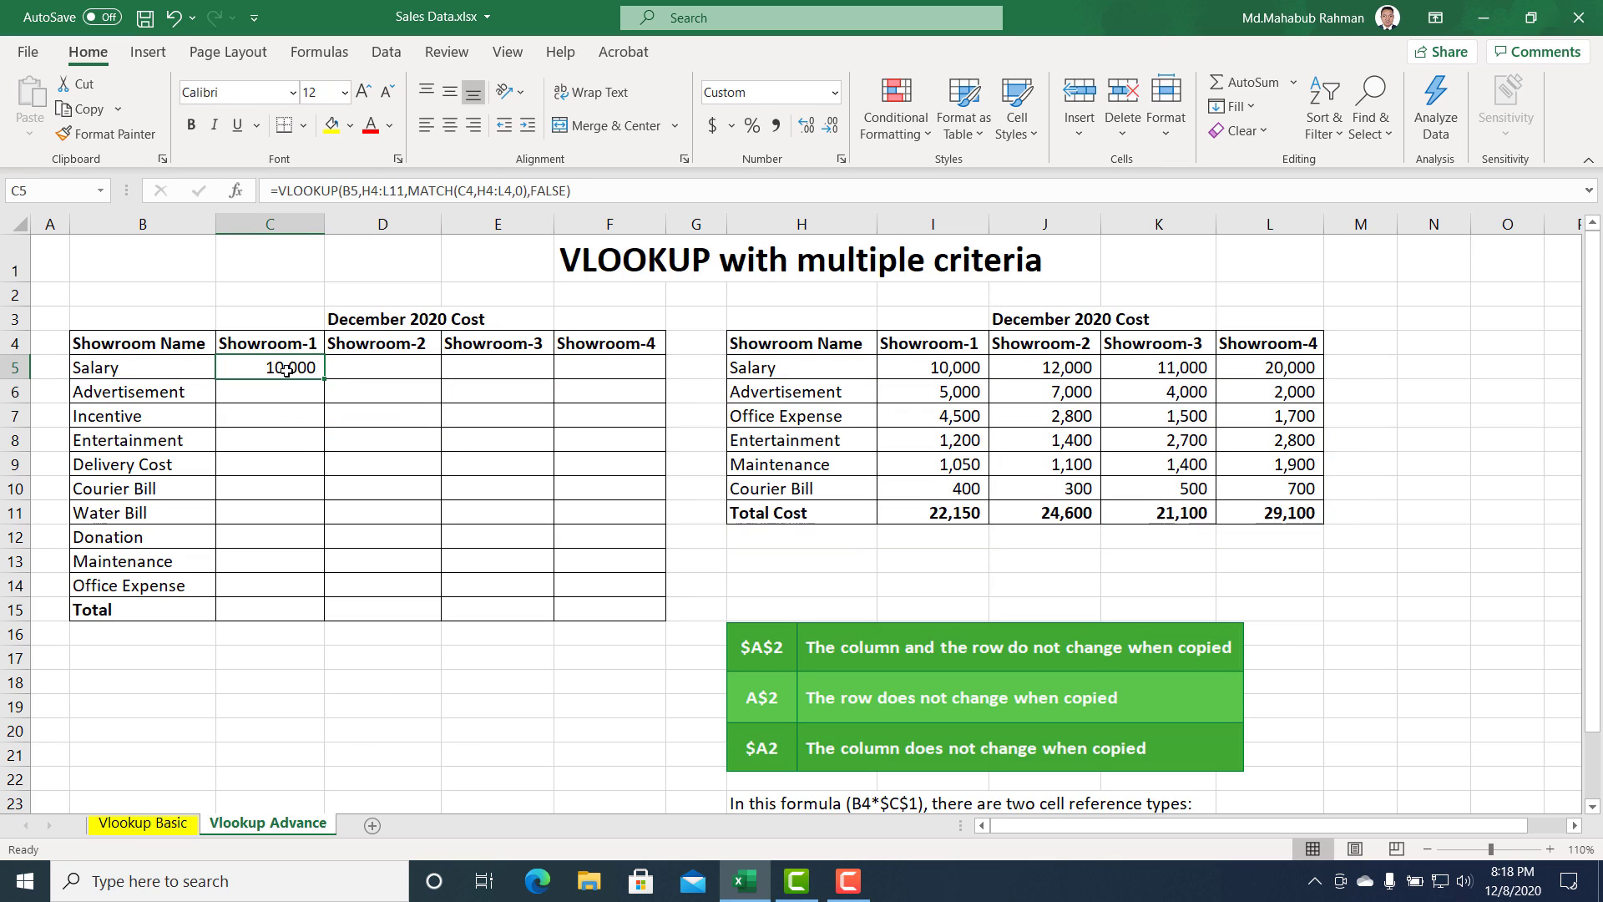
double_click(283, 368)
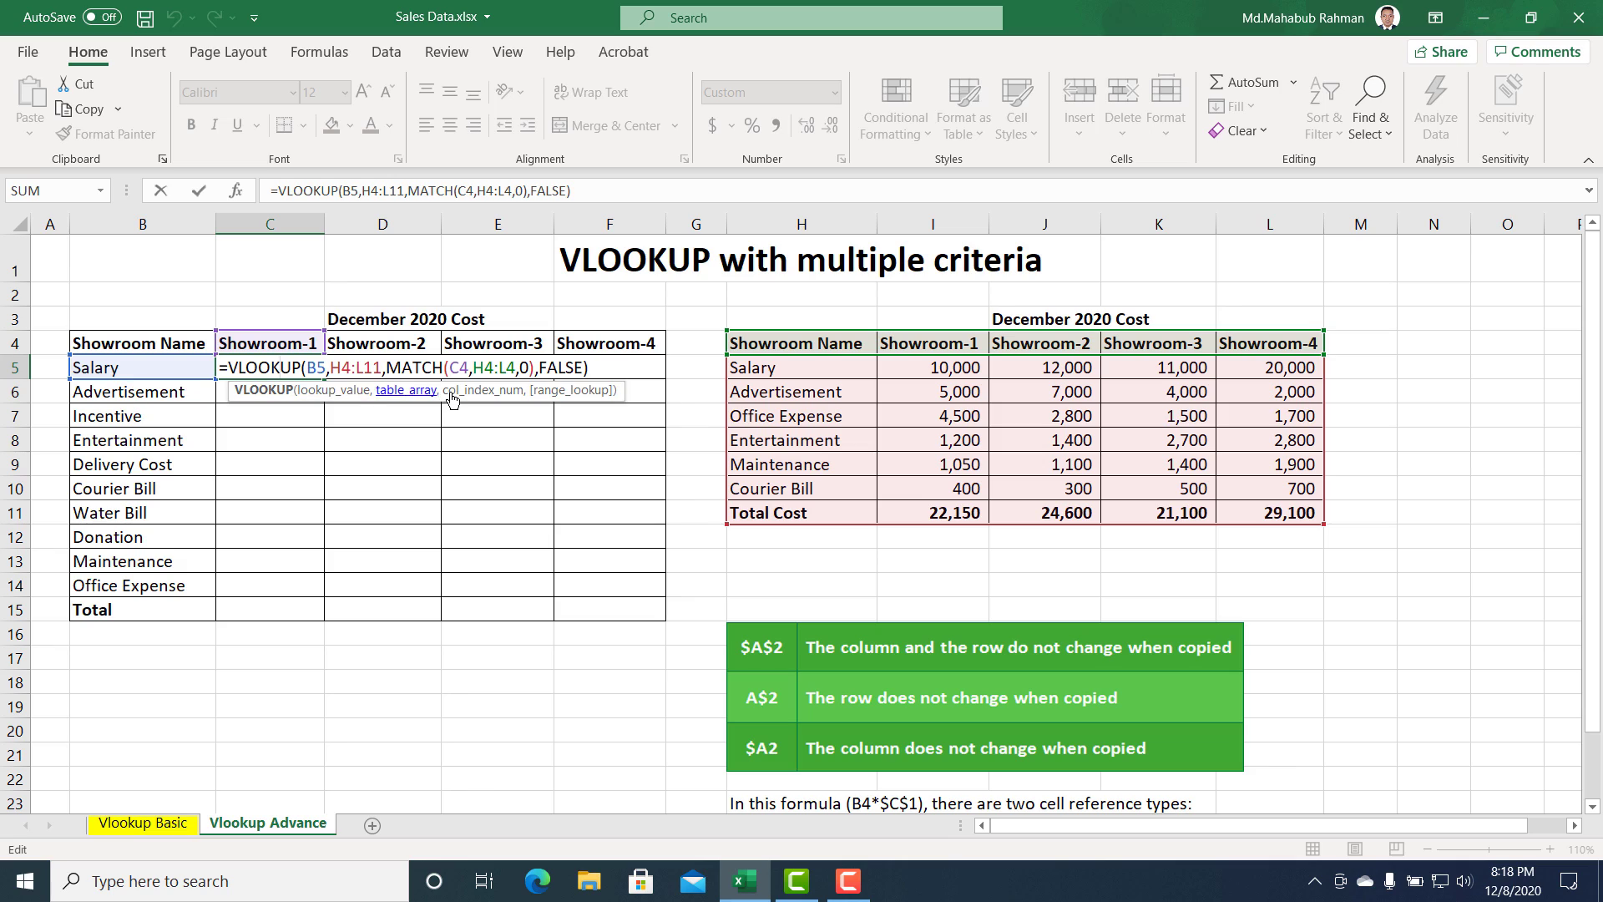
left_click(343, 190)
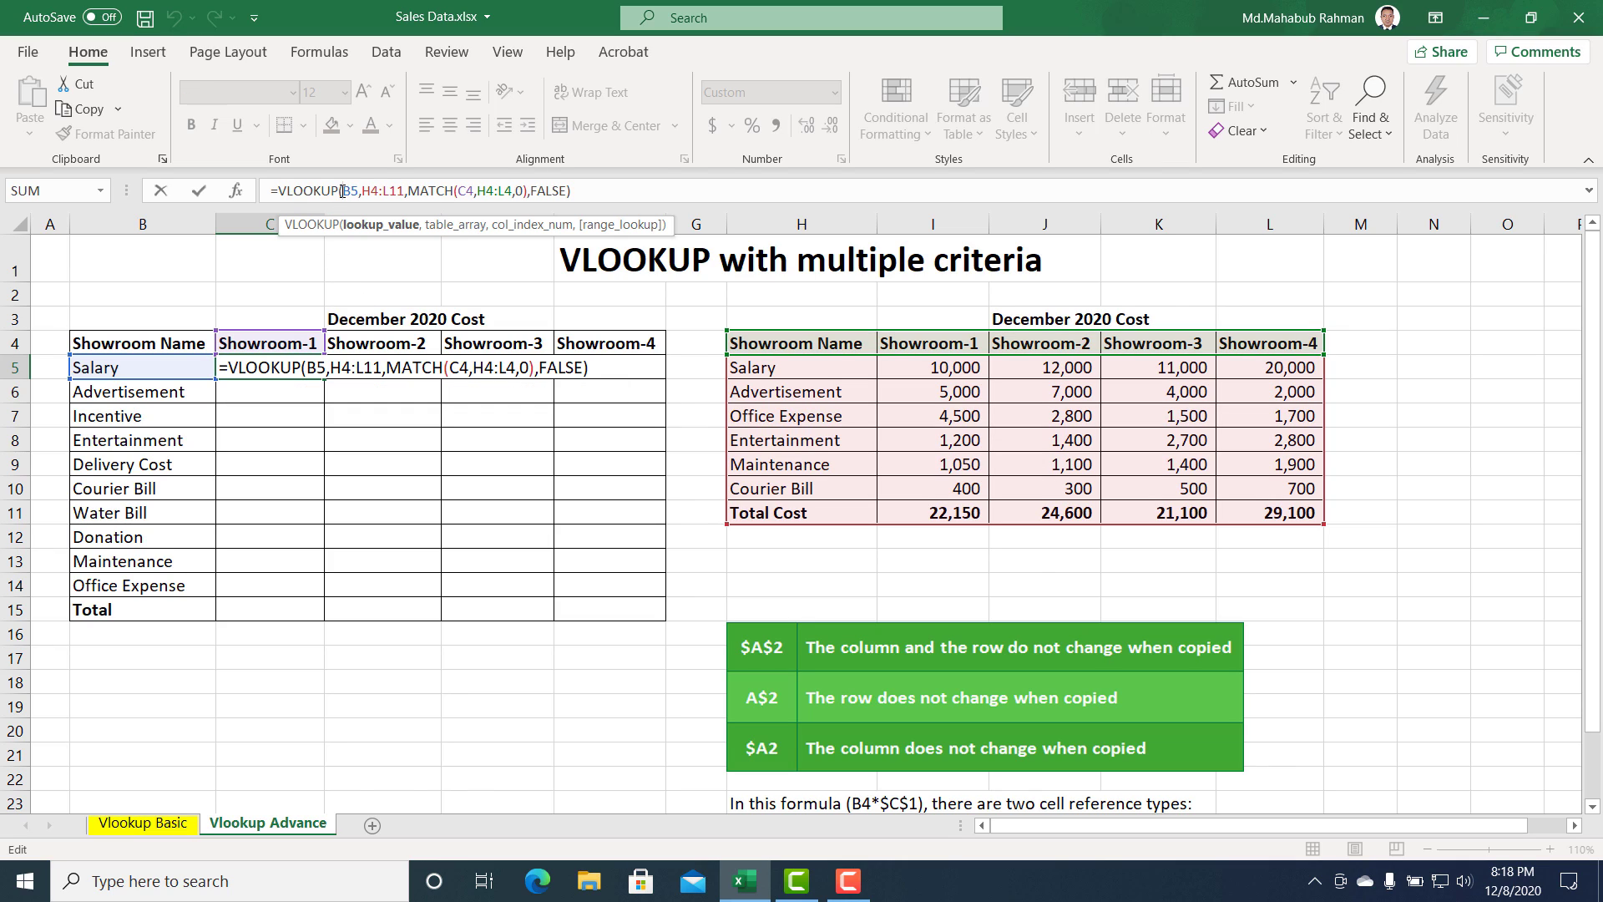
type("$")
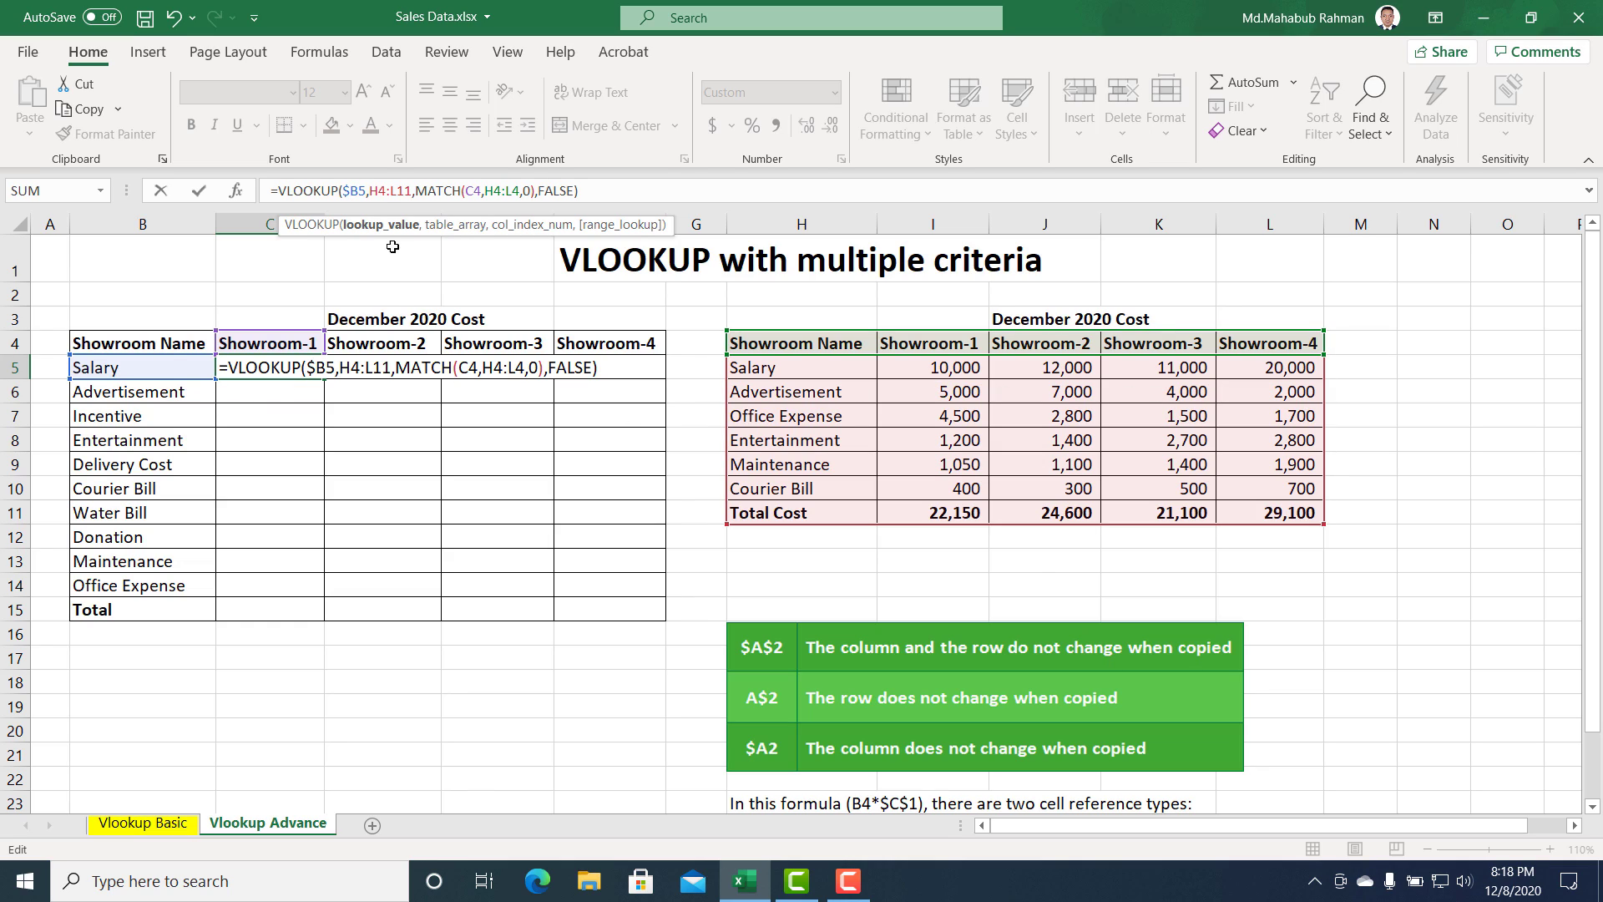
left_click(378, 190)
key("F4")
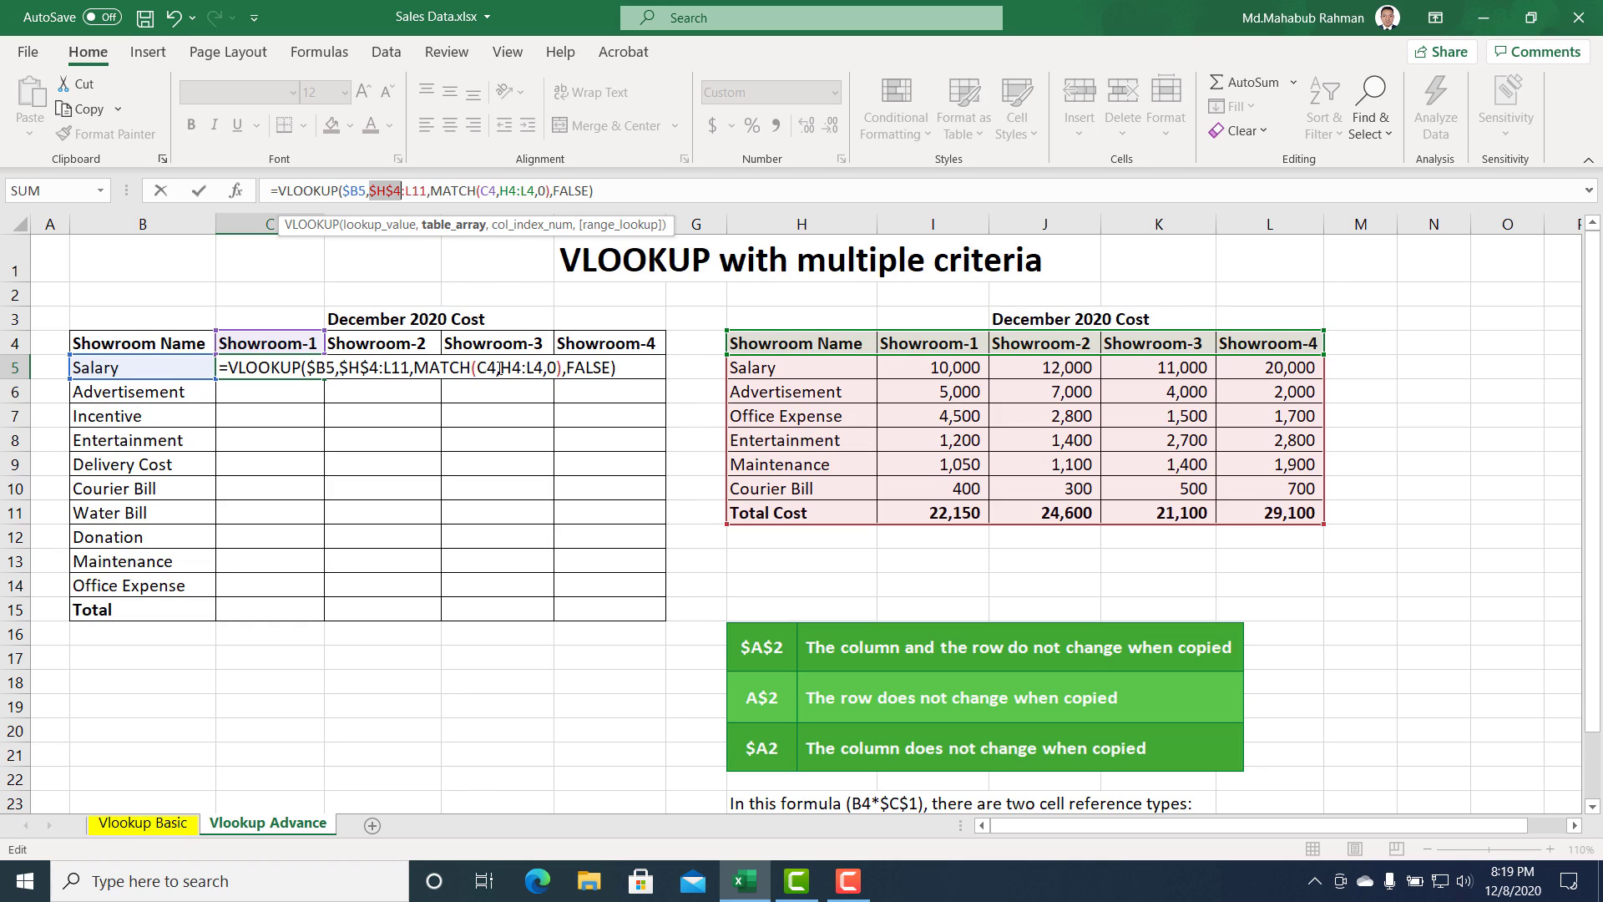
left_click(414, 191)
key("F4")
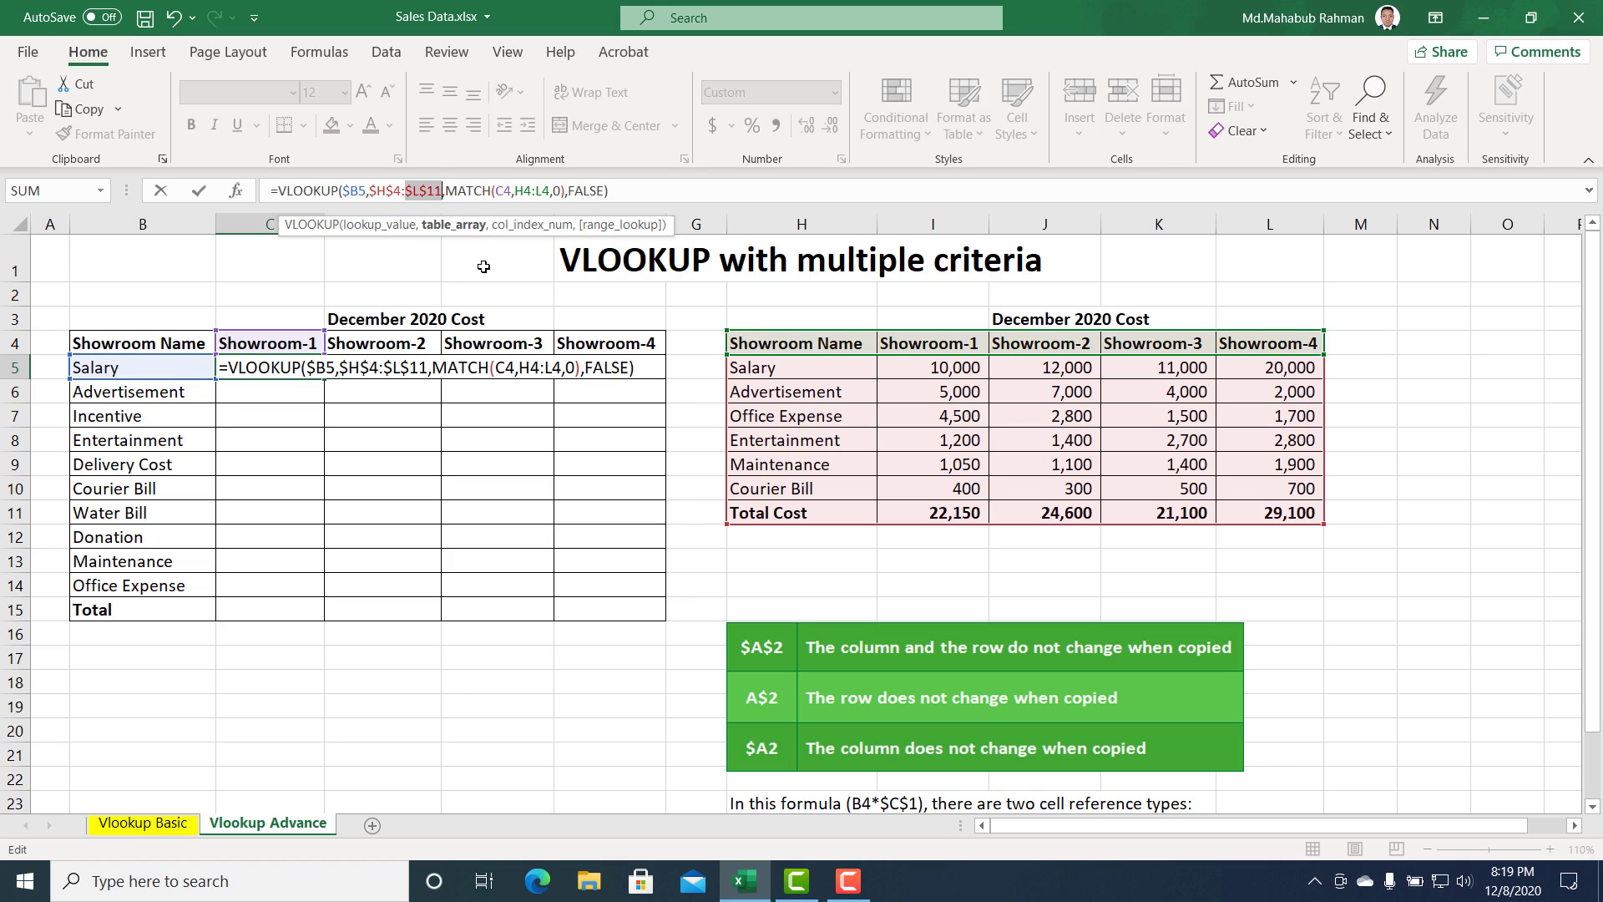
Lock the row of the MATCH lookup value as C$4 and make its lookup array $H$4:$L$4, completing the C5 formula.
left_click(503, 191)
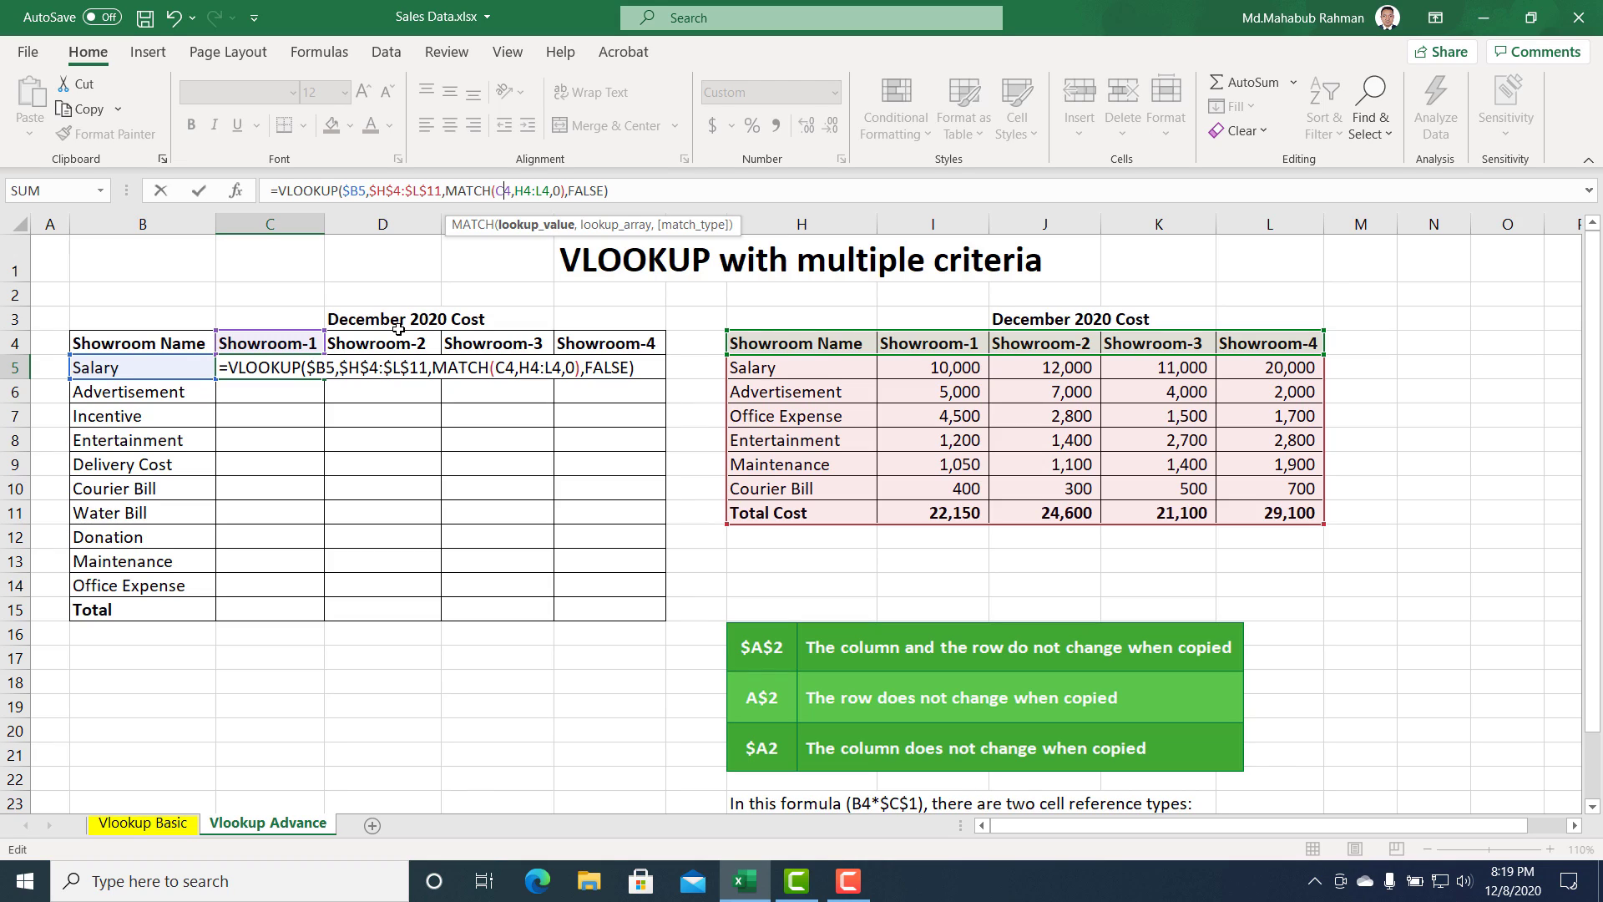
type("$")
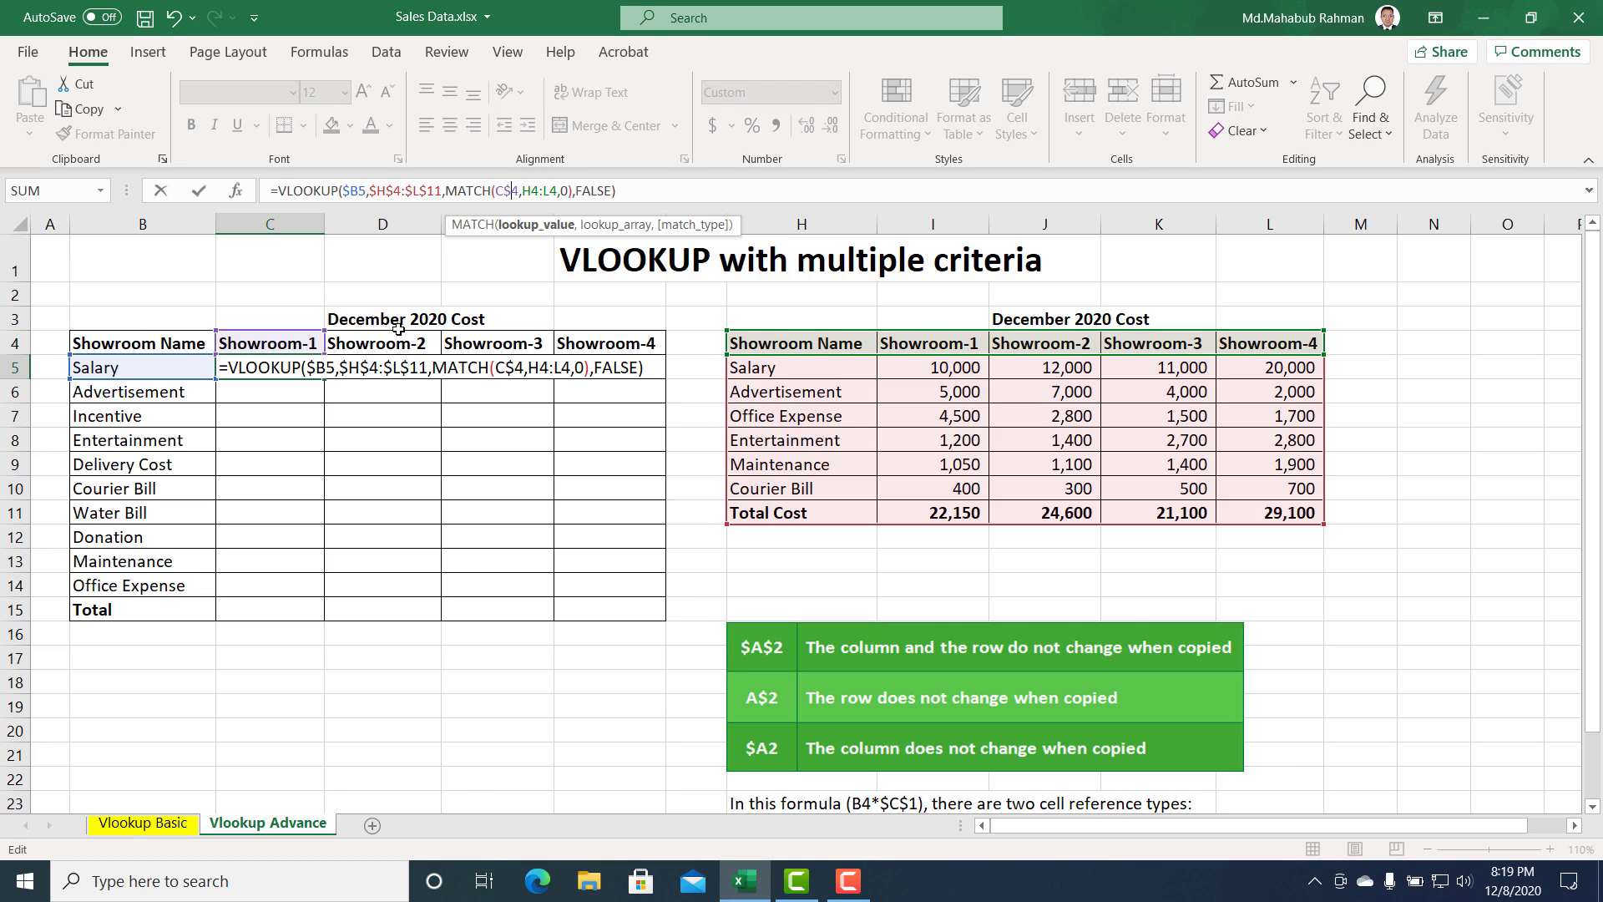
left_click(529, 193)
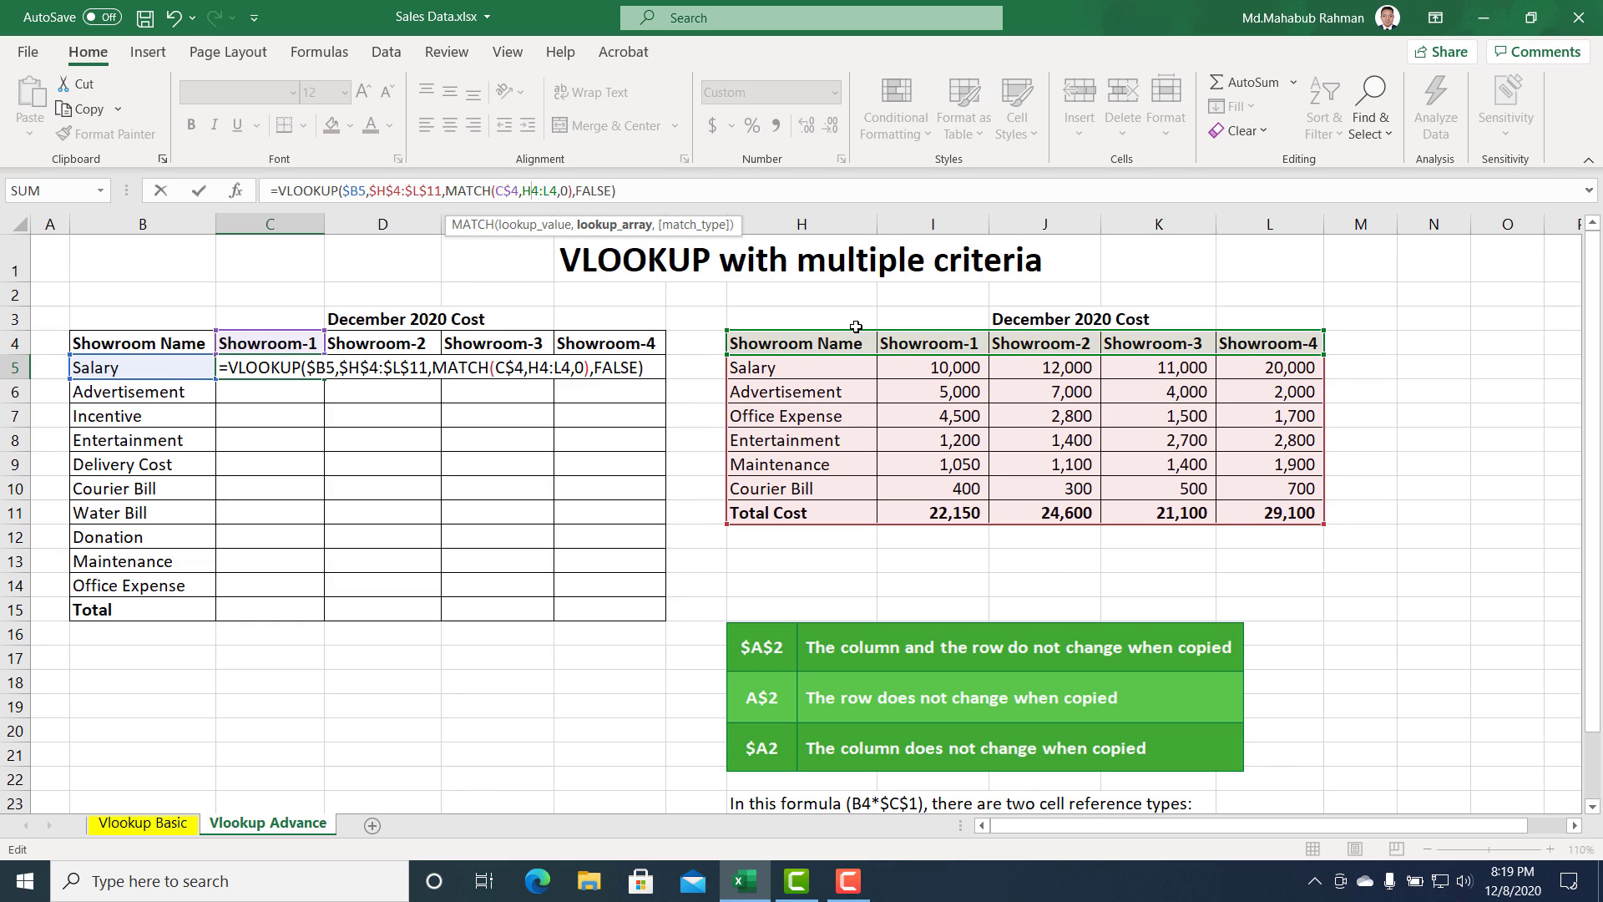
key("F4")
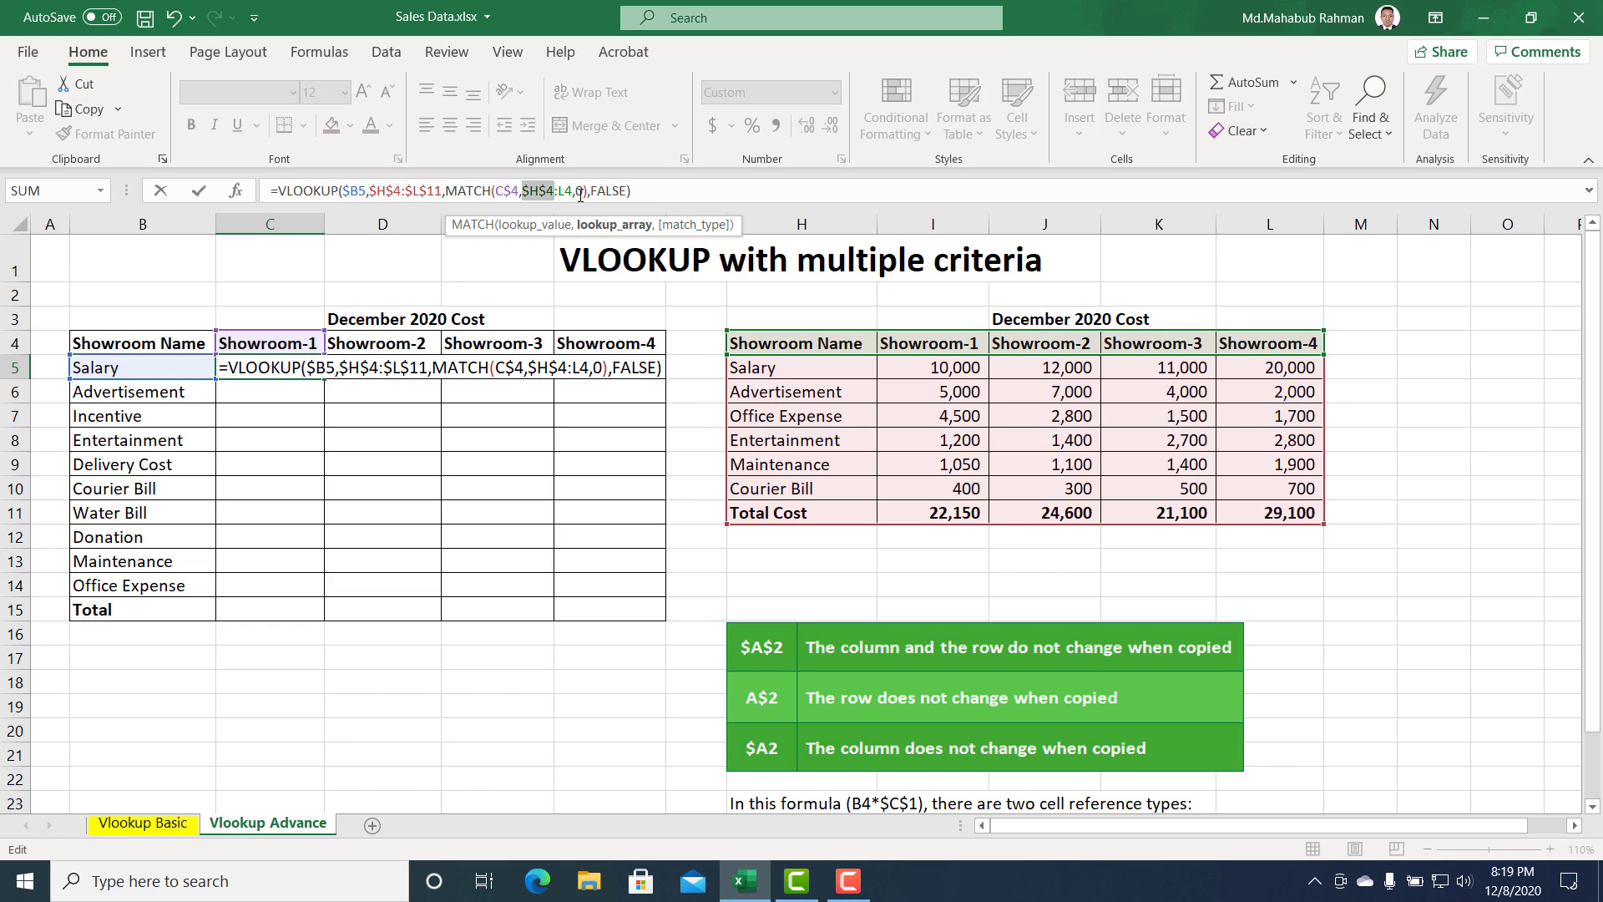
left_click(581, 194)
key("F4")
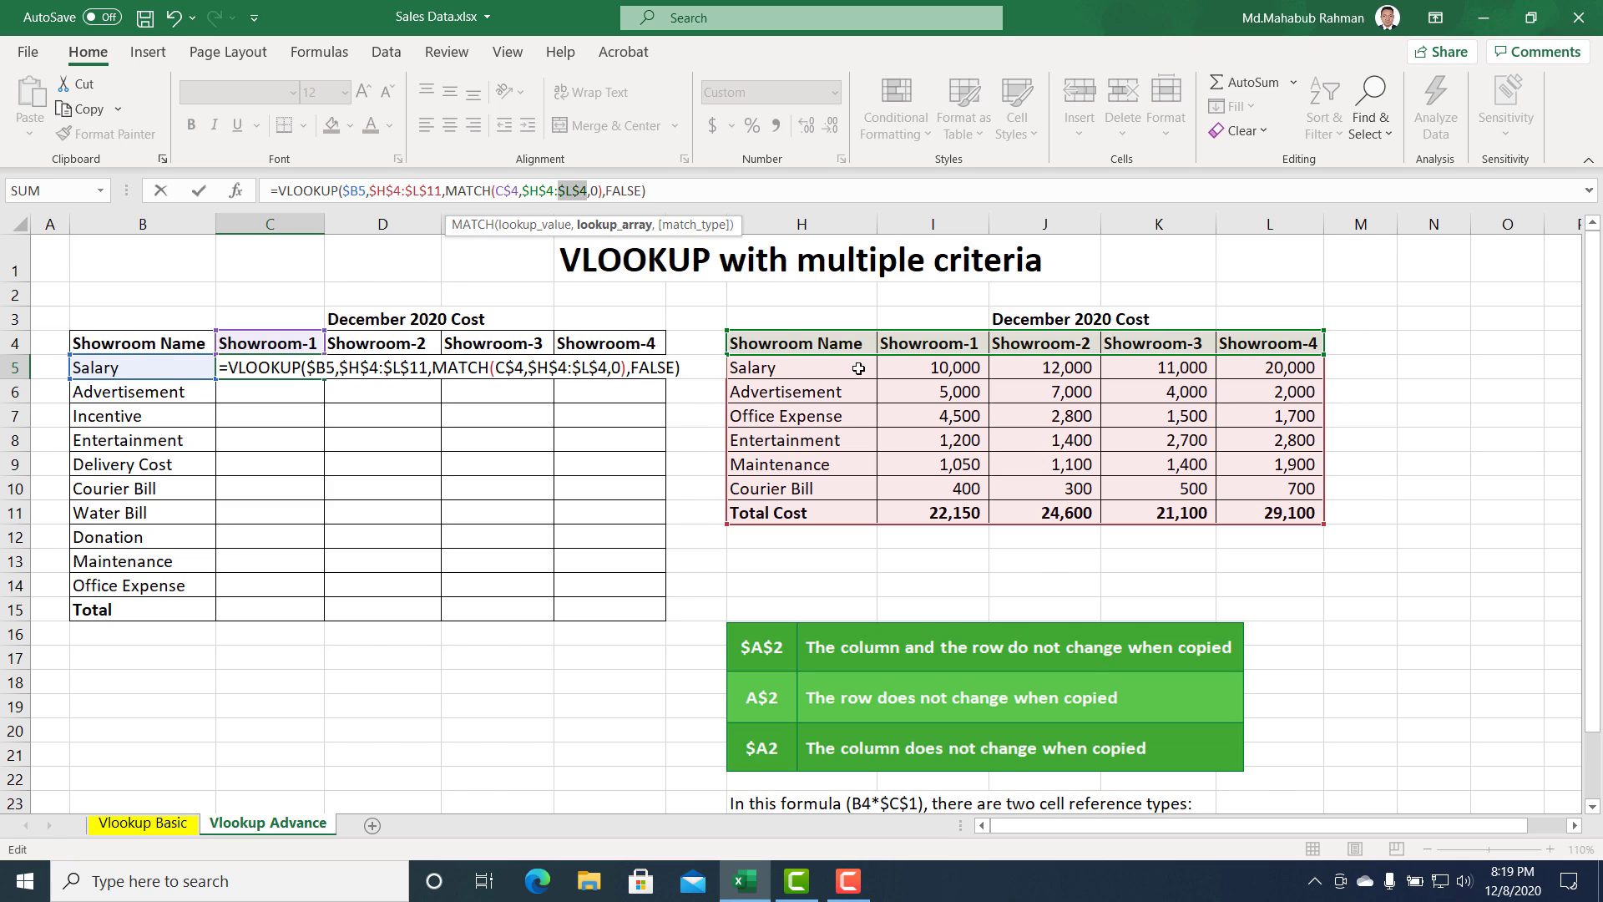
left_click(720, 192)
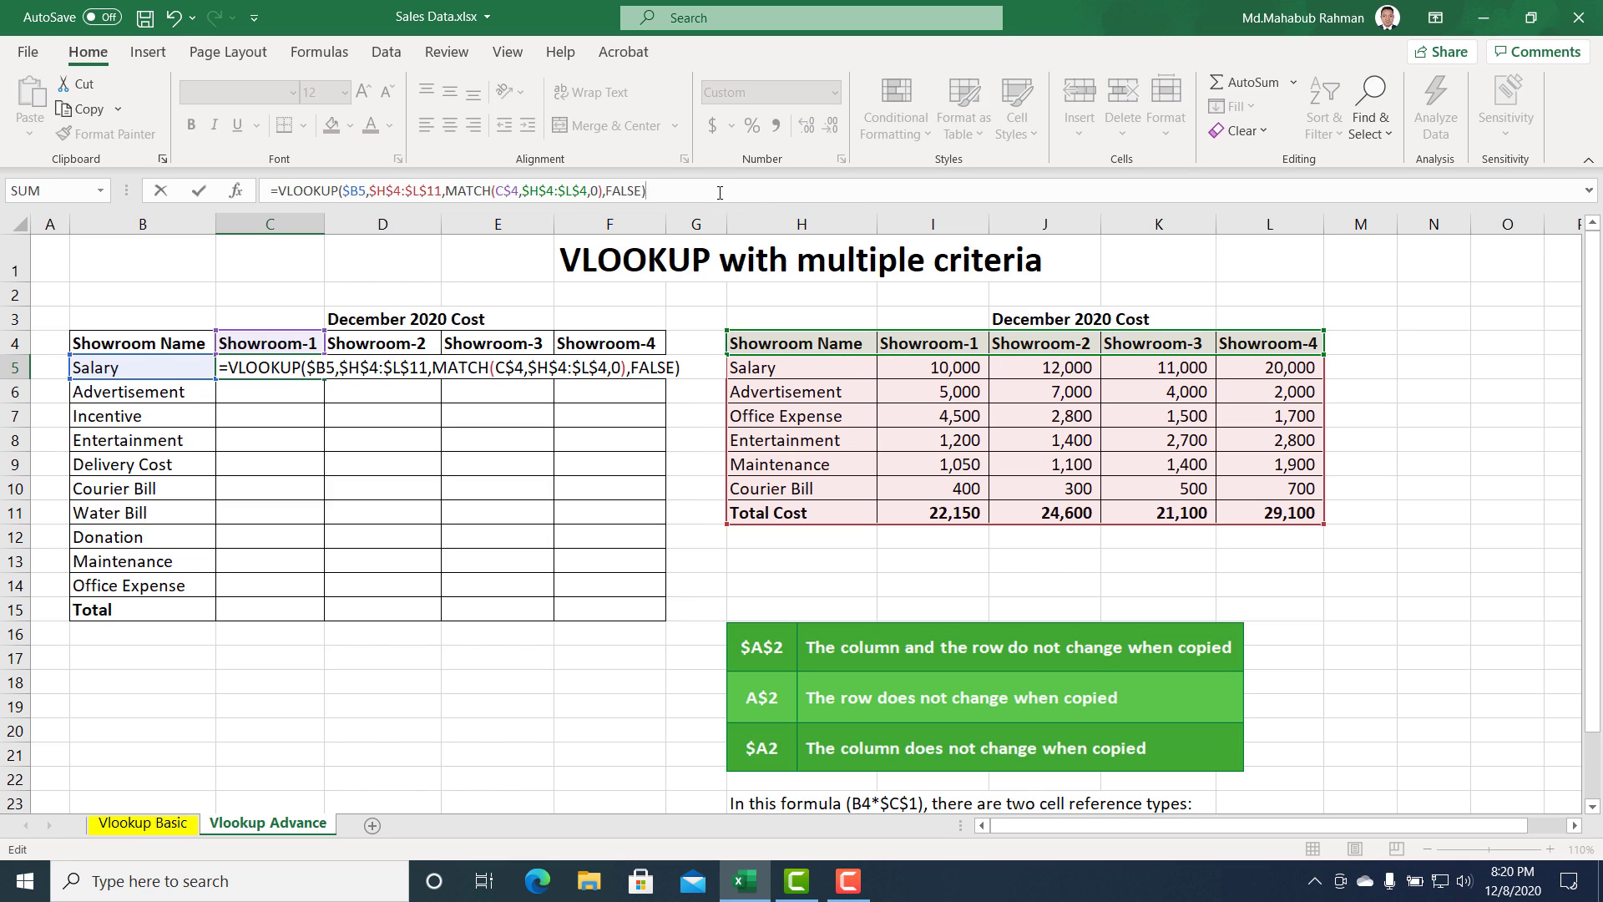
key("Return")
Copy the C5 formula across to F5 and down to row 14 to fill the cost table.
left_click(278, 367)
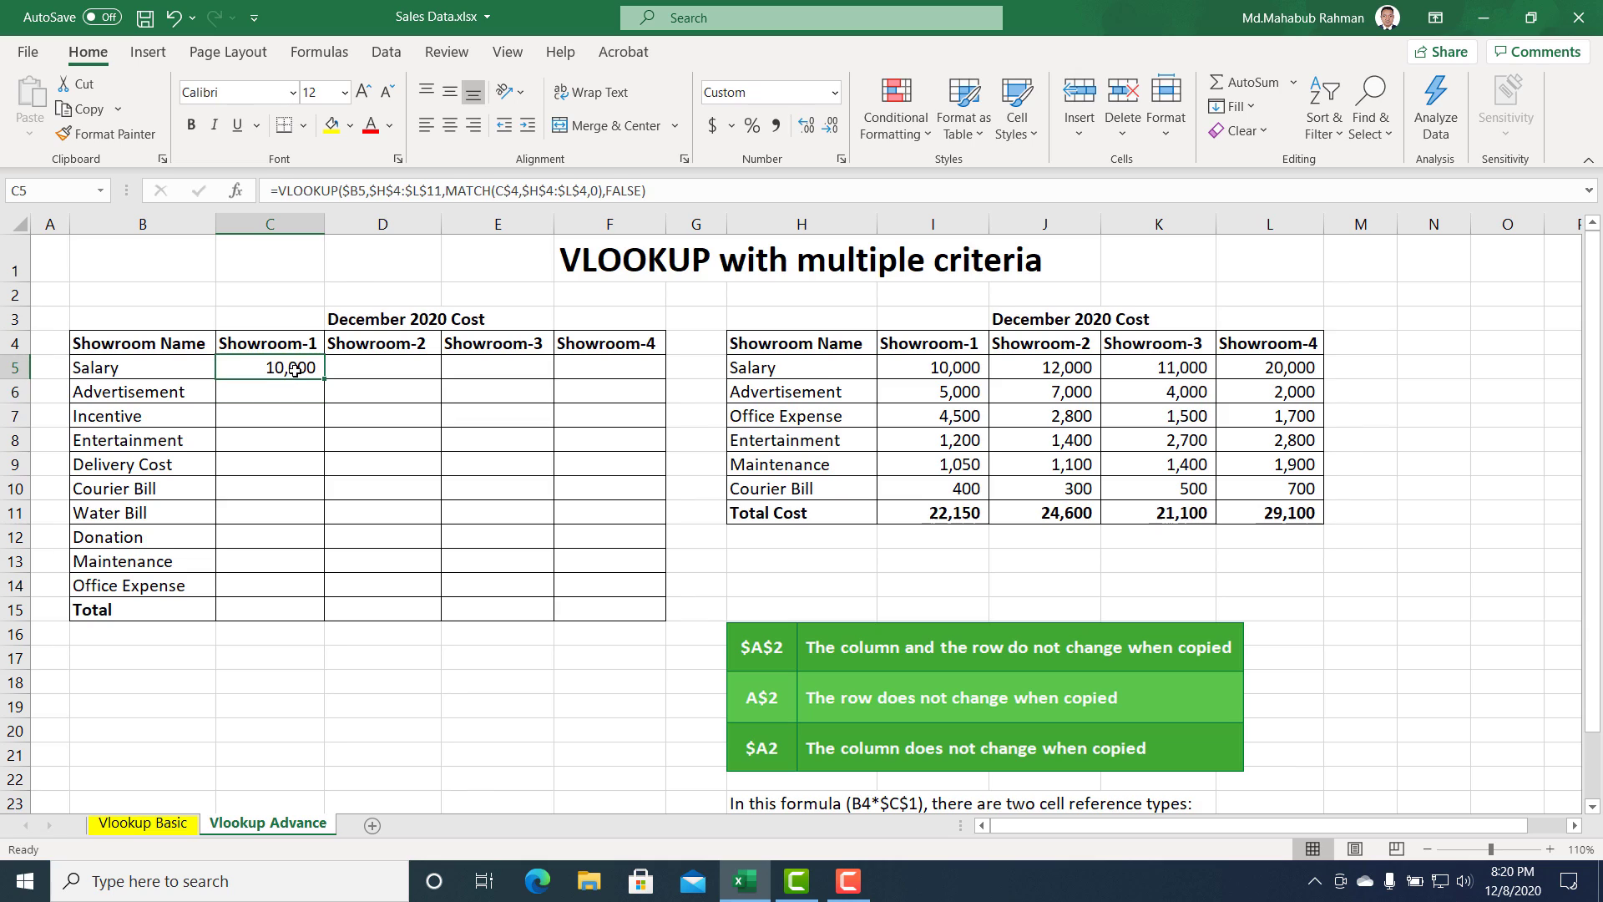
left_click_drag(324, 379, 660, 518)
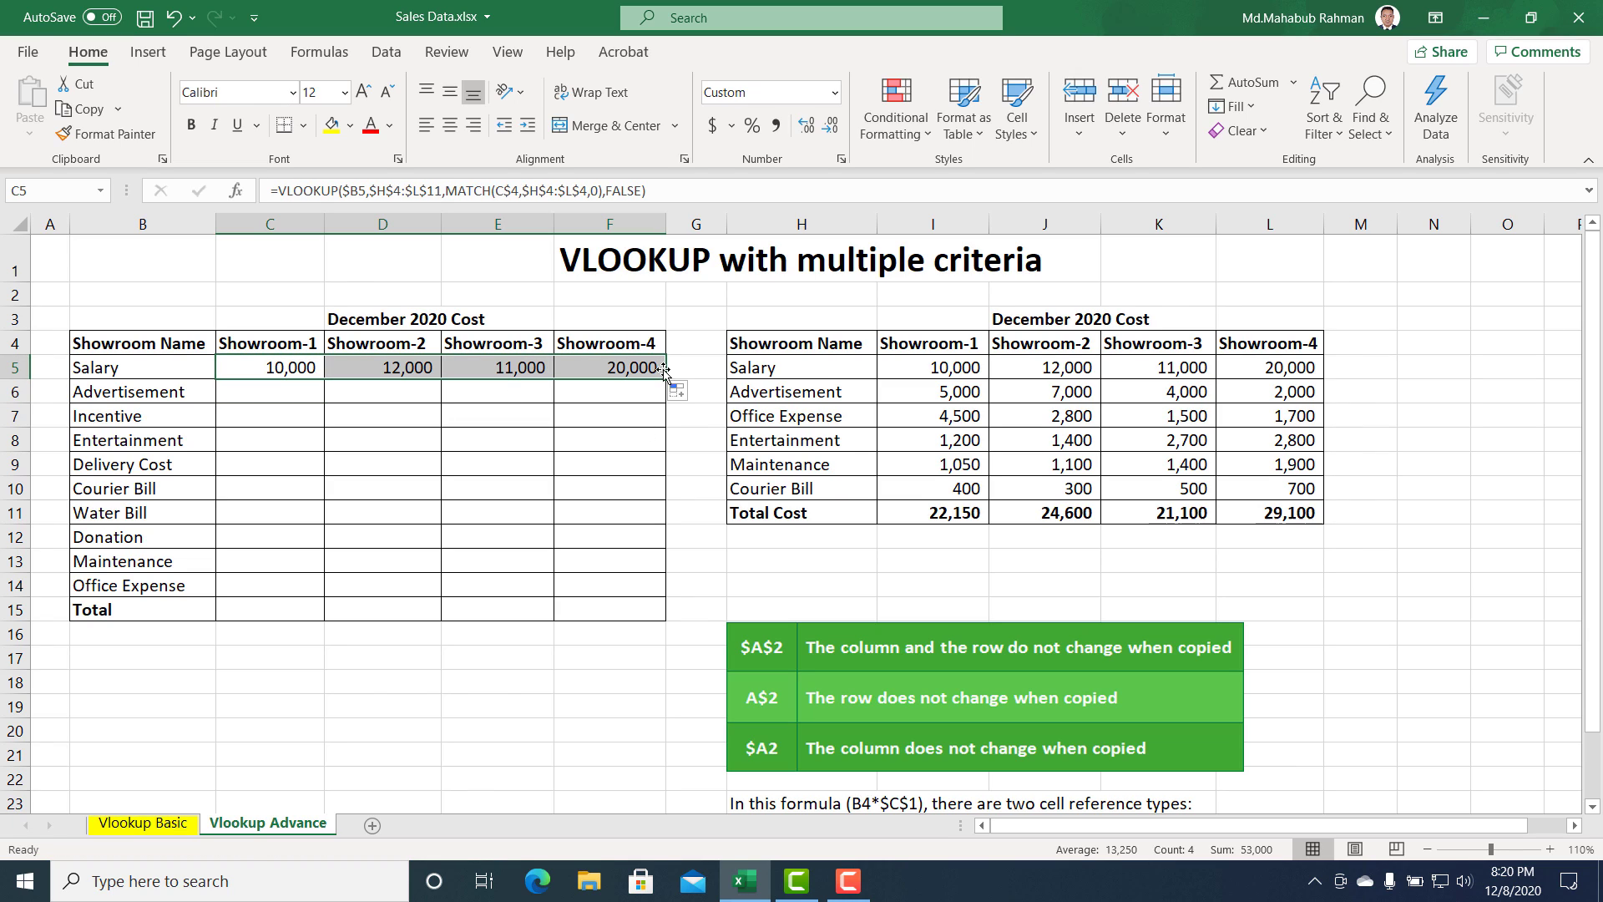
left_click_drag(665, 379, 661, 592)
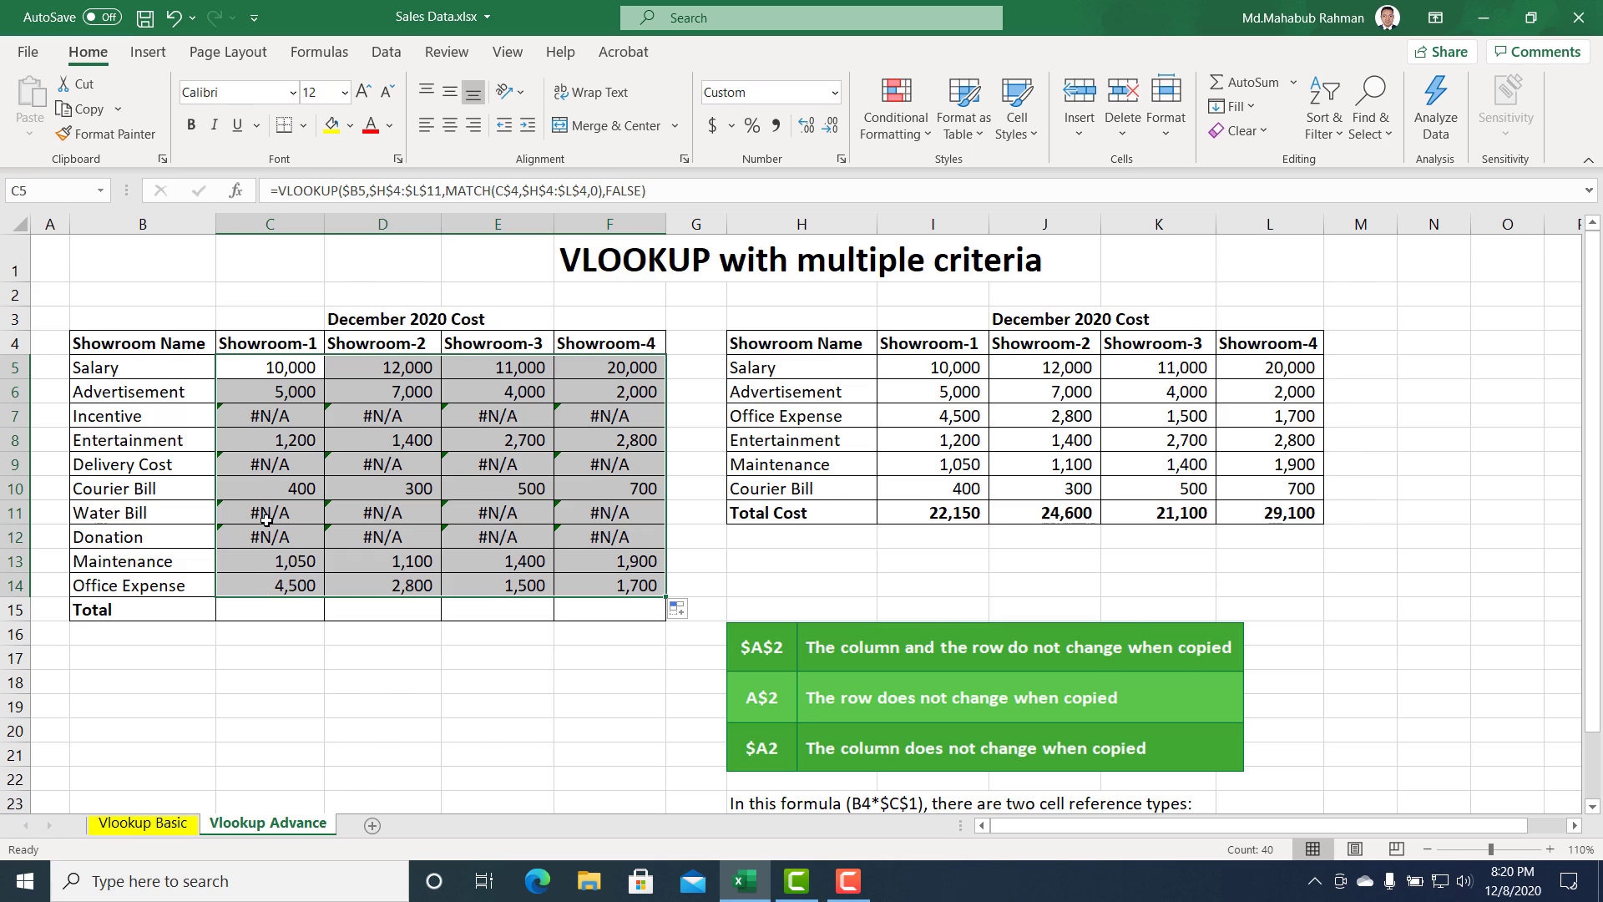
Inspect the copied formulas in C6 and C14 and compare the Office Expense result with the source value in I7.
double_click(288, 390)
key("Return")
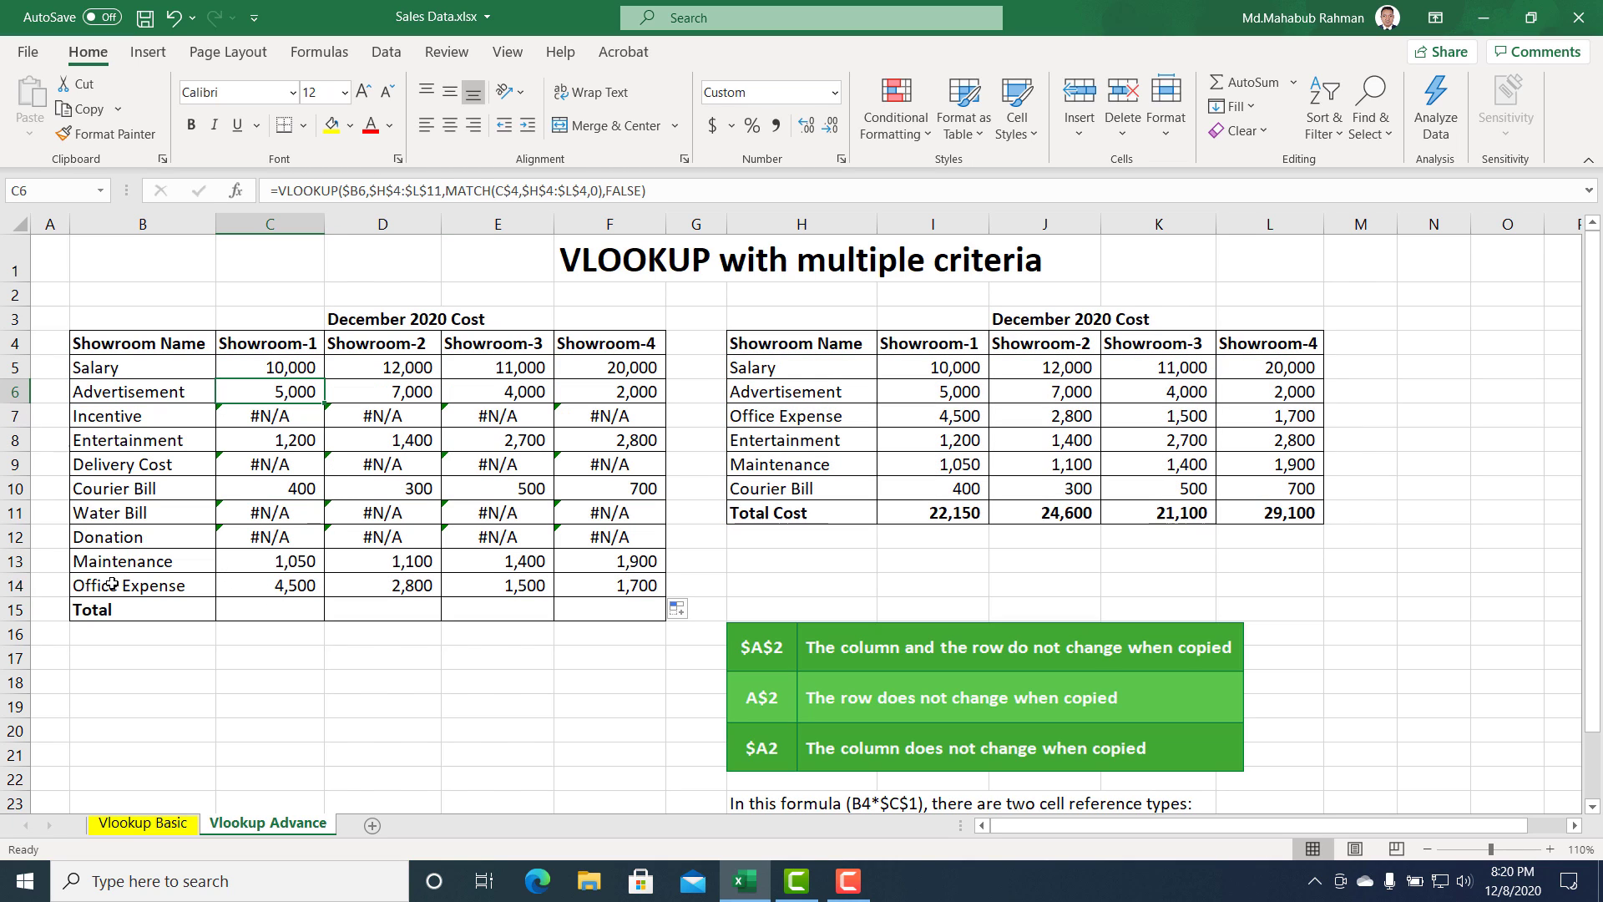
double_click(292, 585)
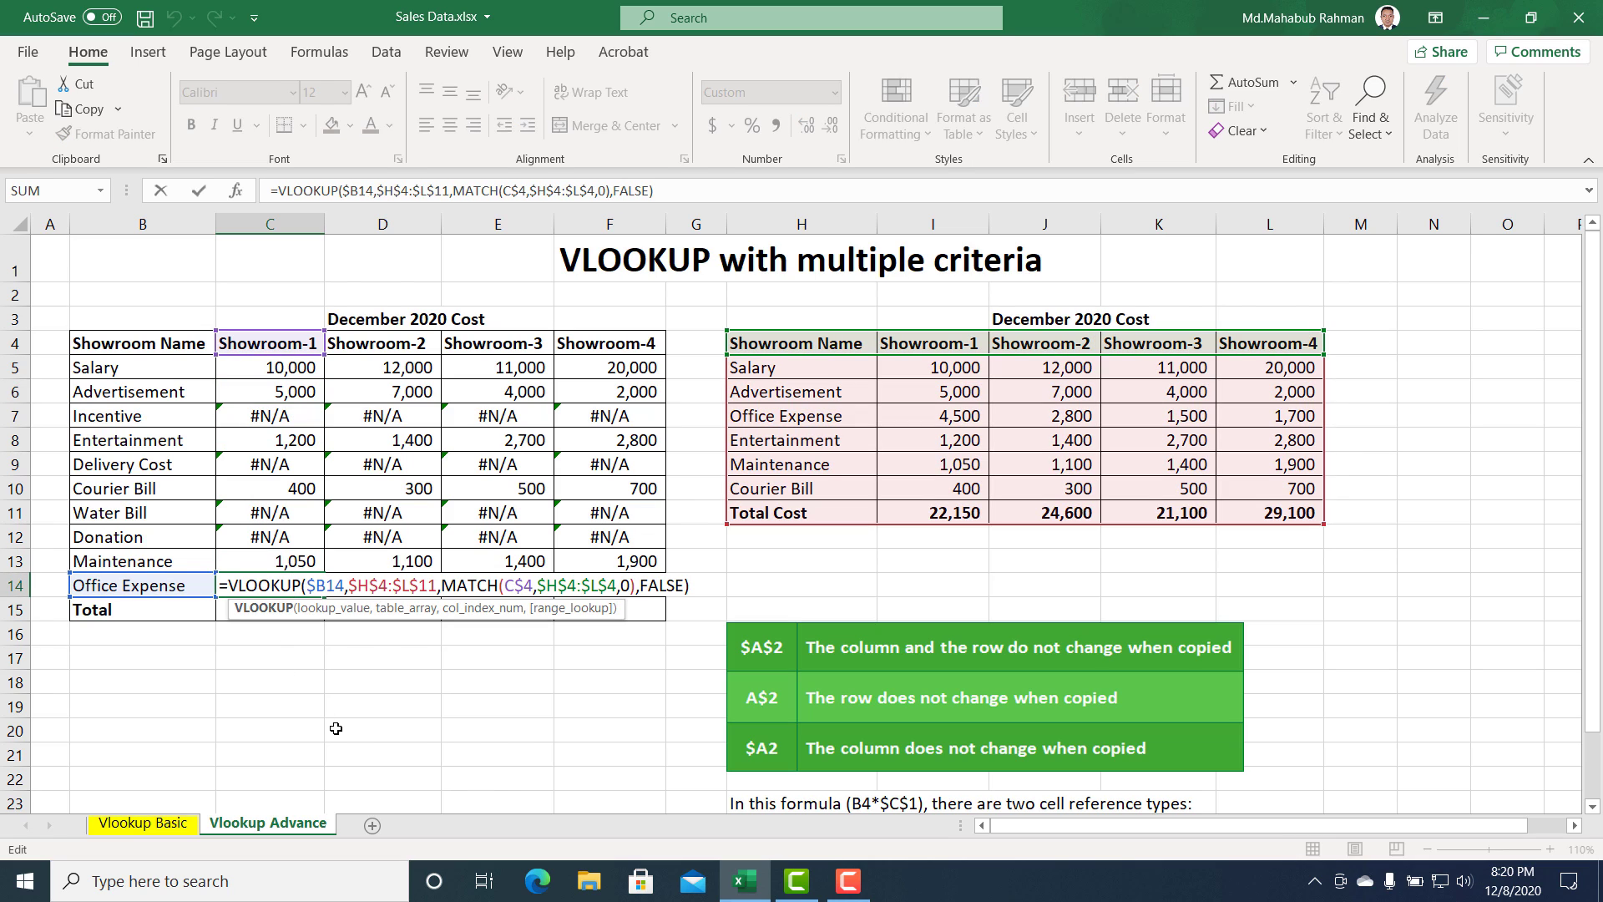
key("Escape")
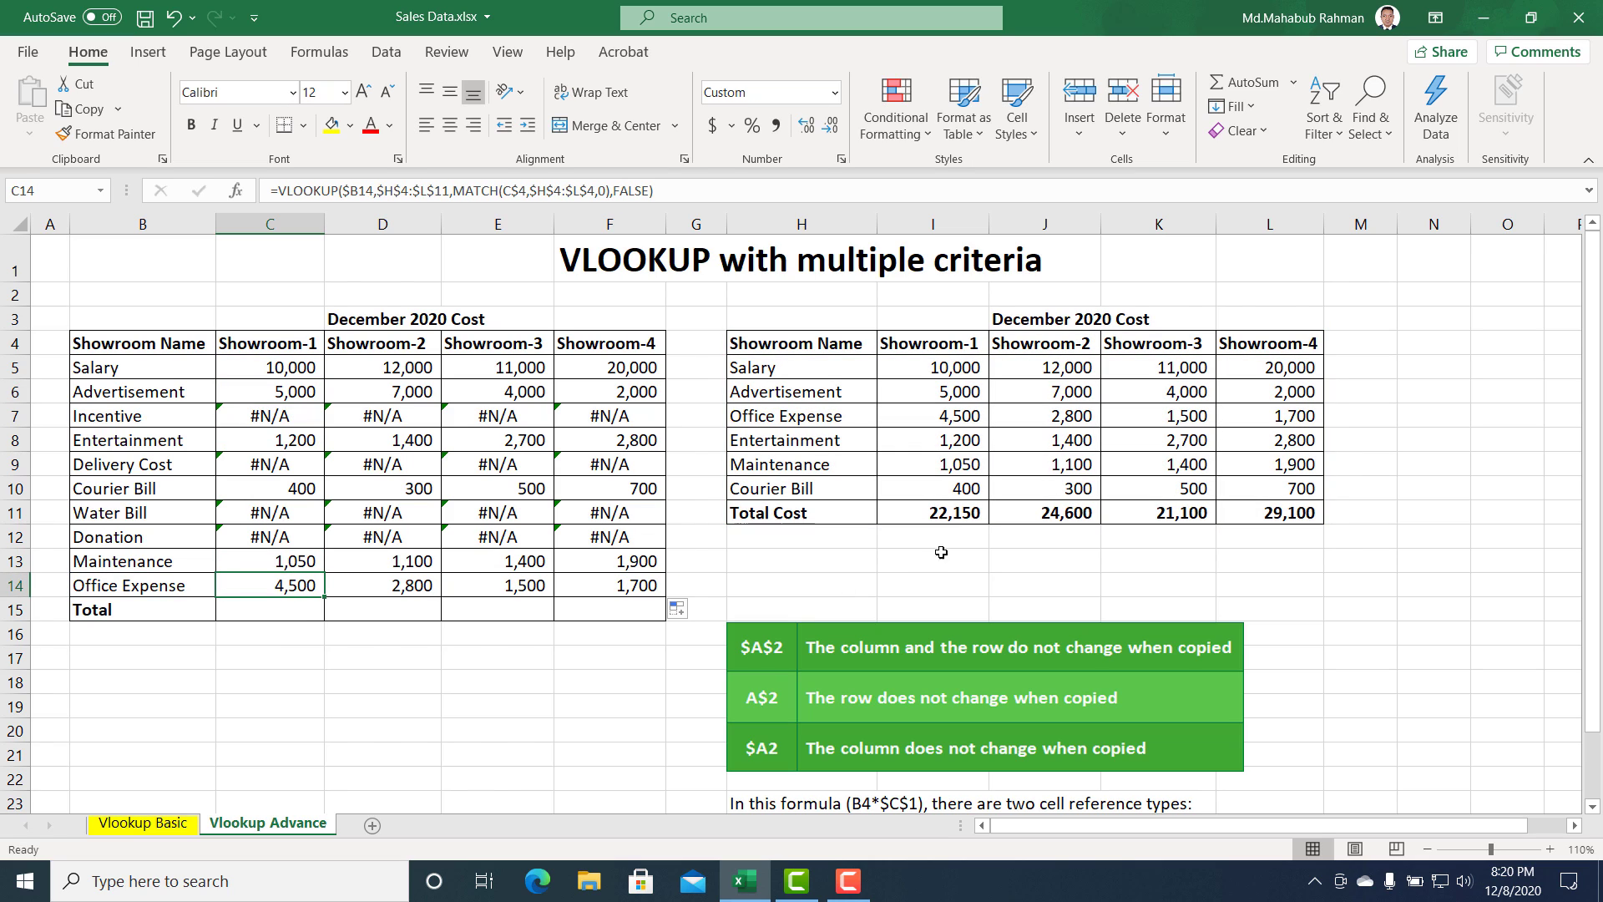
left_click(890, 422)
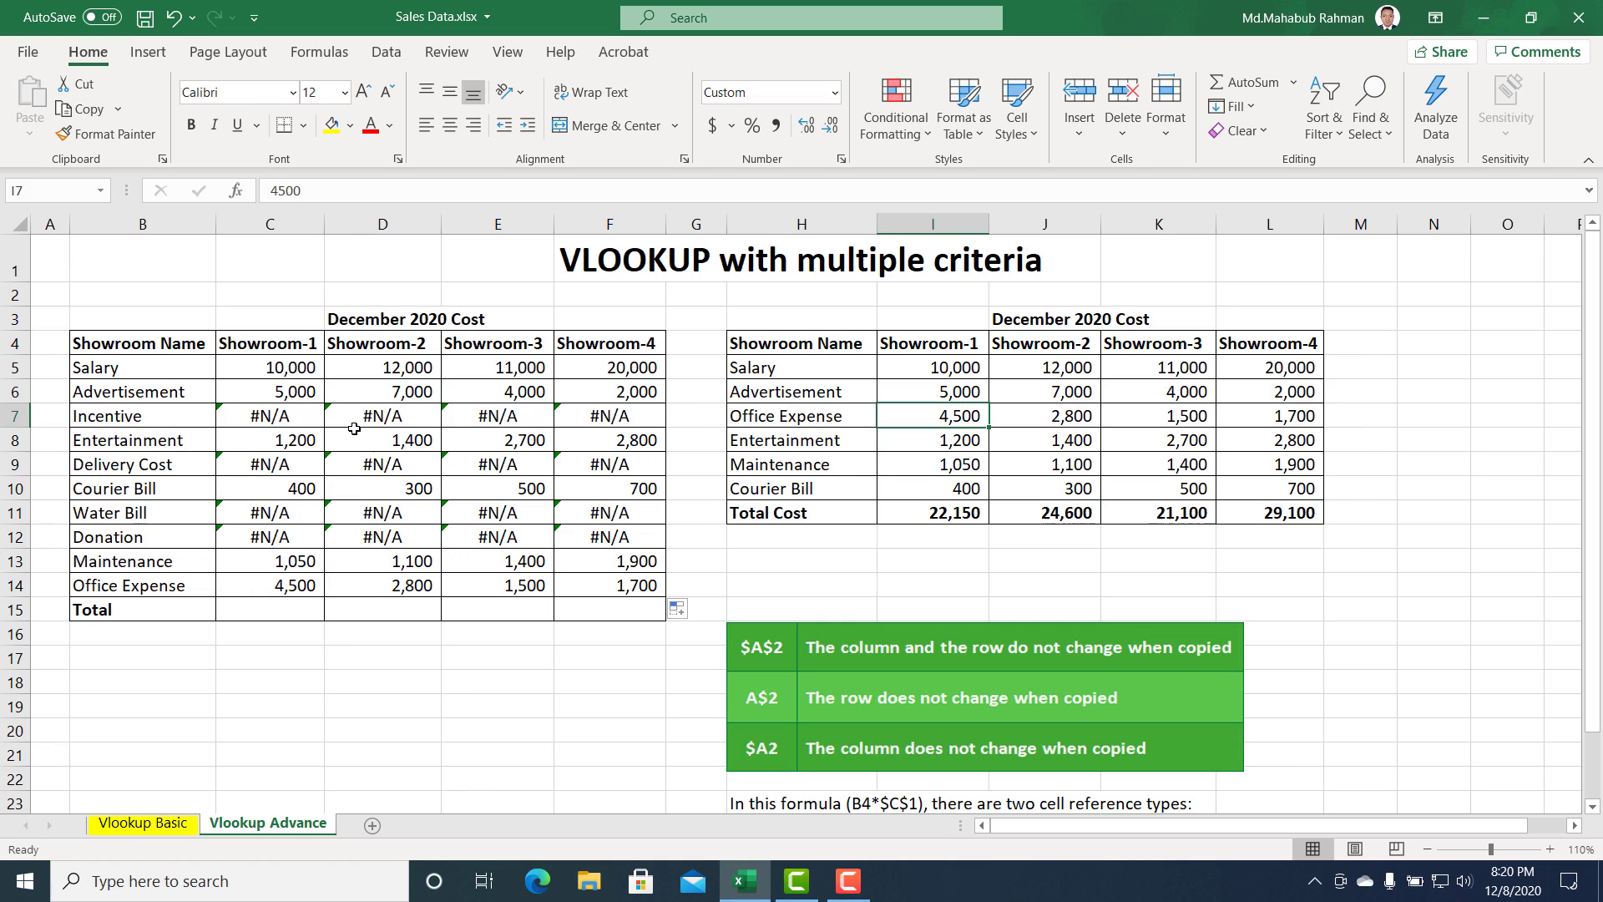
Change the header in C4 to Showroom-2 to test whether the column's results follow it.
left_click(287, 343)
left_click(380, 191)
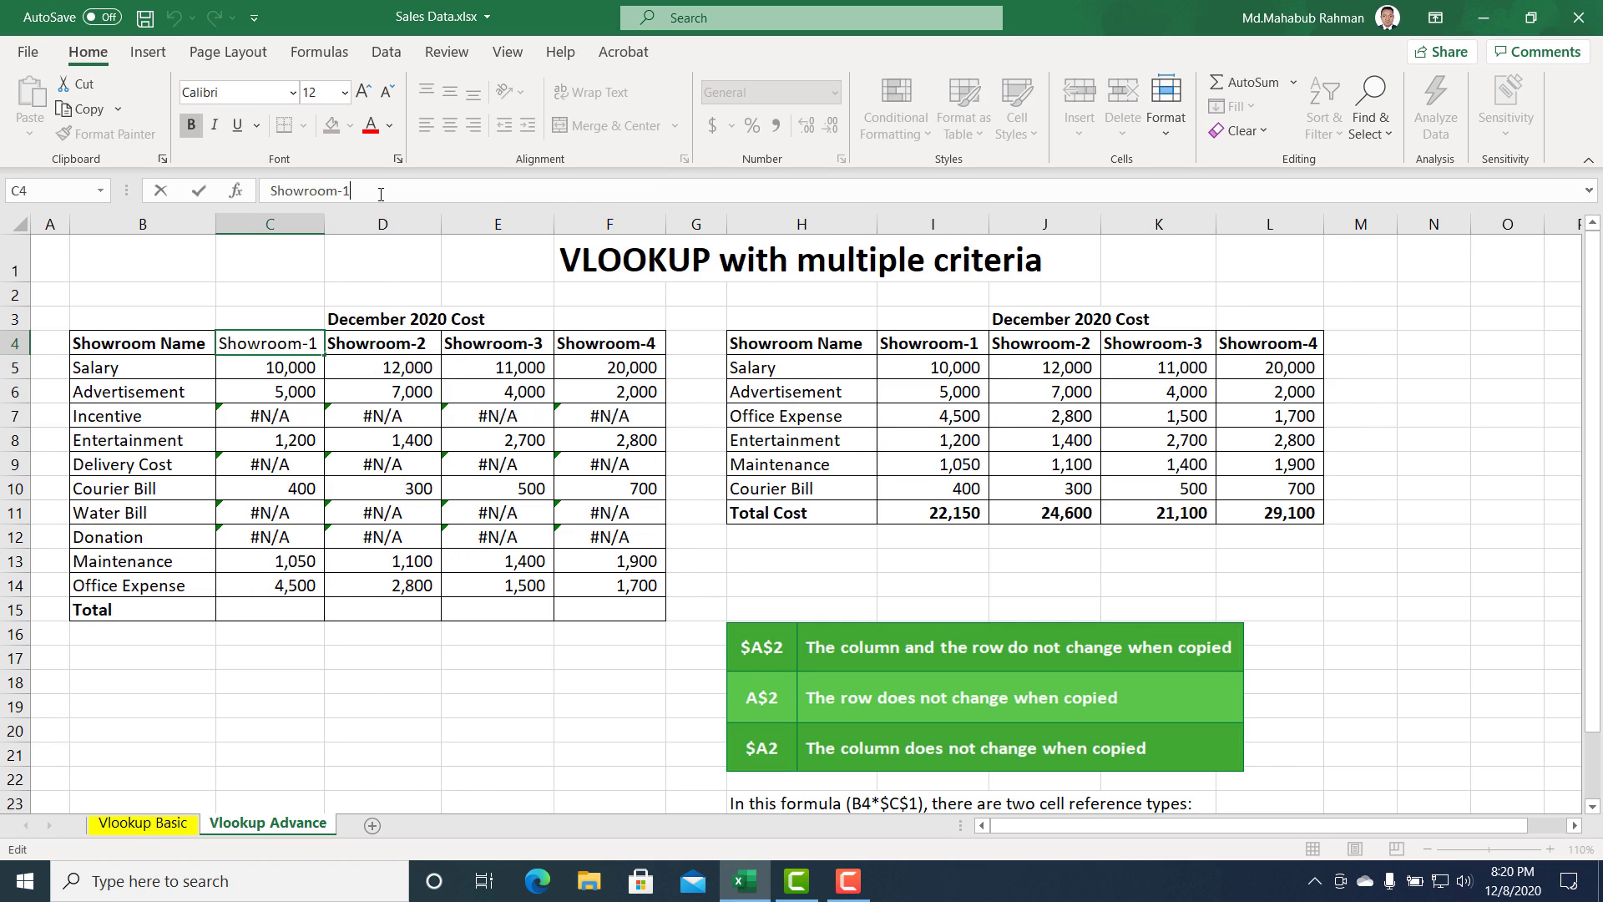
key("BackSpace")
type("2")
key("Return")
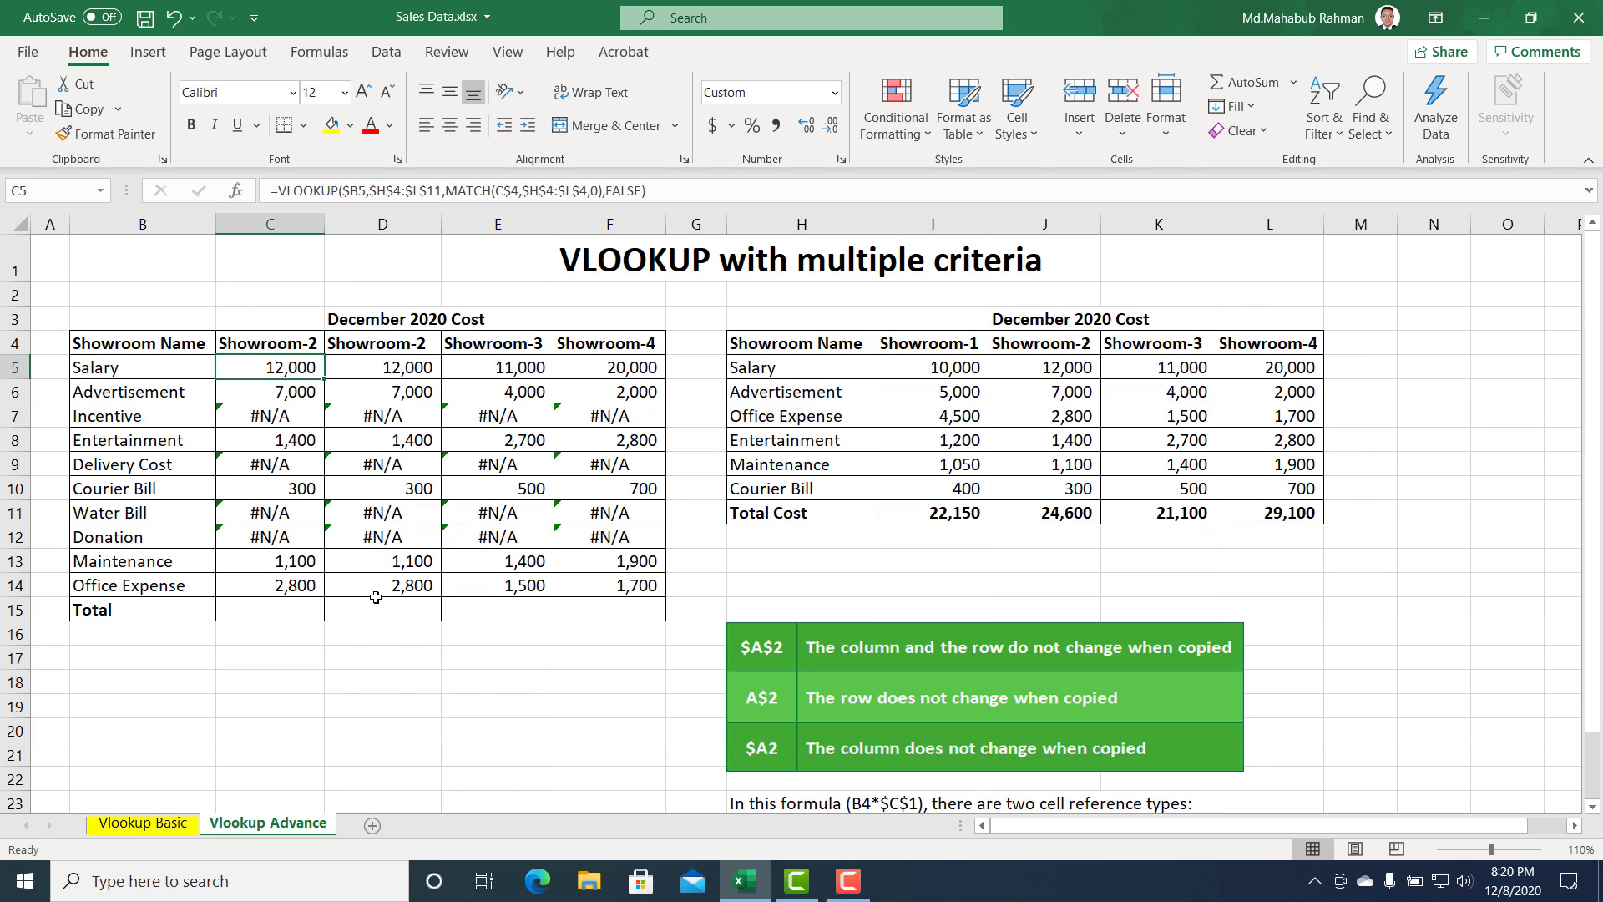
Restore the header in C4 to Showroom-1.
left_click(307, 344)
left_click(370, 192)
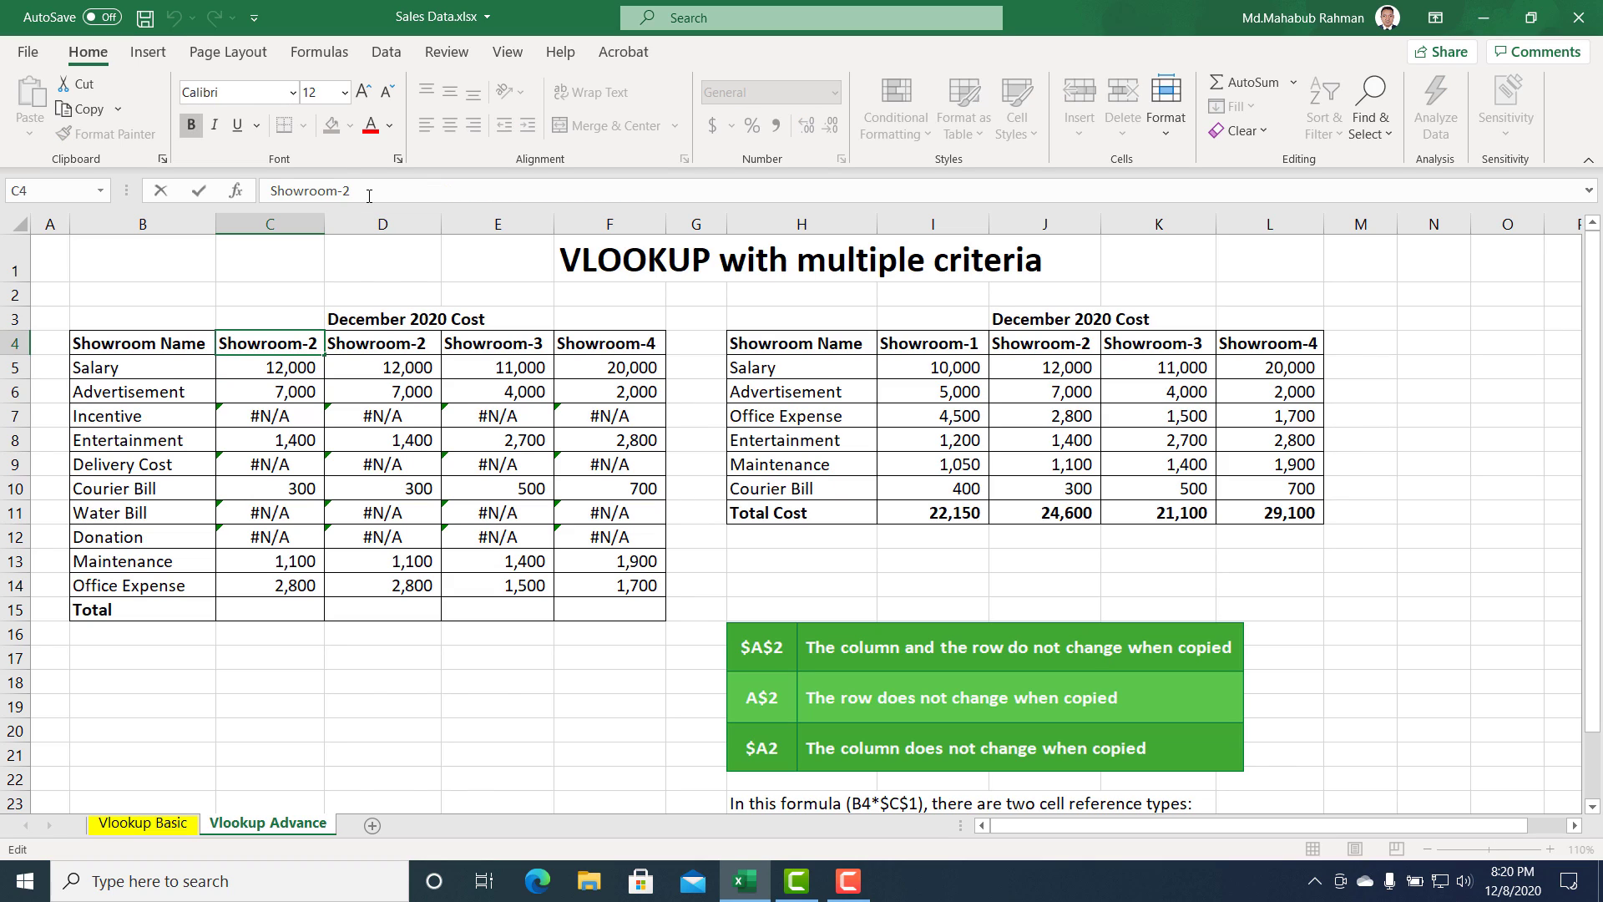
key("BackSpace")
type("1")
key("Return")
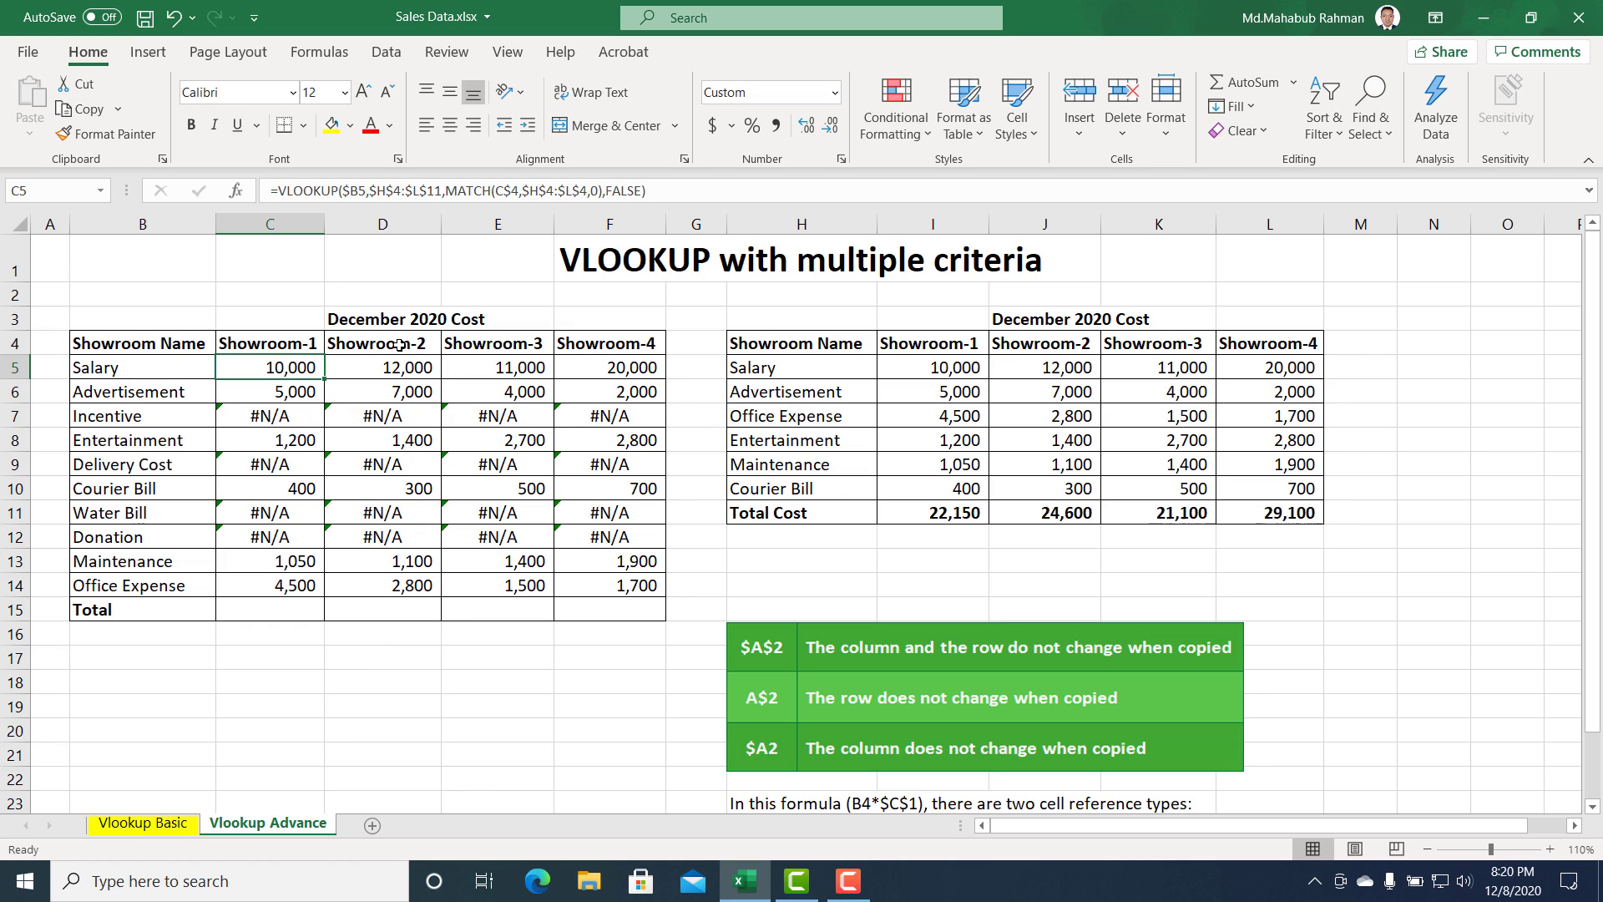
Change the header in E4 to Showroom-1 to test the lookups in that column.
left_click(481, 343)
left_click(362, 190)
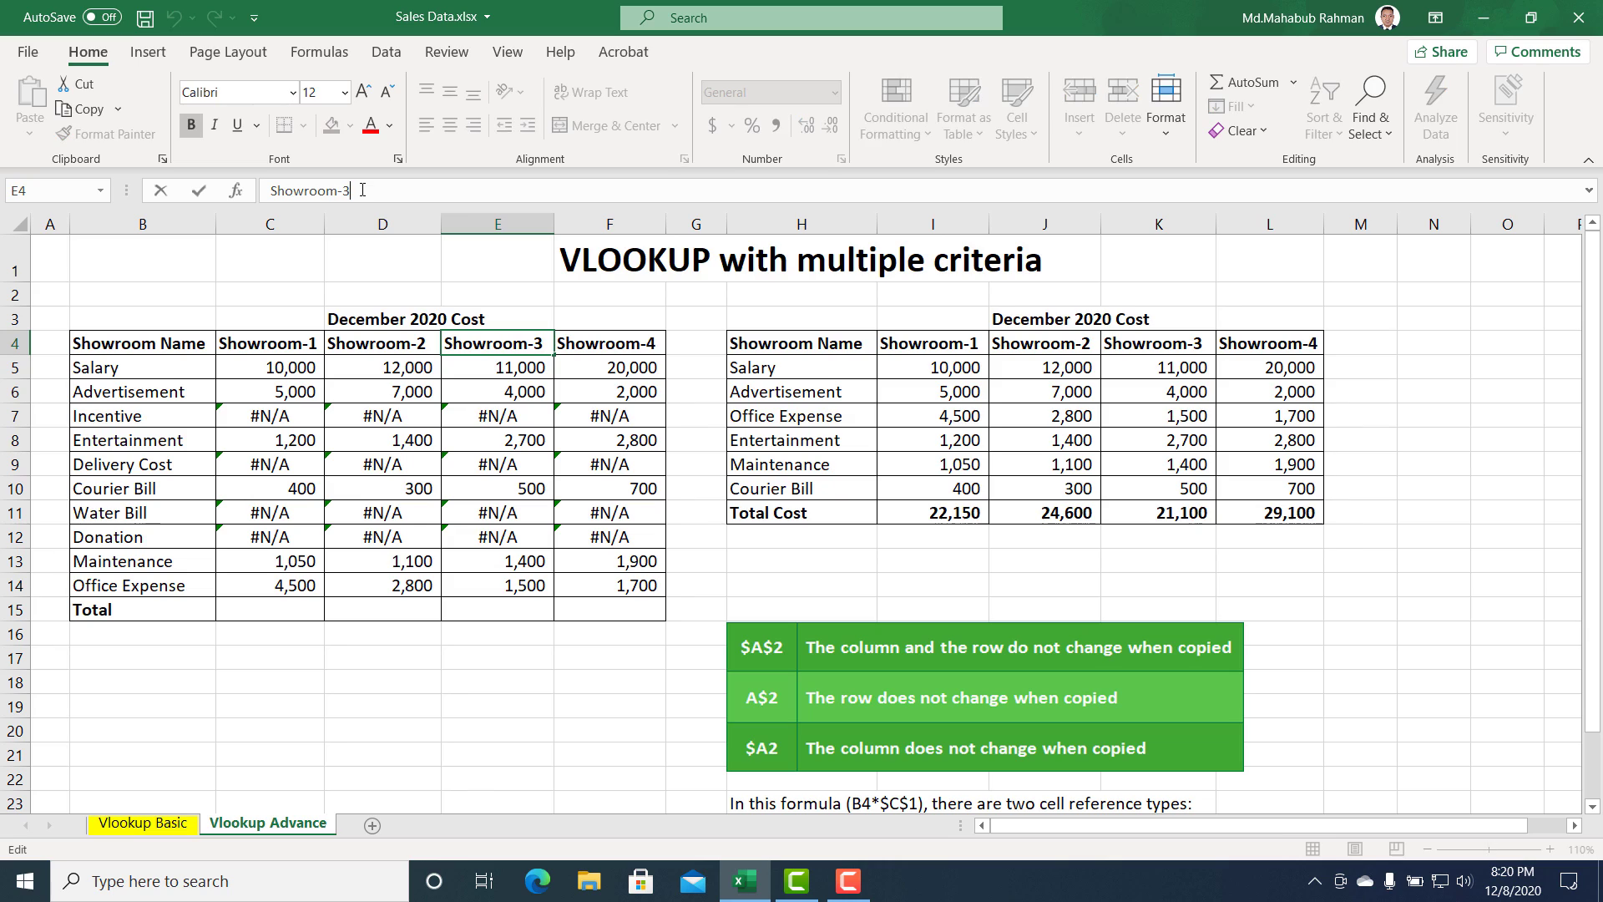
key("BackSpace")
type("1")
key("Return")
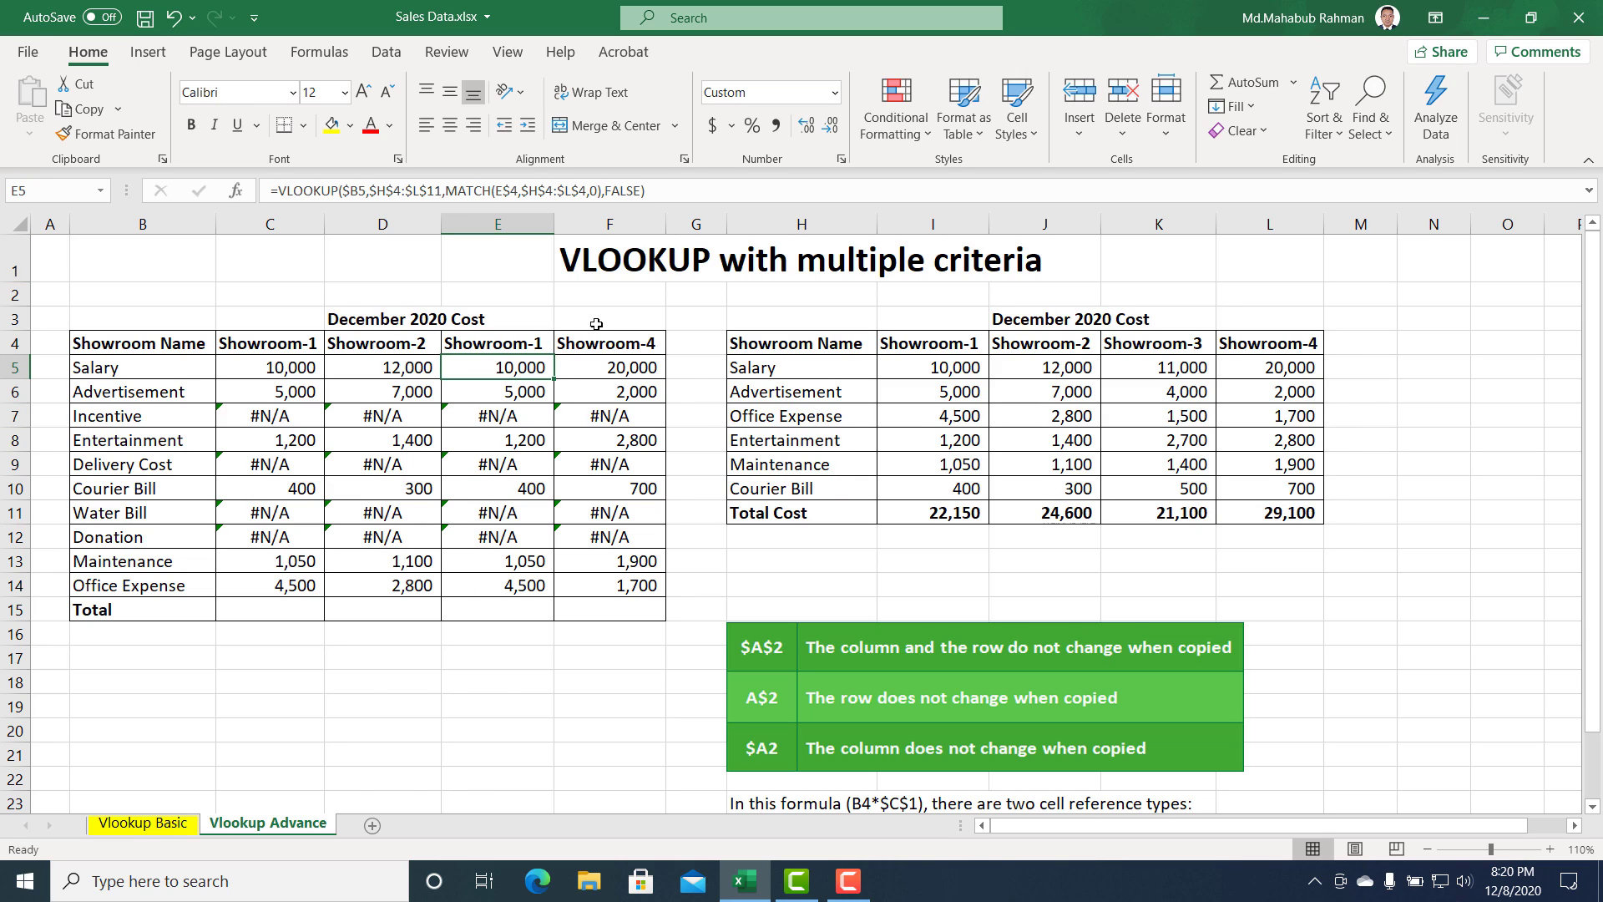
Restore the header in E4 to Showroom-3.
left_click(528, 341)
left_click(363, 190)
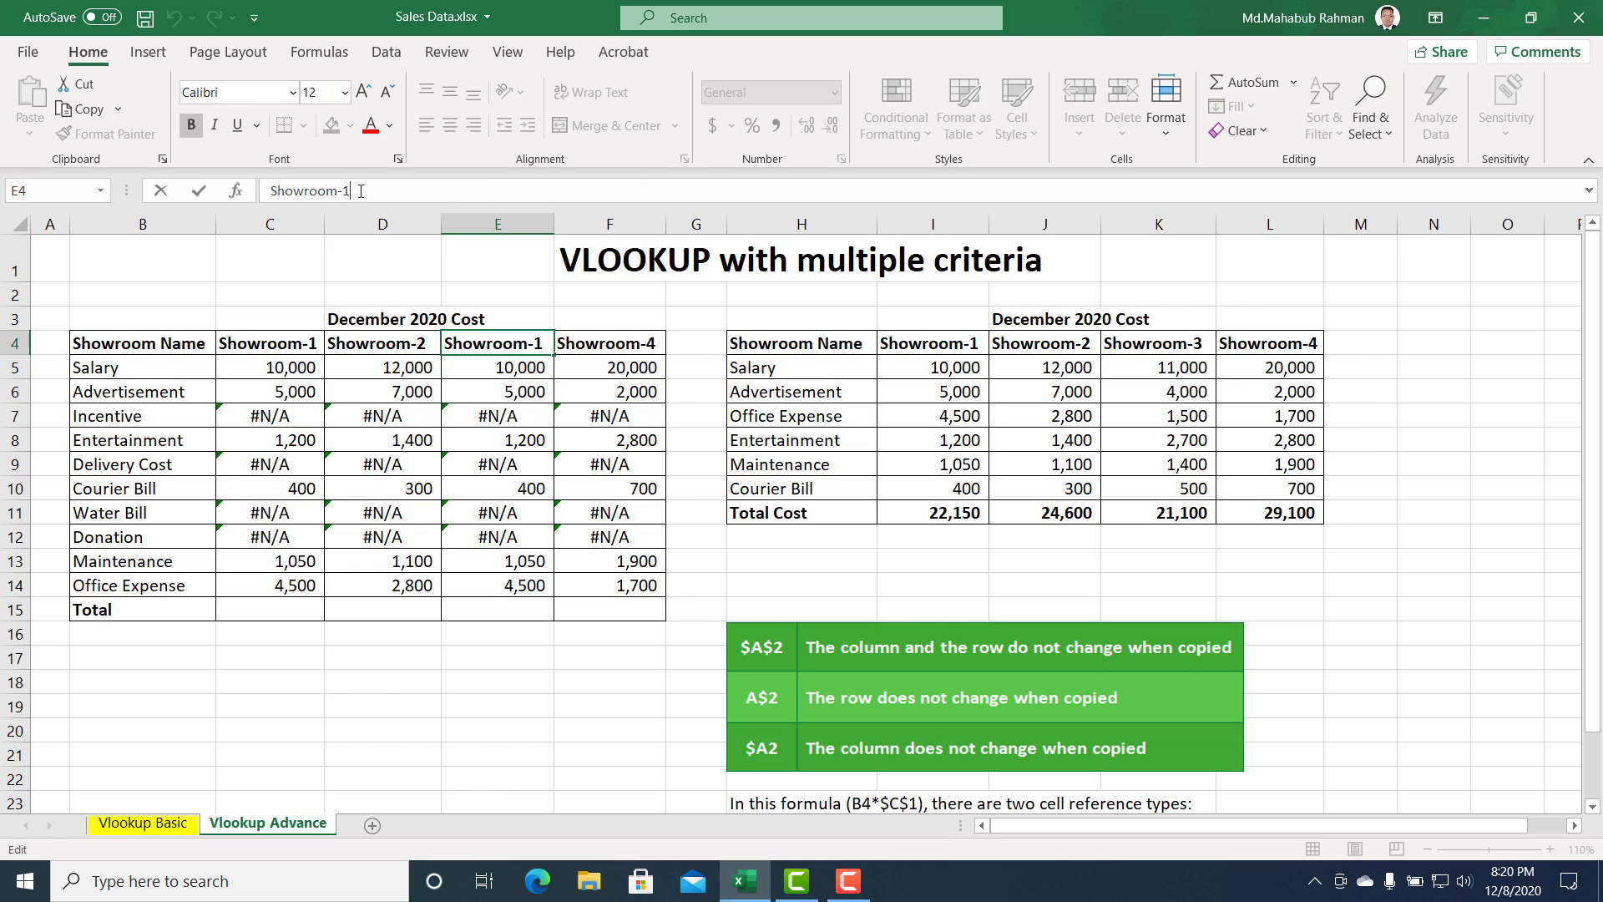
key("BackSpace")
type("3")
key("Return")
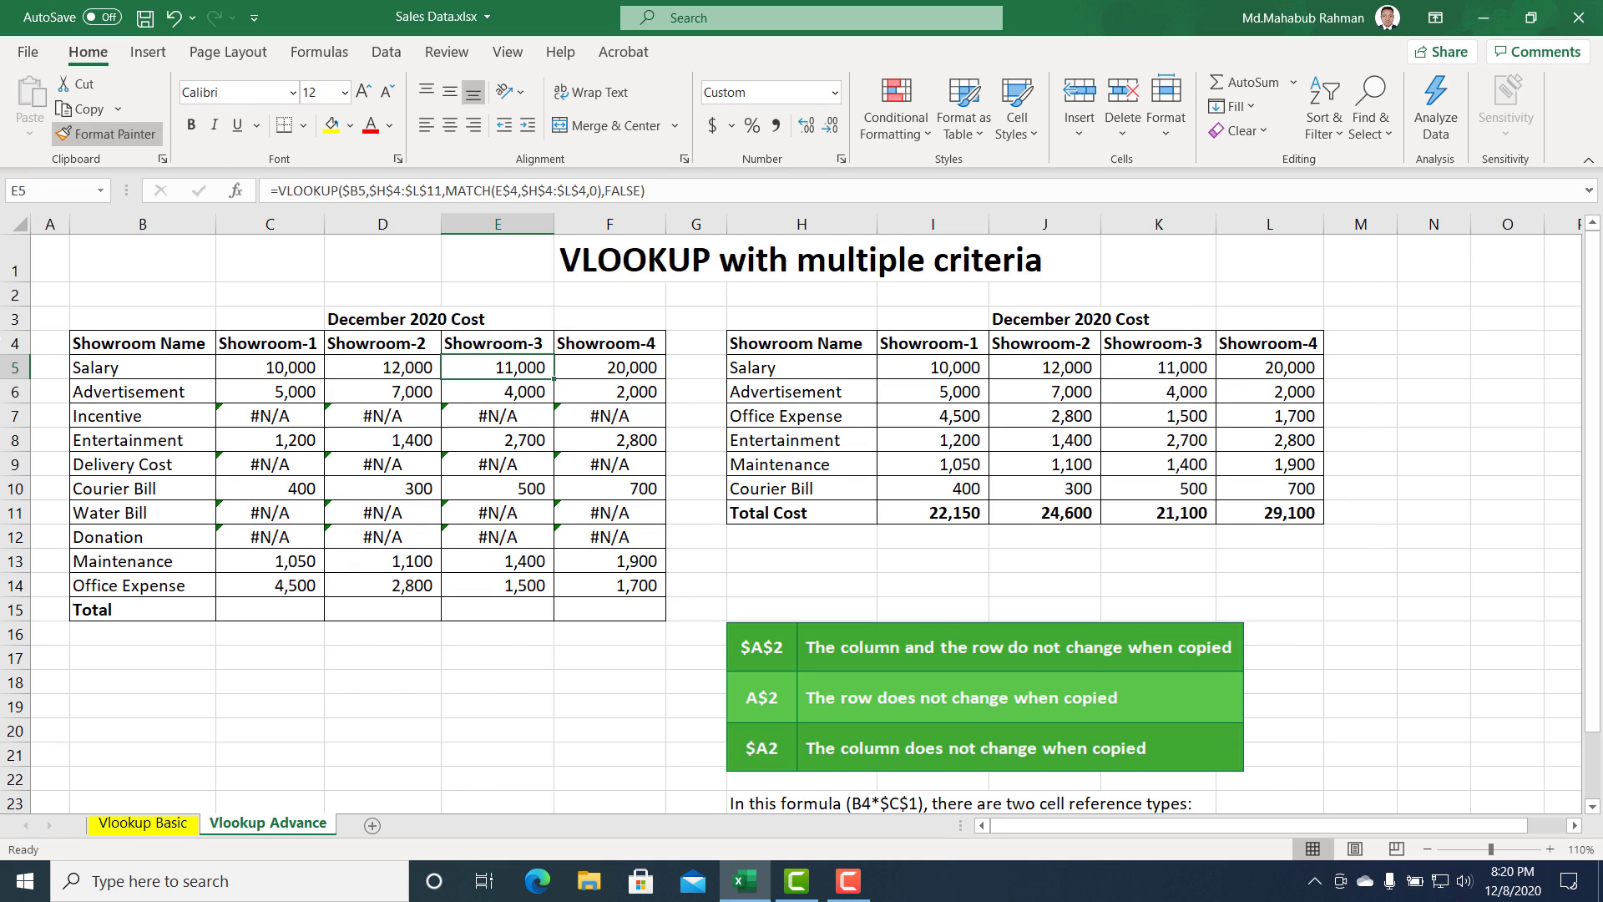
Check the error options for the Incentive result in C7 and select the Showroom-1 results in C5:C14.
left_click(257, 422)
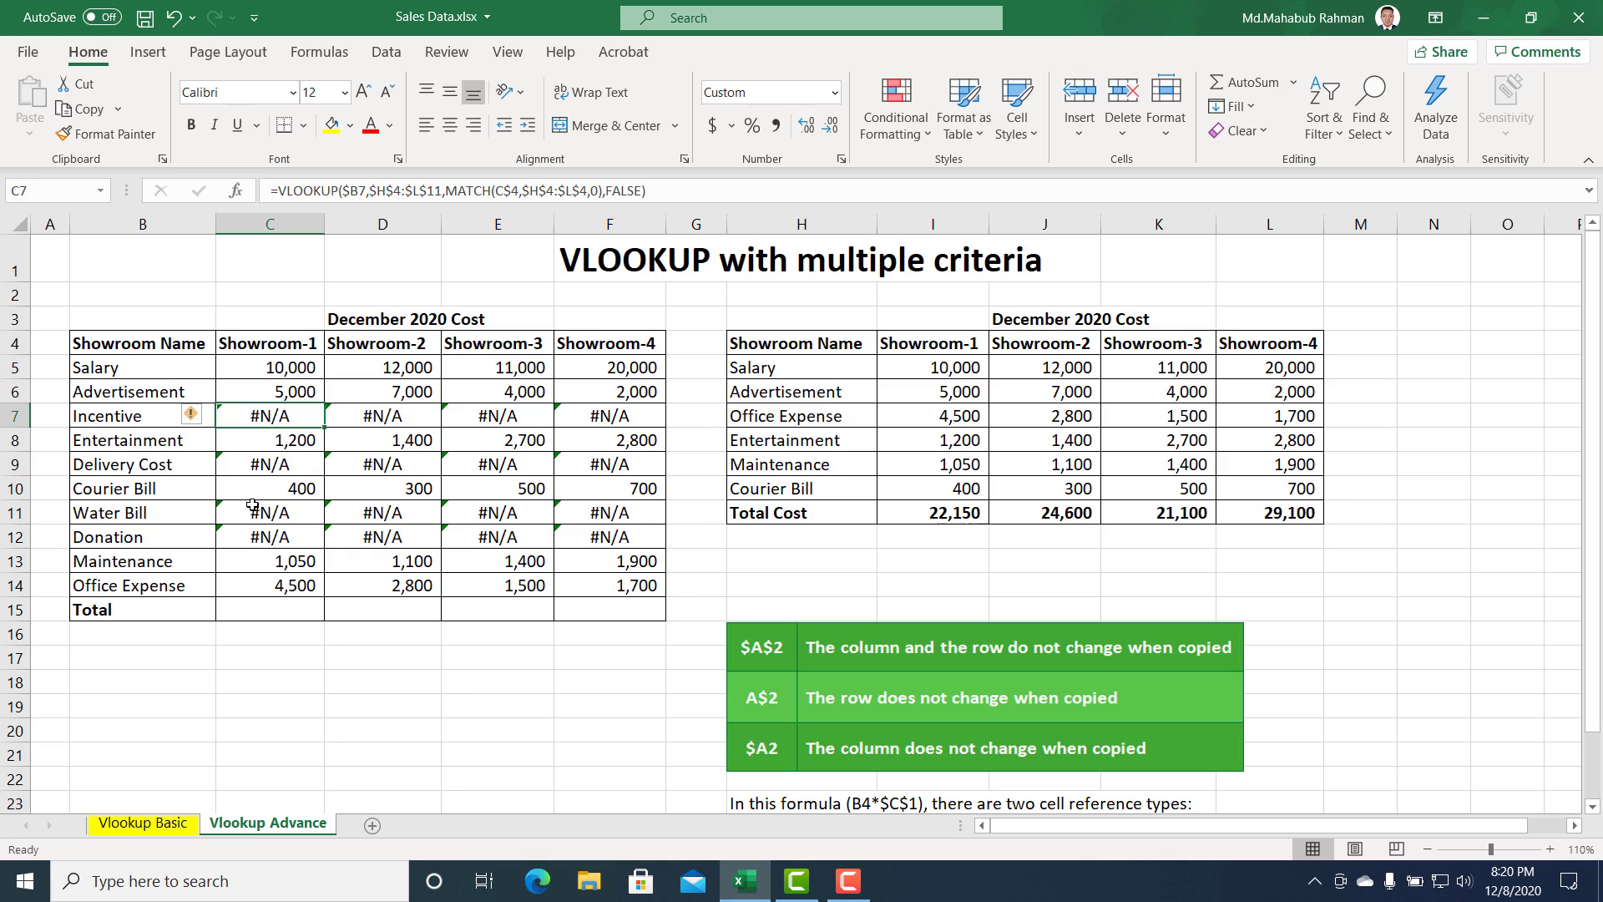
left_click(192, 415)
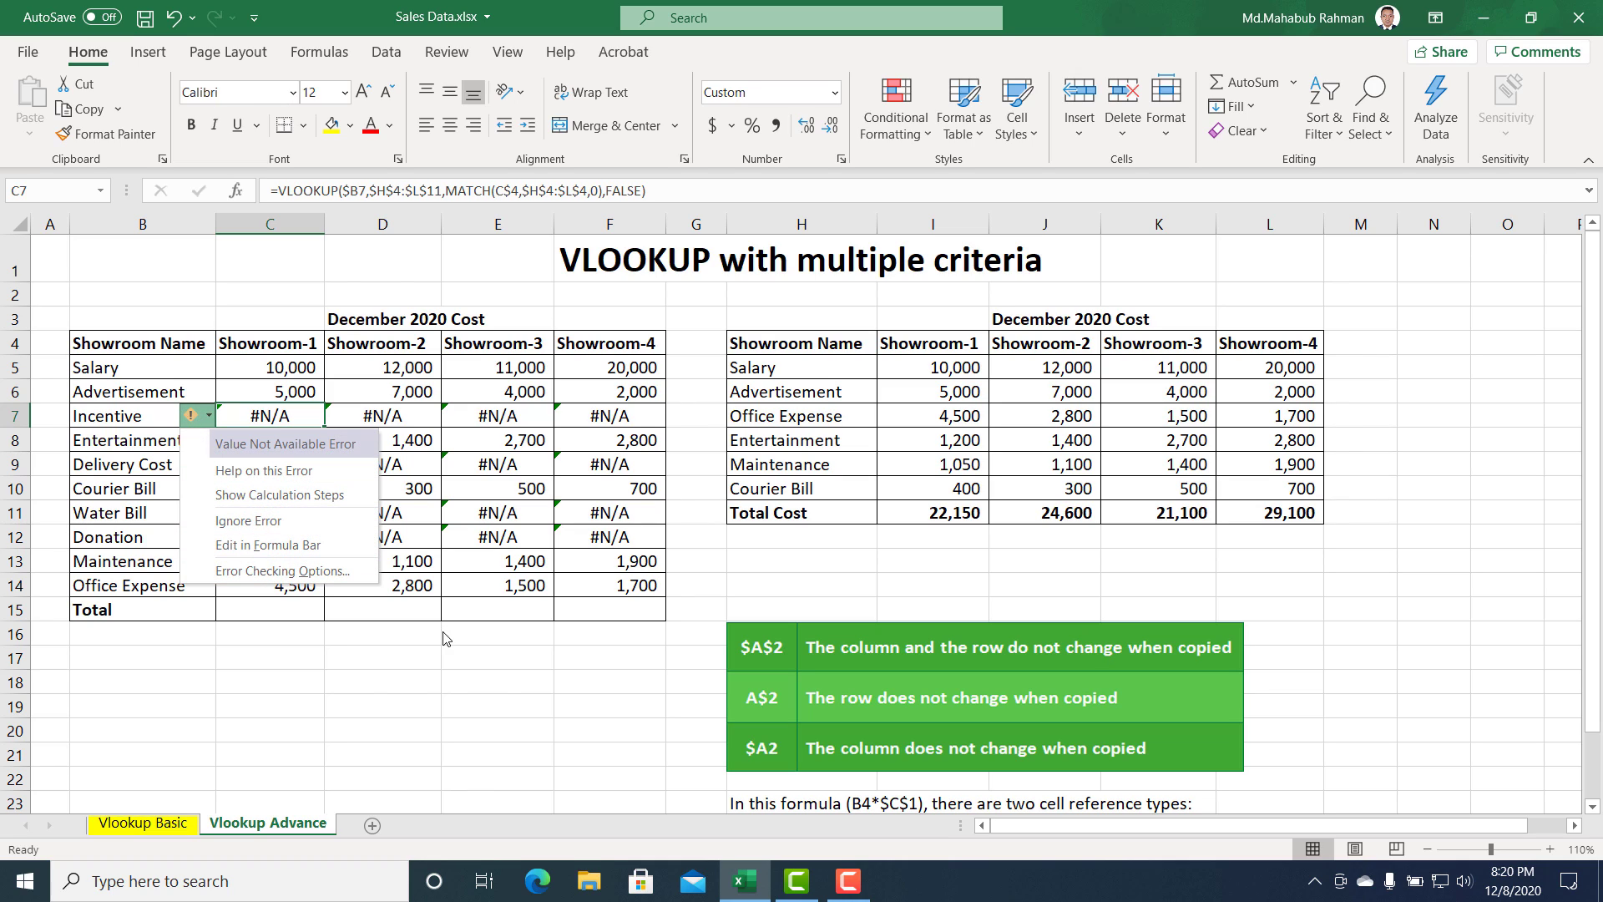
left_click(430, 664)
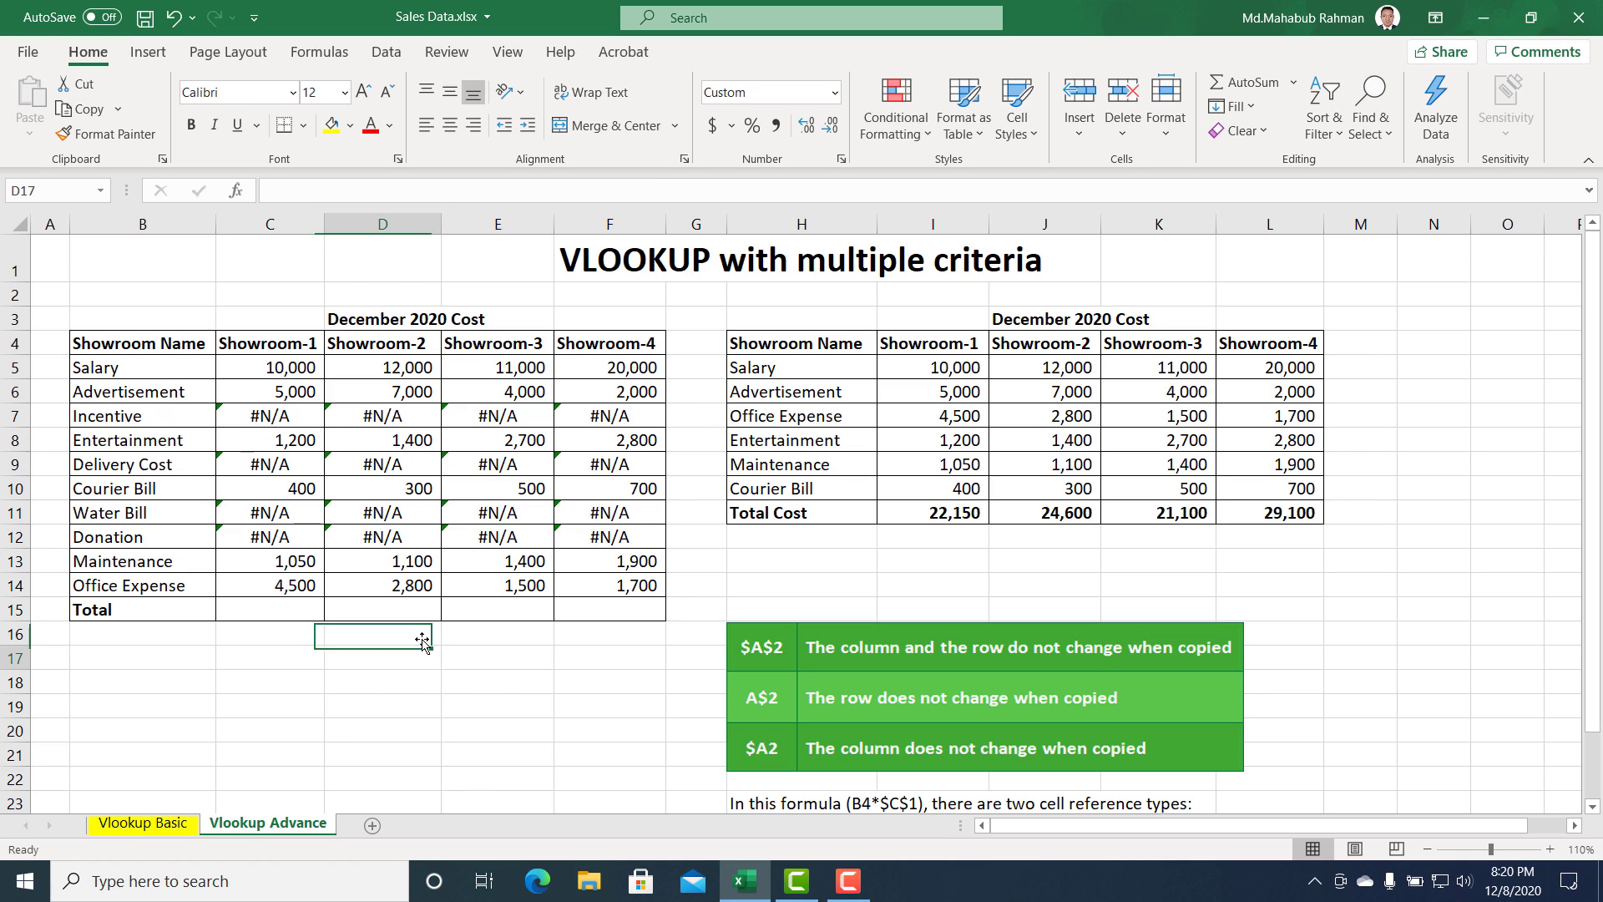
left_click(286, 368)
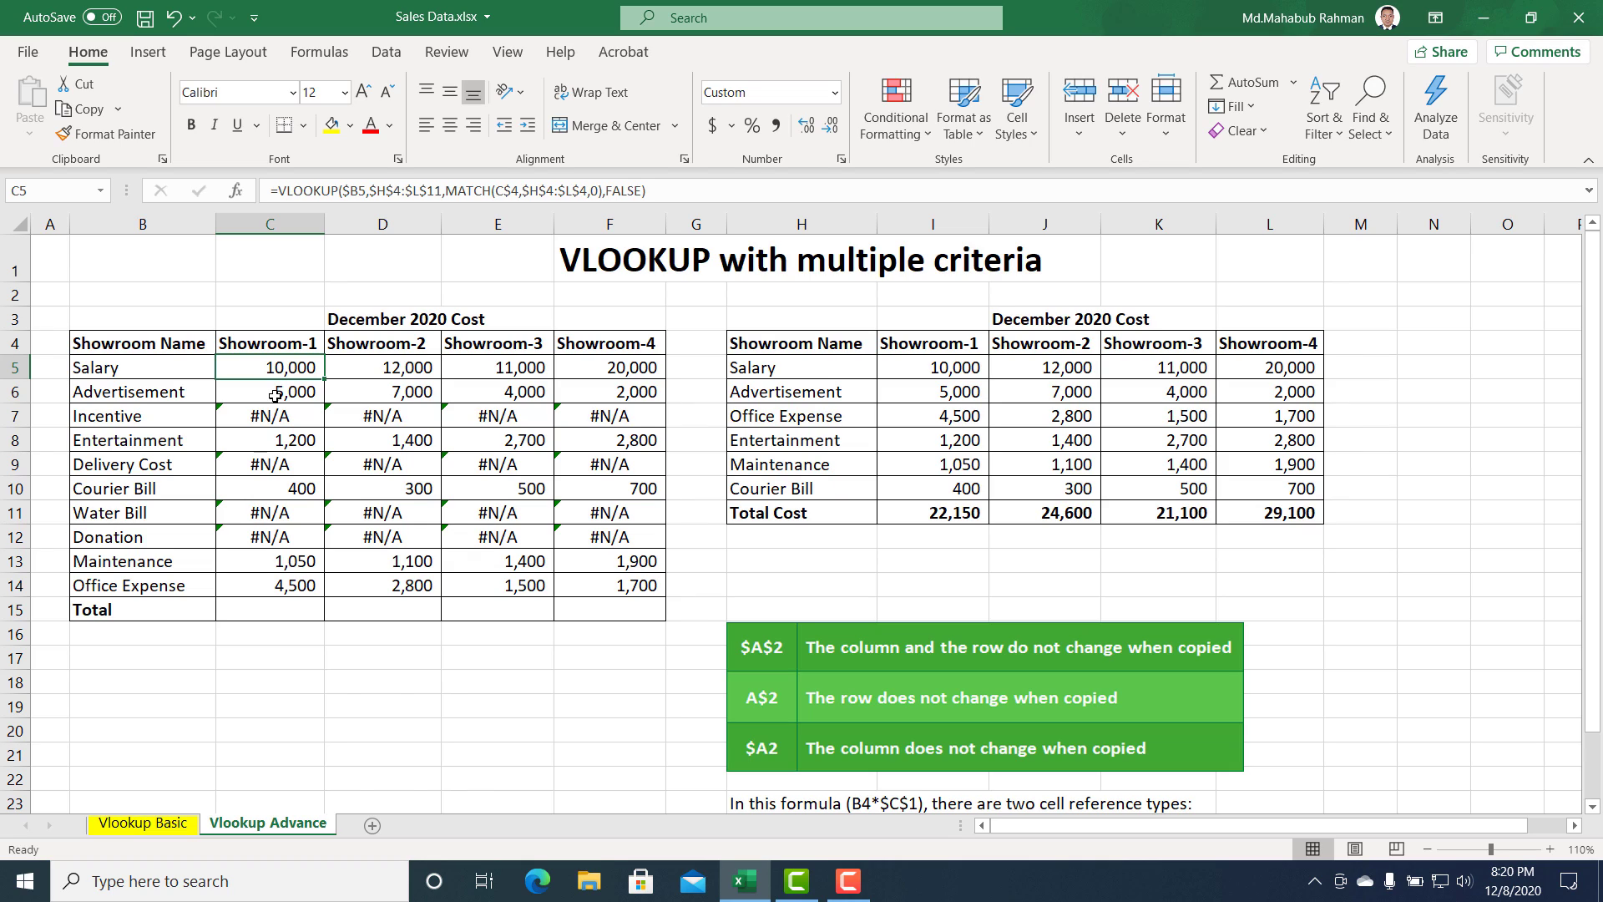
left_click_drag(266, 369, 267, 581)
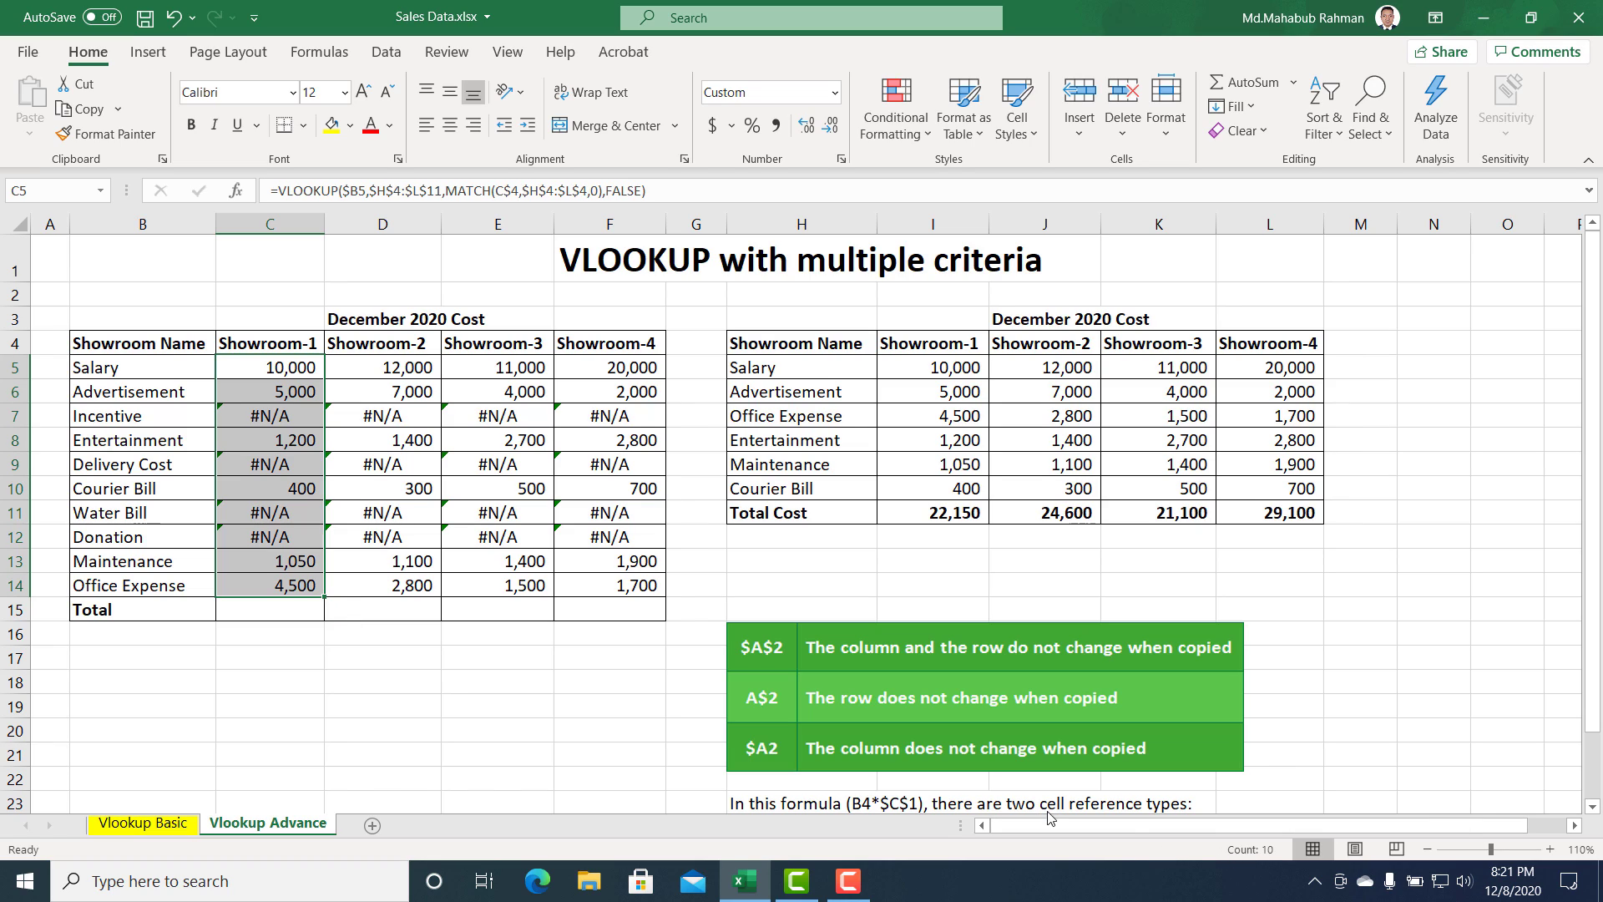
Wrap the VLOOKUP formula in C5 in IFERROR, with 0 as the value returned on error.
left_click(283, 371)
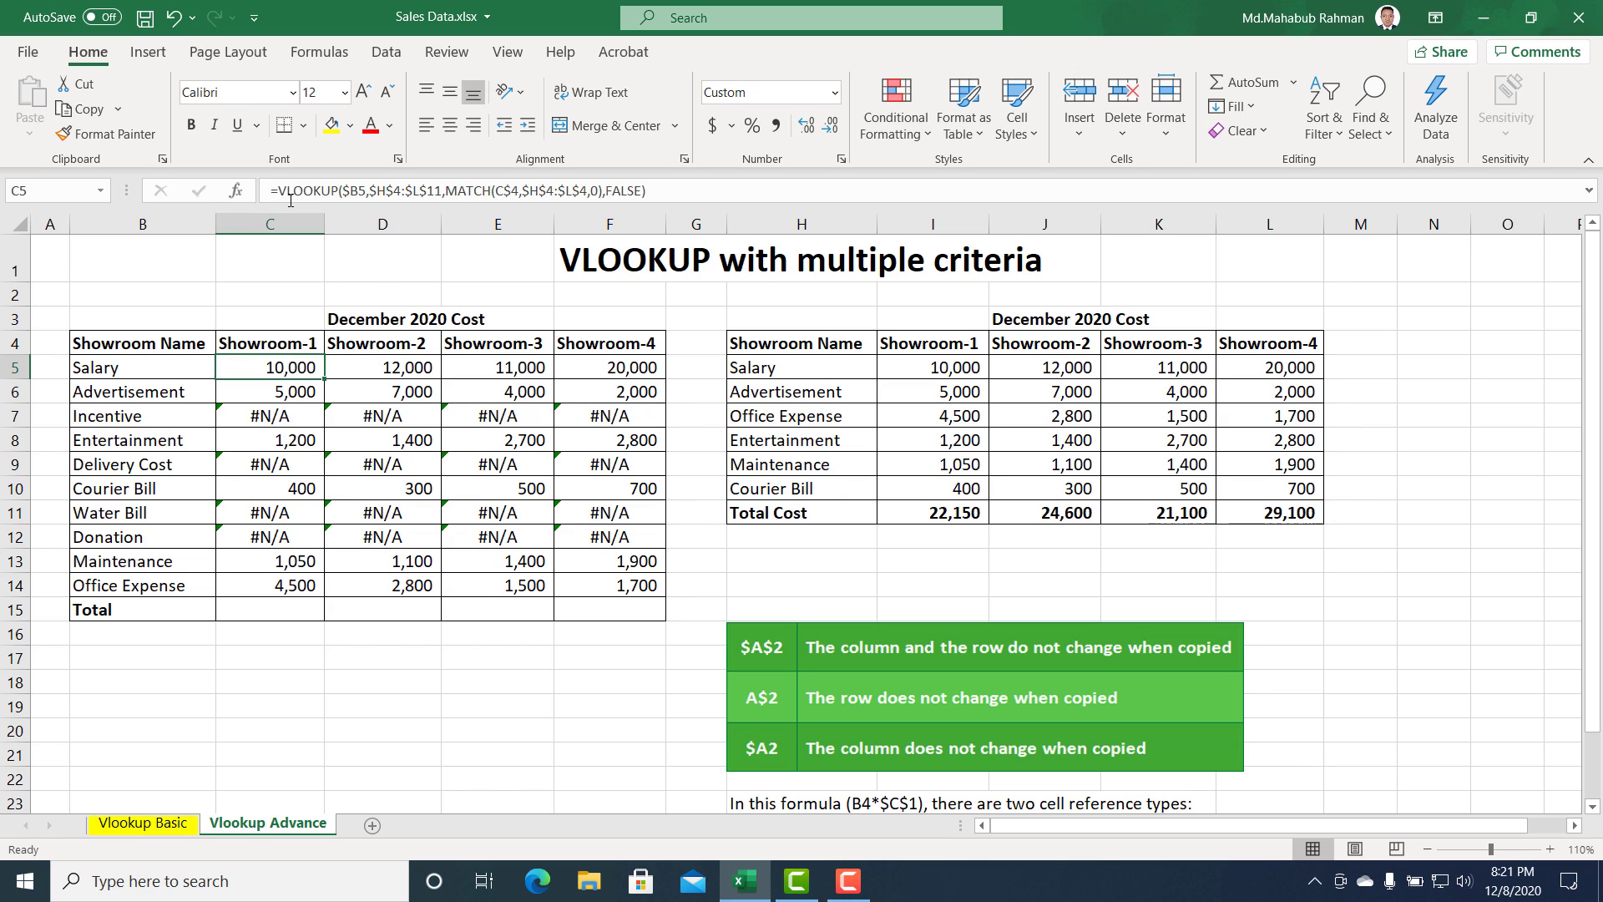
key("F2")
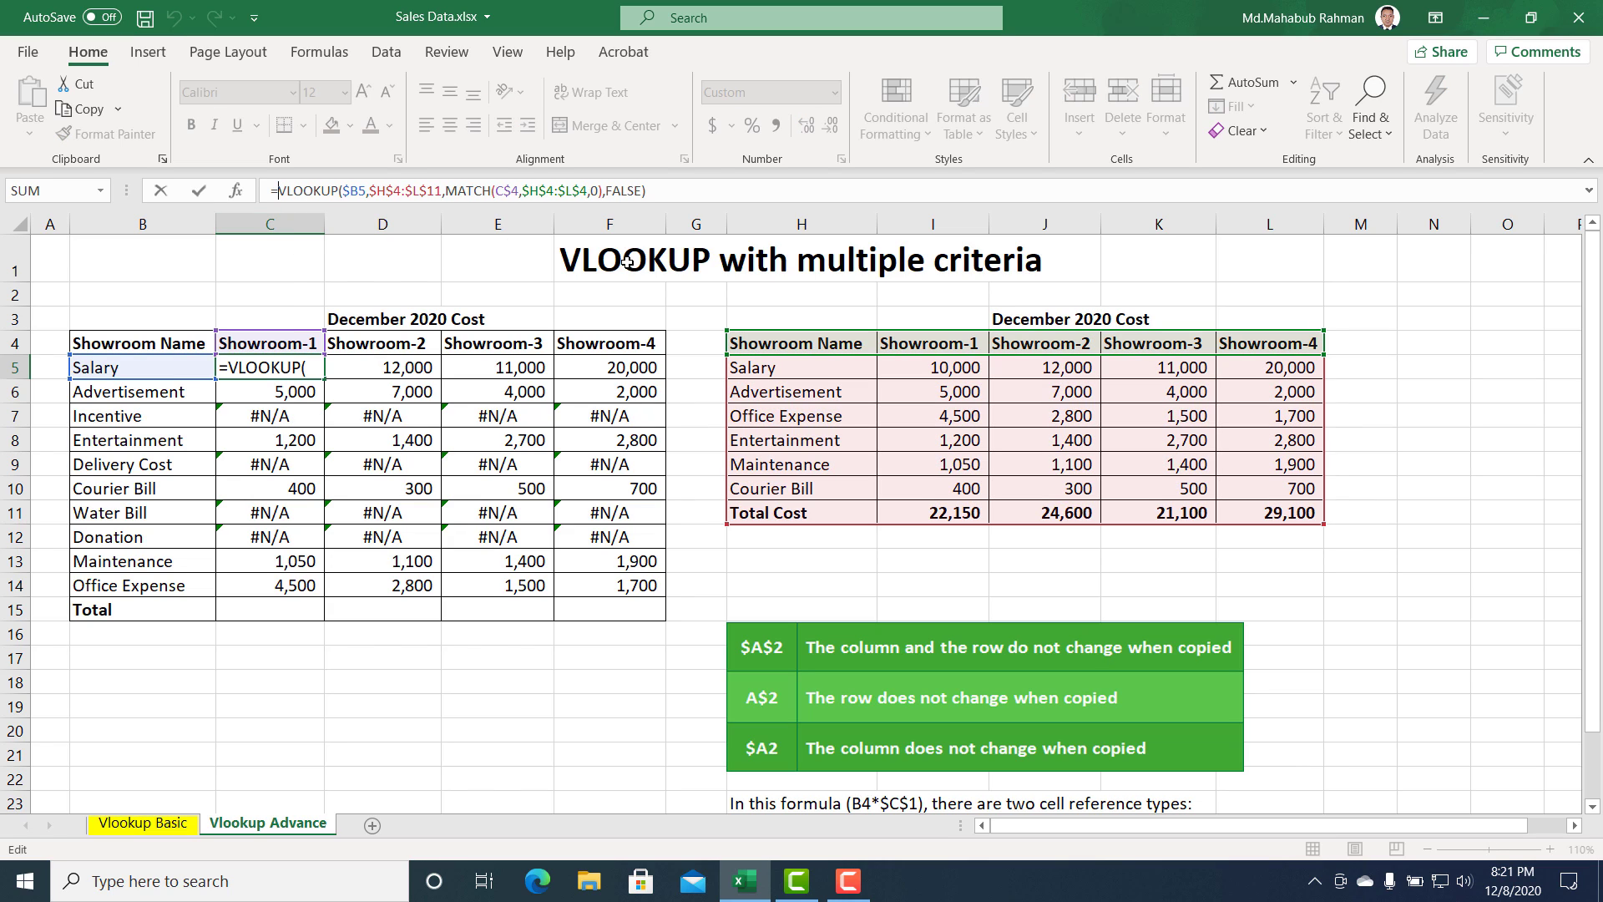
type("if")
key("Down")
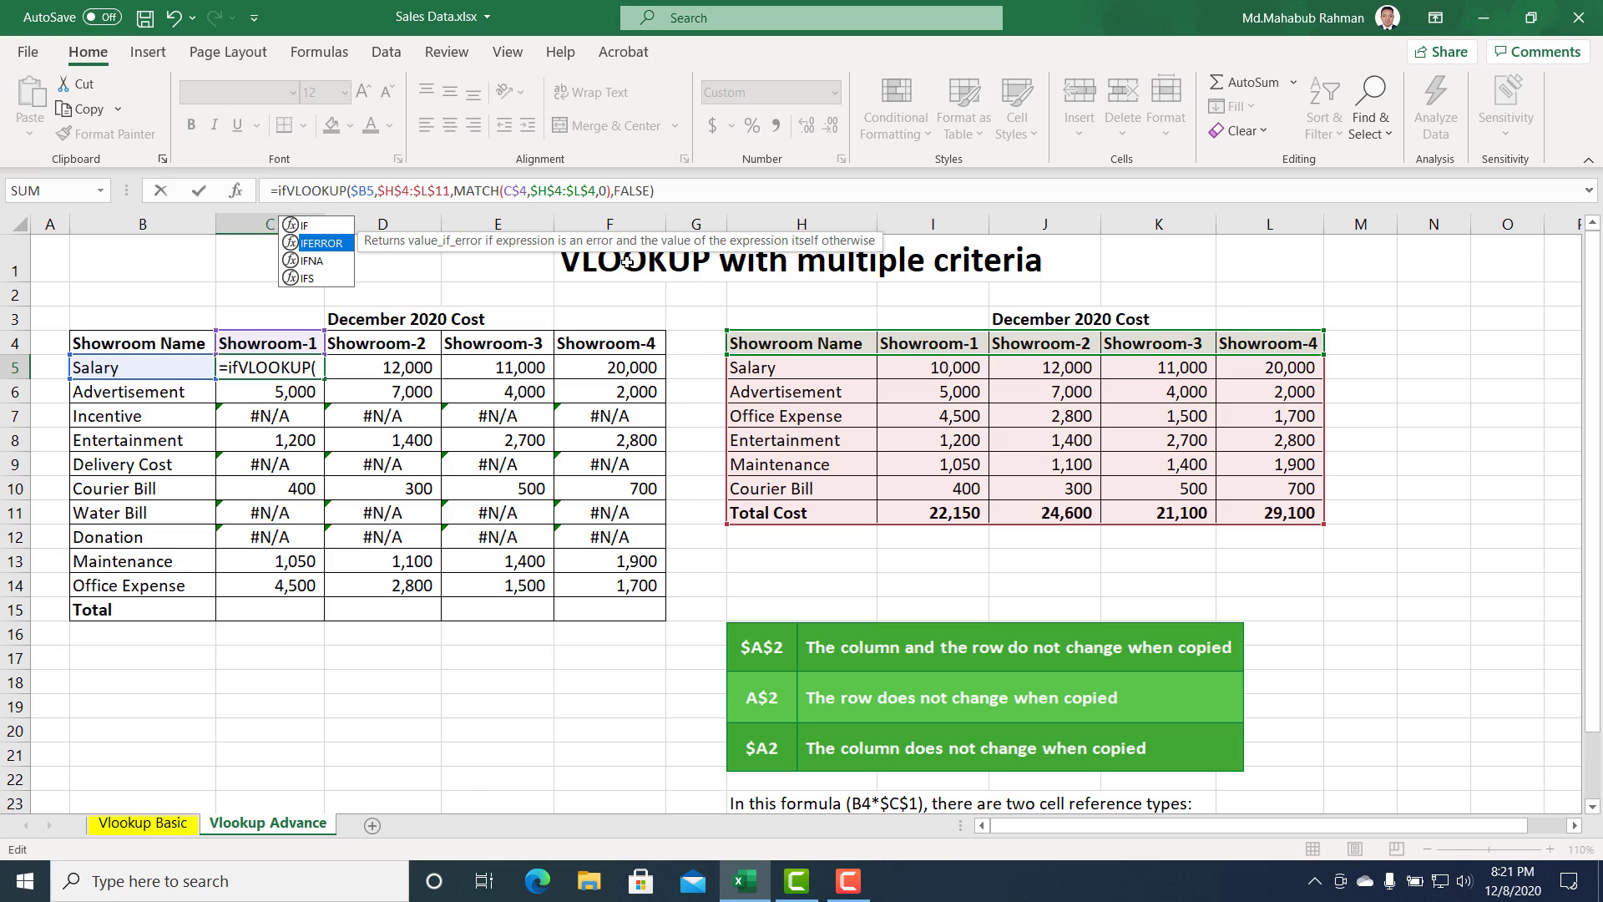
key("Tab")
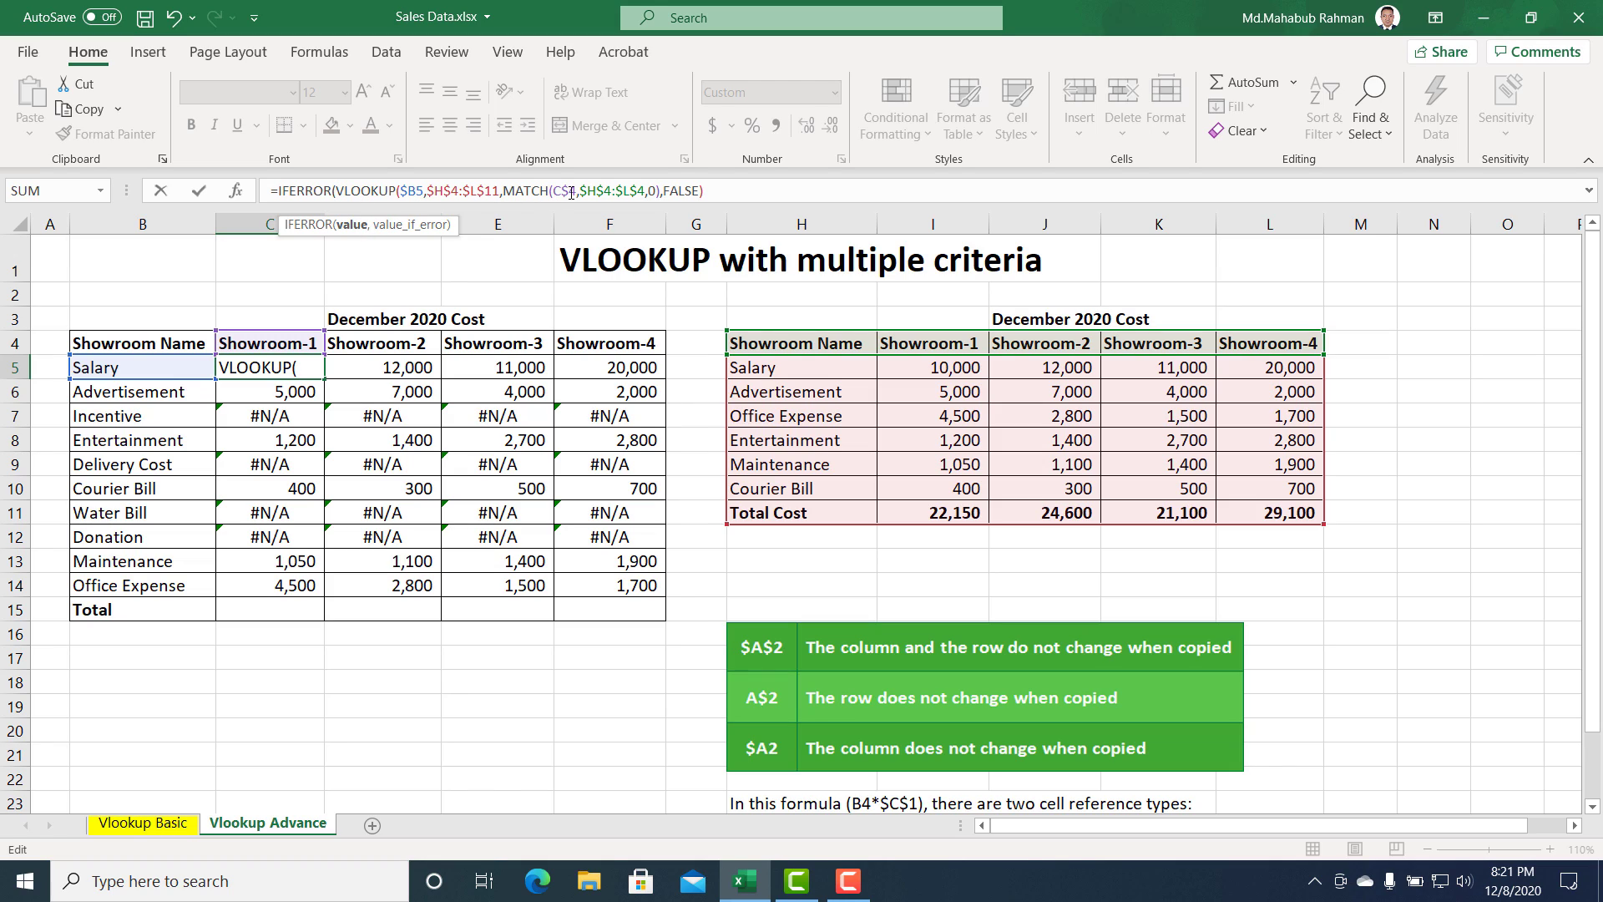
left_click(723, 191)
type(",0")
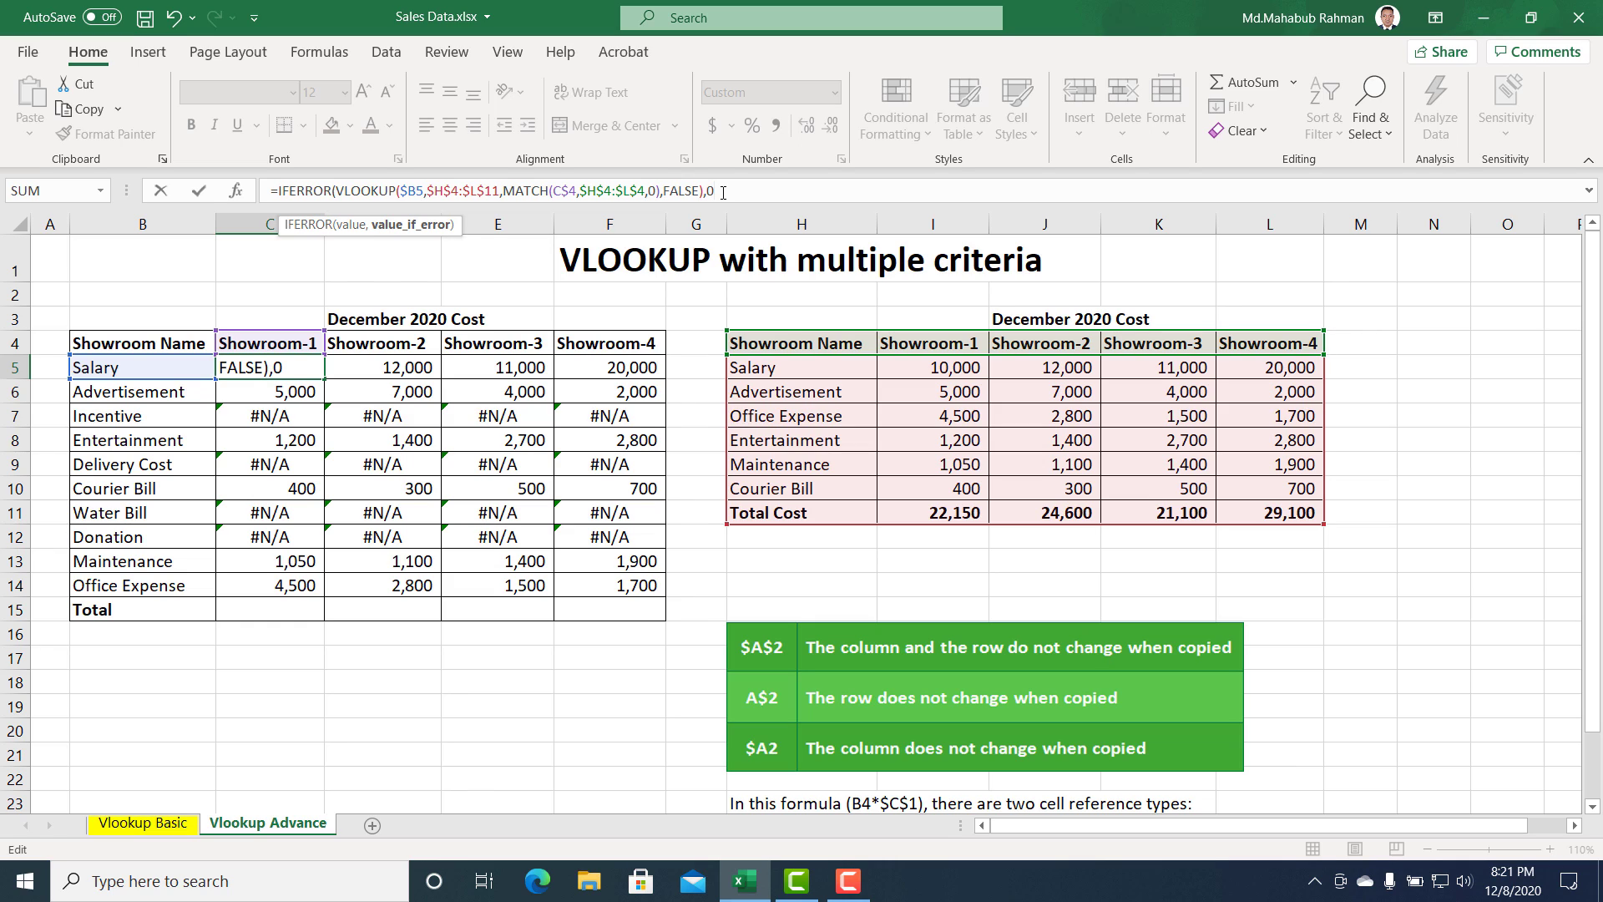
key("Return")
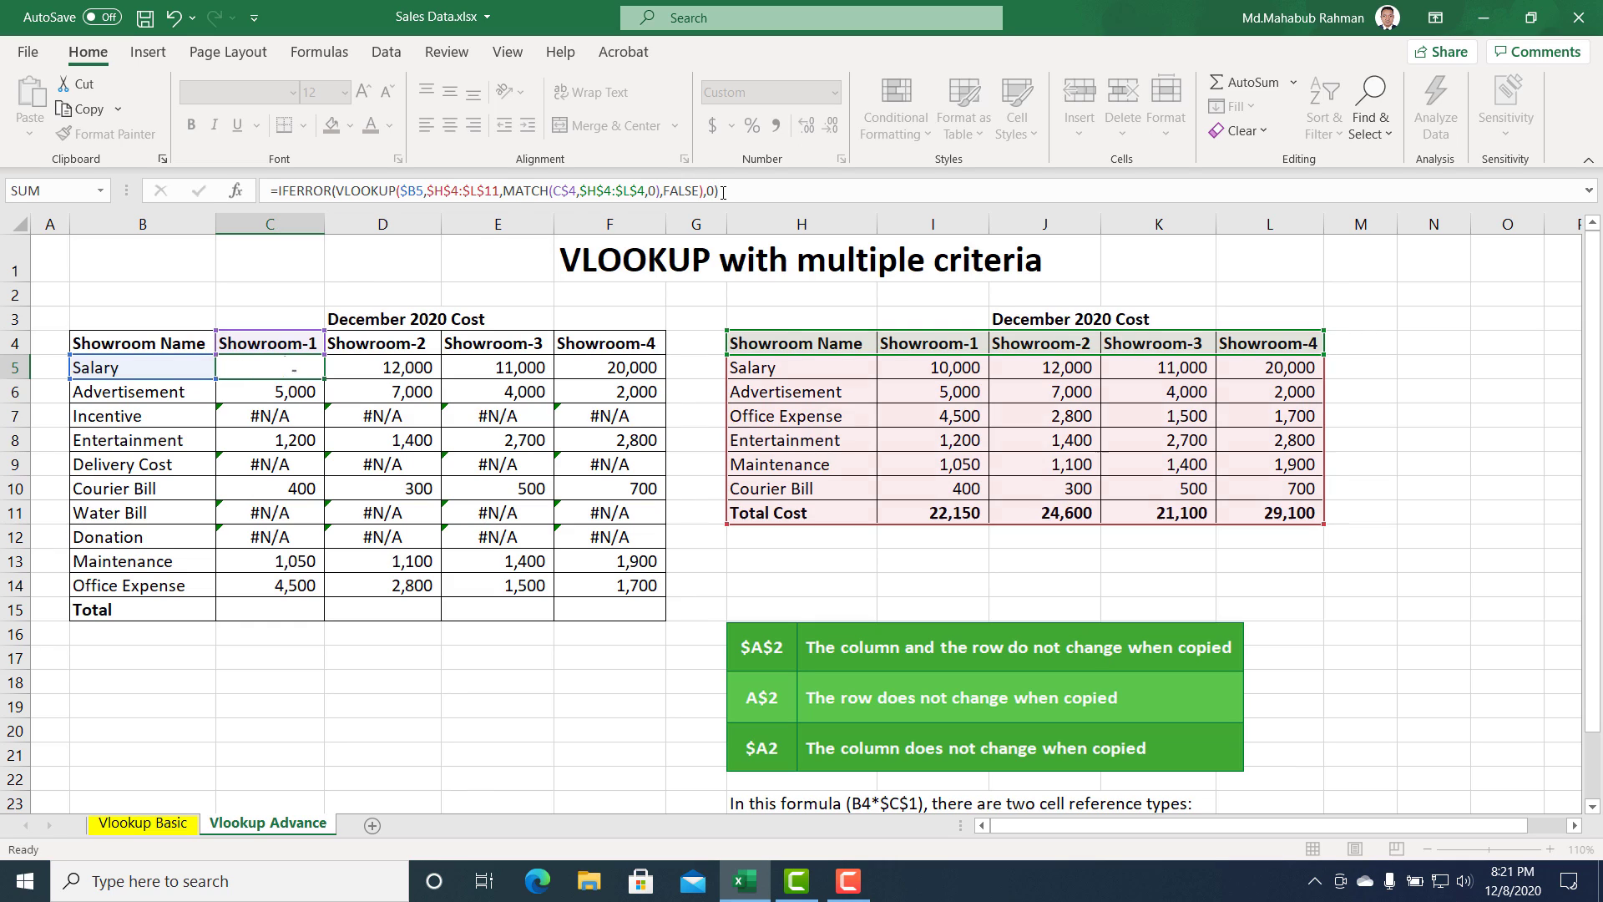
Fill the IFERROR formula from C5 across to F5 and down through row 14.
left_click(259, 368)
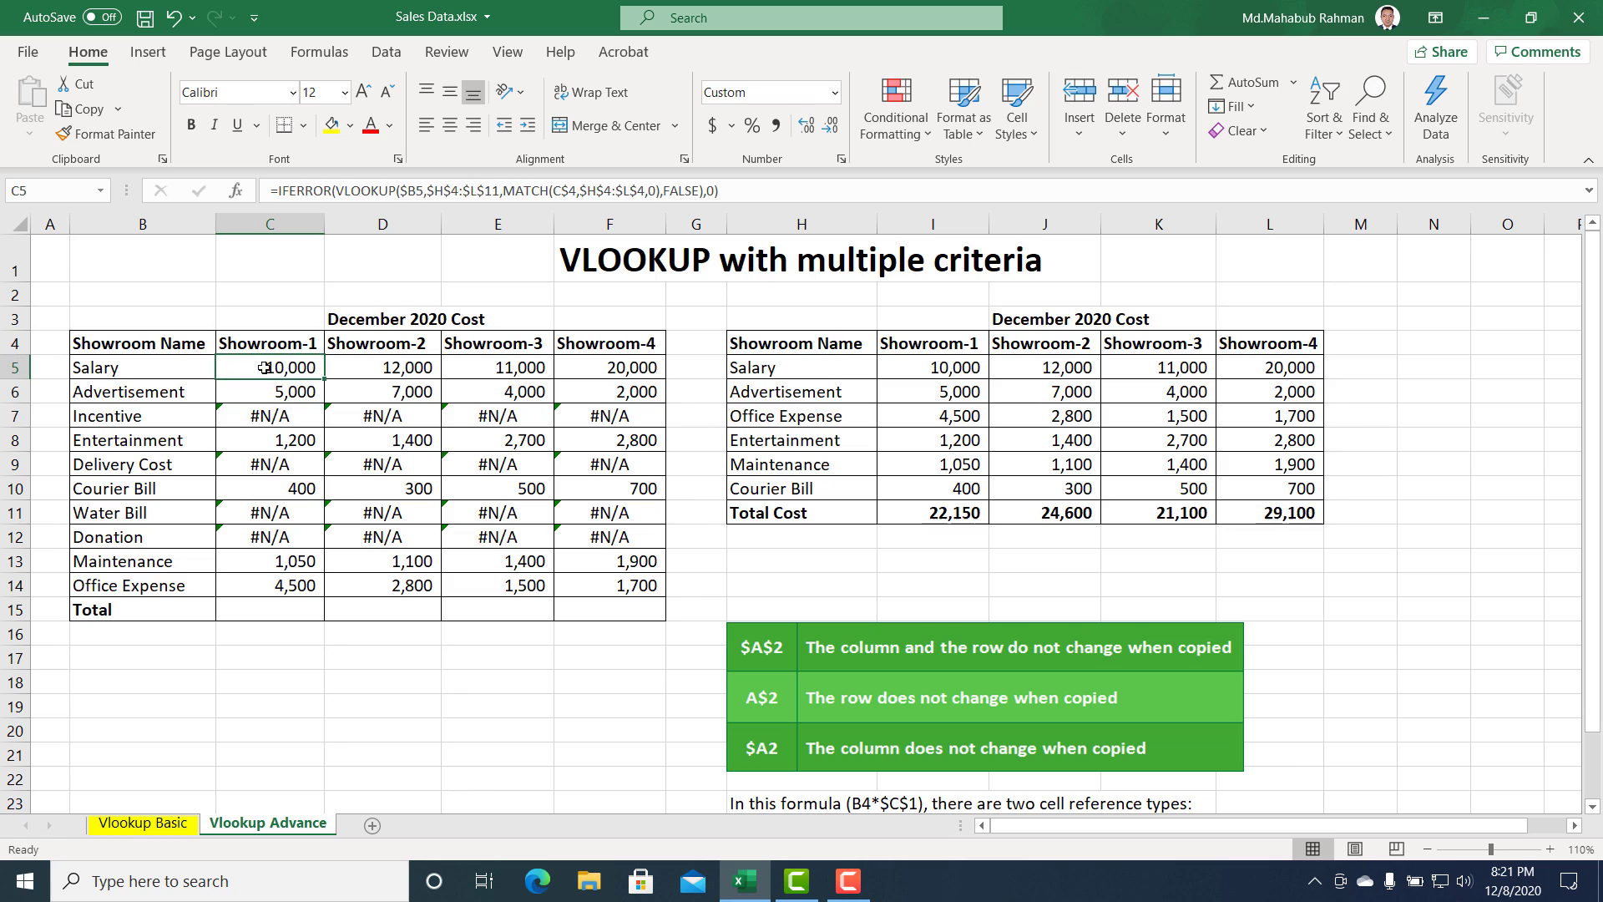
mouse_move(325, 379)
left_mouse_down()
mouse_move(322, 392)
mouse_move(619, 444)
mouse_move(626, 567)
mouse_move(666, 368)
left_mouse_up()
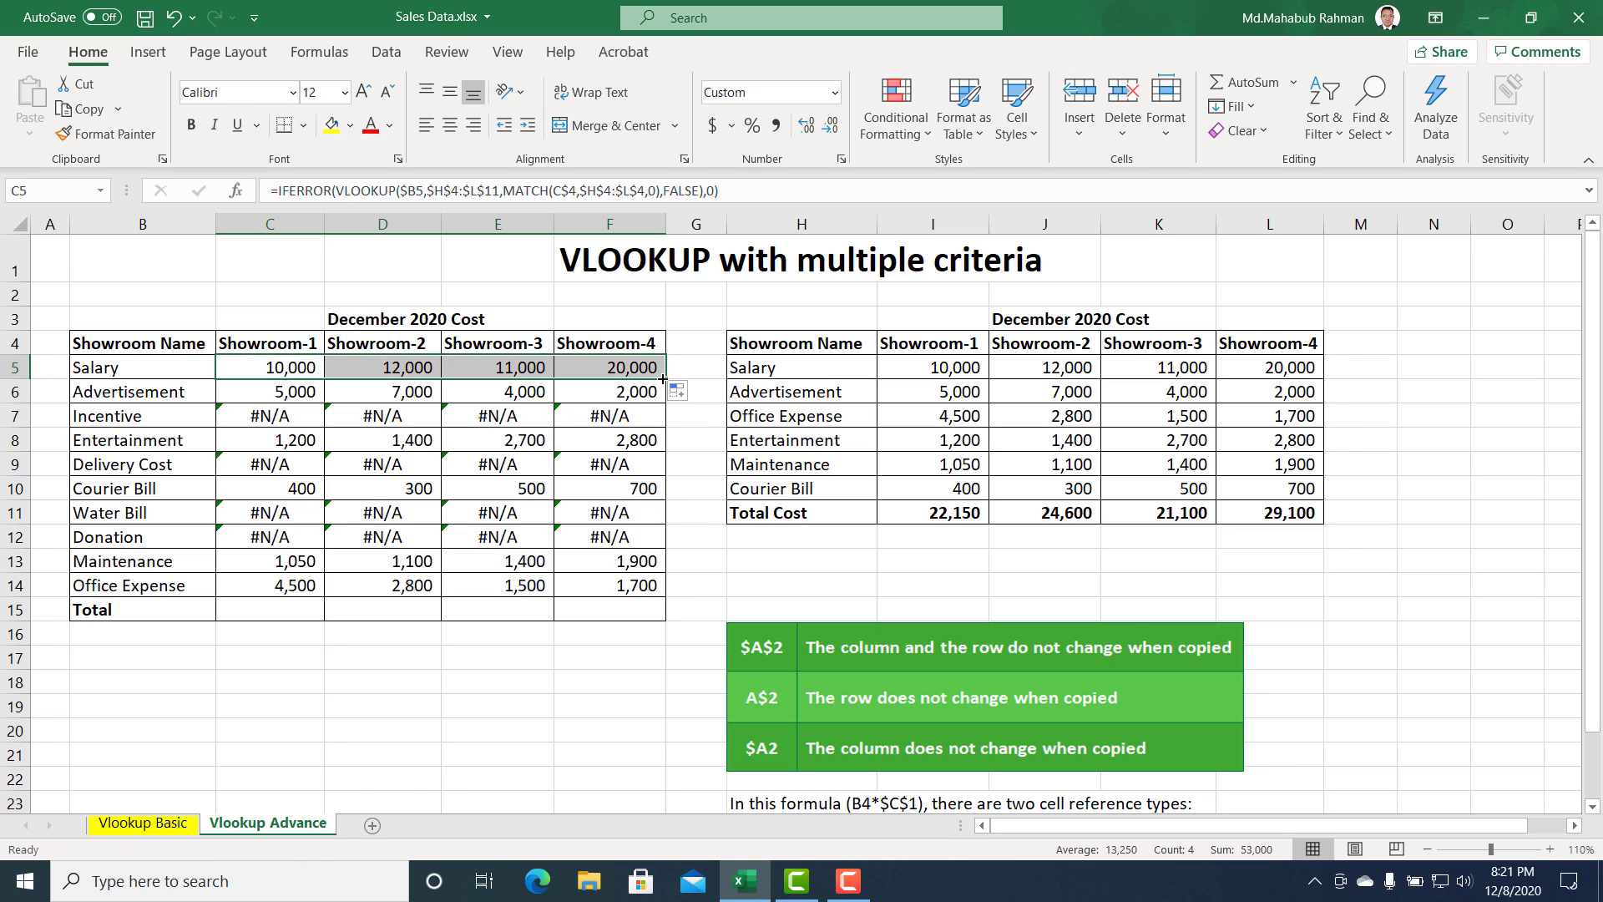
left_click_drag(668, 442, 666, 593)
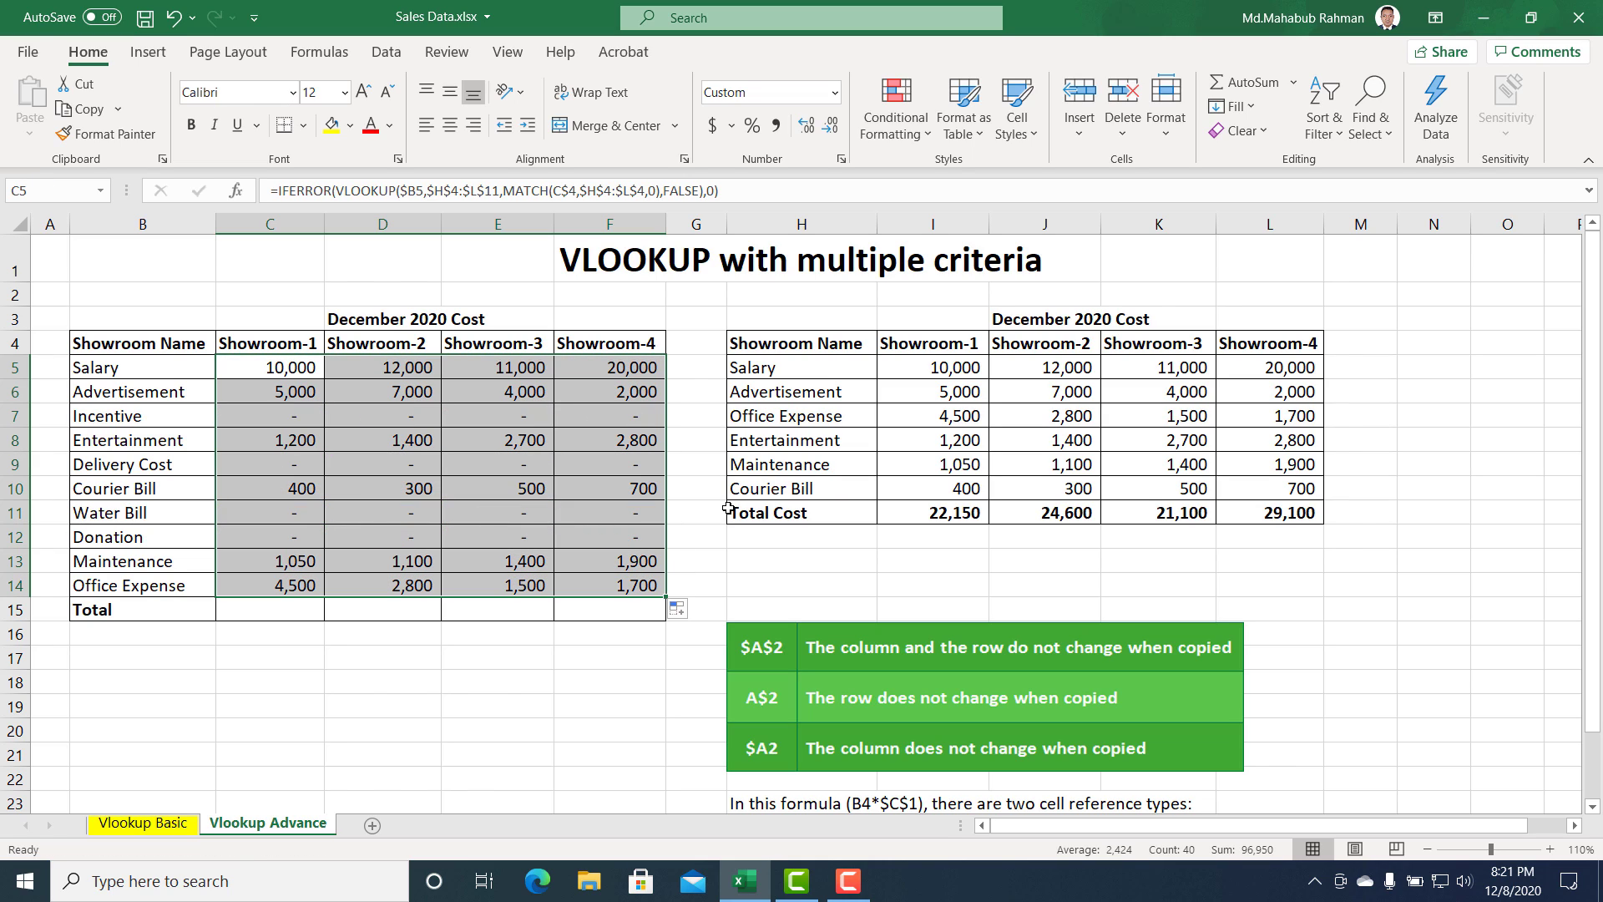
Total the Showroom-1 costs in C15 with an AutoSum of C5:C14.
left_click(271, 609)
left_click(1236, 82)
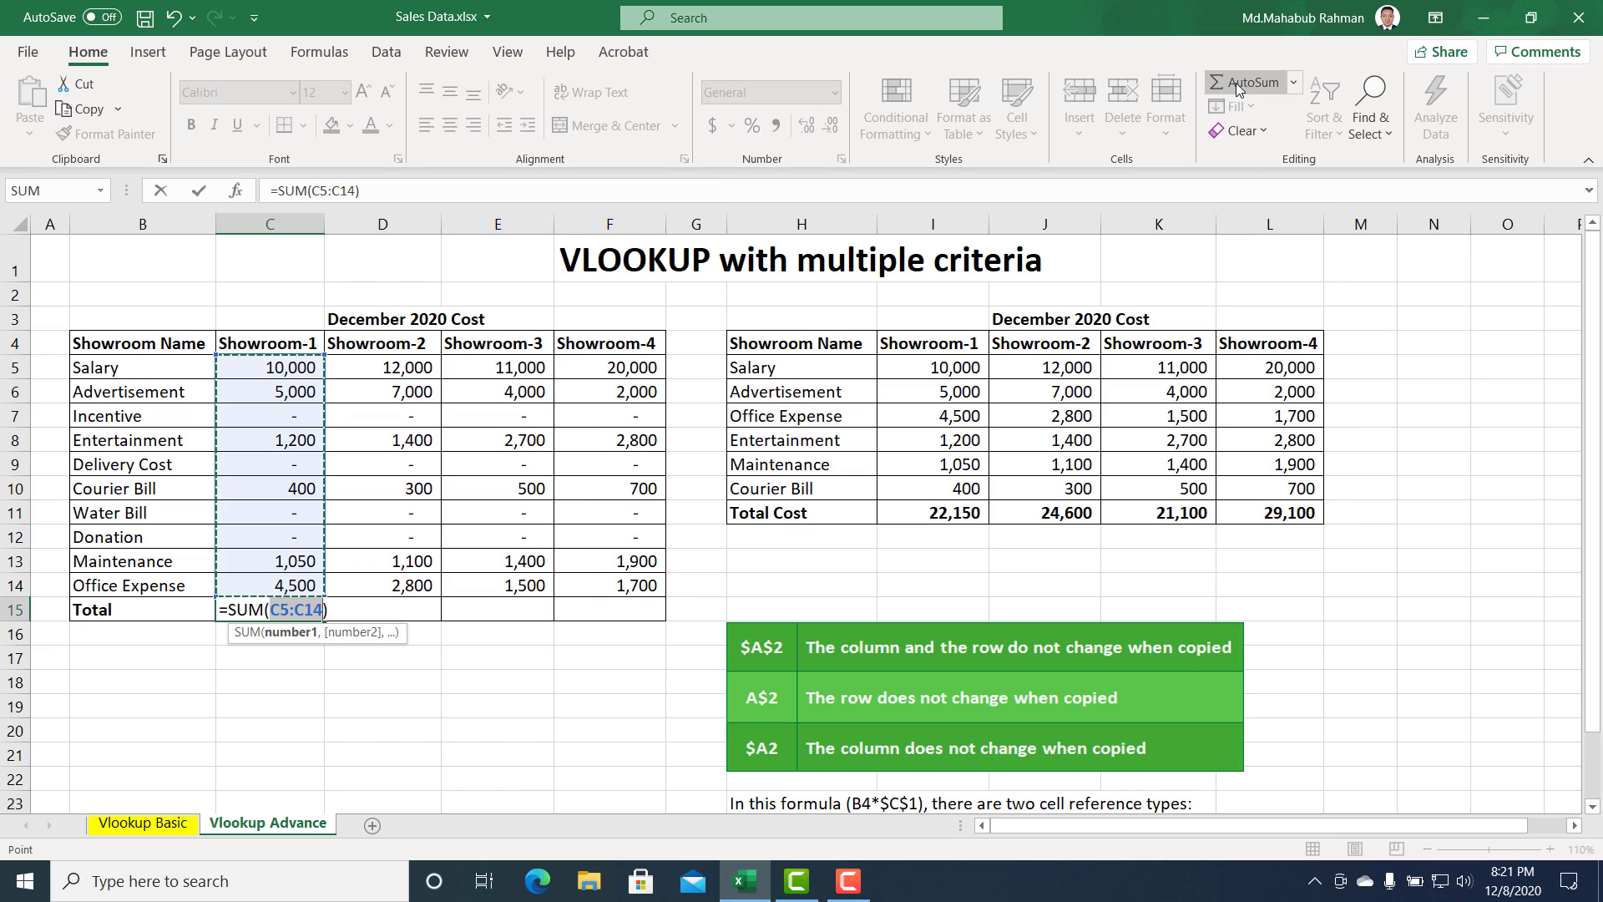
key("Return")
key("Up")
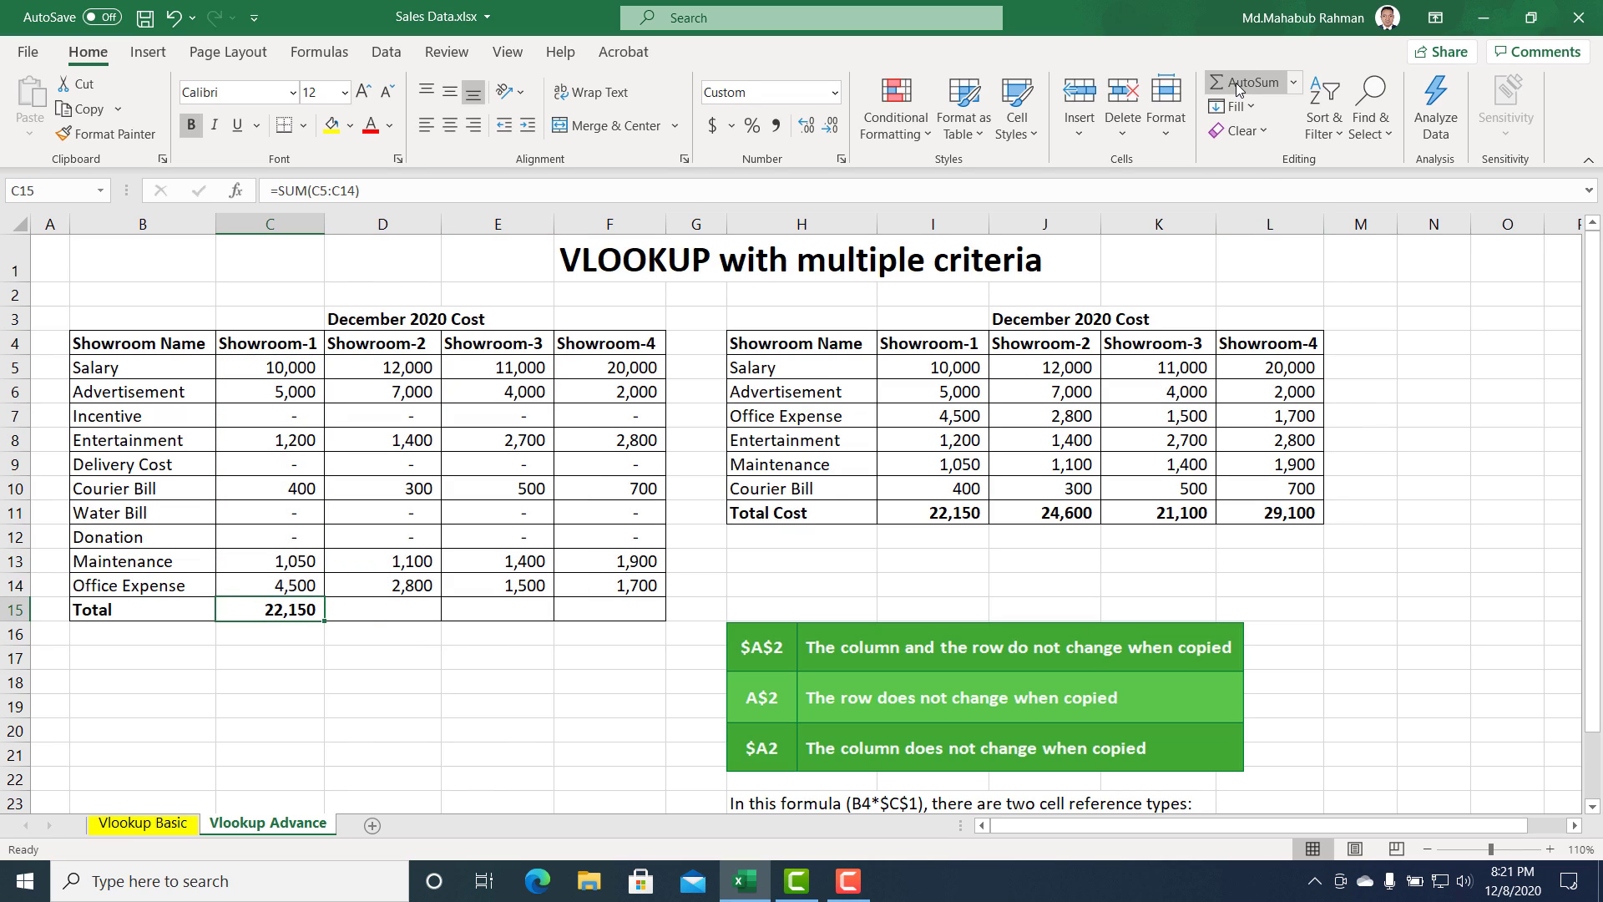
Copy the total formula from C15 to D15:F15 and save the workbook.
key("ctrl+c")
key("shift+Right")
key("shift+Right")
key("shift+Right")
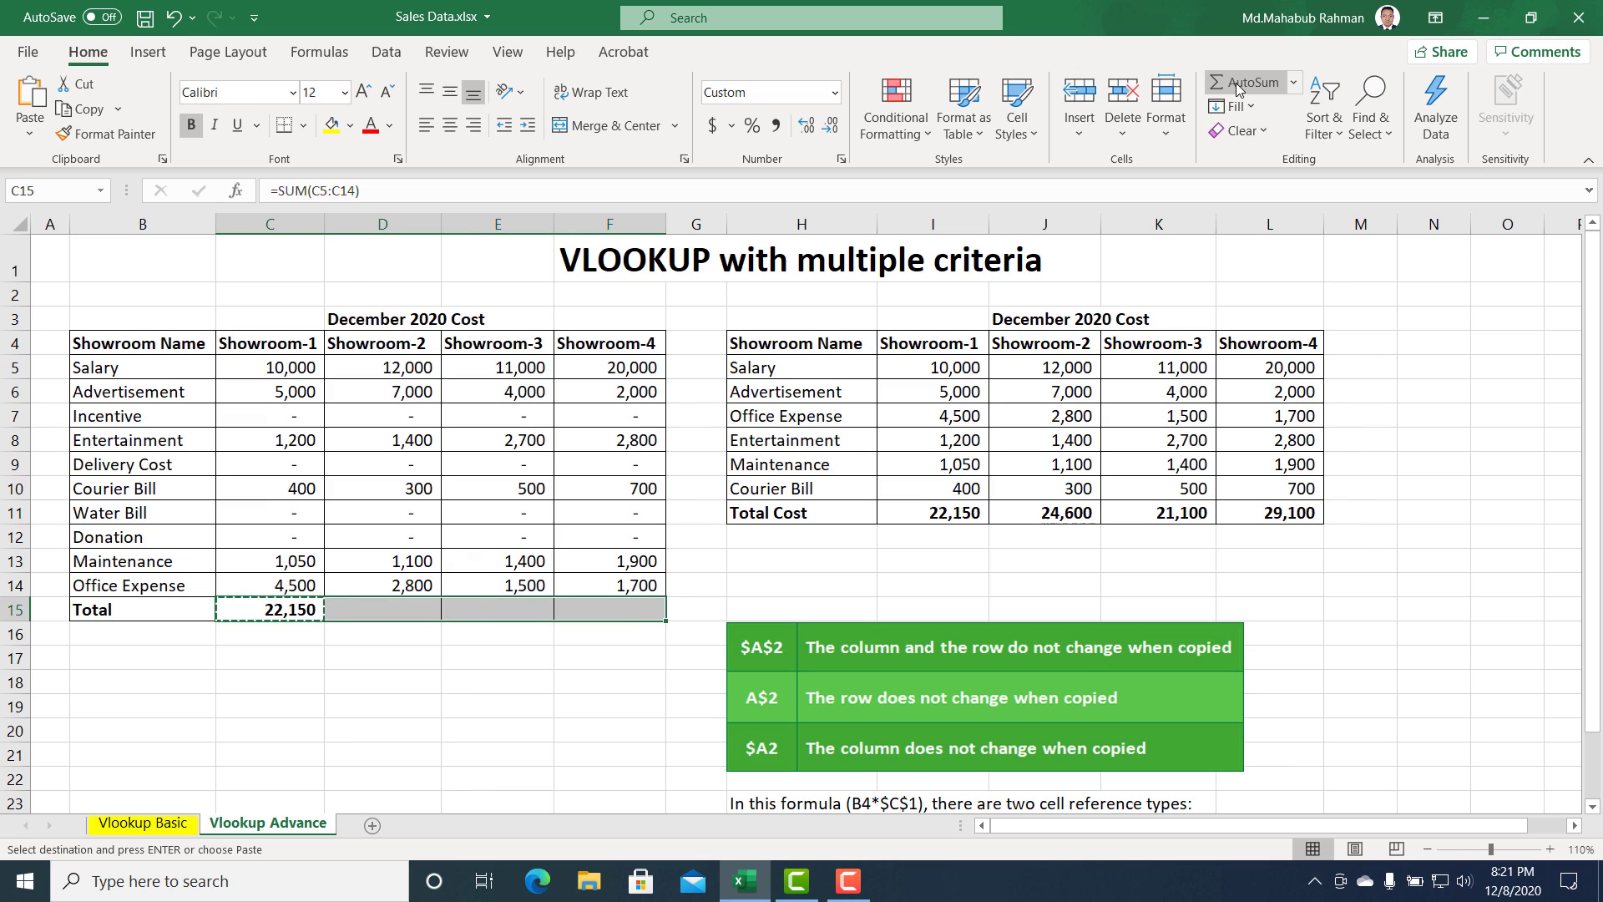
key("Right")
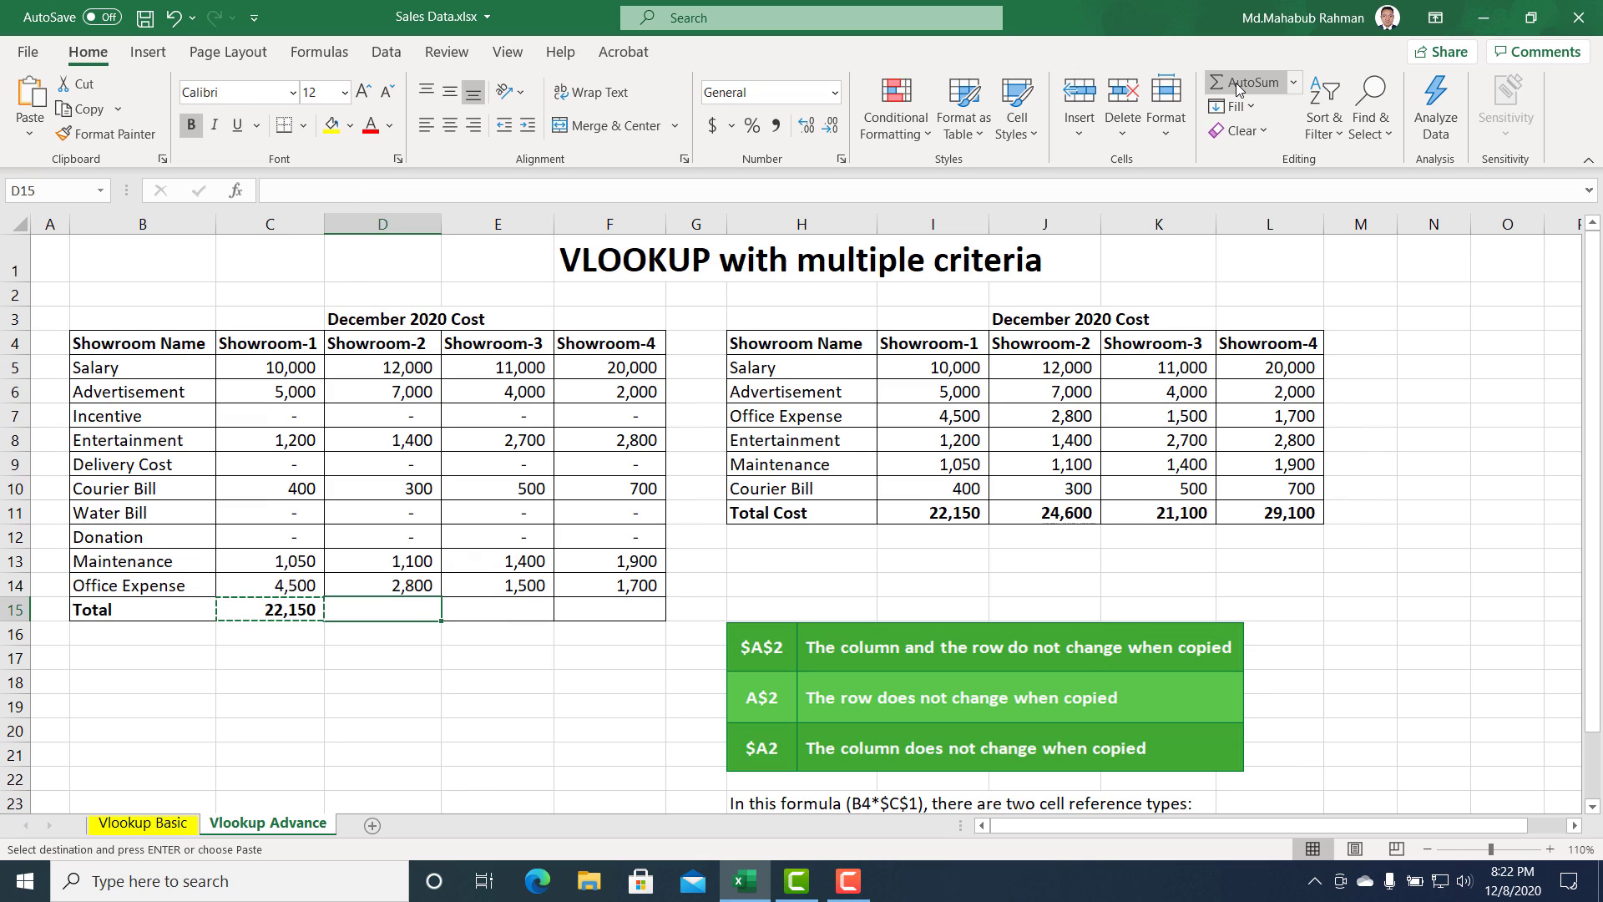
key("shift+Right")
key("shift+Right")
key("ctrl+v")
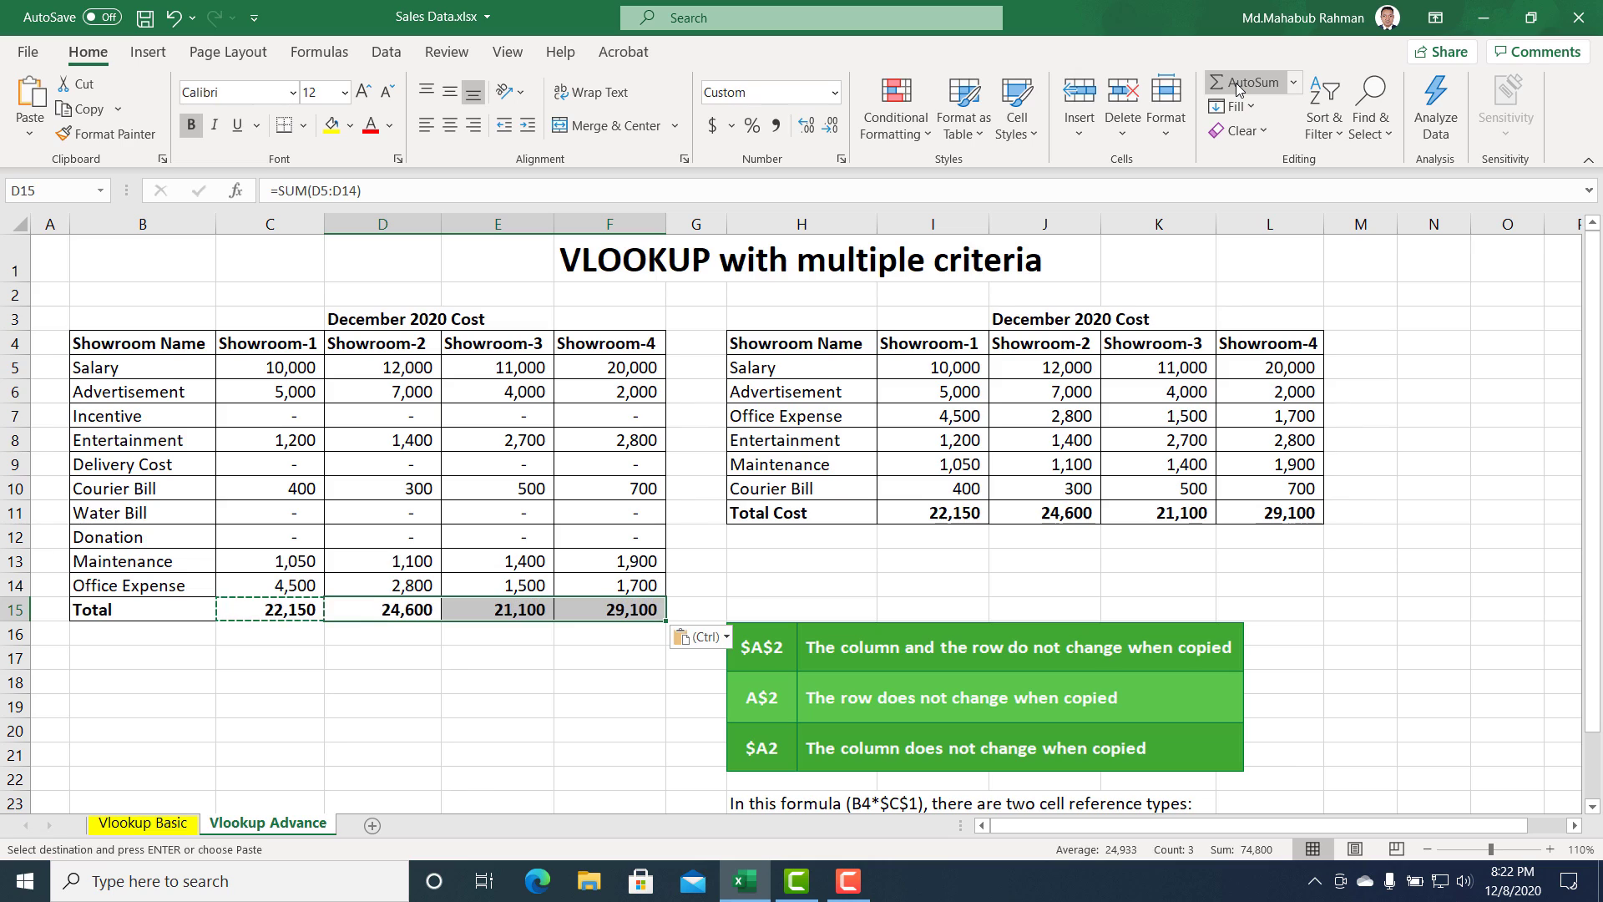
key("ctrl+s")
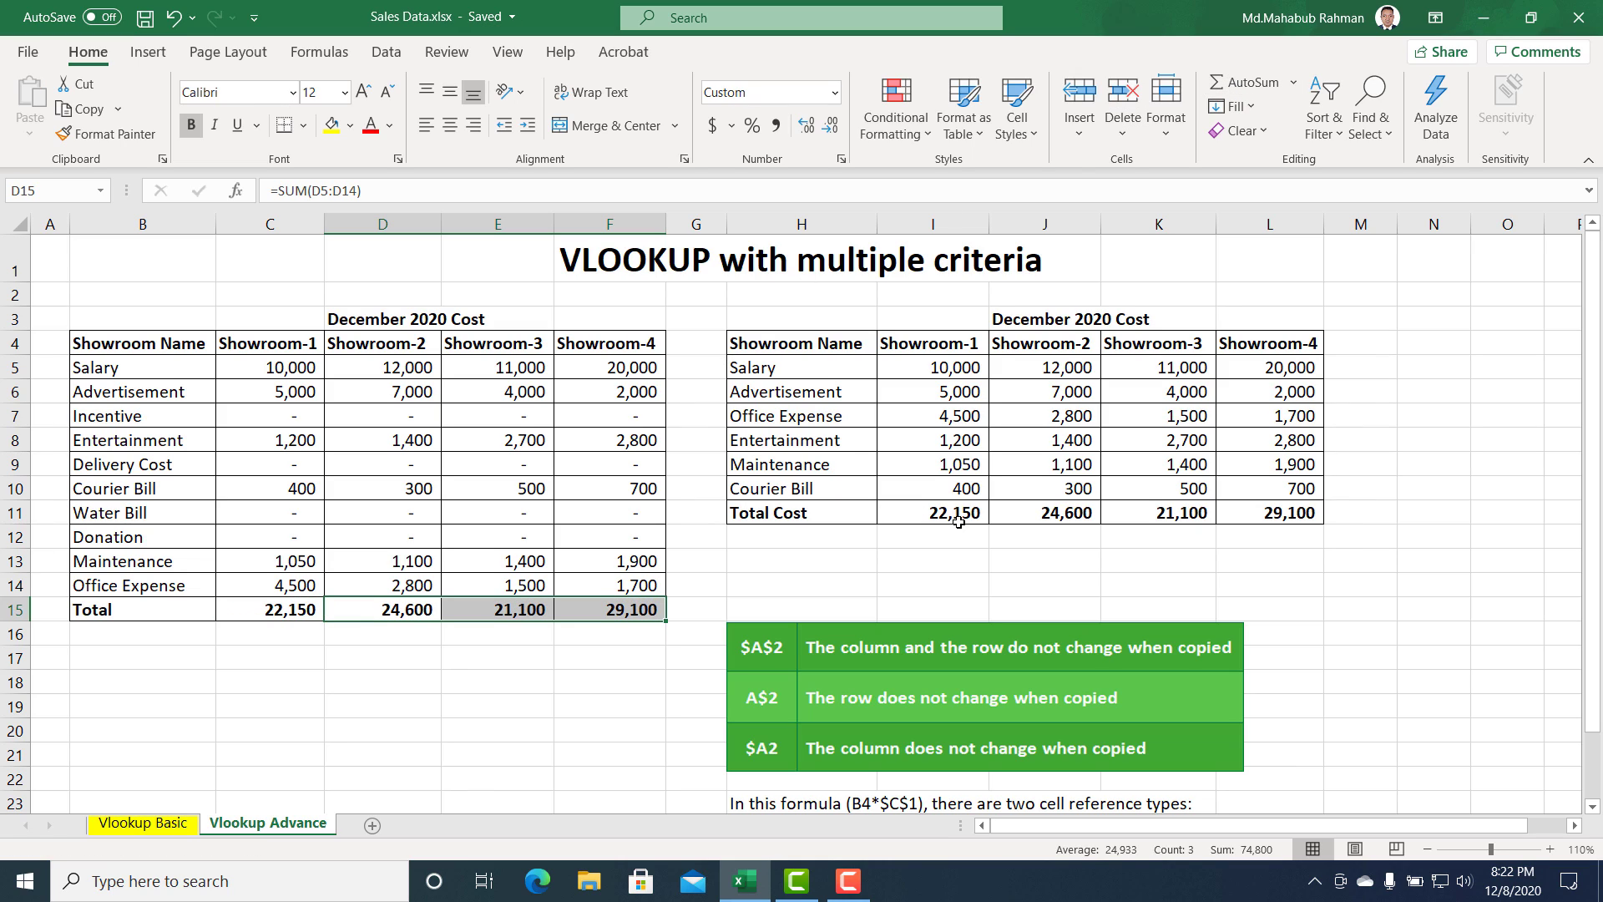
Check the Showroom-1 totals, change the header in C4 to Showroom-2, and compare the totals in C15 and D15.
left_click(958, 515)
left_click(291, 615)
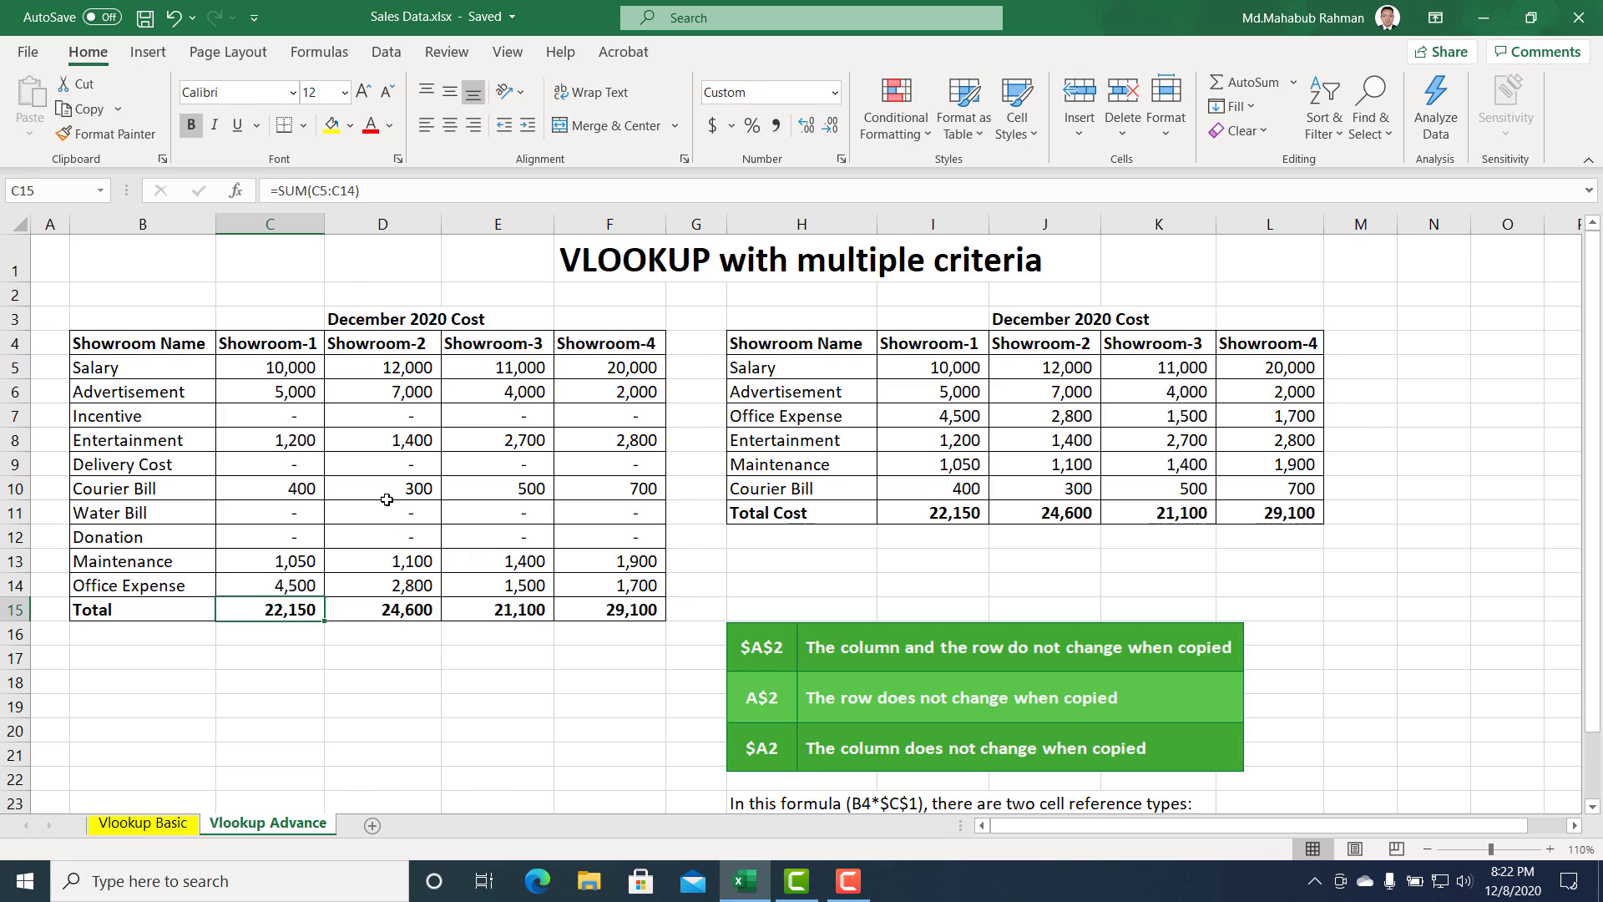
left_click(303, 343)
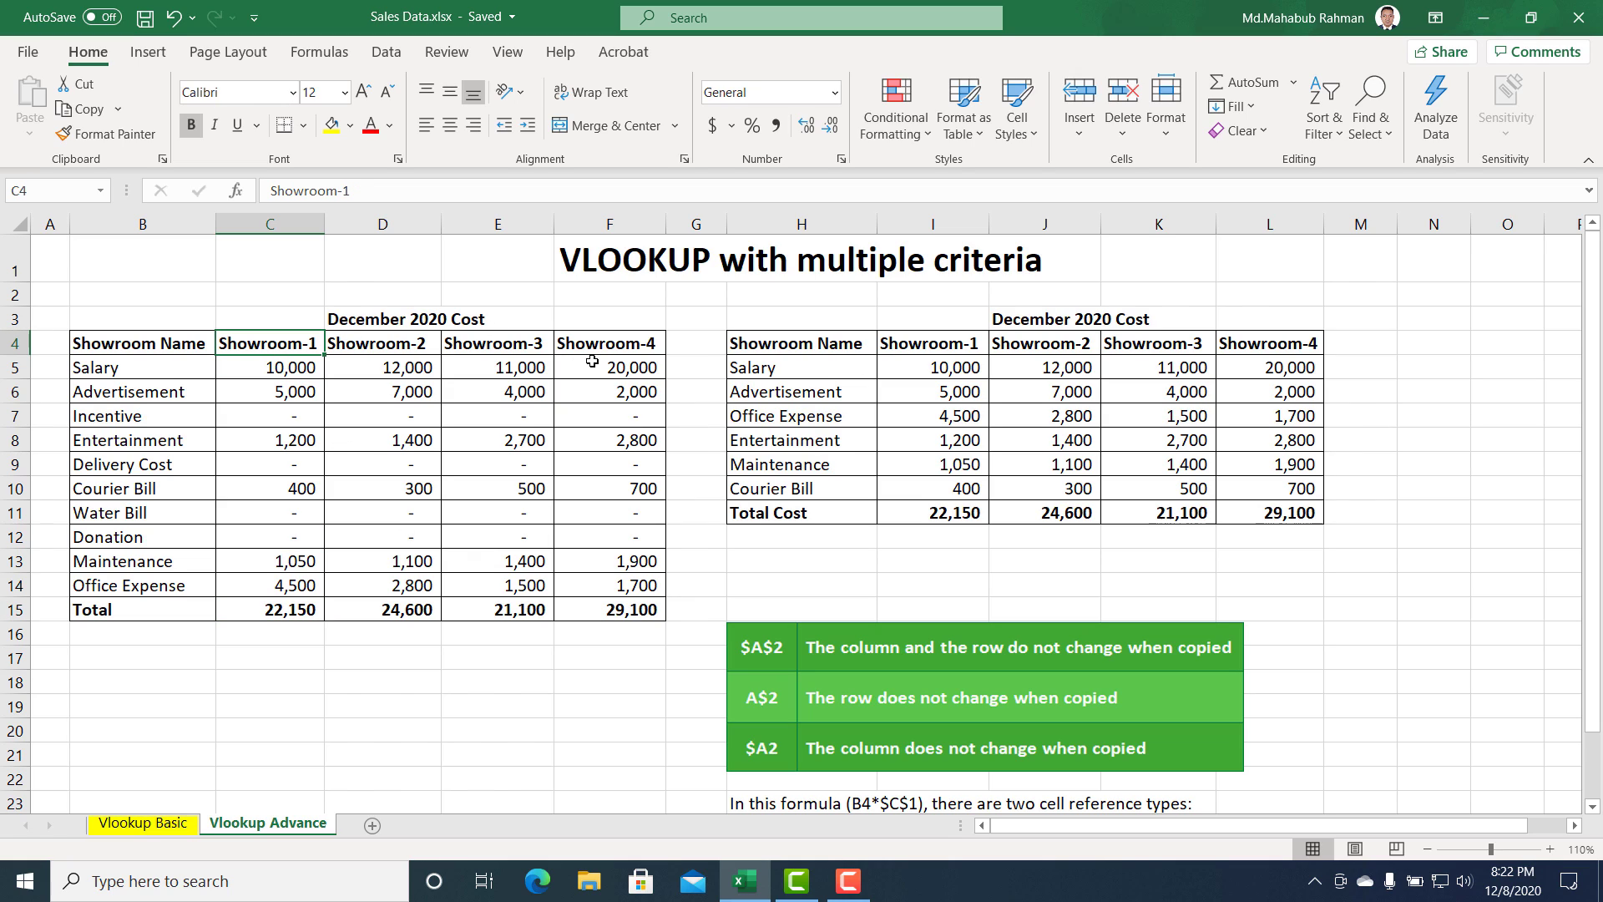
left_click(358, 192)
key("BackSpace")
type("2")
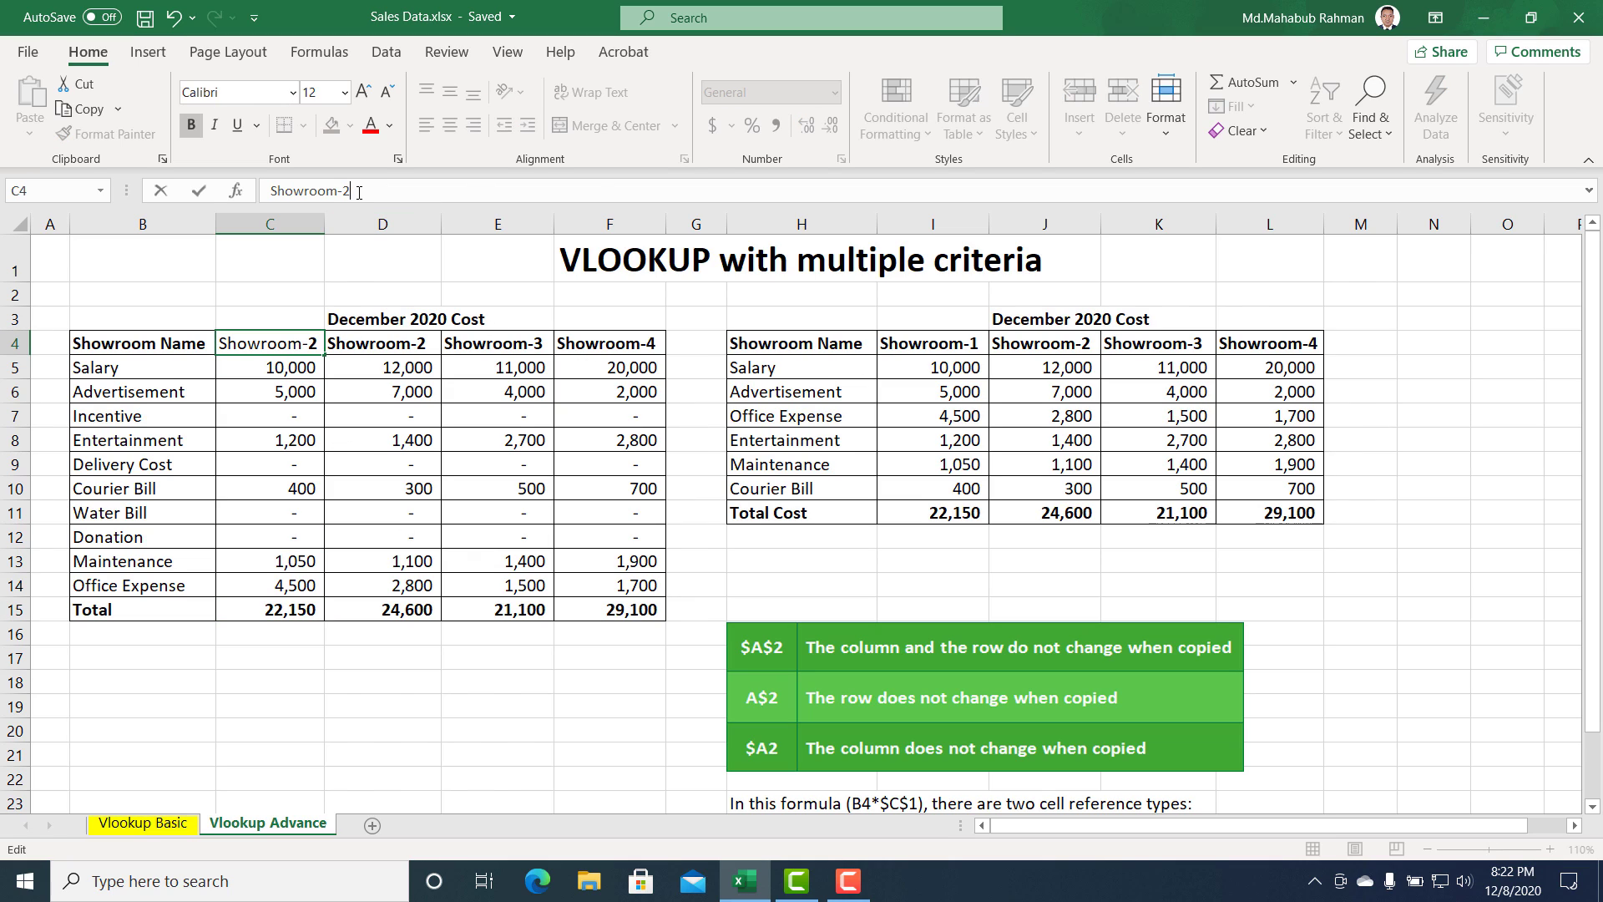
key("Return")
left_click(284, 617)
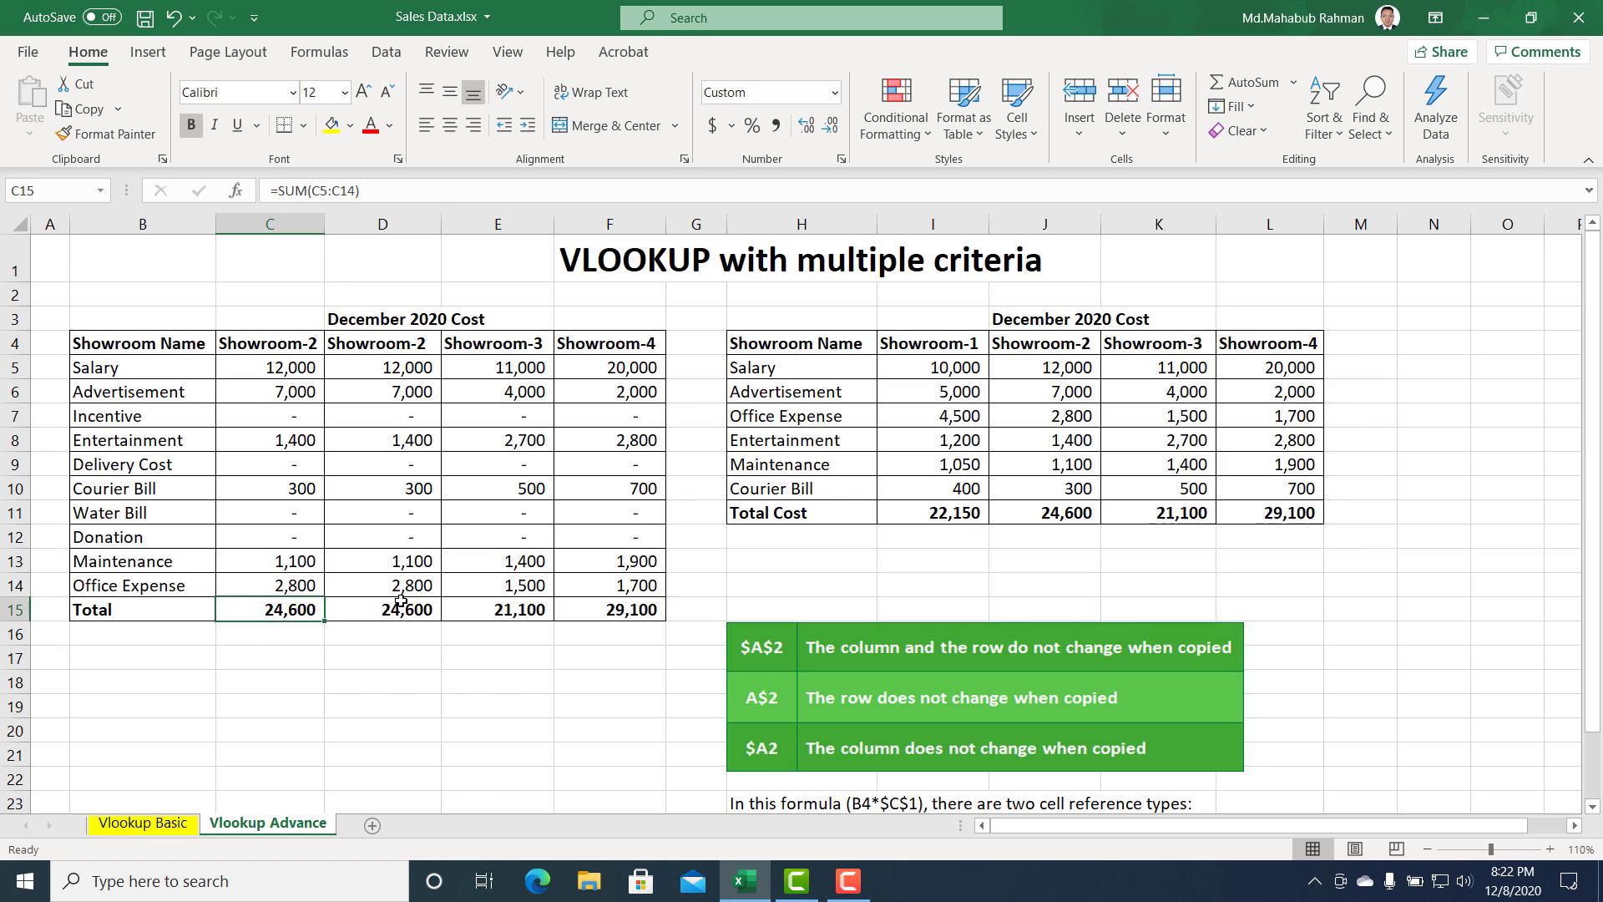
left_click(380, 612)
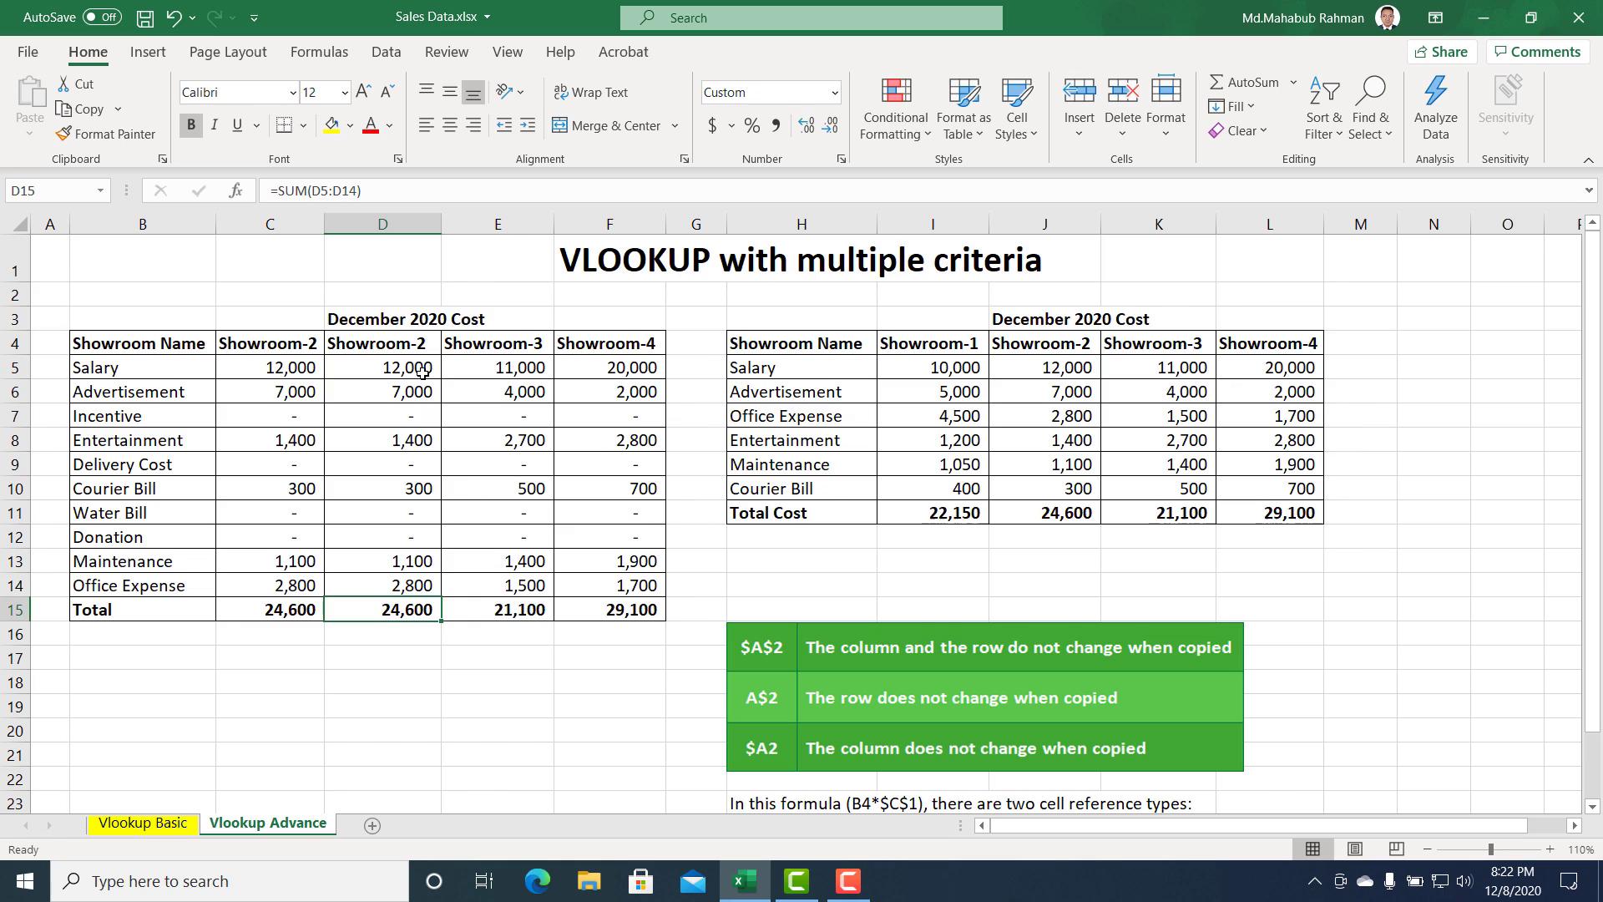
Restore the header in C4 to Showroom-1 and save the workbook.
left_click(262, 338)
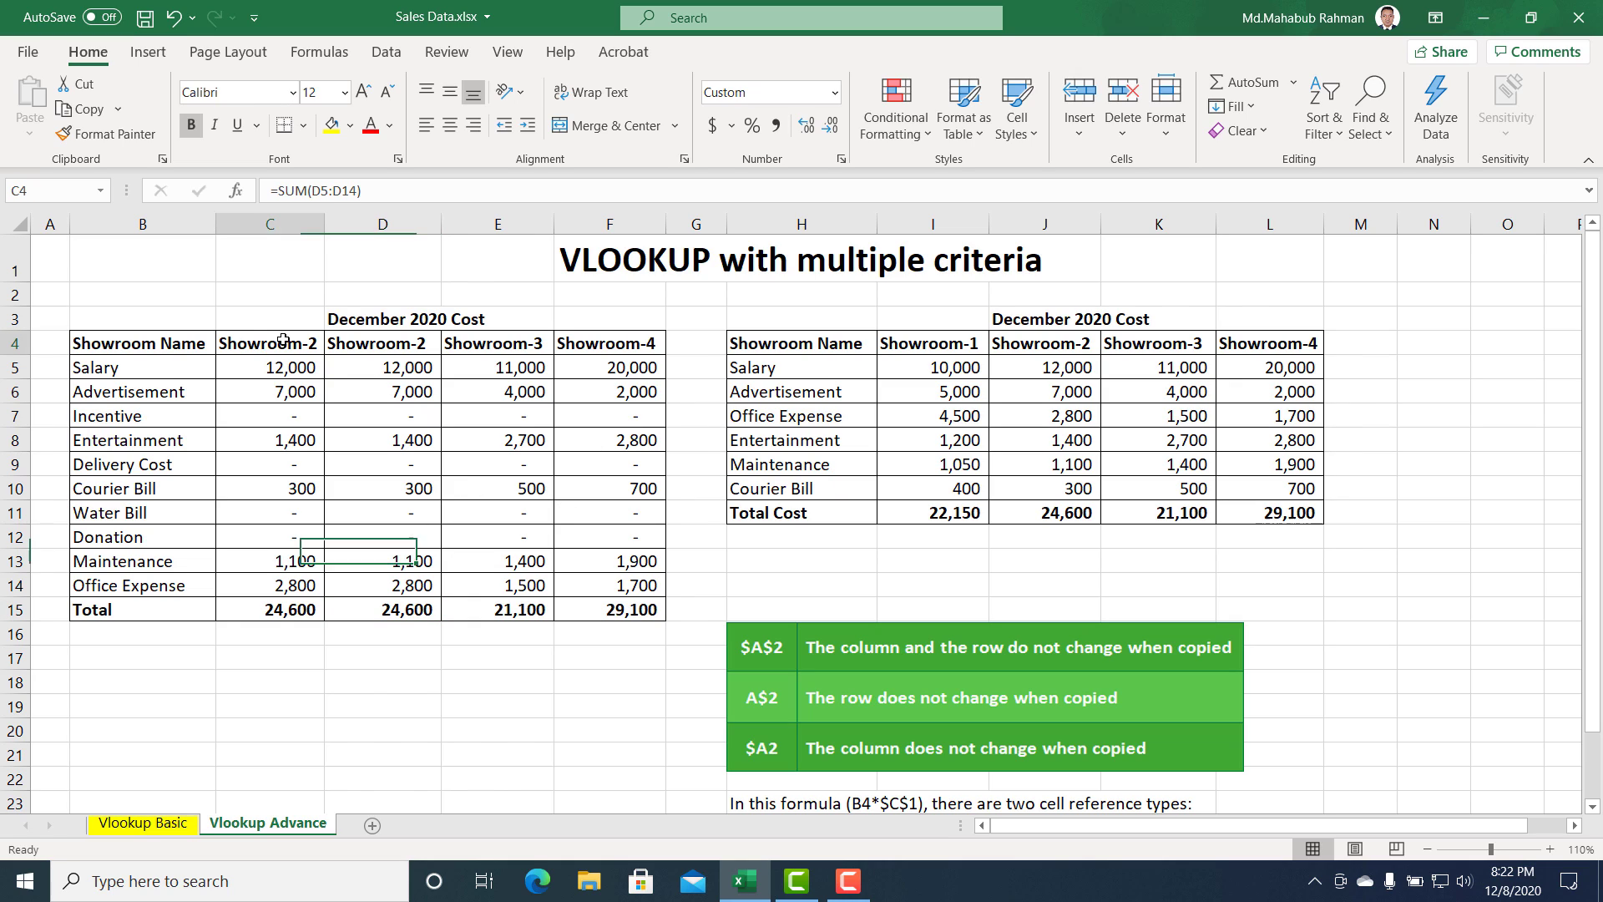
left_click(374, 192)
key("BackSpace")
type("1")
key("Return")
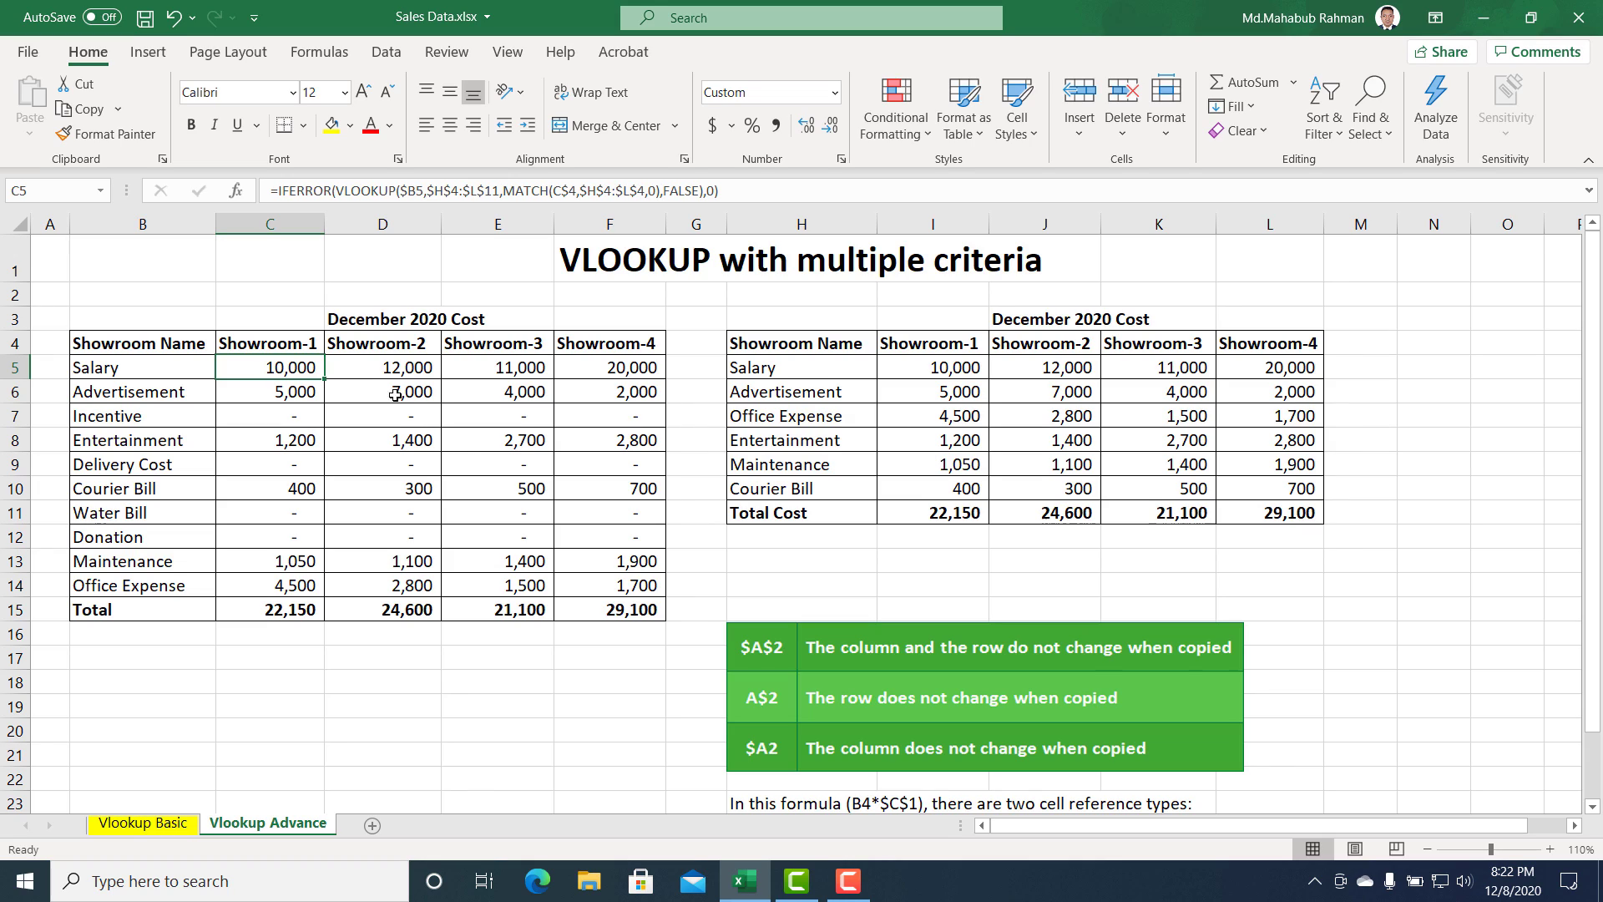
key("ctrl+s")
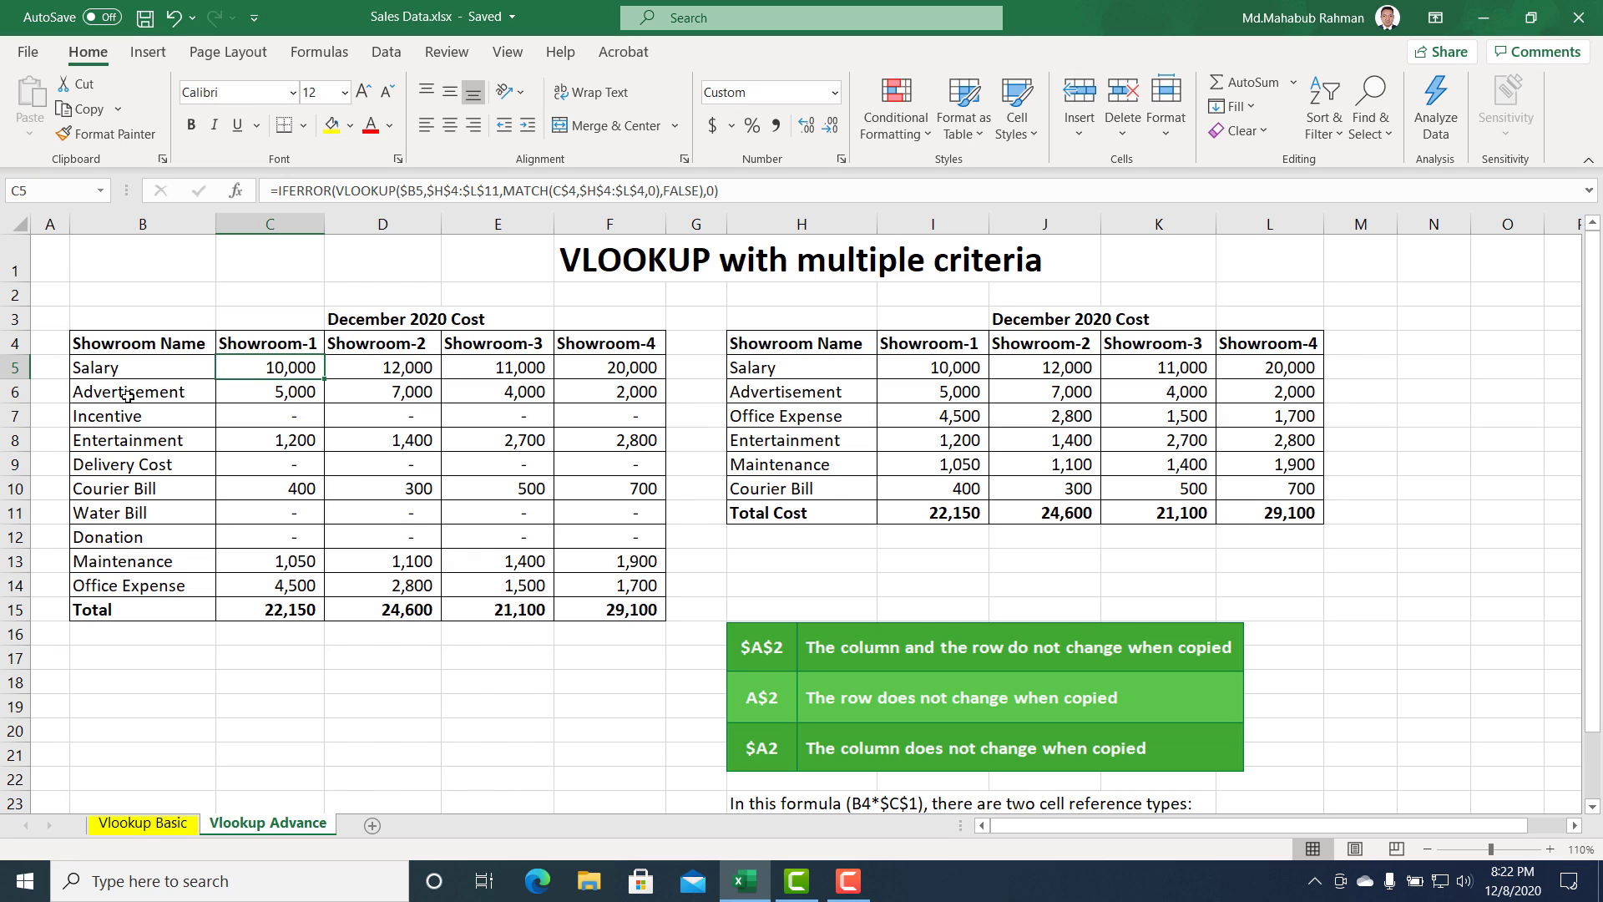
Compare the expense names and showroom headers of the two December 2020 Cost tables.
left_click_drag(113, 372, 117, 586)
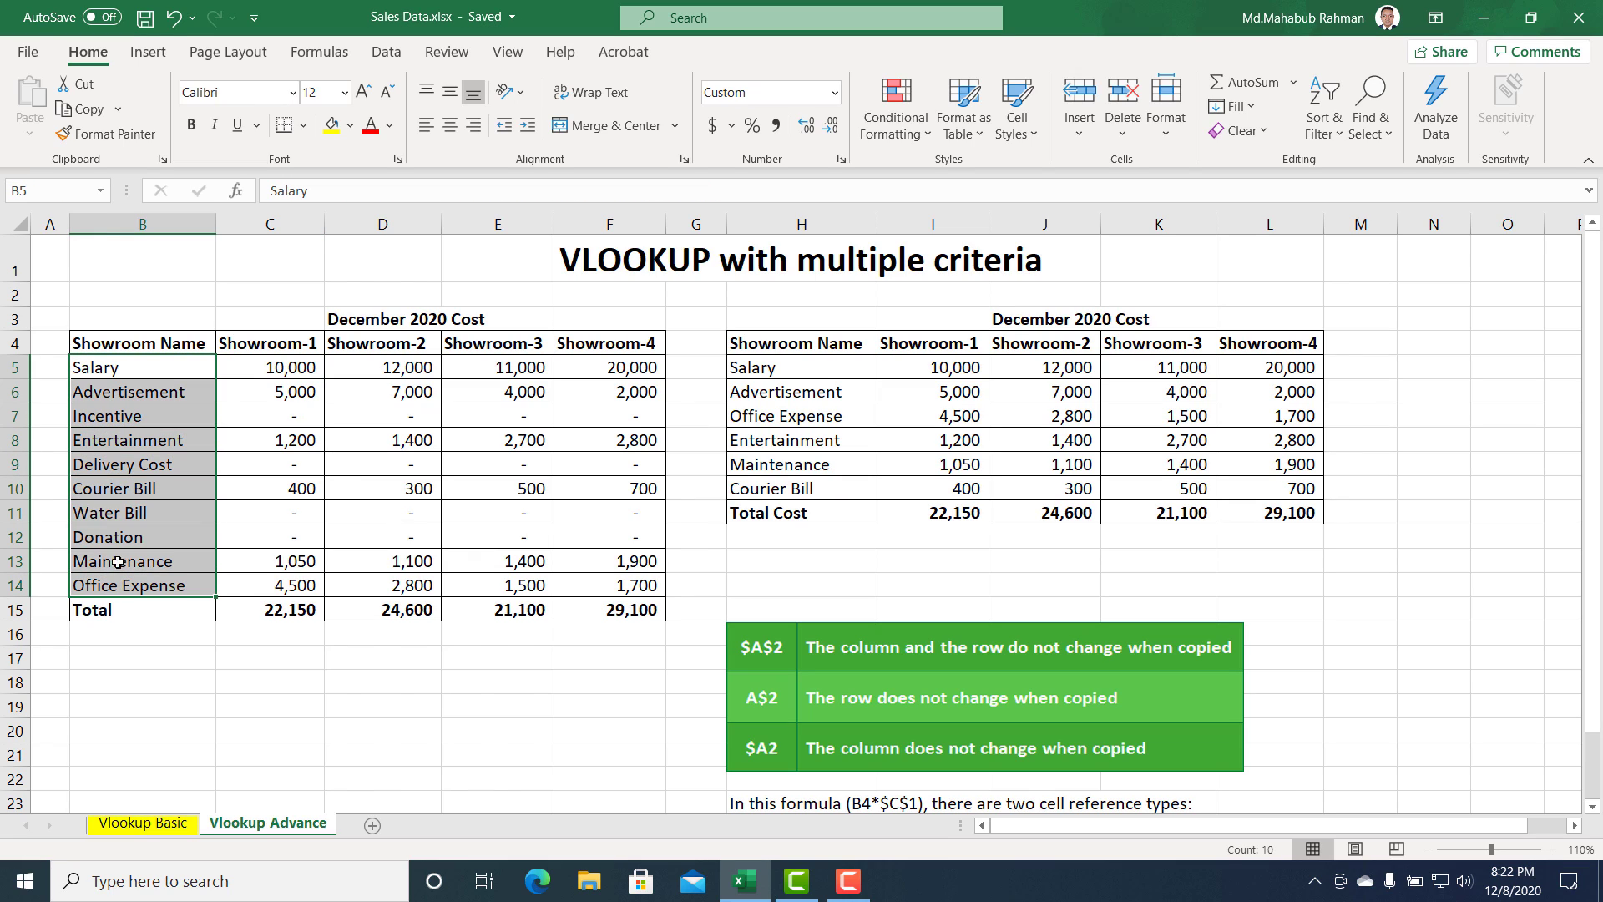
left_click_drag(760, 371, 760, 493)
left_click_drag(273, 345, 618, 372)
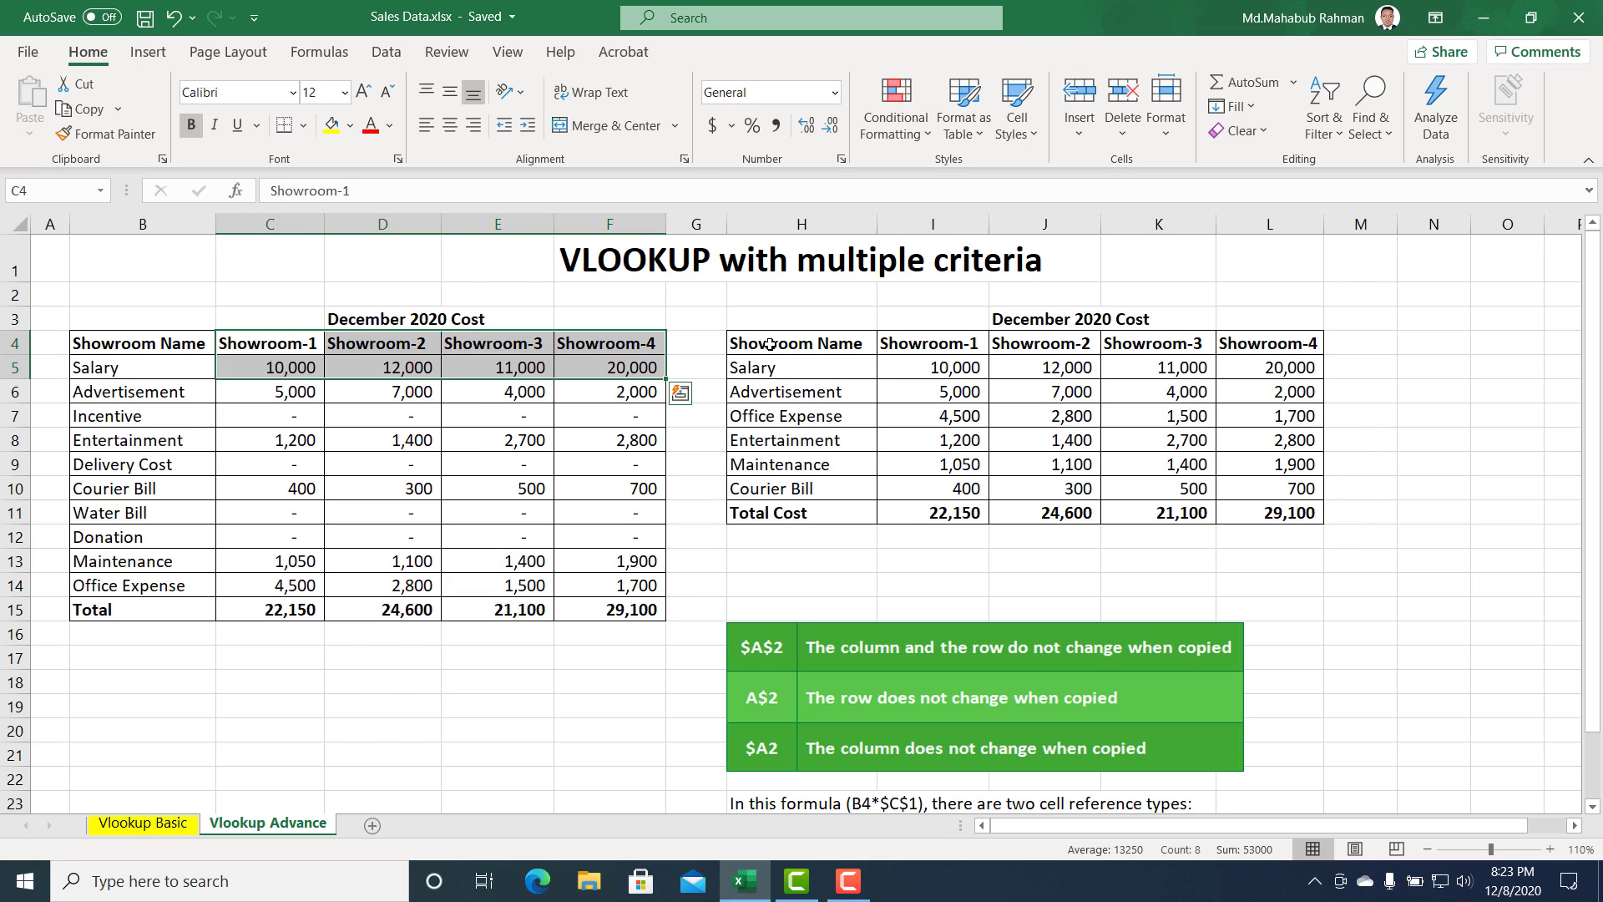
left_click(898, 350)
left_click_drag(1043, 350, 1219, 350)
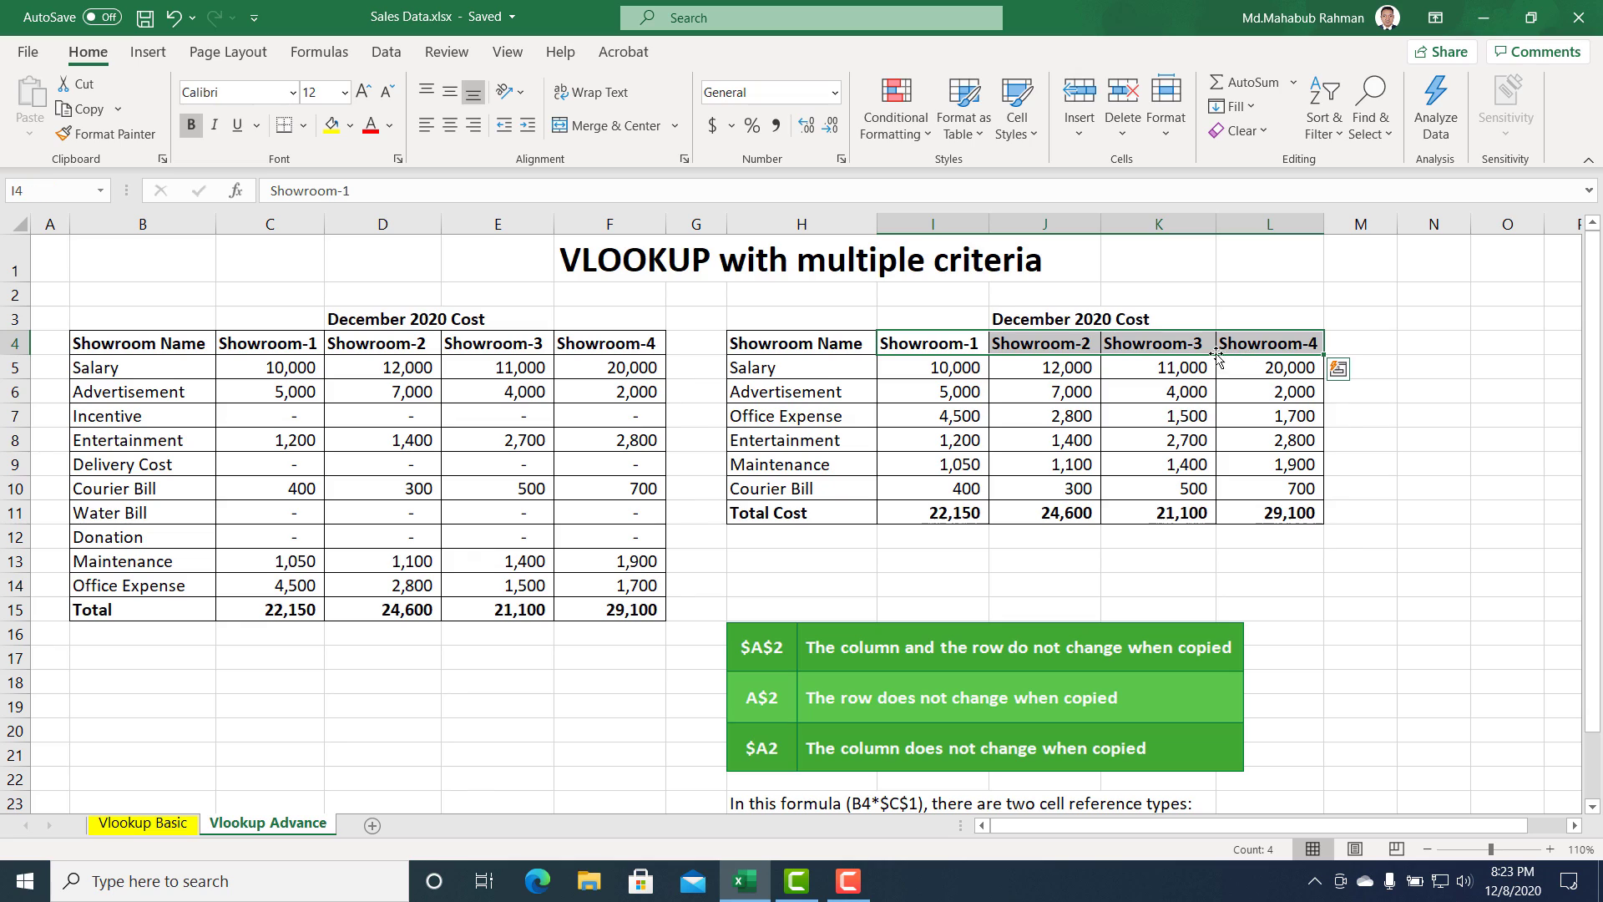
left_click(691, 465)
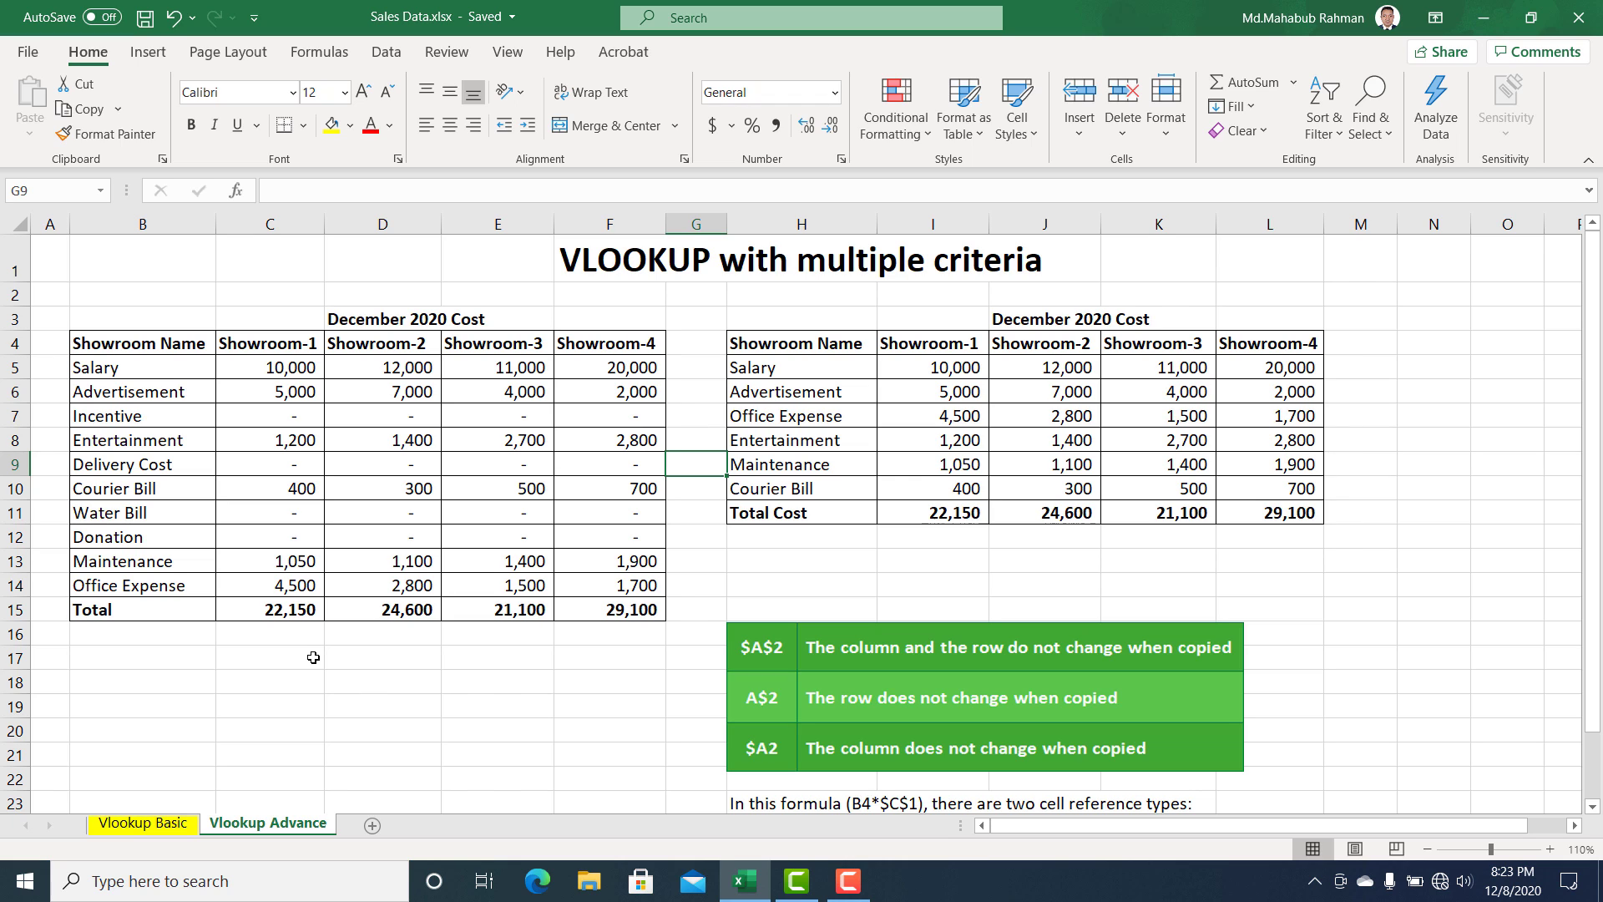
scroll(313, 658, "down", 2)
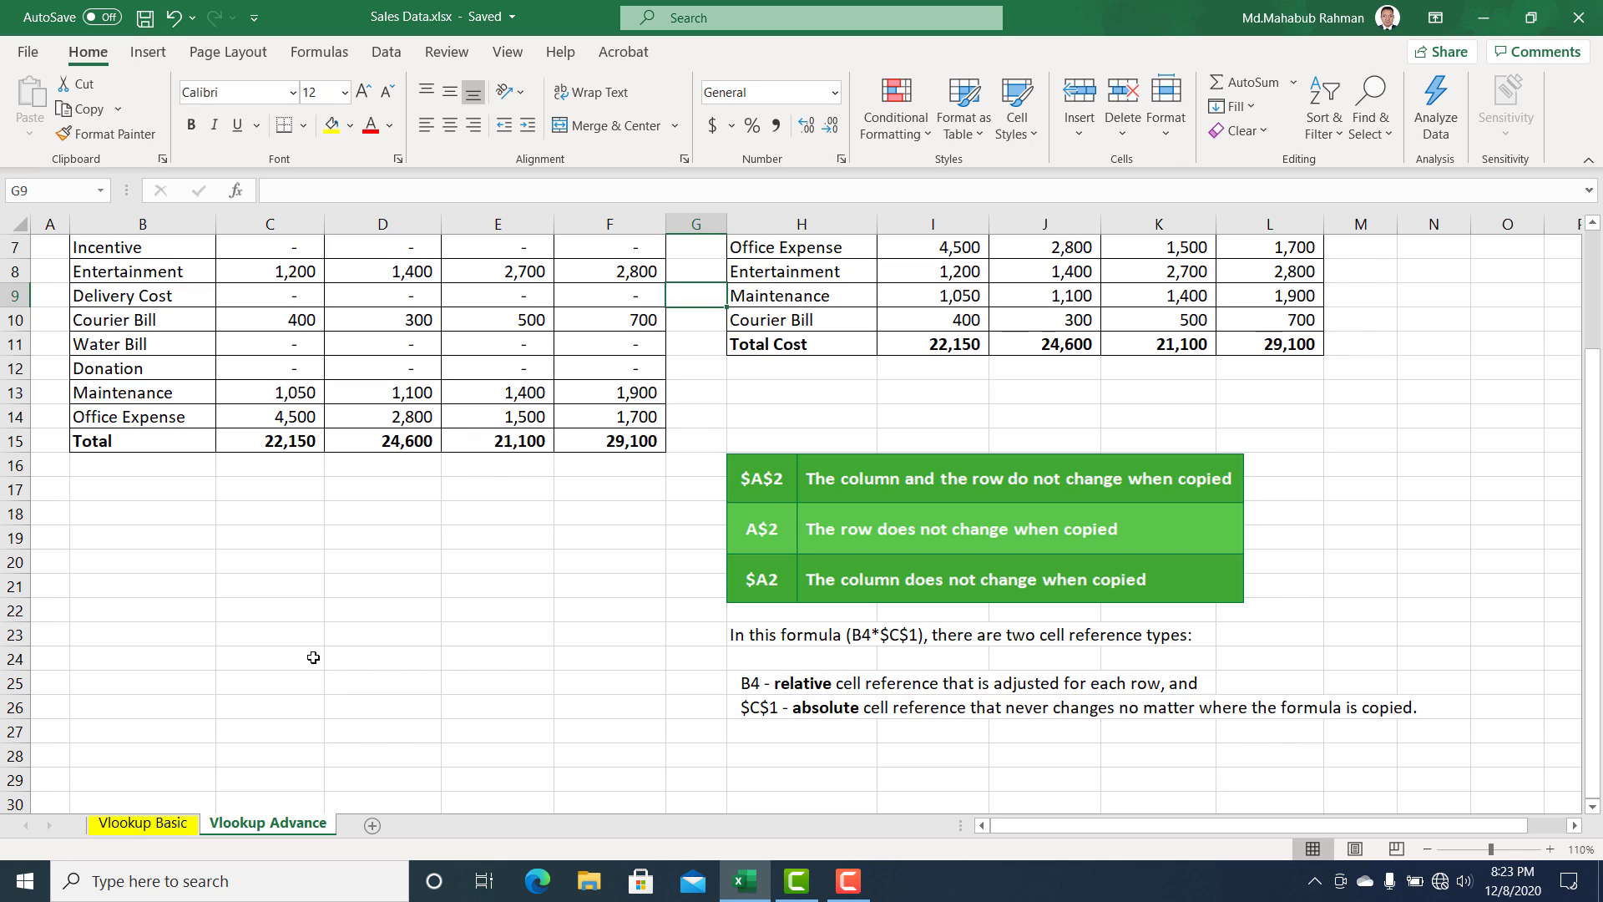
scroll(313, 658, "up", 2)
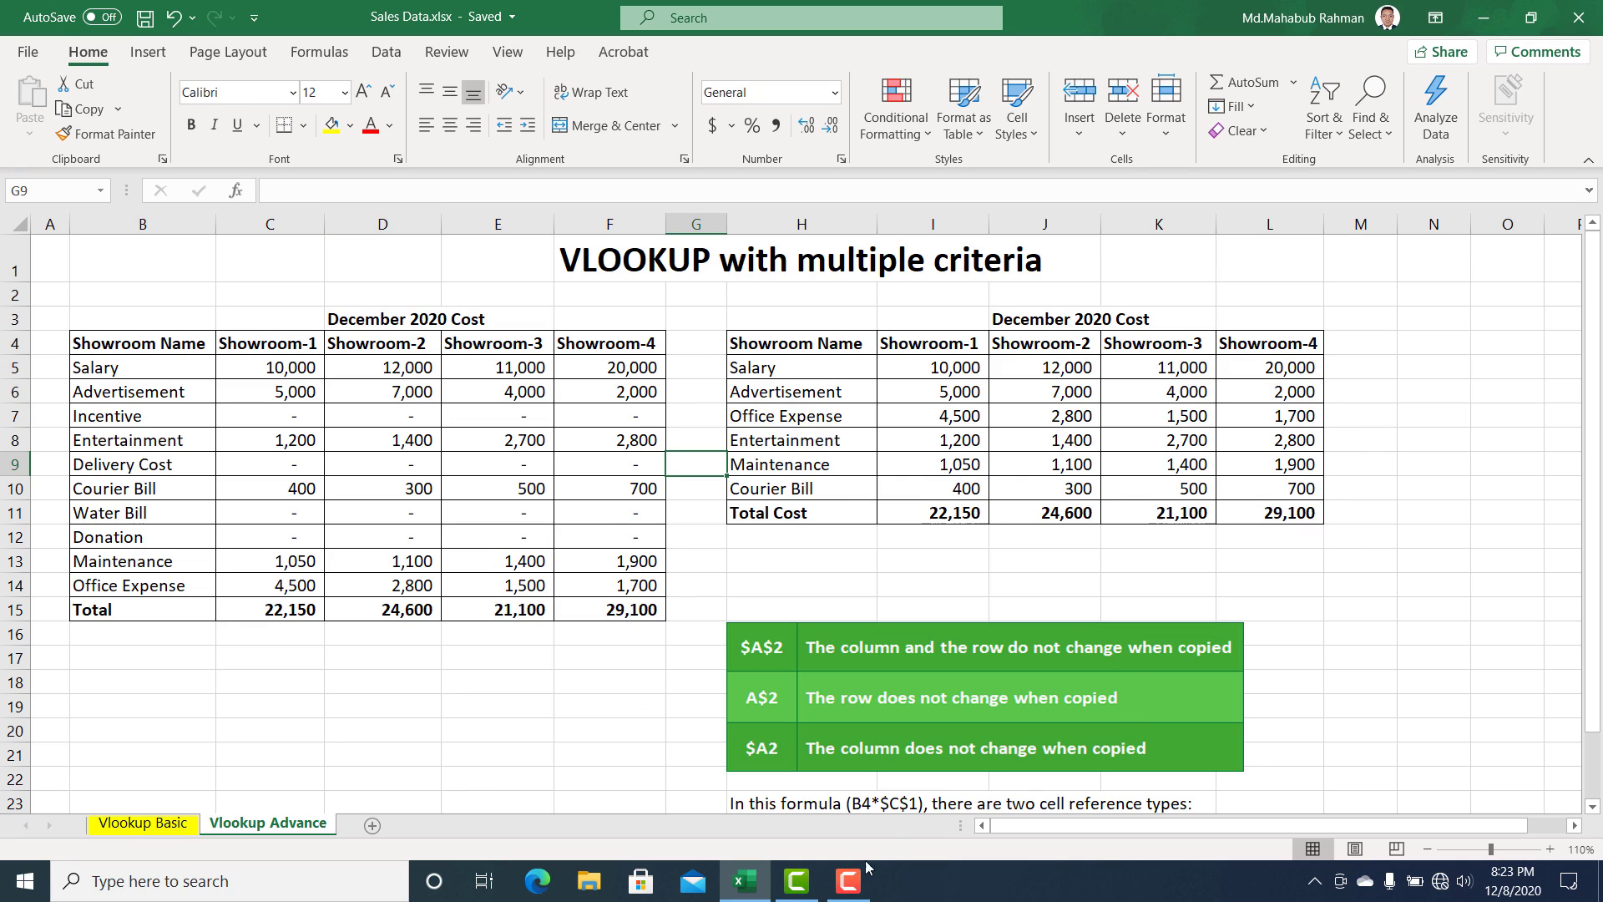
left_click(848, 881)
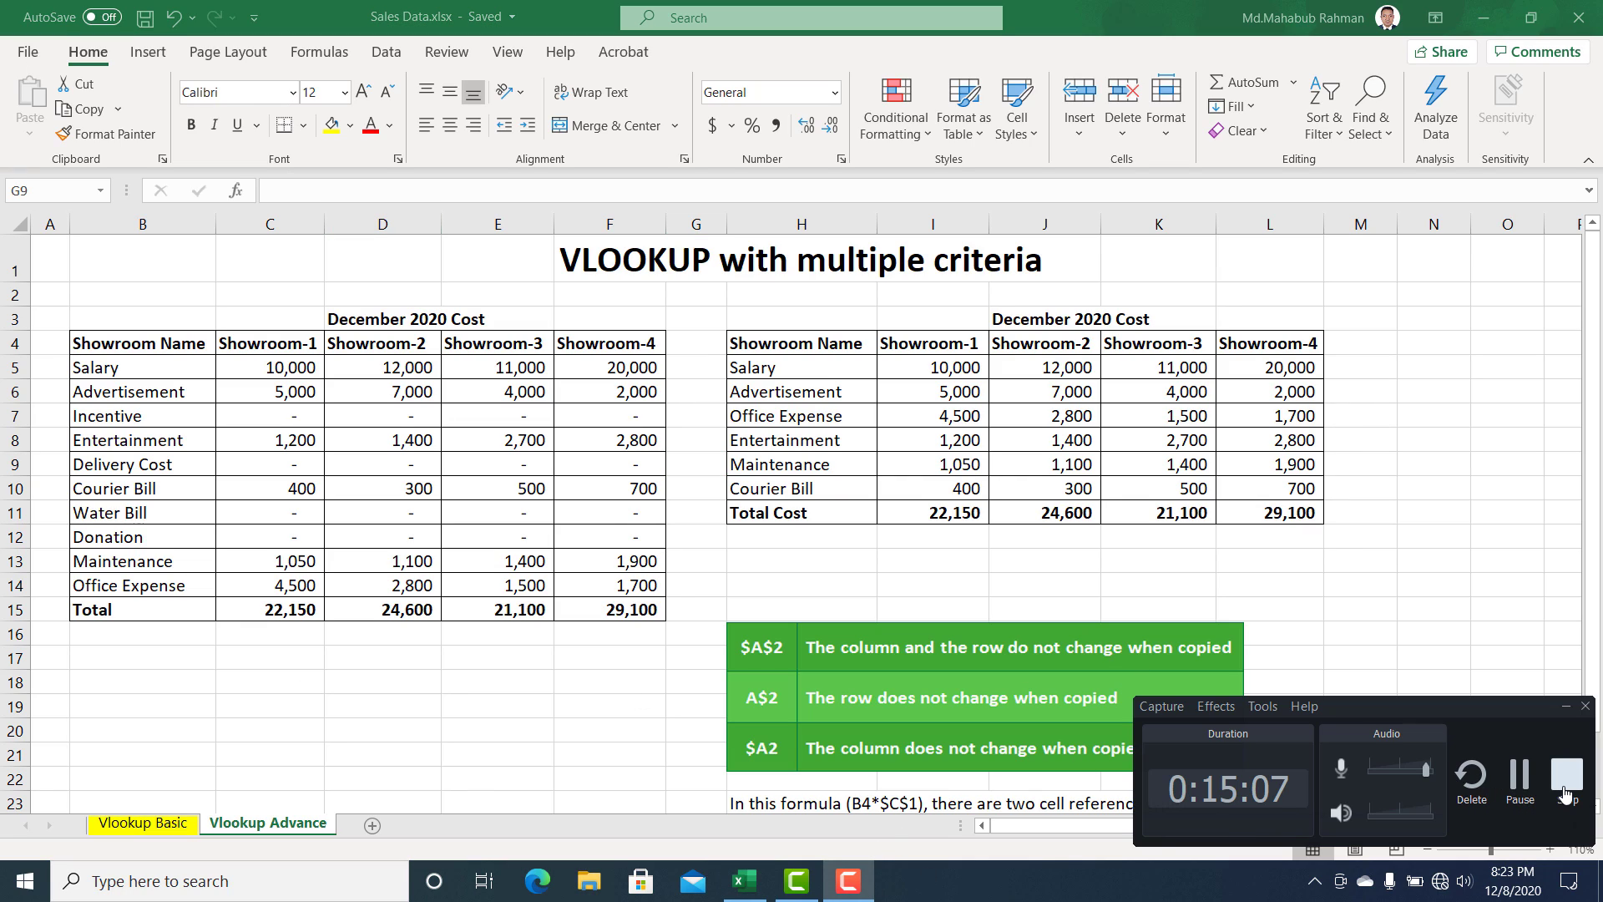